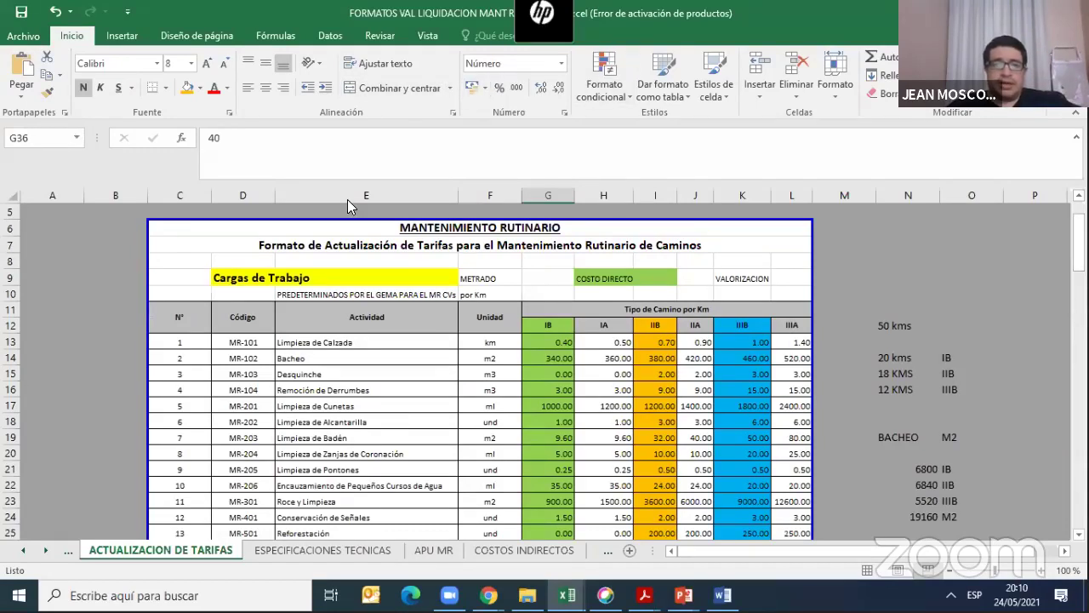
# Reduce the worksheet zoom to 75%, and fit the view to the selected cell
pyautogui.click(427, 34)
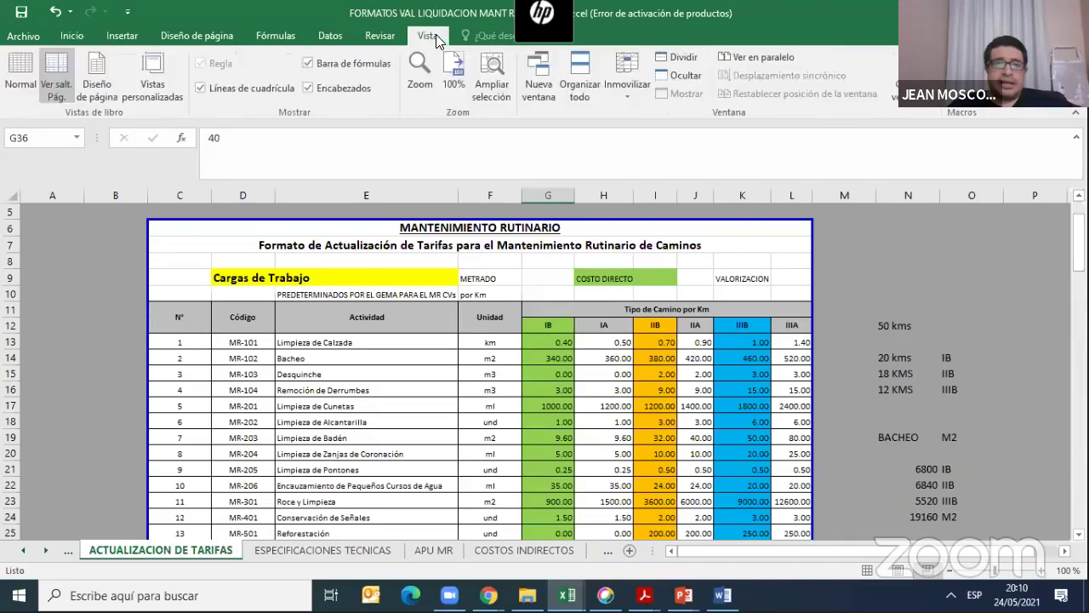
pyautogui.click(428, 79)
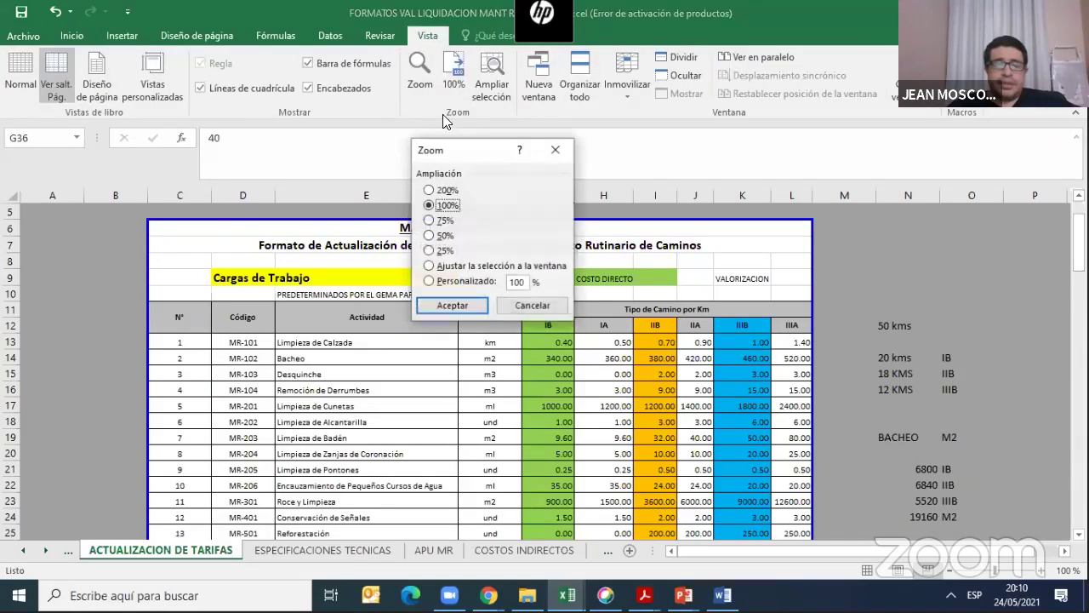
pyautogui.click(428, 220)
pyautogui.click(450, 304)
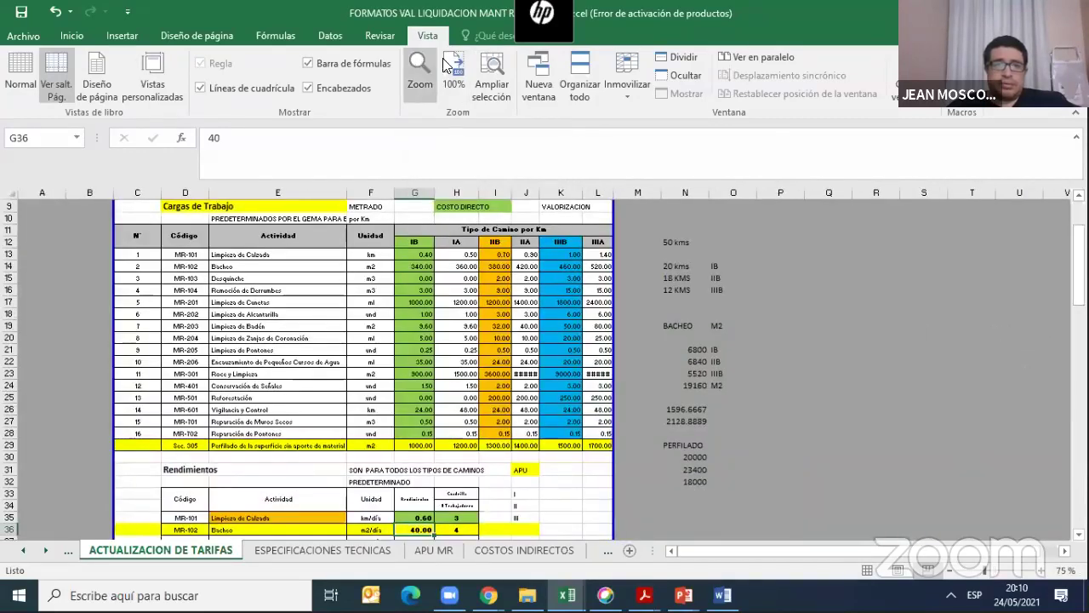
pyautogui.click(489, 68)
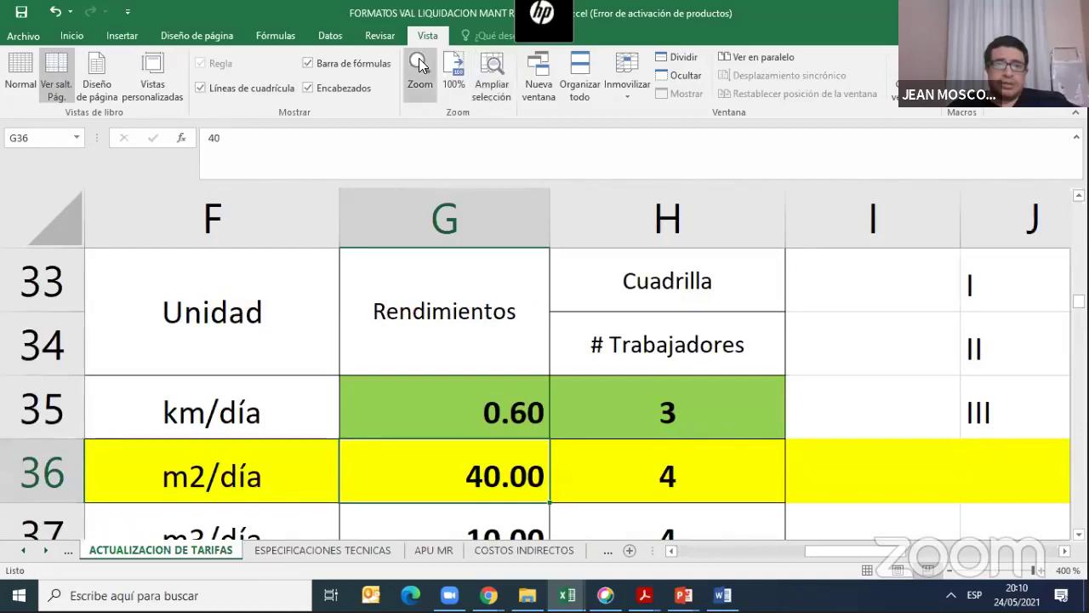
# Set a custom worksheet zoom of 100%
pyautogui.click(419, 65)
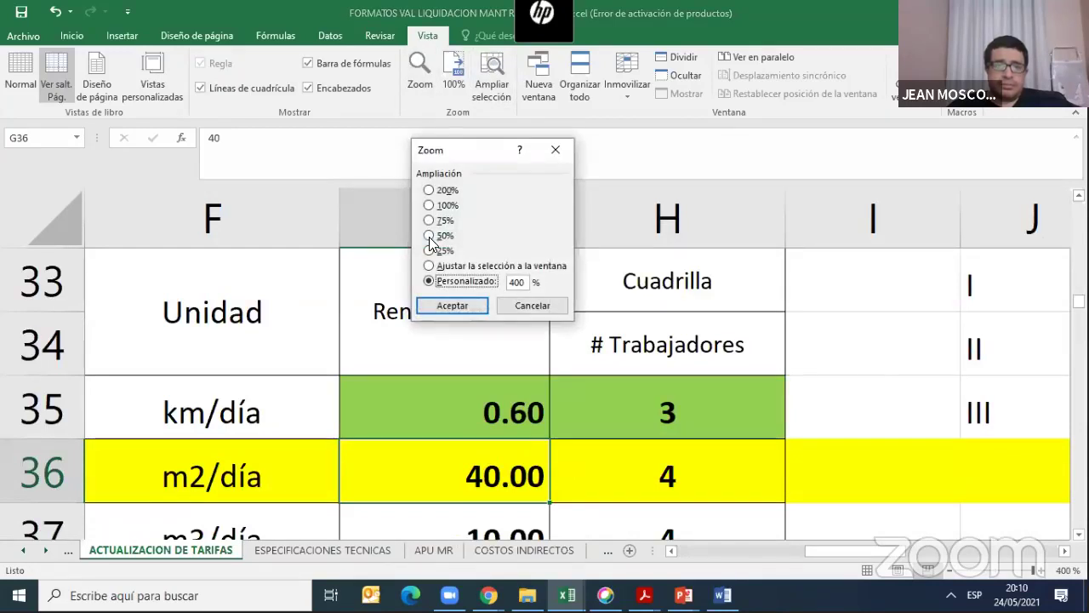
pyautogui.press('Up')
pyautogui.press('Up')
pyautogui.press('Up')
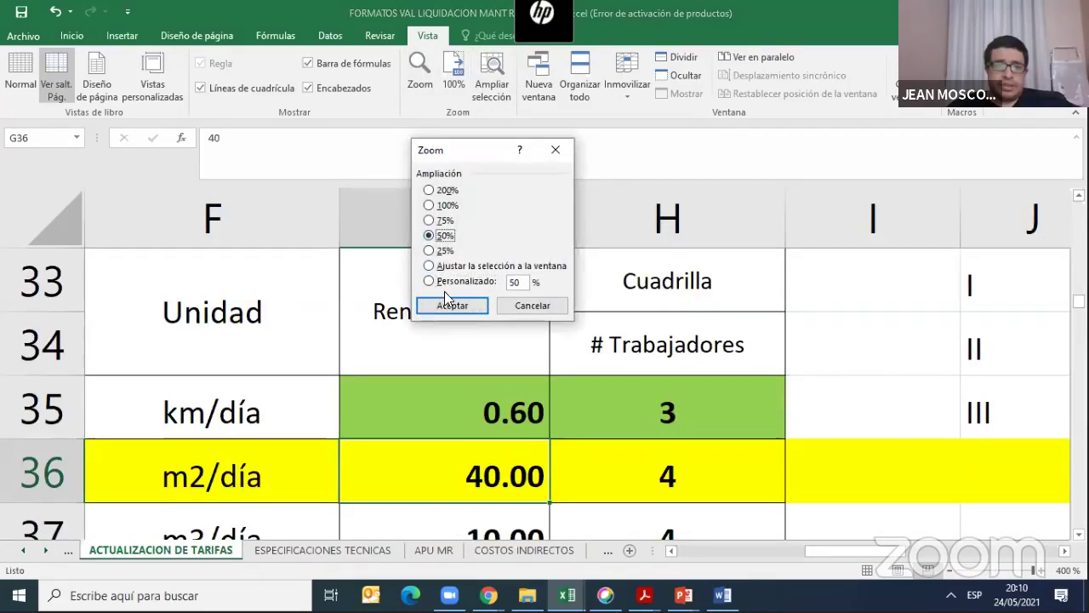
pyautogui.click(521, 281)
pyautogui.press('BackSpace')
pyautogui.press('BackSpace')
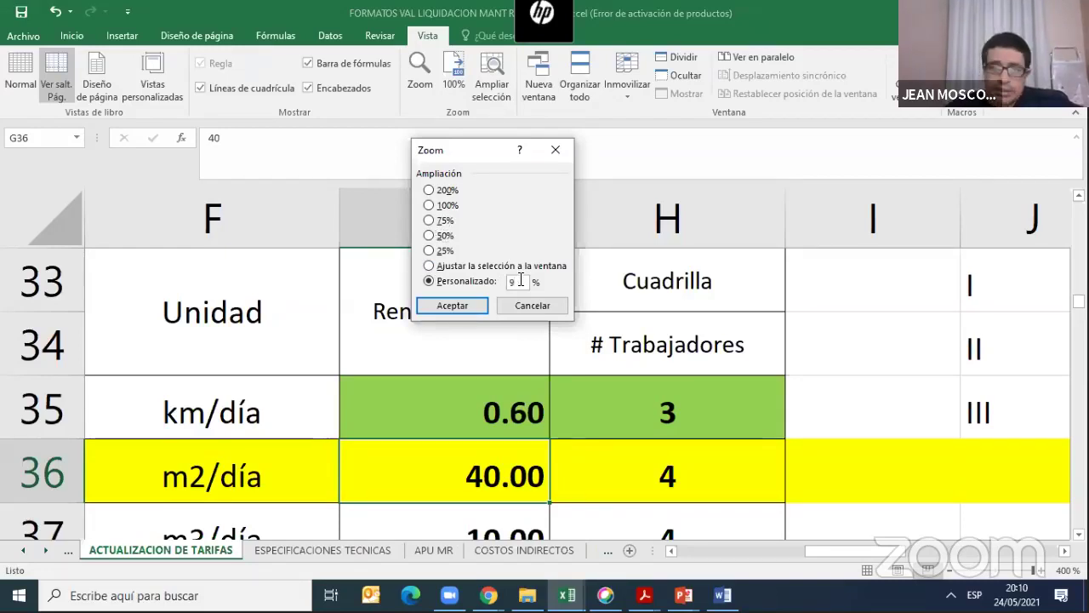
pyautogui.write('100')
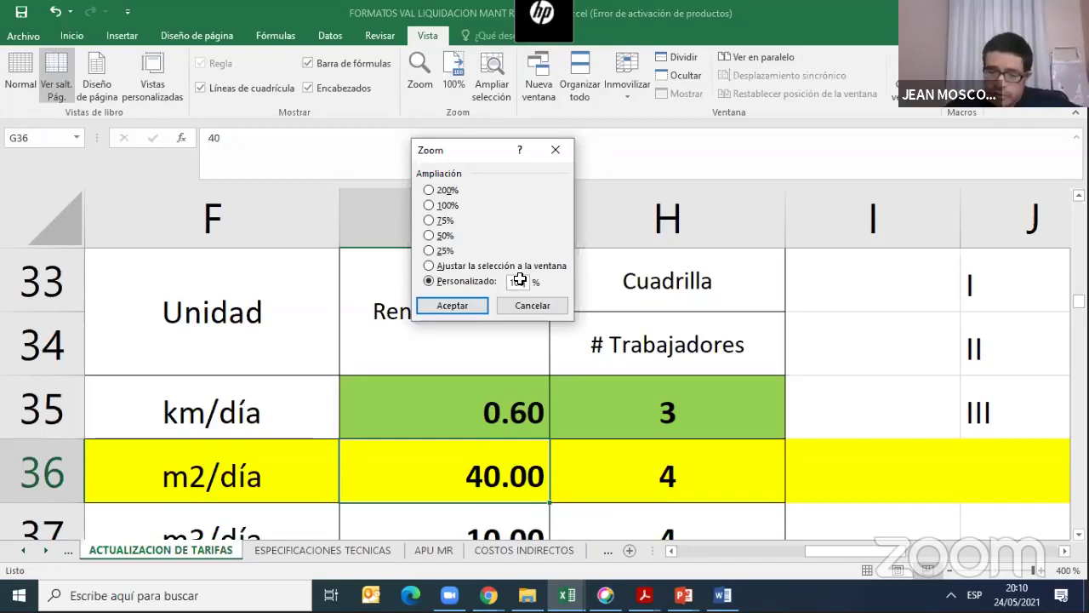
pyautogui.press('Return')
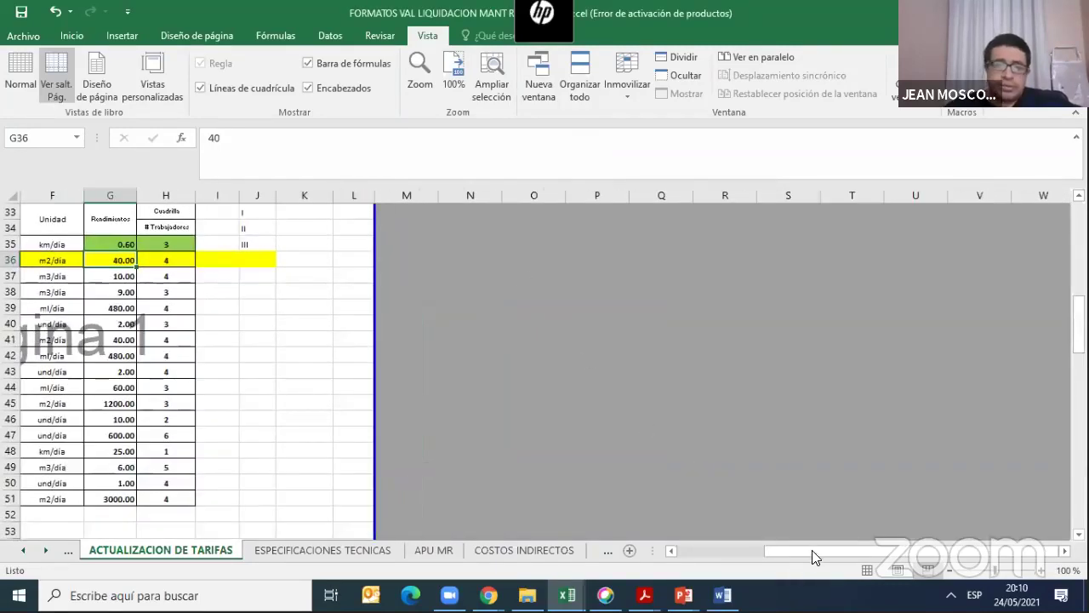
# Examine the Cargas de Trabajo table's headings, its METRADO label and the activities Limpieza de Calzada and Bacheo
pyautogui.click(618, 561)
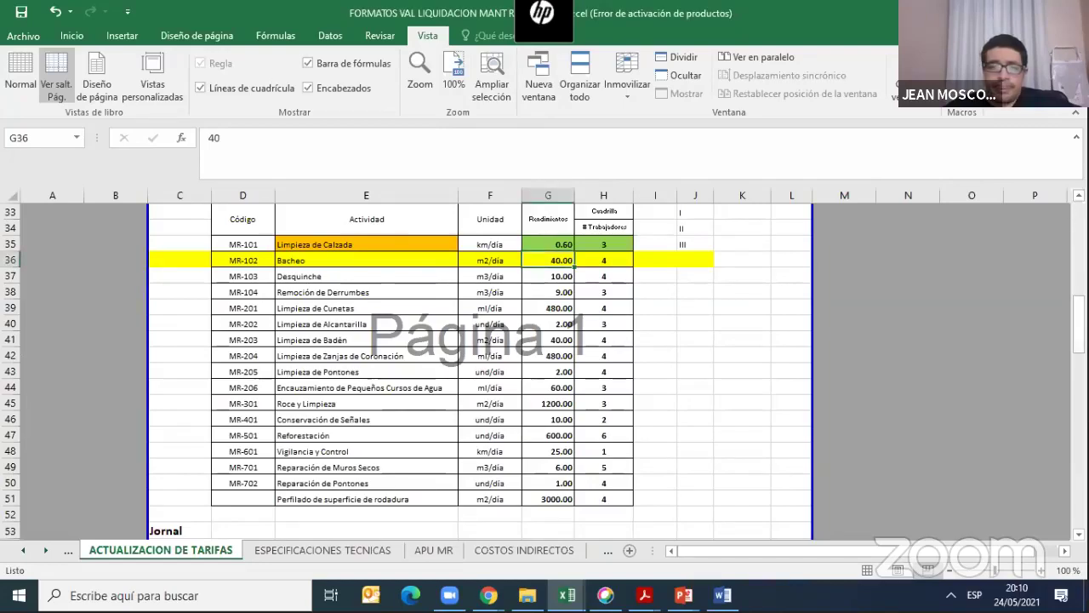
pyautogui.moveTo(1079, 321); pyautogui.dragTo(1079, 230)
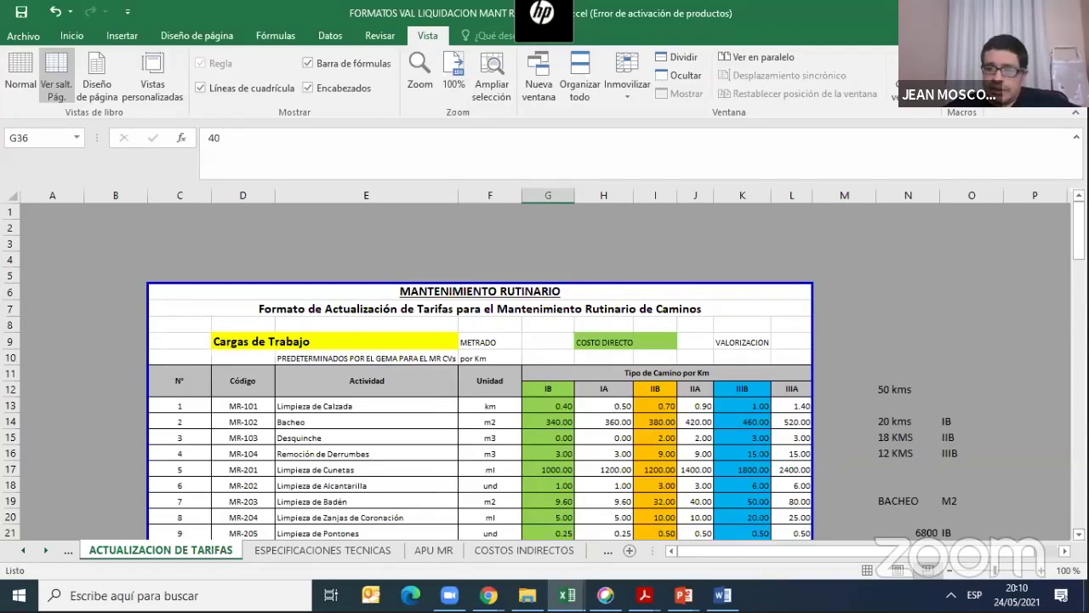
pyautogui.scroll(-2, 544, 372)
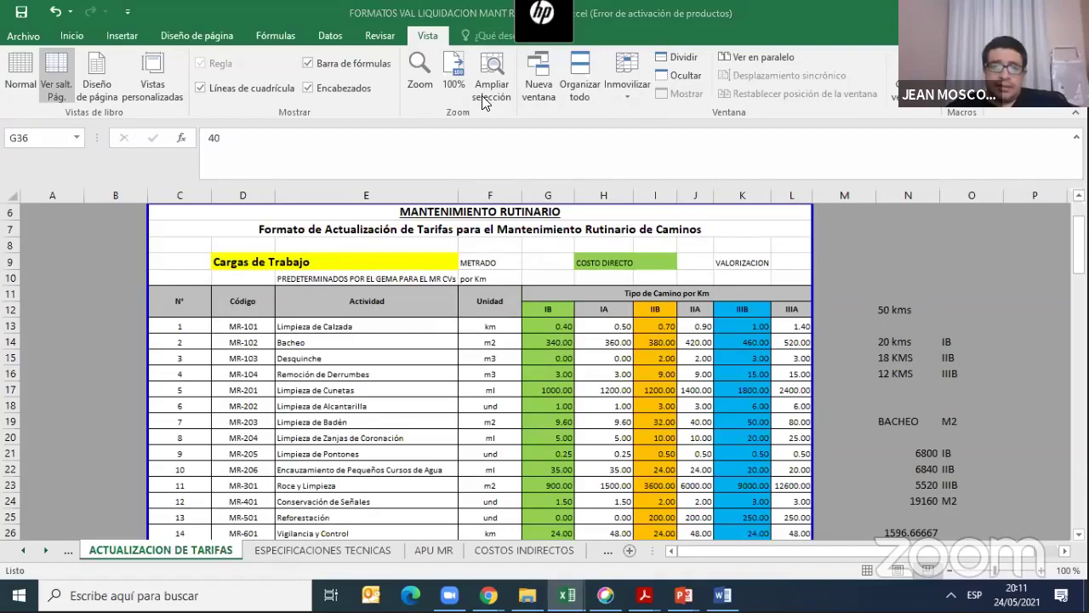
pyautogui.click(292, 326)
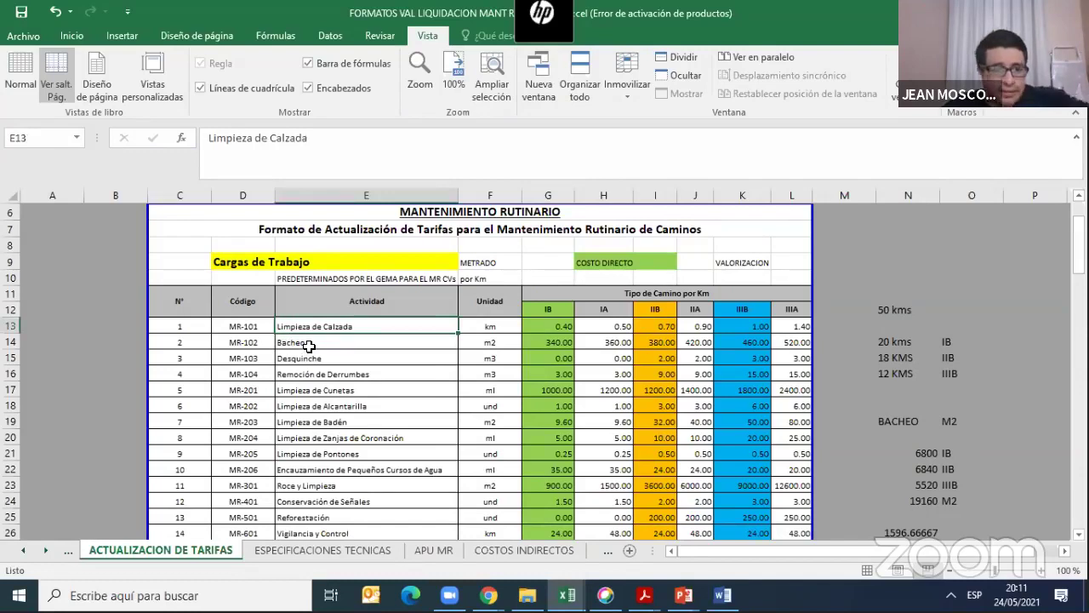
pyautogui.click(308, 345)
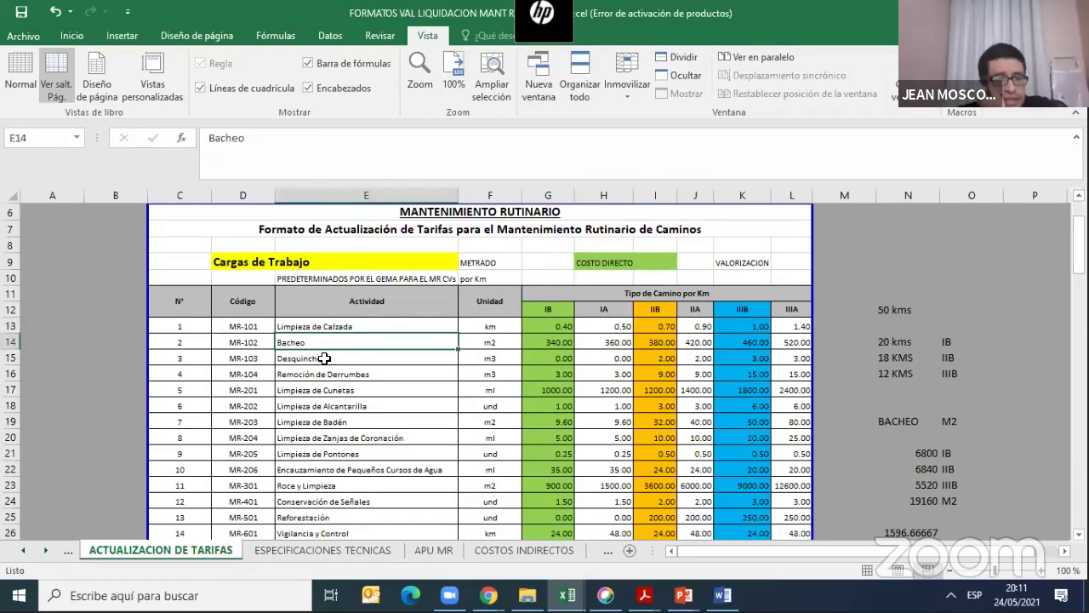
pyautogui.click(355, 325)
pyautogui.click(383, 263)
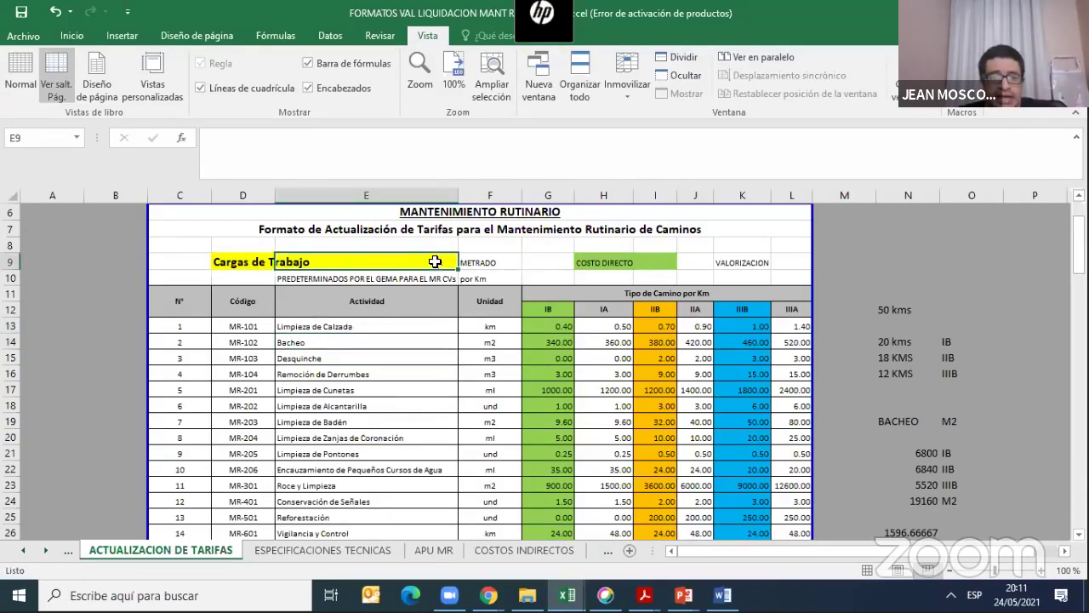
pyautogui.click(472, 260)
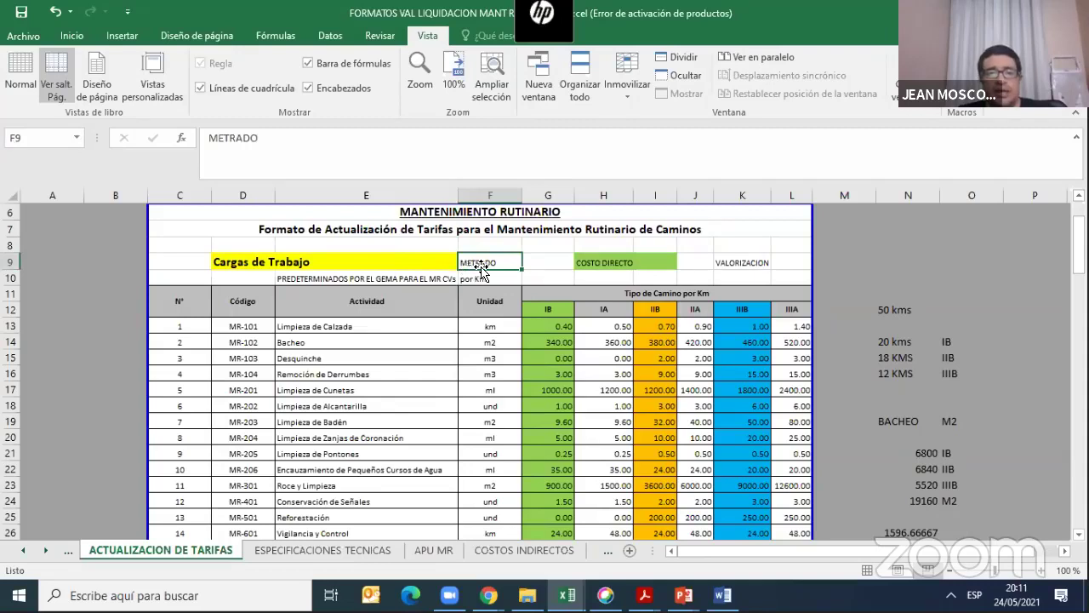
# Go through the listed activities from Limpieza de Calzada down to Perfilado de la superficie sin aporte de material
pyautogui.click(343, 326)
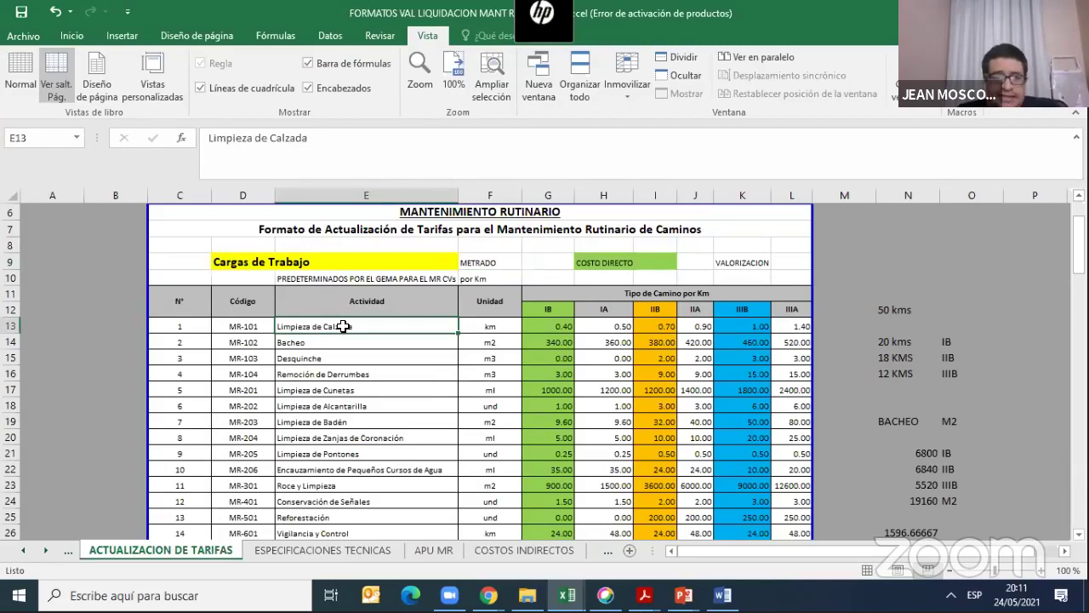
pyautogui.press('Down')
pyautogui.press('Down')
pyautogui.press('Down')
pyautogui.press('Down')
pyautogui.press('Down')
pyautogui.press('Down')
pyautogui.press('Down')
pyautogui.press('Down')
pyautogui.press('Down')
pyautogui.press('Down')
pyautogui.press('Down')
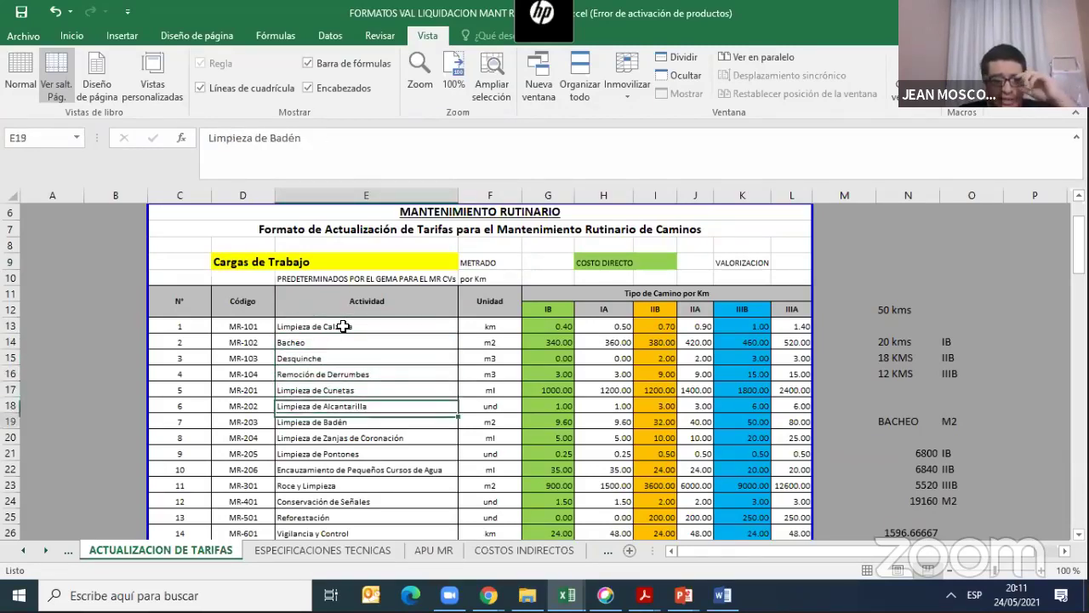
pyautogui.press('Down')
pyautogui.press('Down')
pyautogui.press('Down')
pyautogui.press('Down')
pyautogui.press('Down')
pyautogui.press('Down')
pyautogui.press('Down')
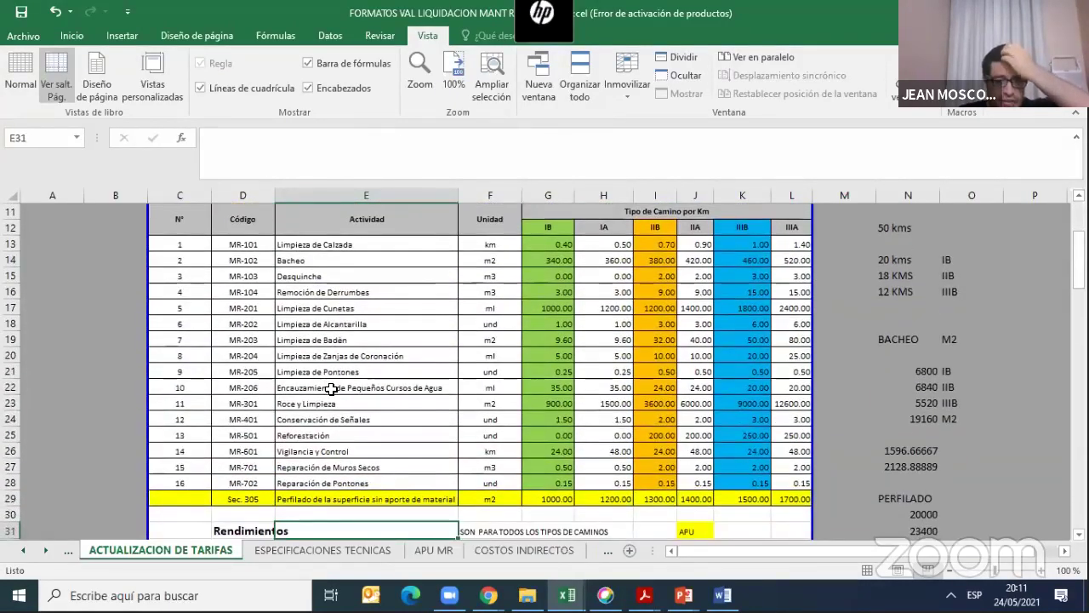
pyautogui.click(331, 388)
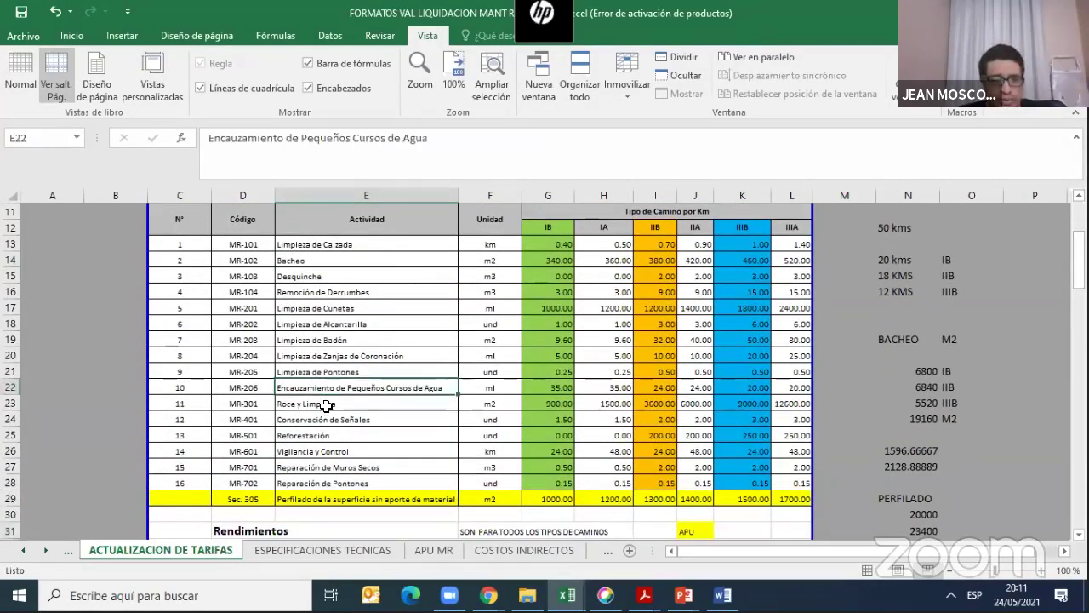
pyautogui.click(325, 405)
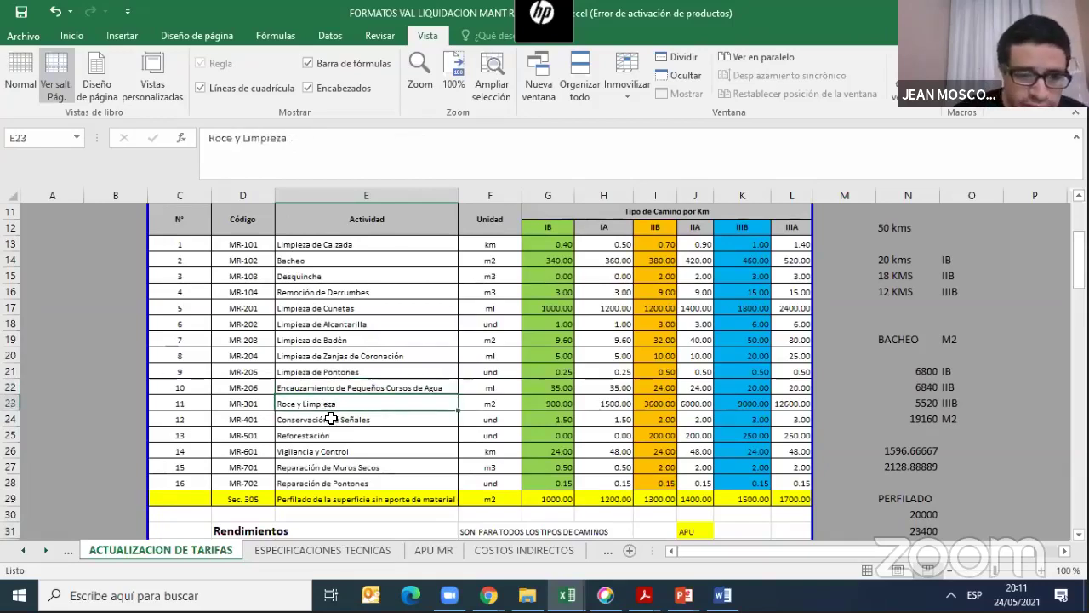
pyautogui.click(330, 419)
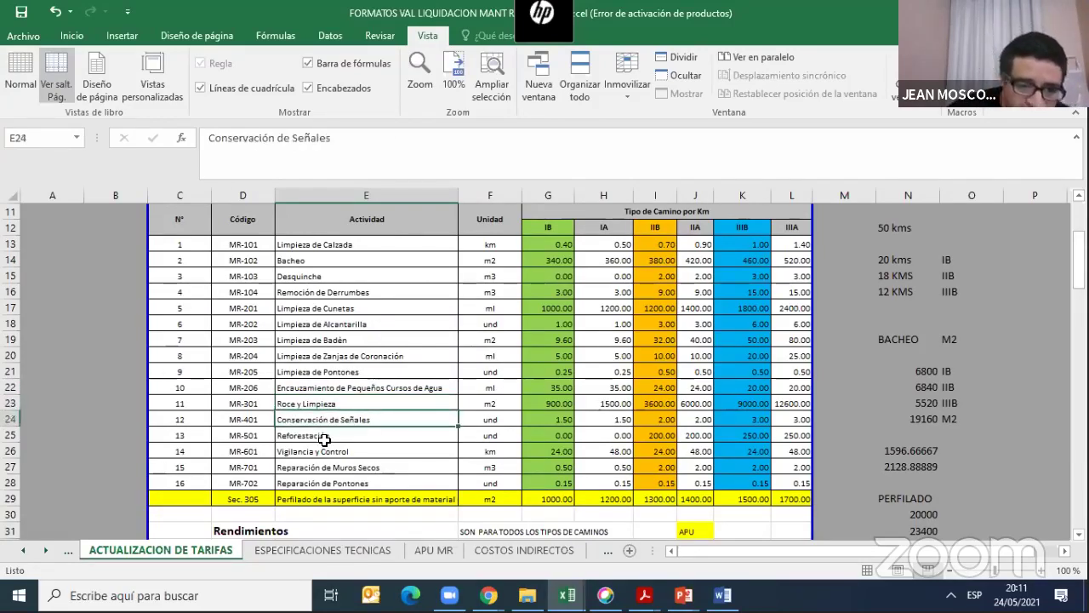
pyautogui.click(325, 436)
pyautogui.click(322, 452)
pyautogui.click(322, 467)
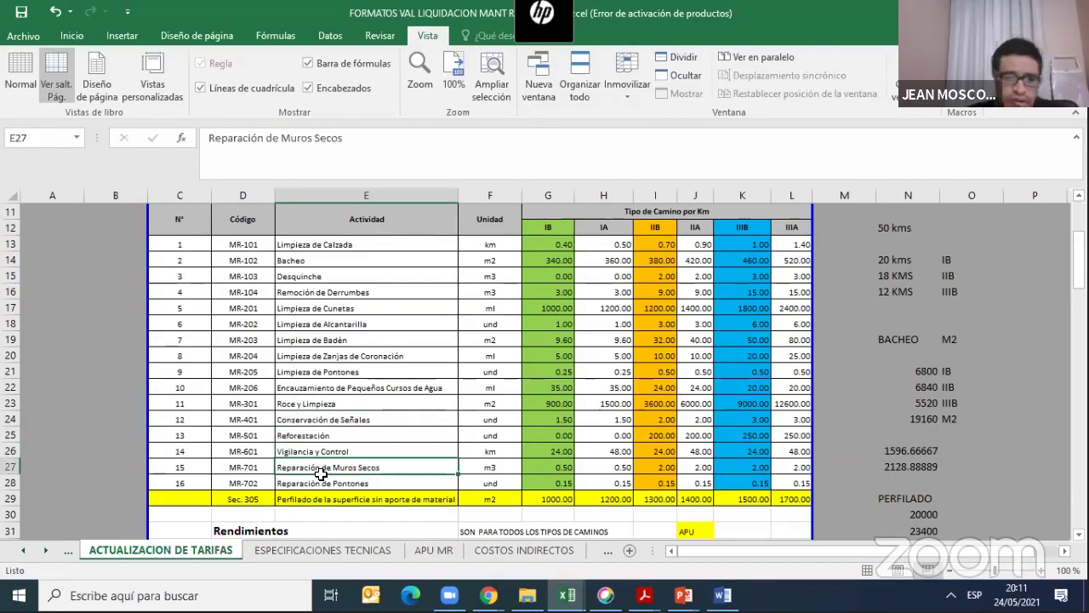
pyautogui.click(325, 499)
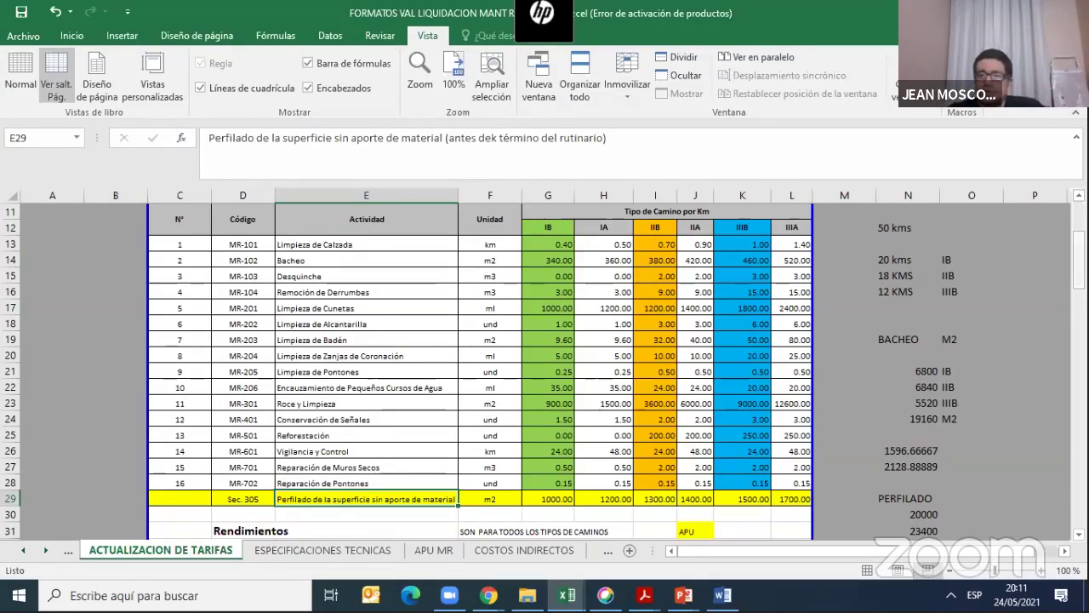
# Highlight the units of the activities from Limpieza de Calzada to Reparación de Pontones in the Cargas de Trabajo table
pyautogui.moveTo(1078, 259)
pyautogui.mouseDown()
pyautogui.moveTo(1078, 249)
pyautogui.moveTo(1078, 264)
pyautogui.mouseUp()
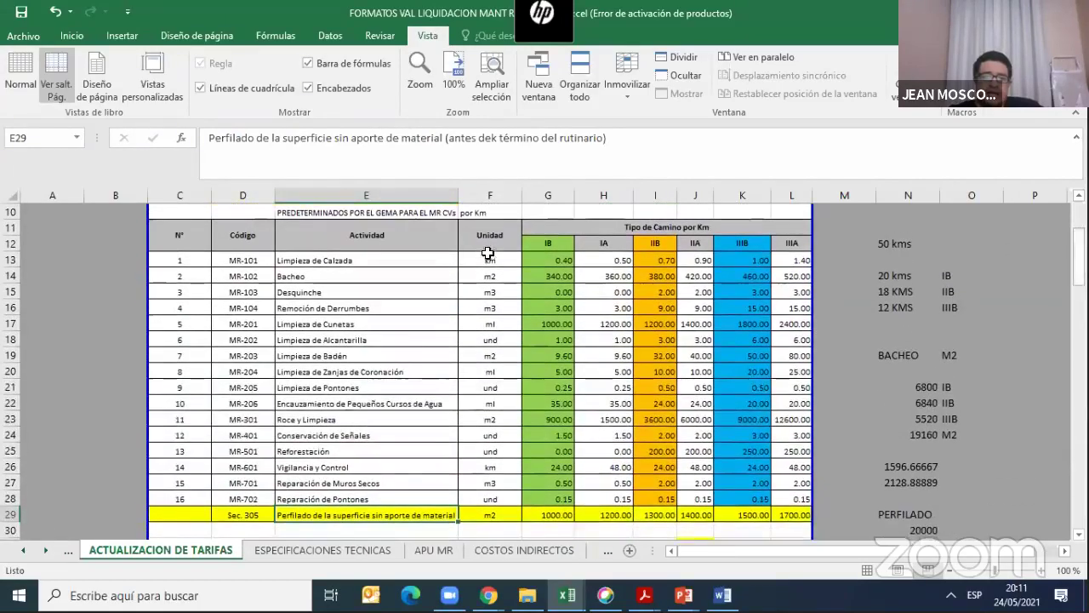
pyautogui.moveTo(489, 262); pyautogui.dragTo(505, 438)
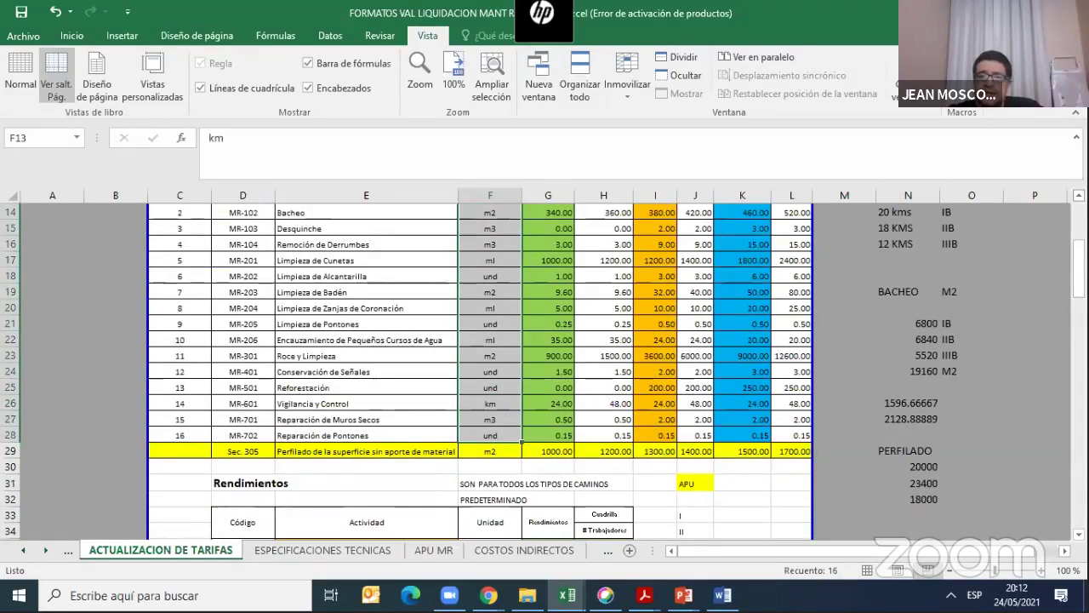
pyautogui.scroll(2, 697, 245)
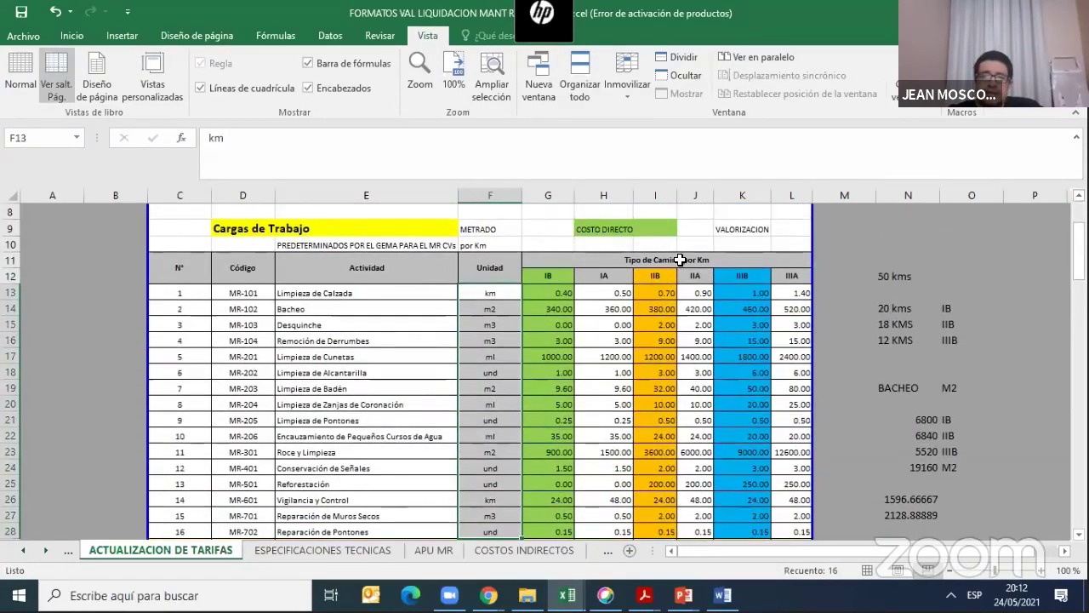
# Examine the Tipo de Camino por Km heading and highlight the type IB workloads down to Encauzamiento de Pequeños Cursos de Agua
pyautogui.click(674, 260)
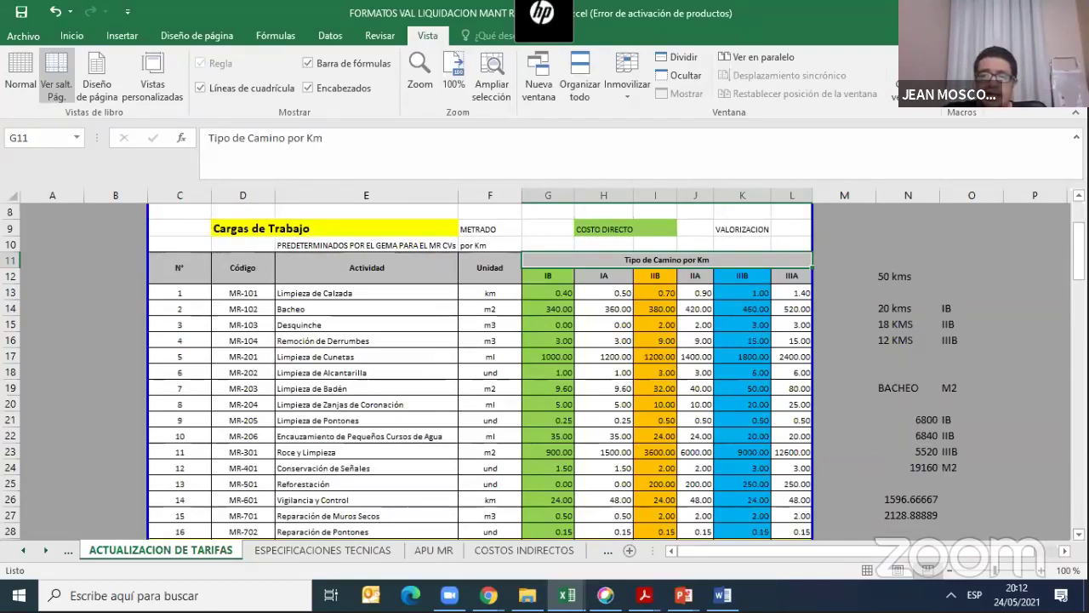
pyautogui.scroll(-1, 544, 372)
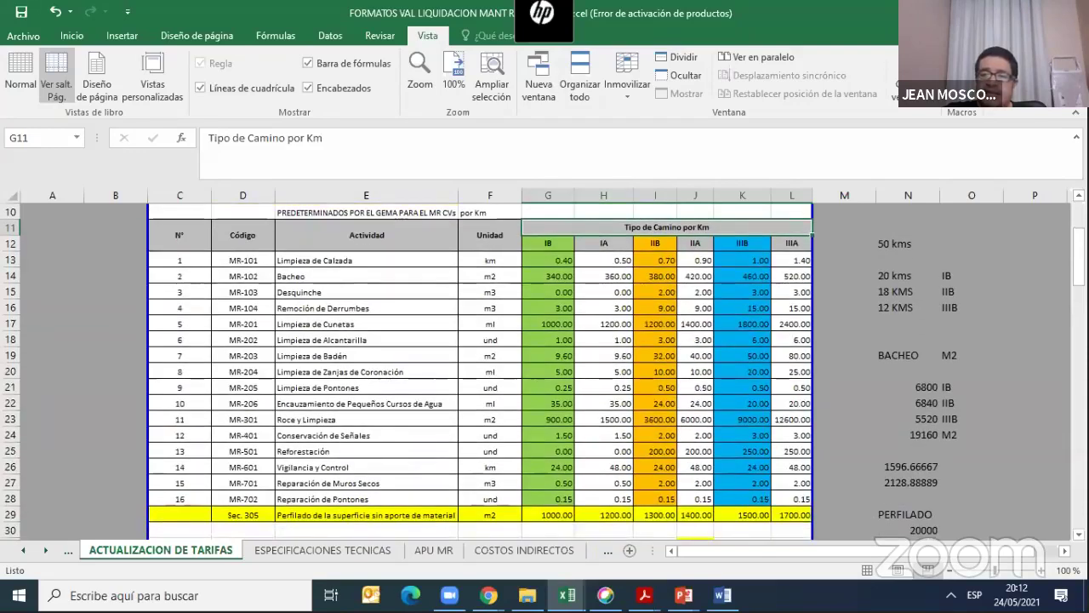
pyautogui.scroll(1, 619, 301)
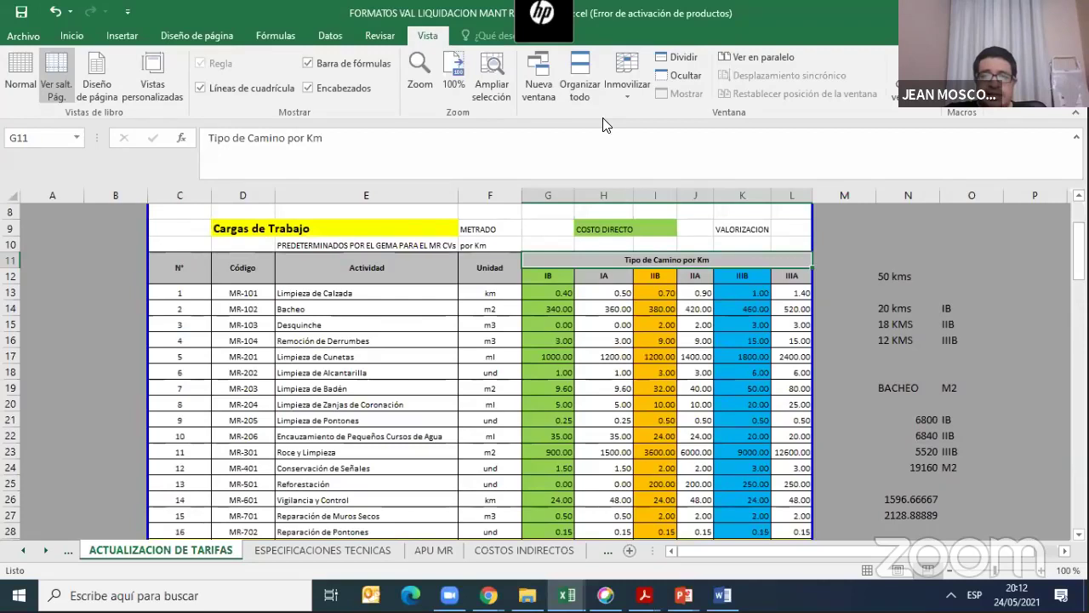
pyautogui.moveTo(566, 286); pyautogui.dragTo(572, 442)
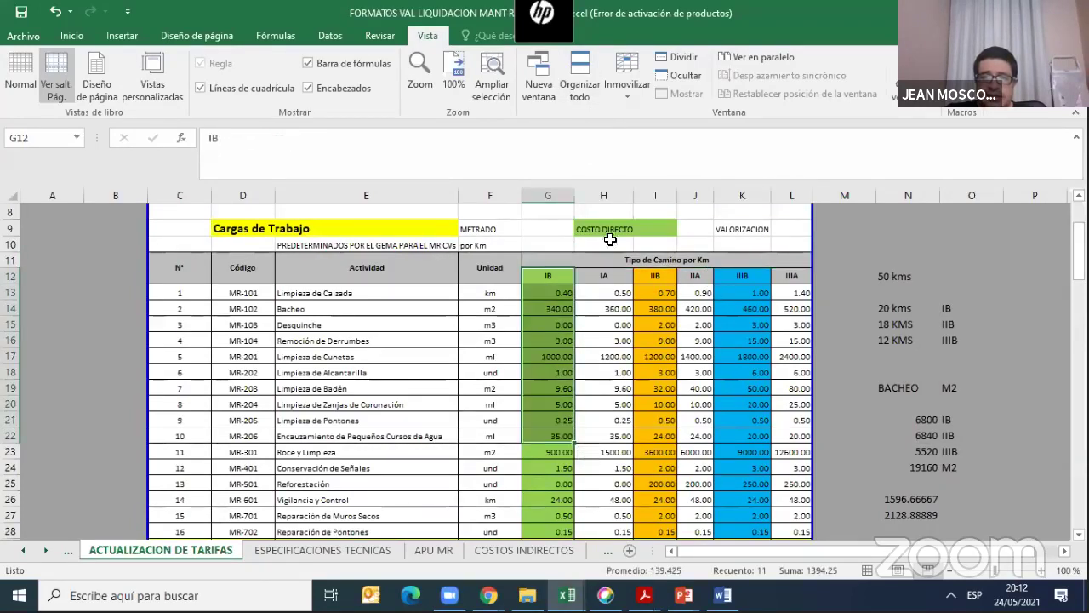
# Inspect the entire Limpieza de Calzada row and its workload for road type IB
pyautogui.click(561, 293)
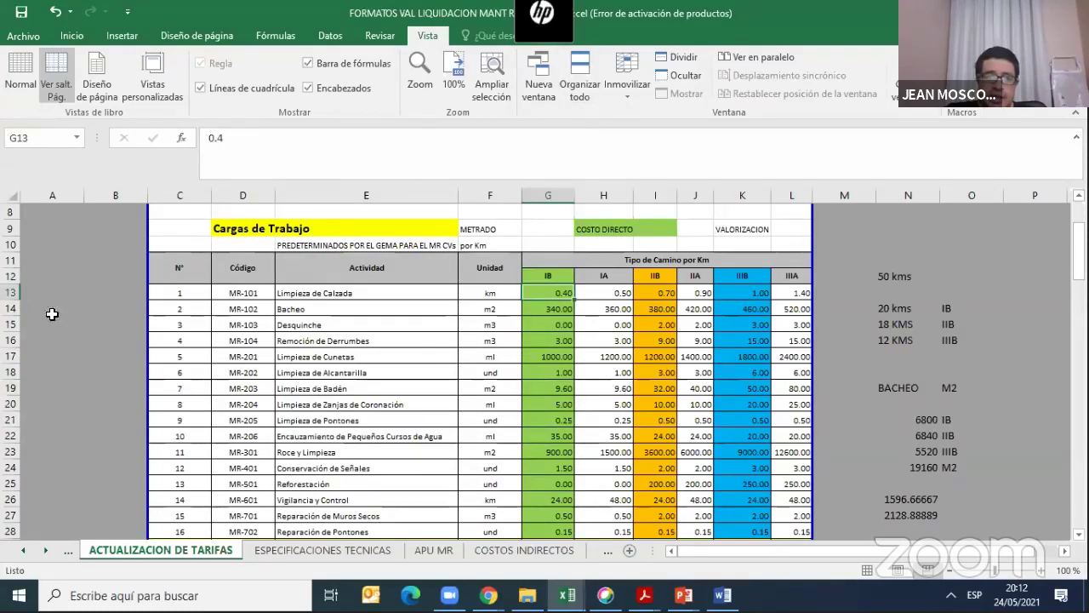
pyautogui.click(9, 292)
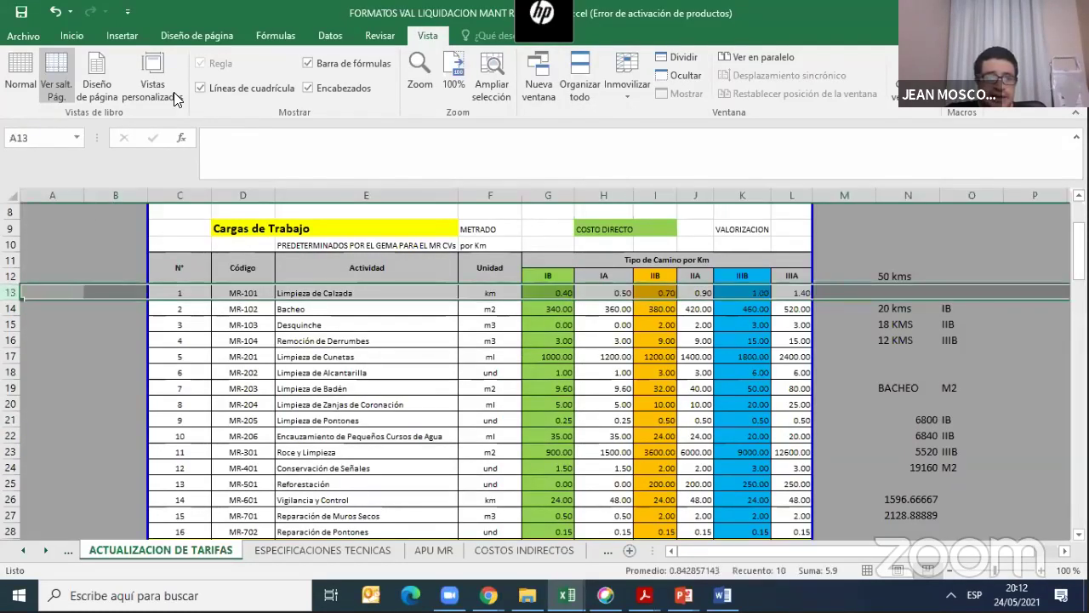
pyautogui.click(438, 342)
pyautogui.click(9, 292)
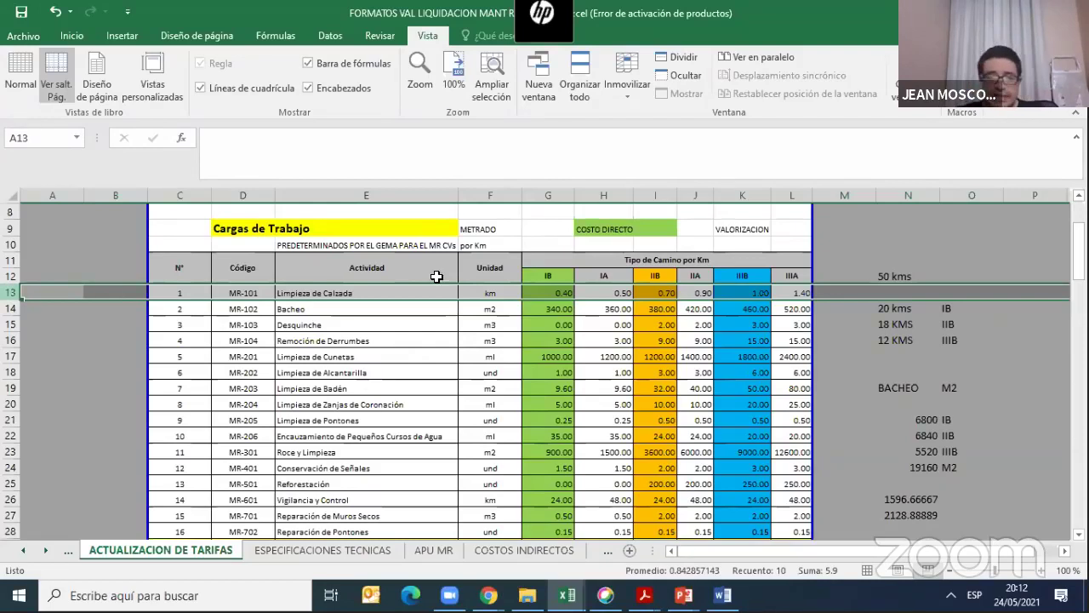
pyautogui.click(565, 291)
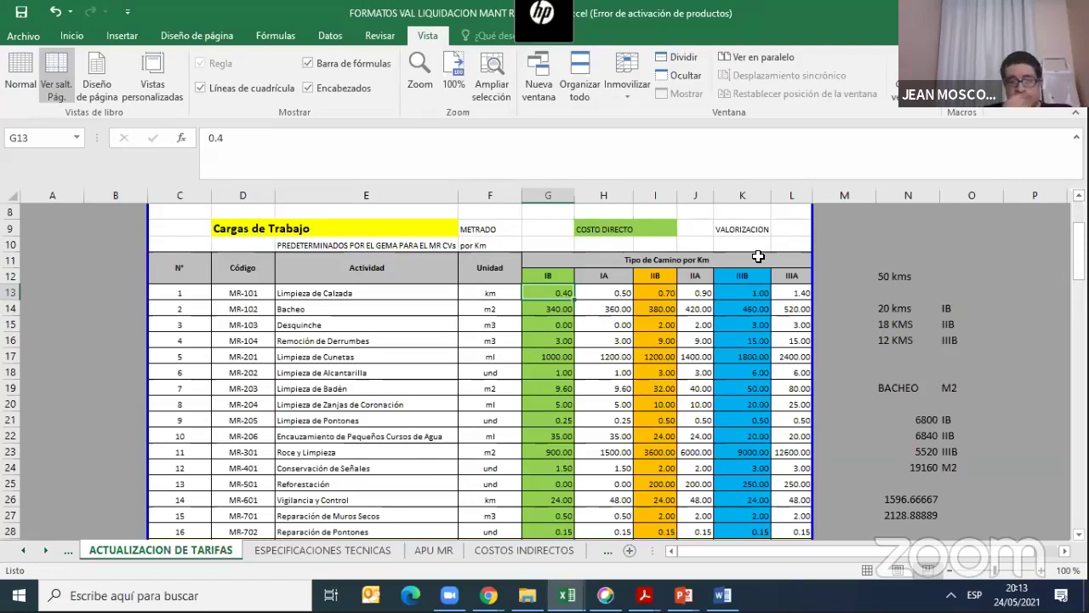
# Clear the old kilometre and Bacheo example from cells N12:O27 beside the Cargas de Trabajo table
pyautogui.click(14, 291)
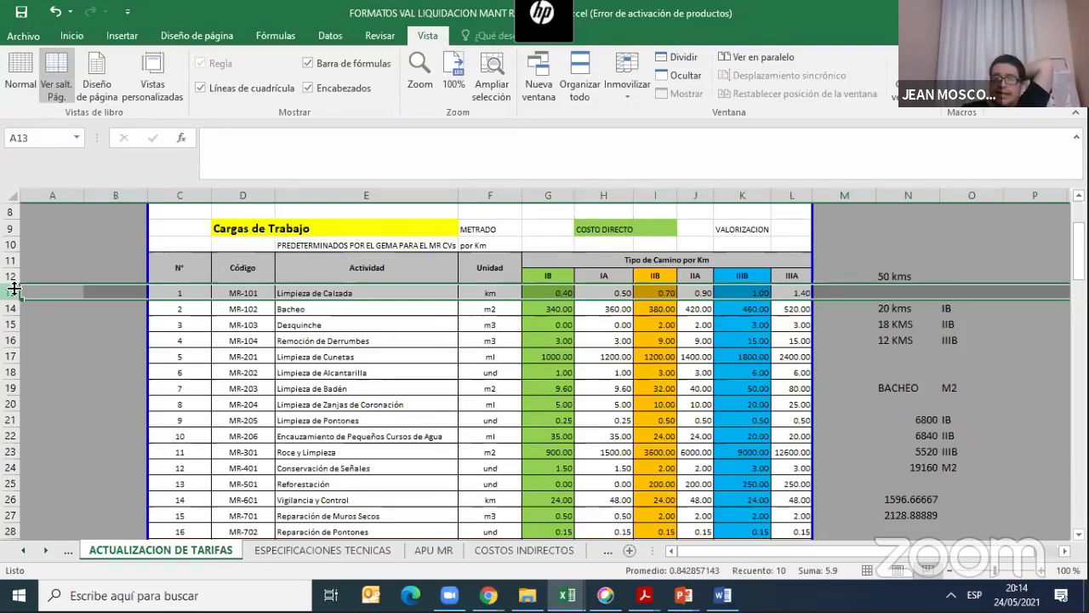
pyautogui.click(765, 295)
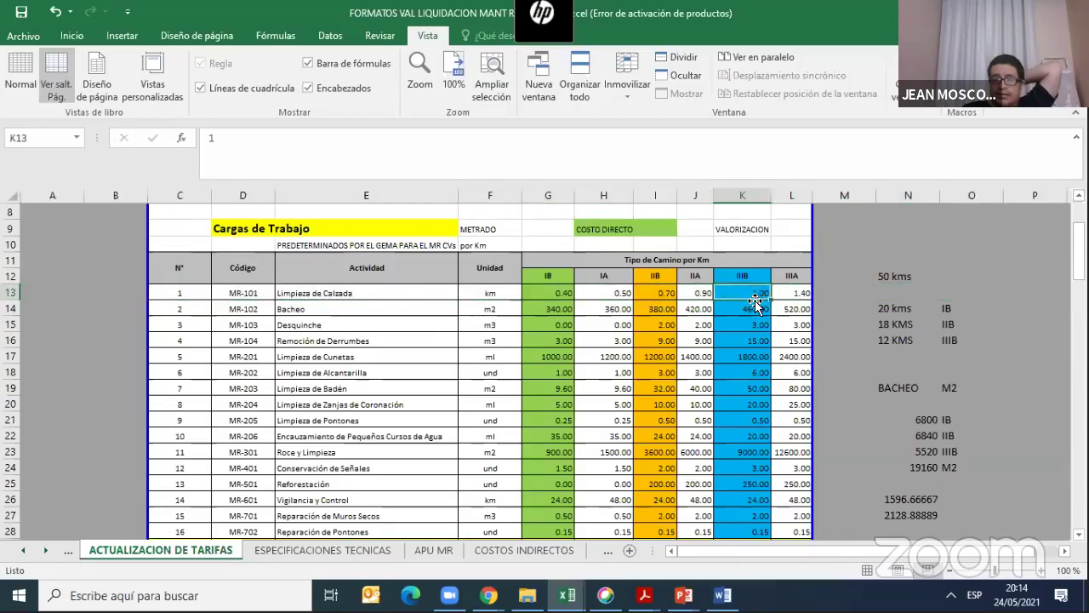
pyautogui.moveTo(928, 281); pyautogui.dragTo(969, 509)
pyautogui.press('Delete')
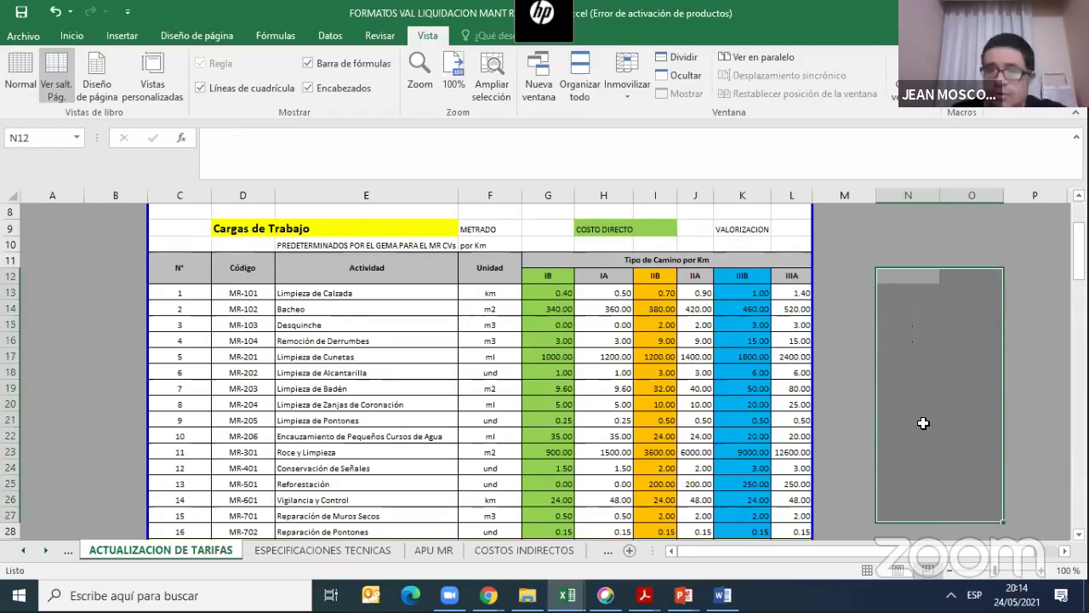
pyautogui.click(930, 416)
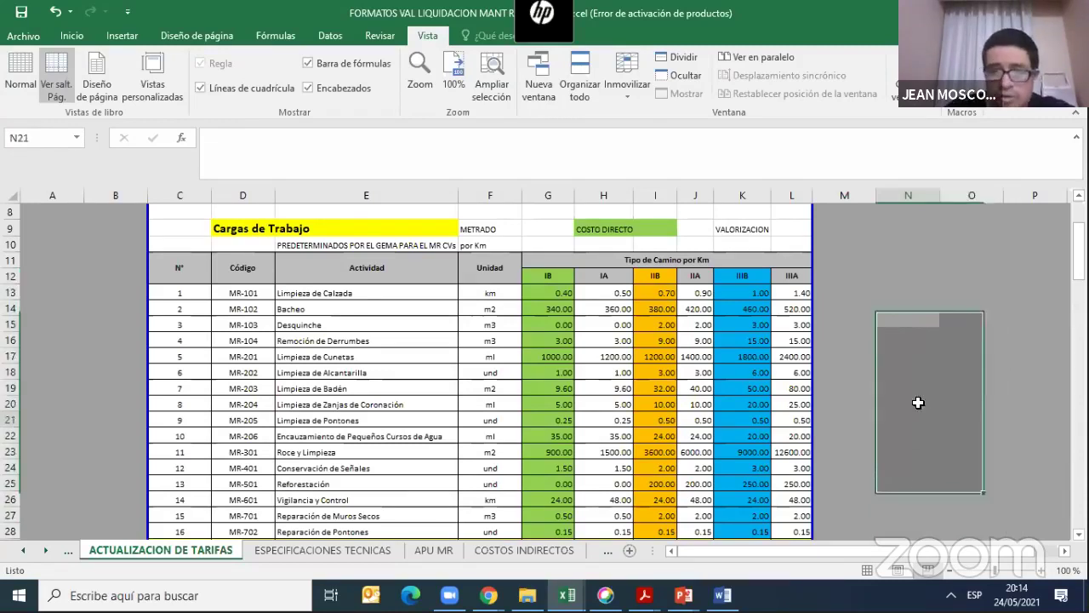
# Review the Limpieza de Calzada row and the Bacheo workload for road type IB
pyautogui.click(545, 289)
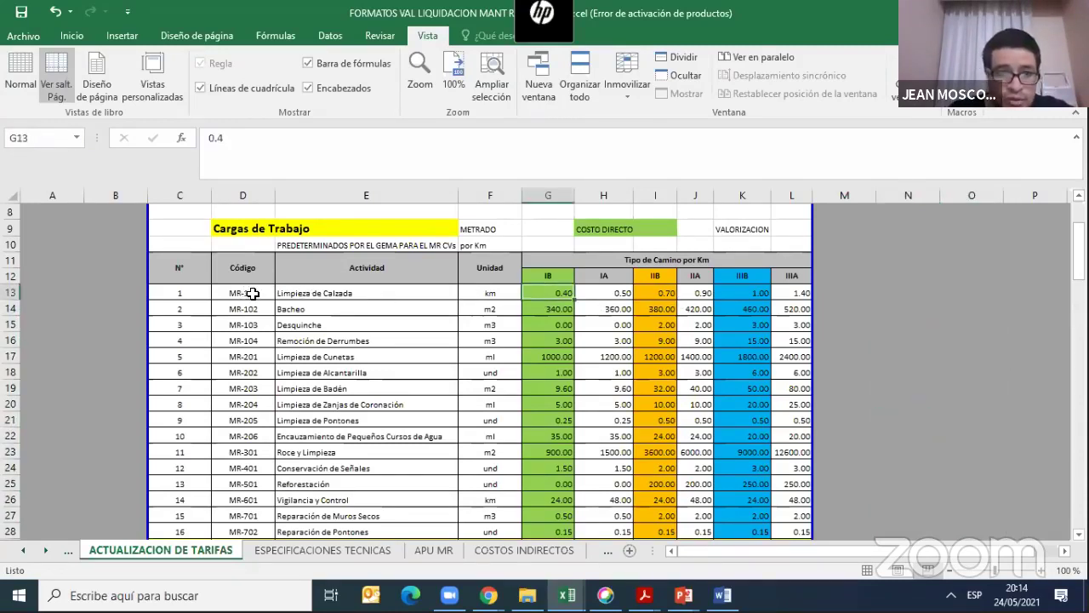
pyautogui.click(13, 293)
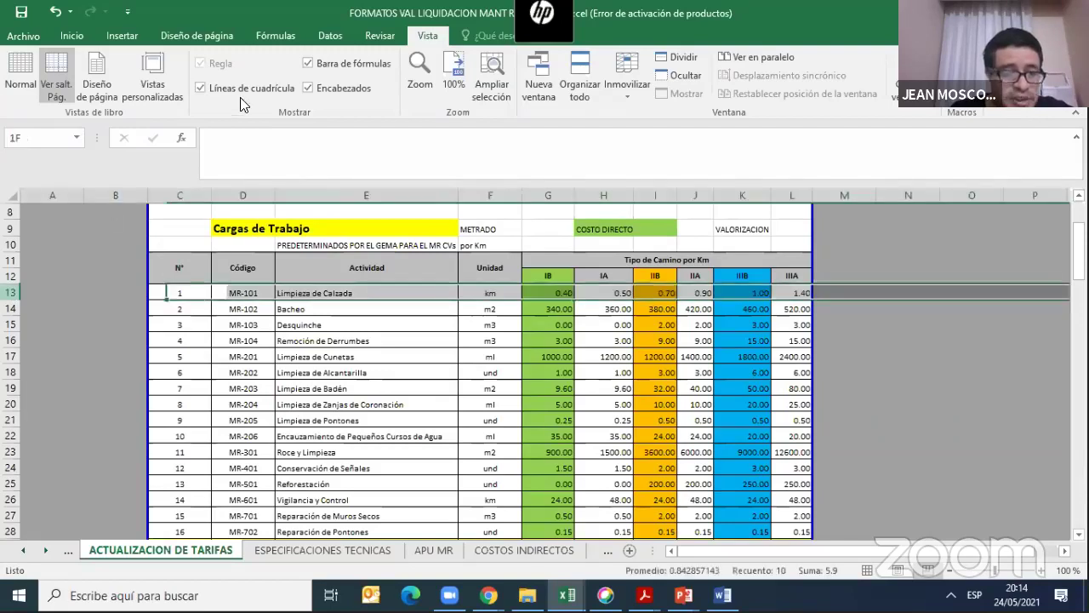
pyautogui.click(179, 308)
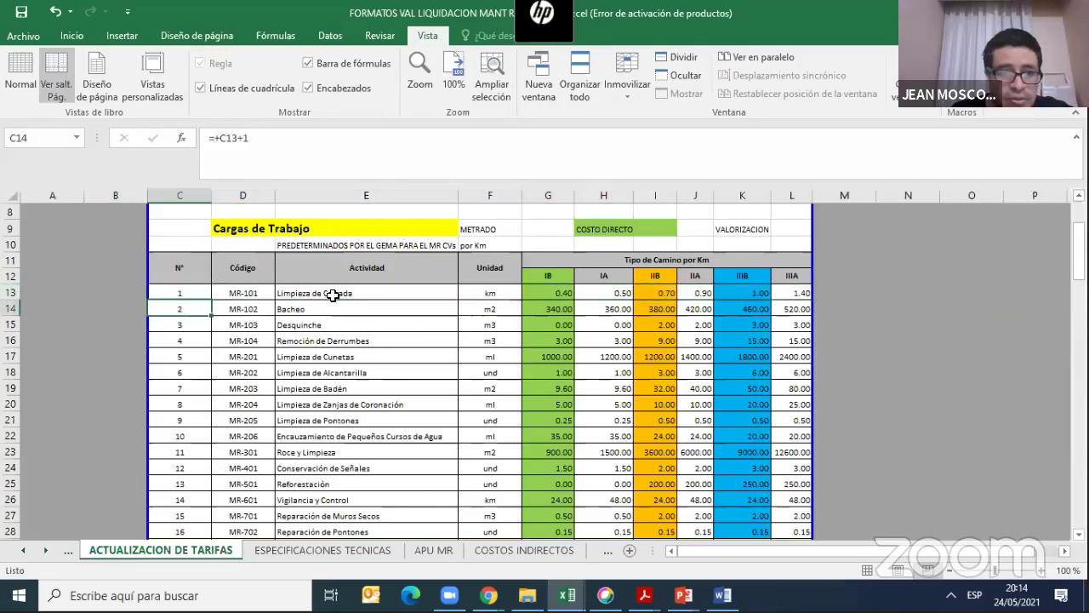
pyautogui.click(551, 309)
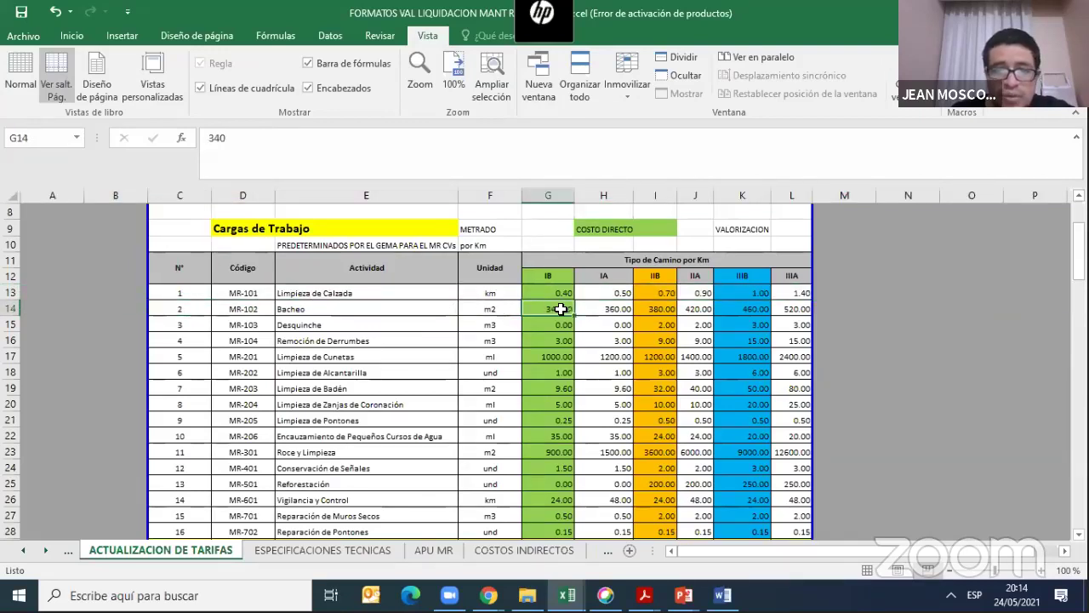
# Enter 50 KM in N14 and 20 KM in N15, labelling the latter TIPO IB in O15
pyautogui.click(878, 310)
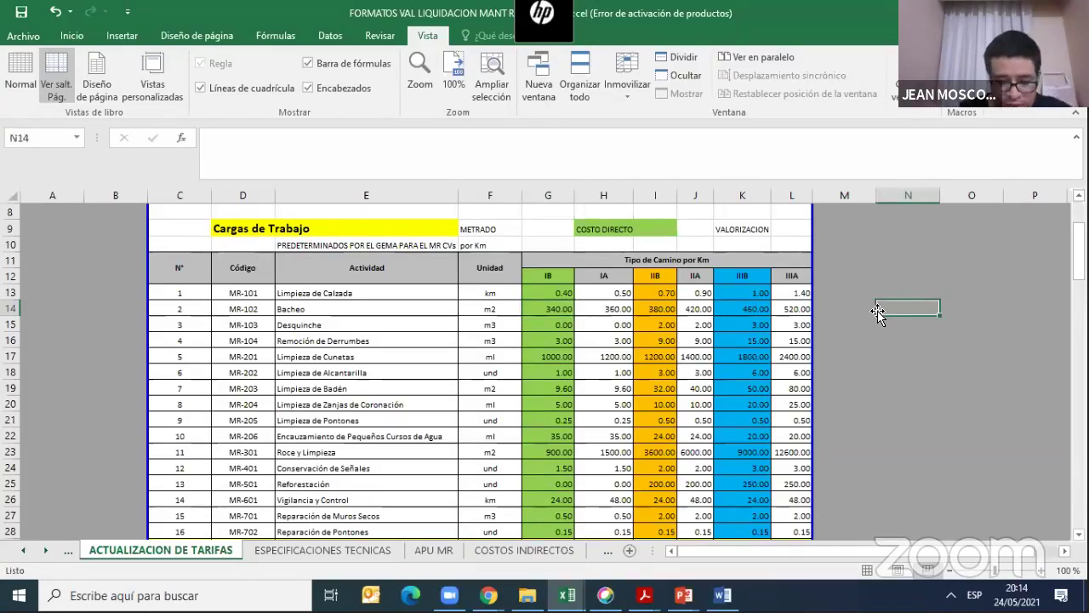
pyautogui.write('5')
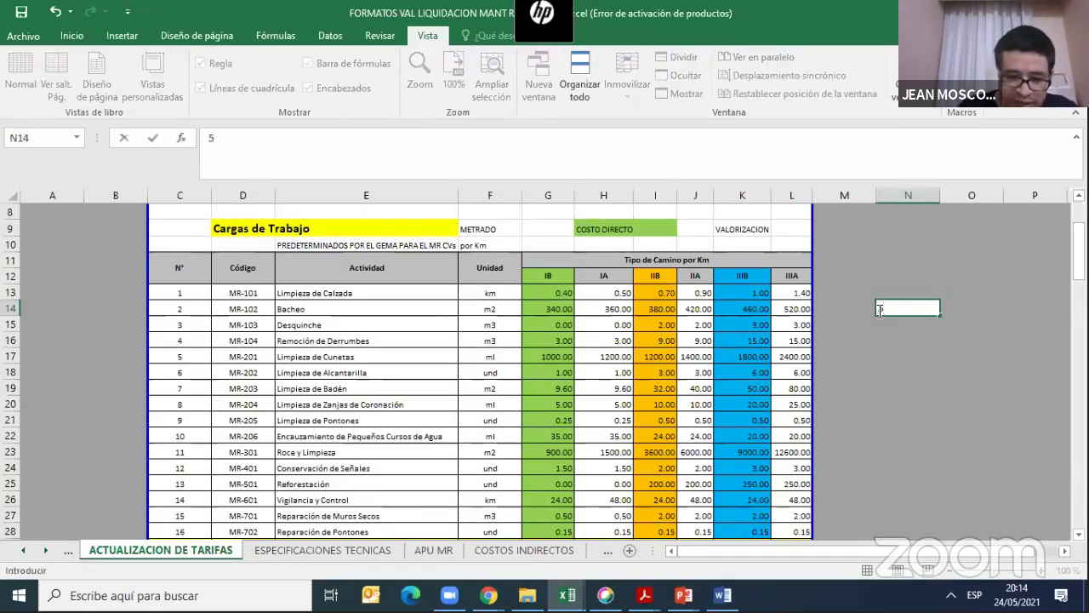
pyautogui.write('0 KM')
pyautogui.click(900, 327)
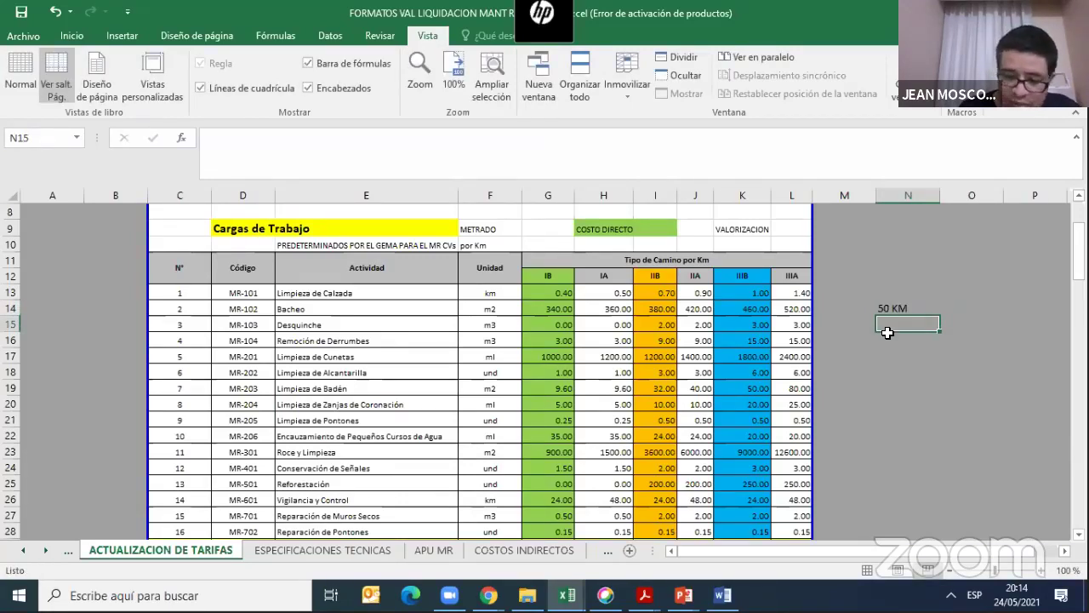
pyautogui.write('20 KM')
pyautogui.click(959, 322)
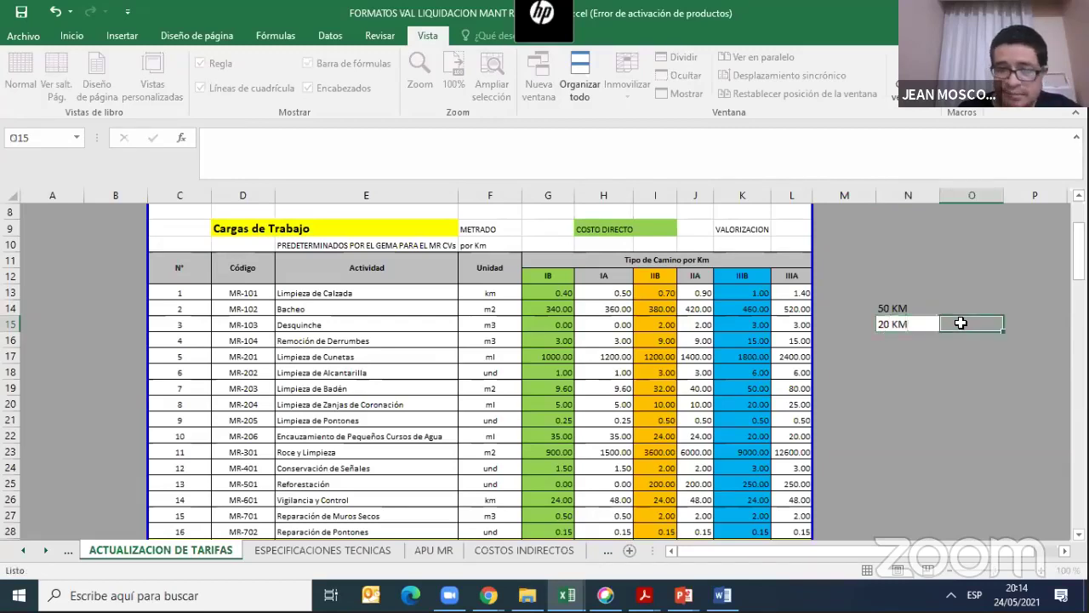
pyautogui.write('TIPO IB')
# Enter 18 KM in N16 and label it TIPO II B in O16
pyautogui.click(906, 339)
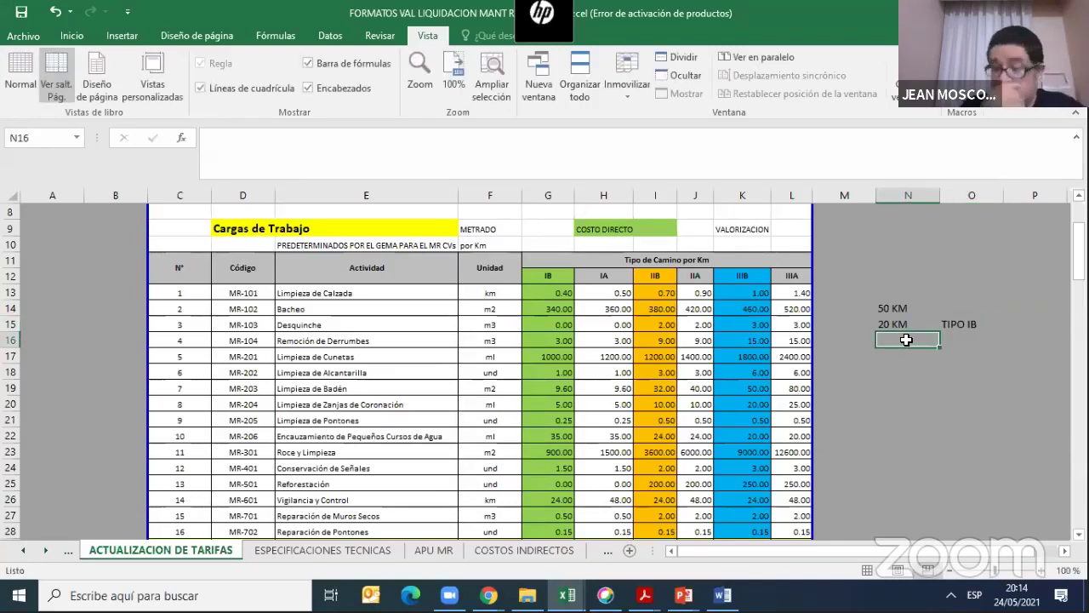
pyautogui.write('15 KM')
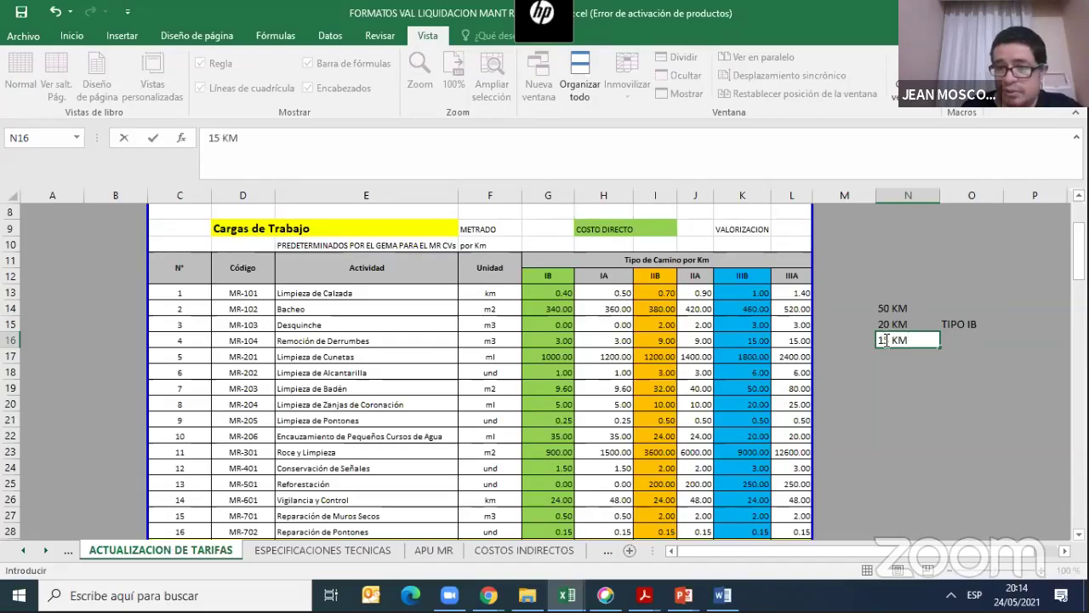
pyautogui.click(887, 341)
pyautogui.press('BackSpace')
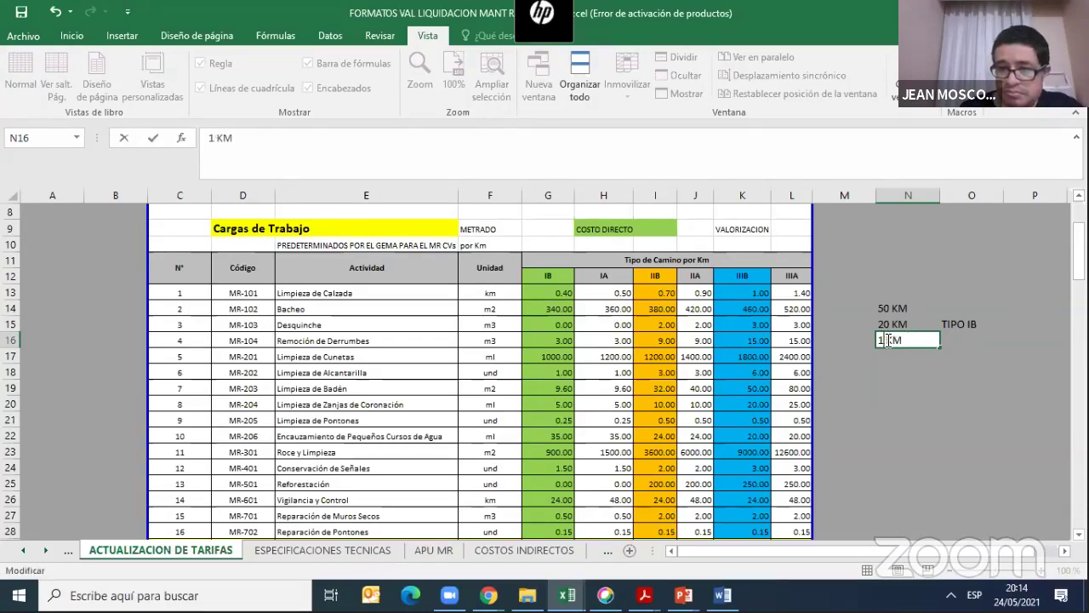
pyautogui.write('8')
pyautogui.click(949, 341)
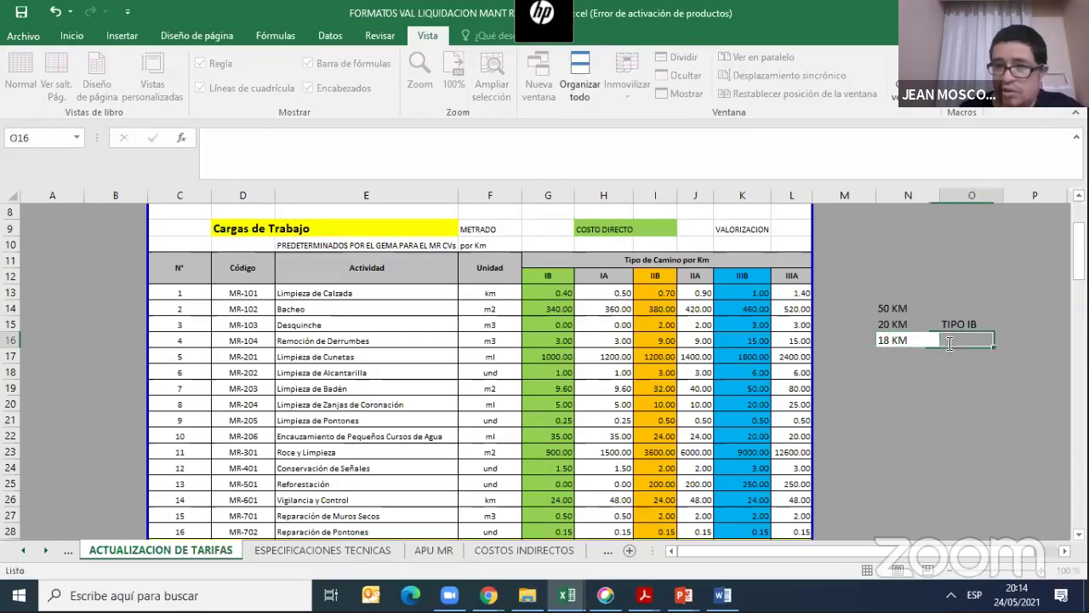
pyautogui.write('TIPO II')
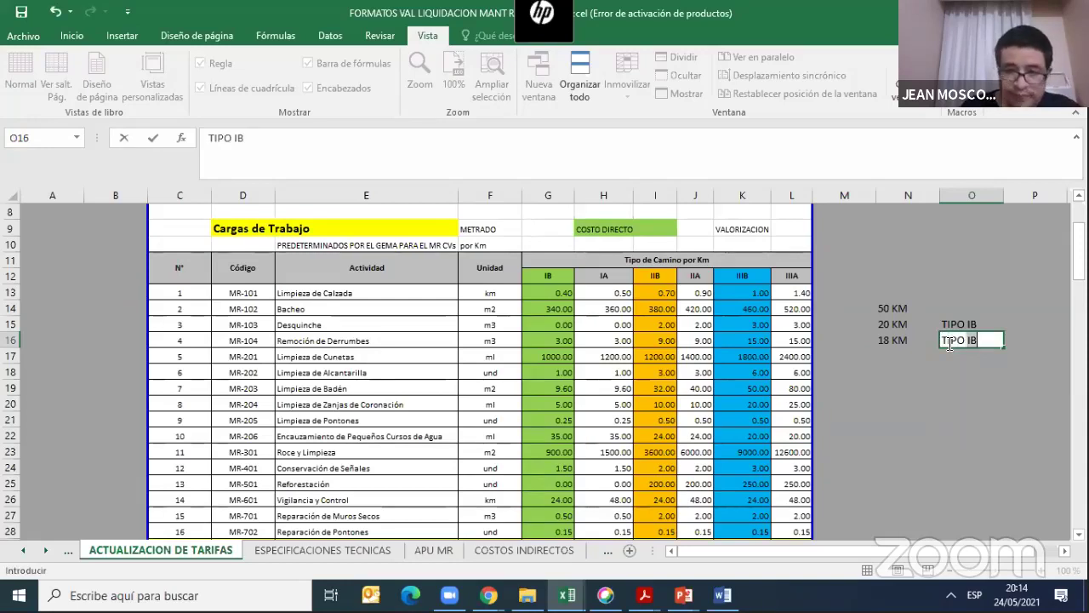
pyautogui.write(' B')
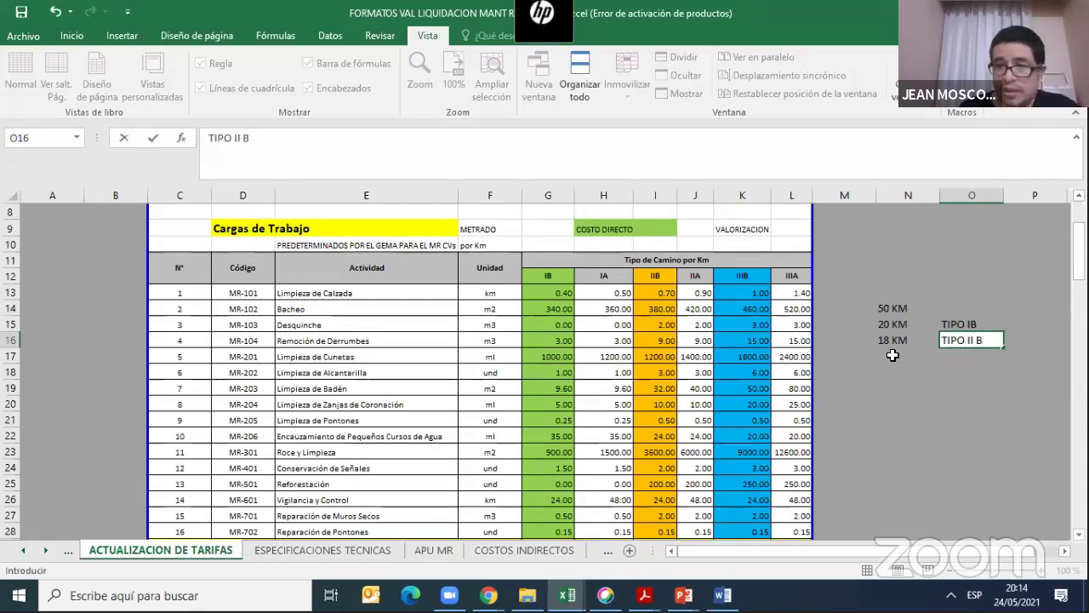
# Enter 12 KM in N17 and label it TIPO IIIB in O17
pyautogui.click(892, 355)
pyautogui.write('12 KM')
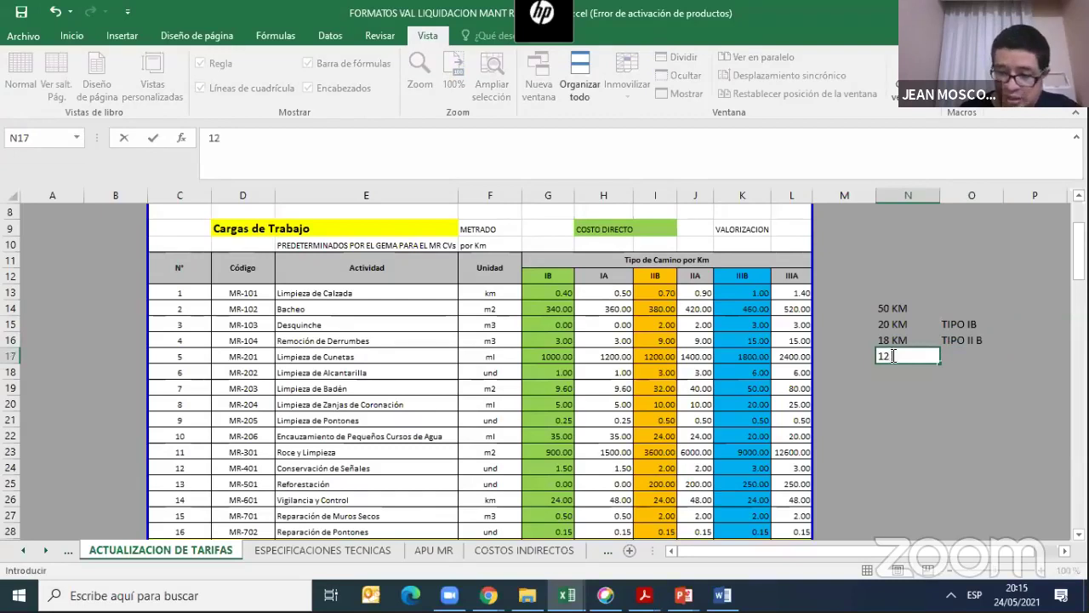
pyautogui.click(952, 352)
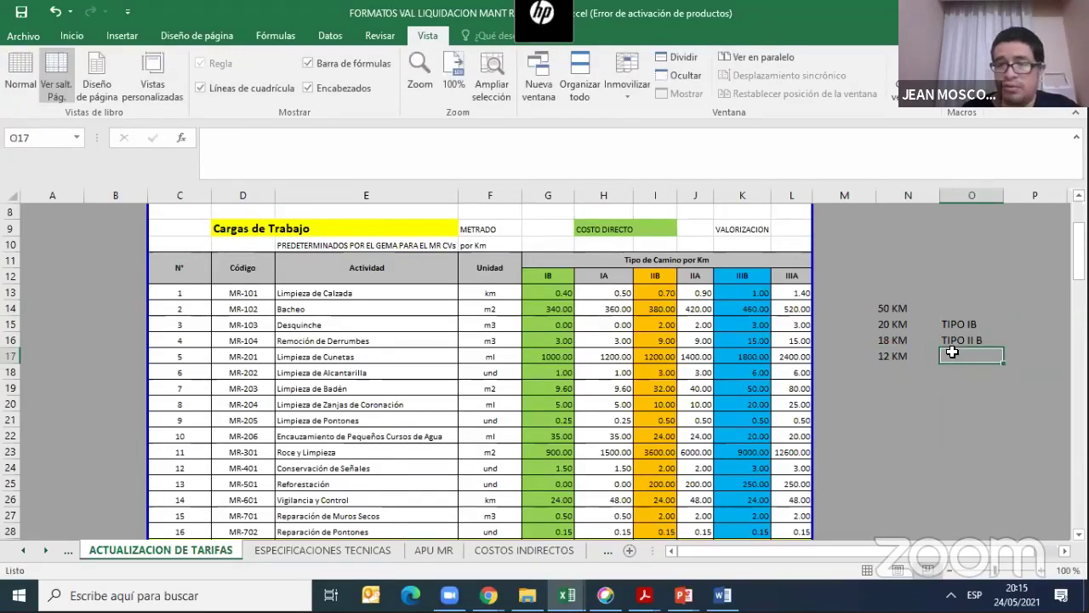
pyautogui.write('TI')
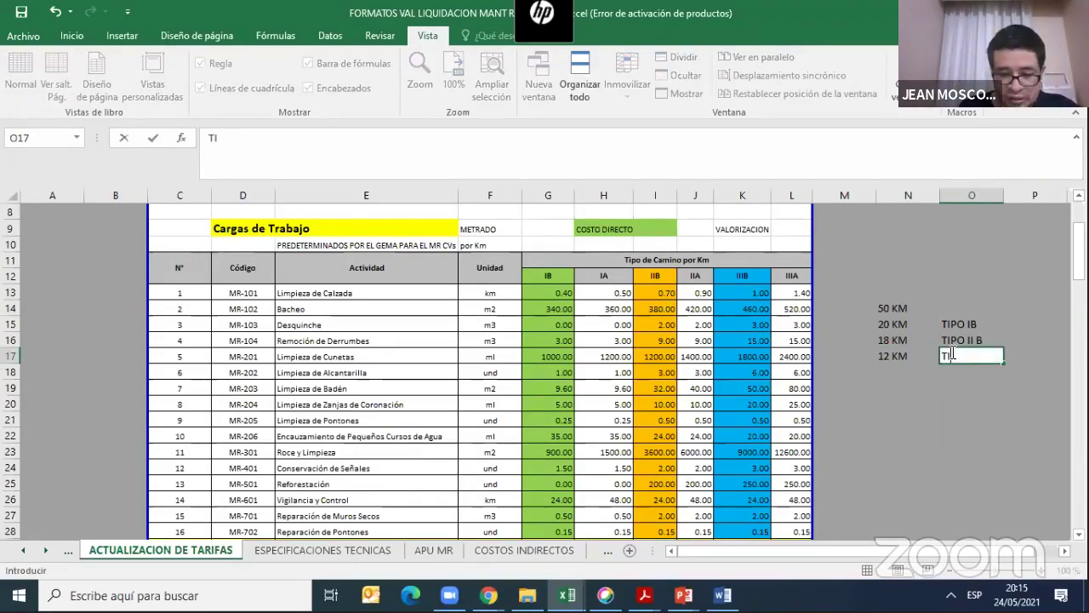
pyautogui.write('PO IIIB')
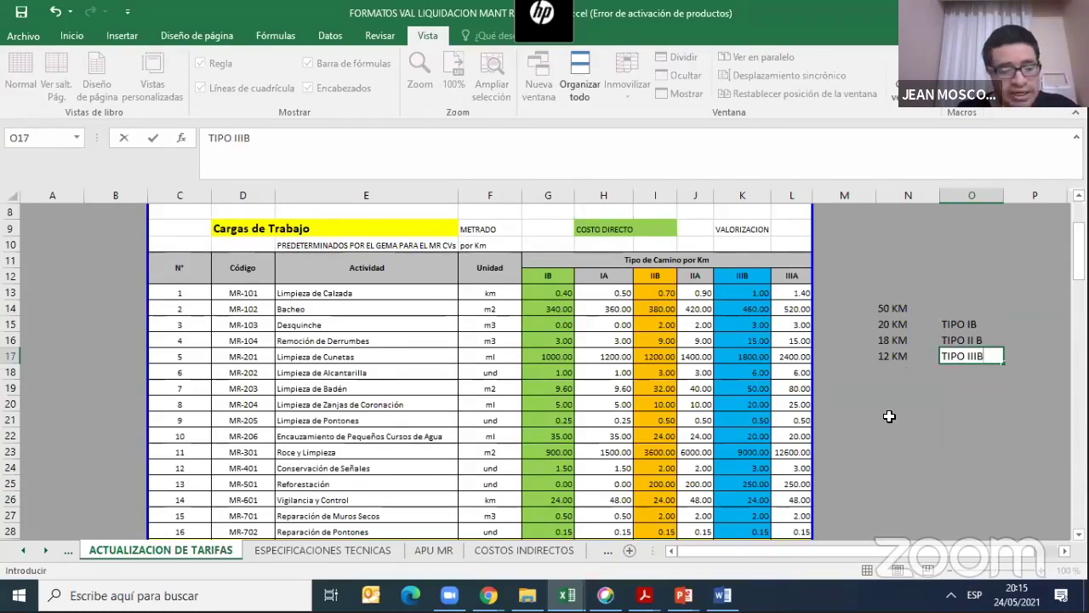
pyautogui.press('Escape')
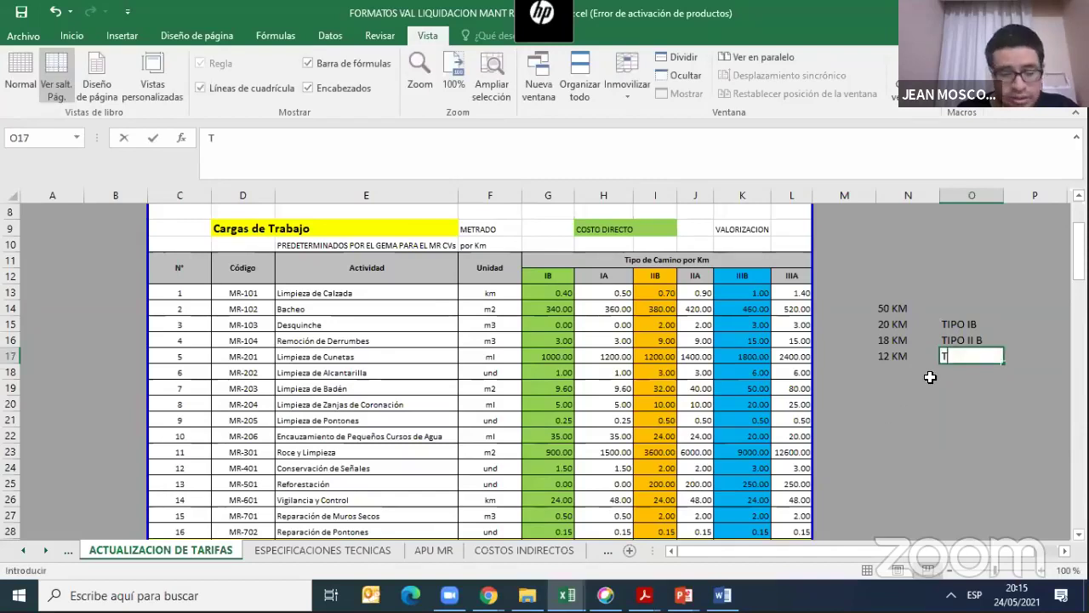
pyautogui.write('TIPO IIIB')
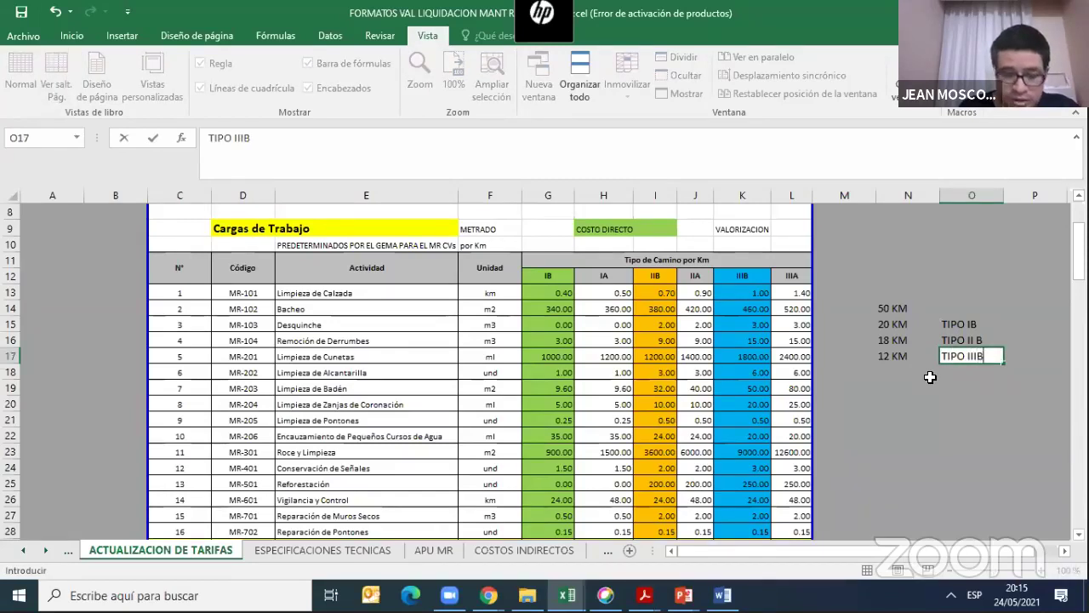
# Add the heading BACHEO in cell N20, below the list of road lengths
pyautogui.click(899, 401)
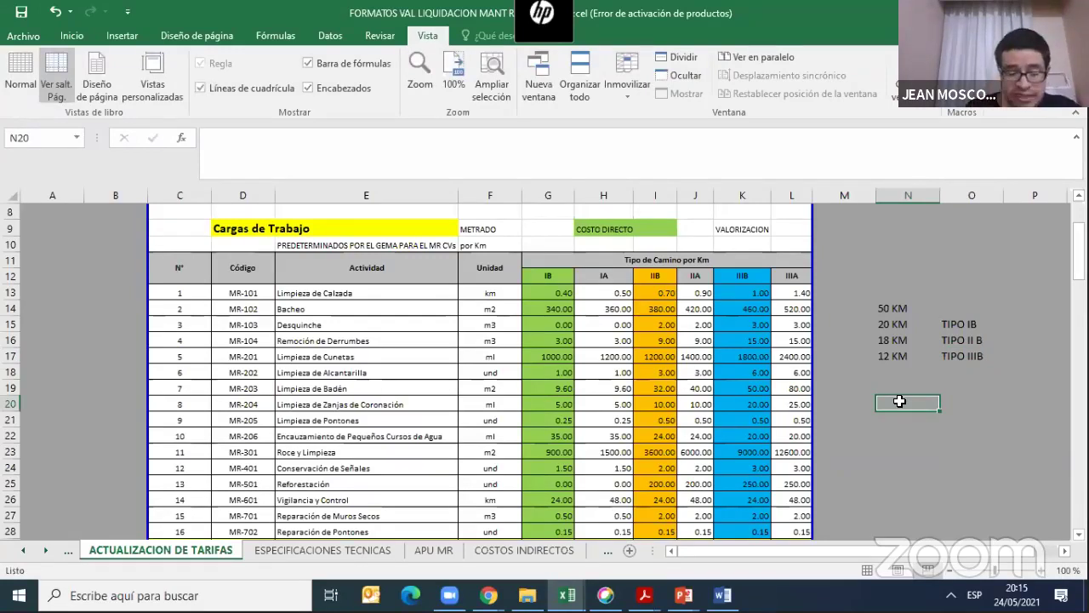
pyautogui.write('BACHE')
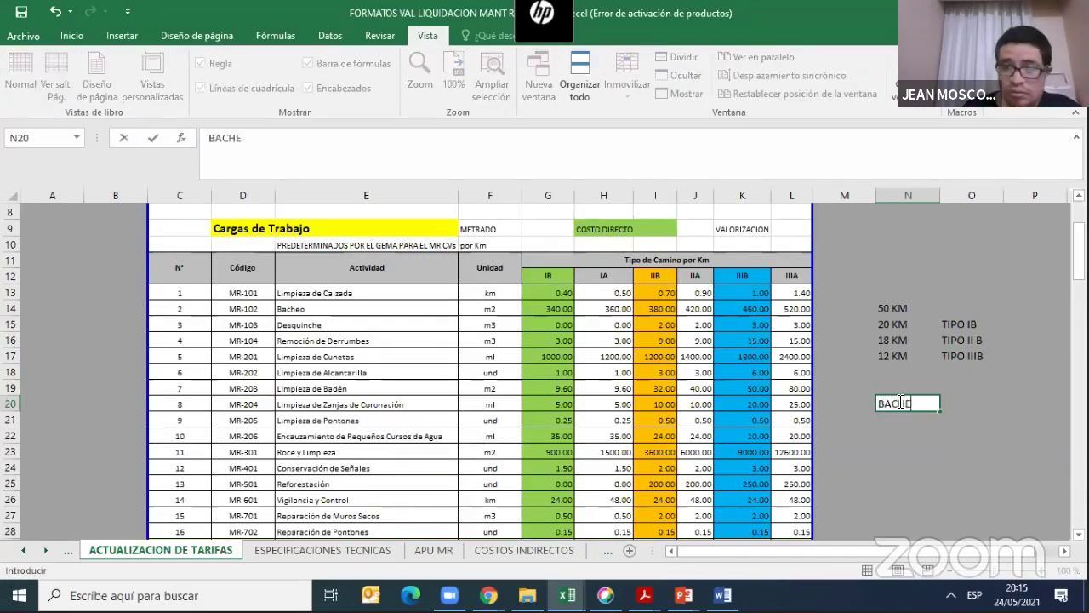
pyautogui.write('O')
pyautogui.click(898, 417)
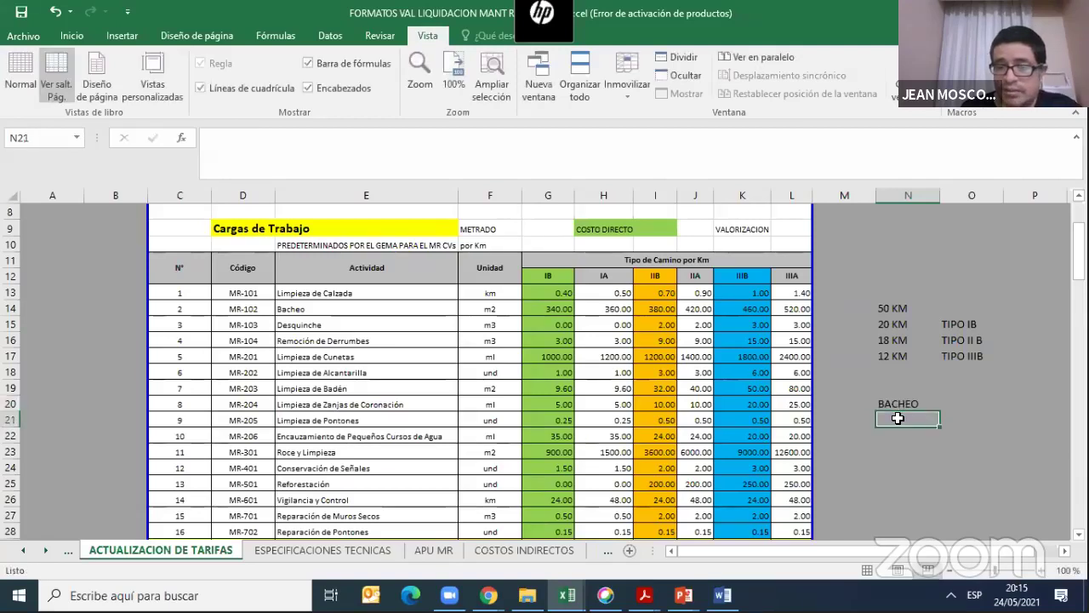
pyautogui.write('+')
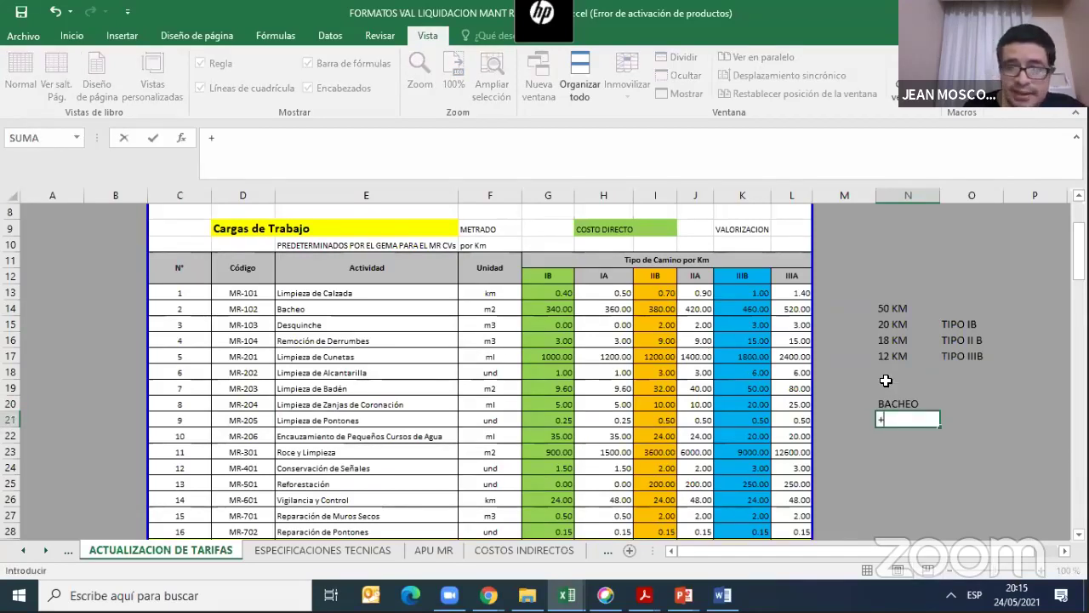
pyautogui.press('Escape')
# List the road types IB, IIB and IIIB in cells O21 to O23 under the BACHEO heading
pyautogui.click(967, 420)
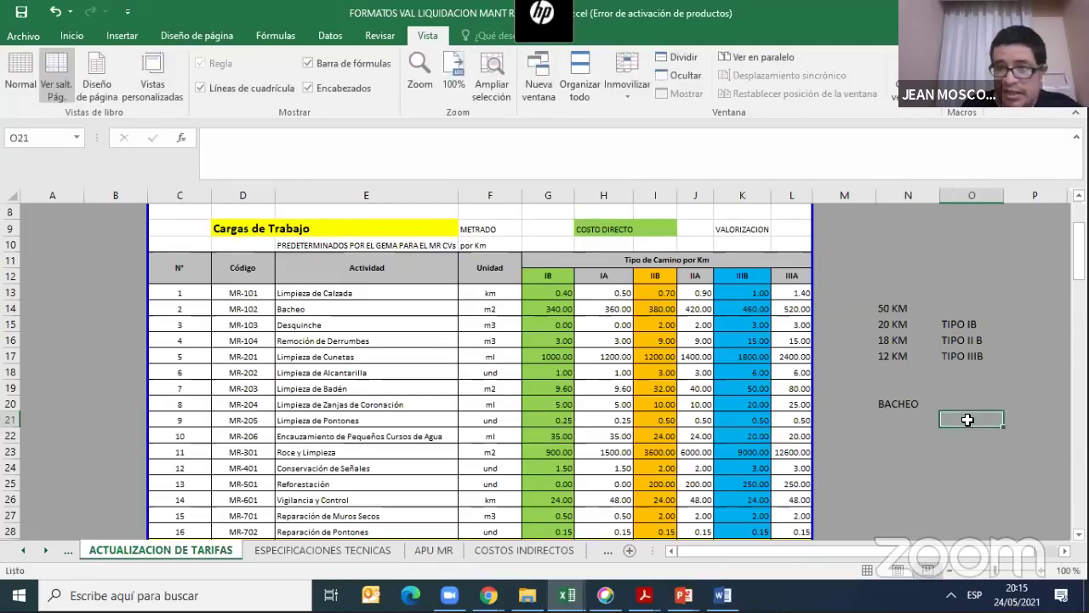
pyautogui.write('IB')
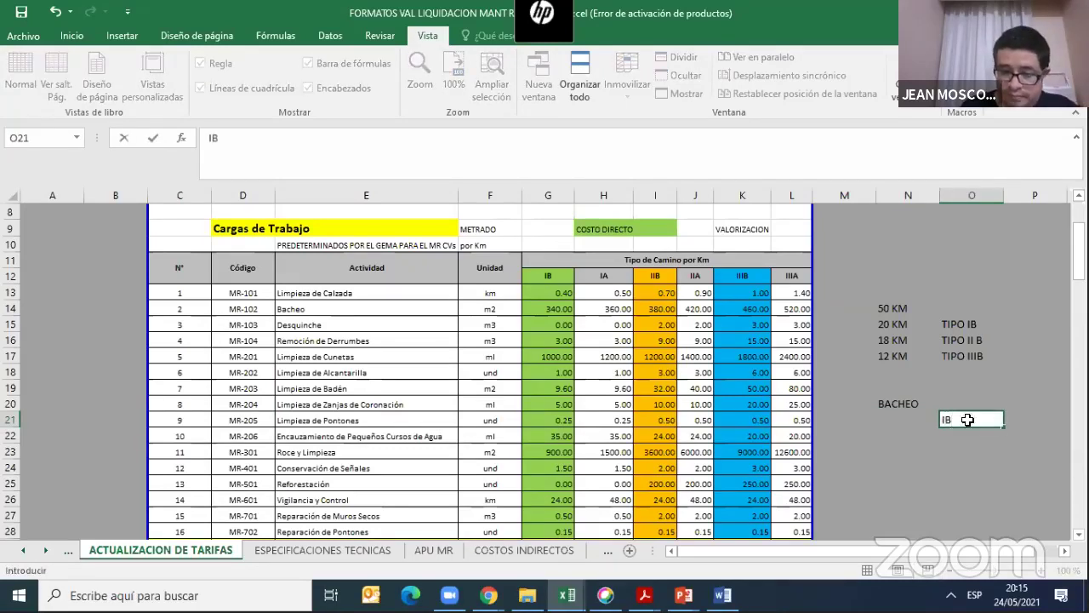
pyautogui.press('Return')
pyautogui.write('IIB')
pyautogui.press('Return')
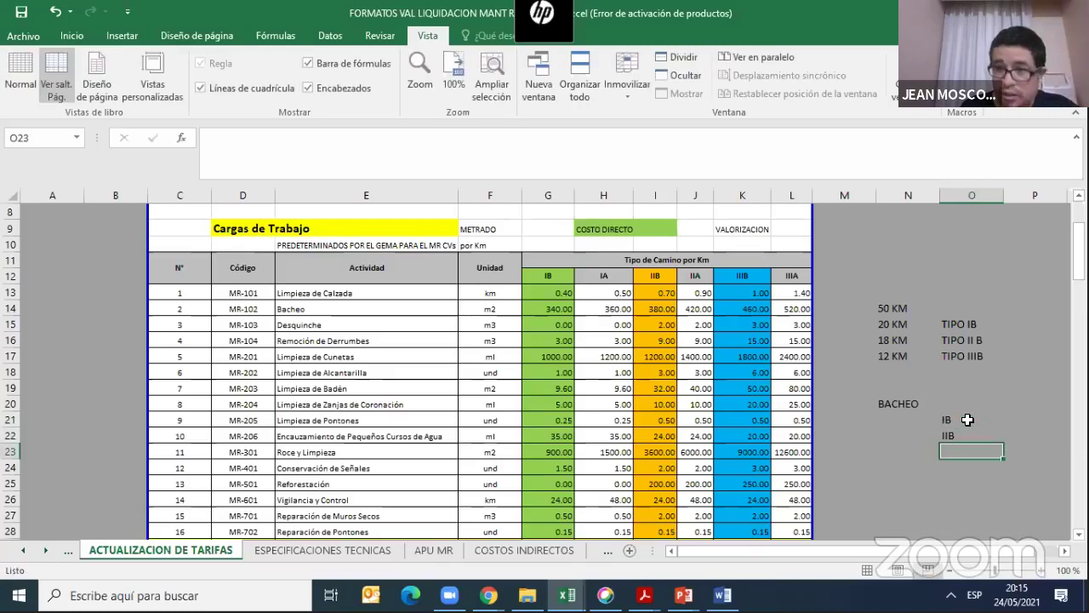
pyautogui.write('IIIB')
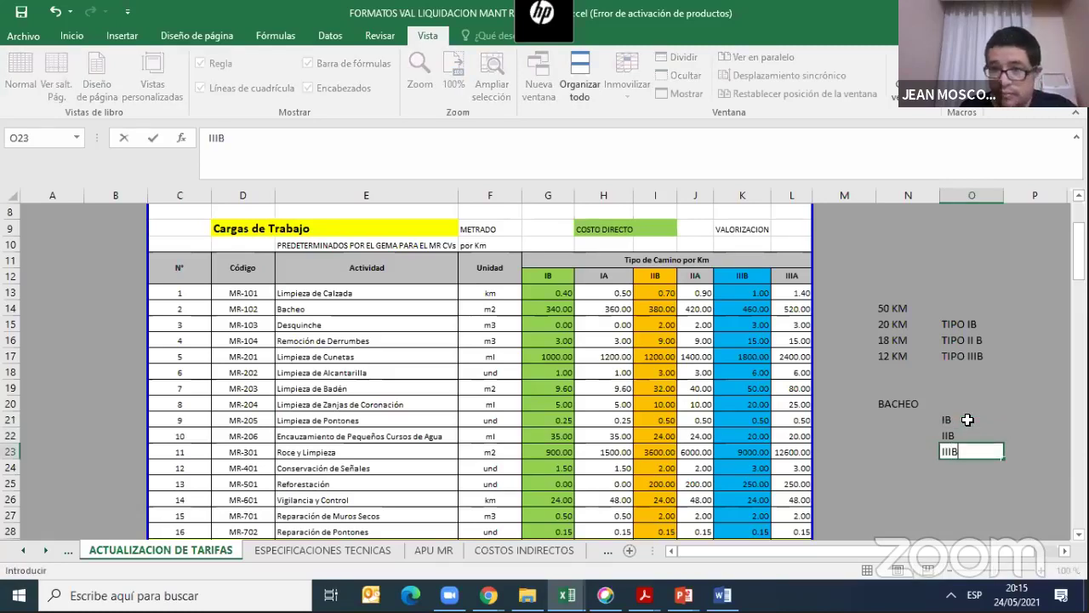
pyautogui.press('Return')
# Calculate the type IB Bacheo quantity in N21 as 20*340 and add the unit M2 in O20 beside the BACHEO heading
pyautogui.click(906, 418)
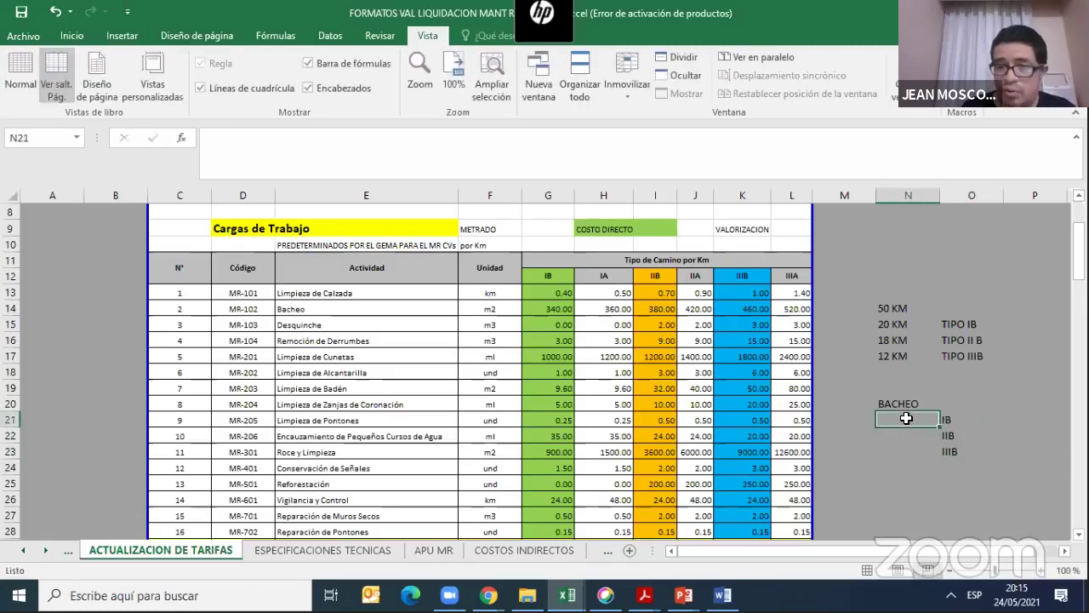
pyautogui.write('+')
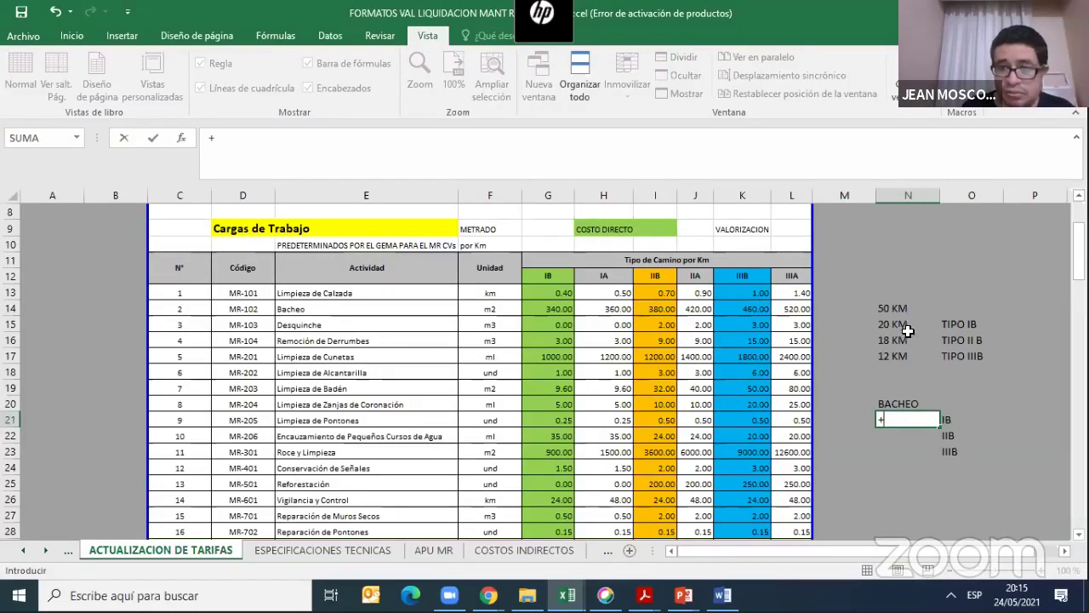
pyautogui.write('20*')
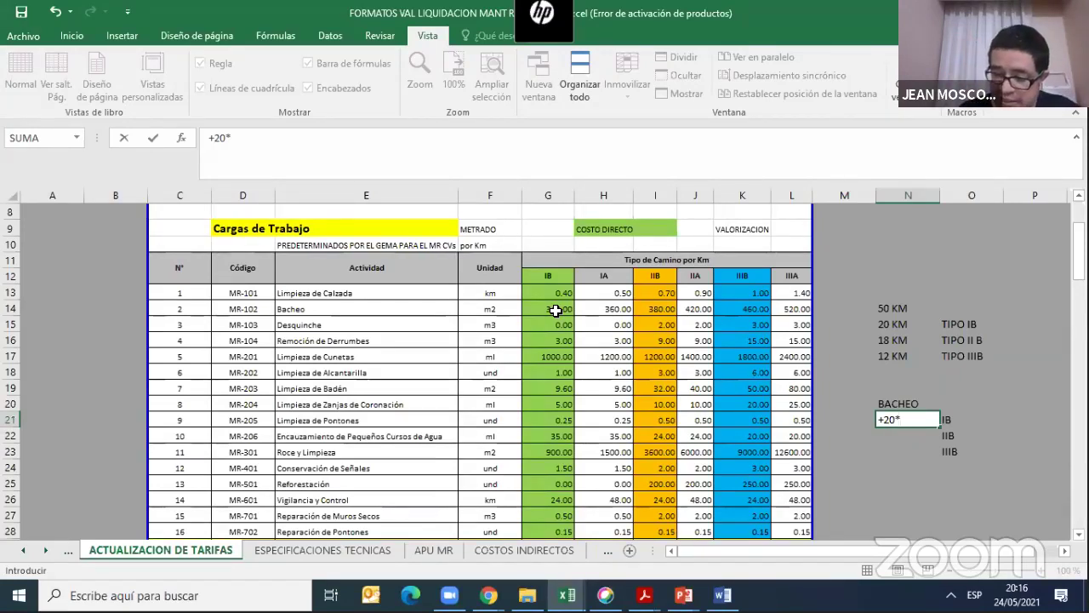
pyautogui.write('40')
pyautogui.press('Return')
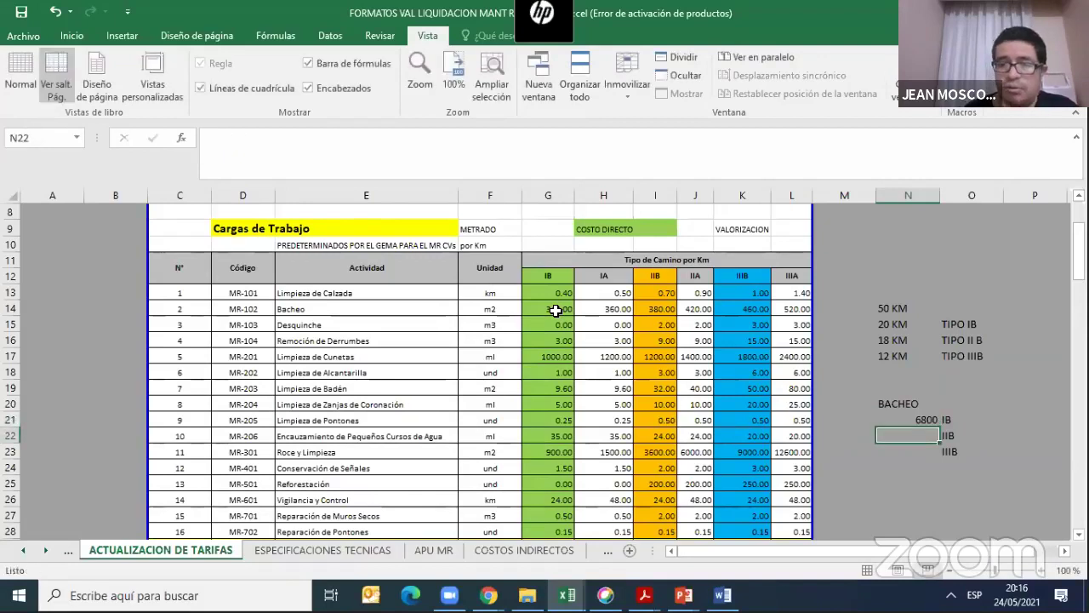
pyautogui.click(944, 406)
pyautogui.write('M2')
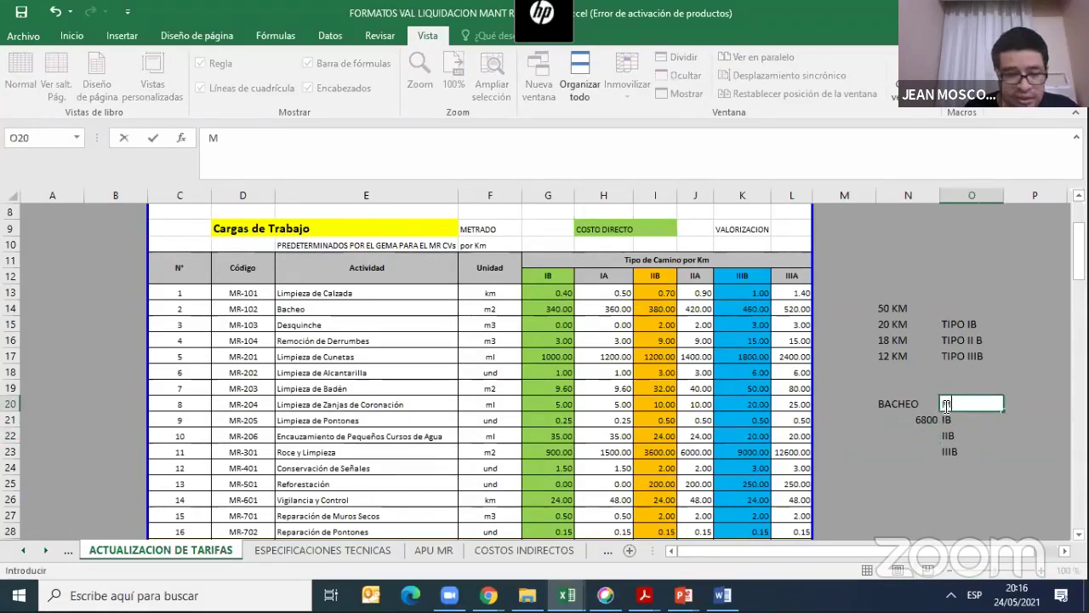
# Calculate the type IIB Bacheo quantity in N22 with the formula +380*18
pyautogui.click(912, 433)
pyautogui.write('+')
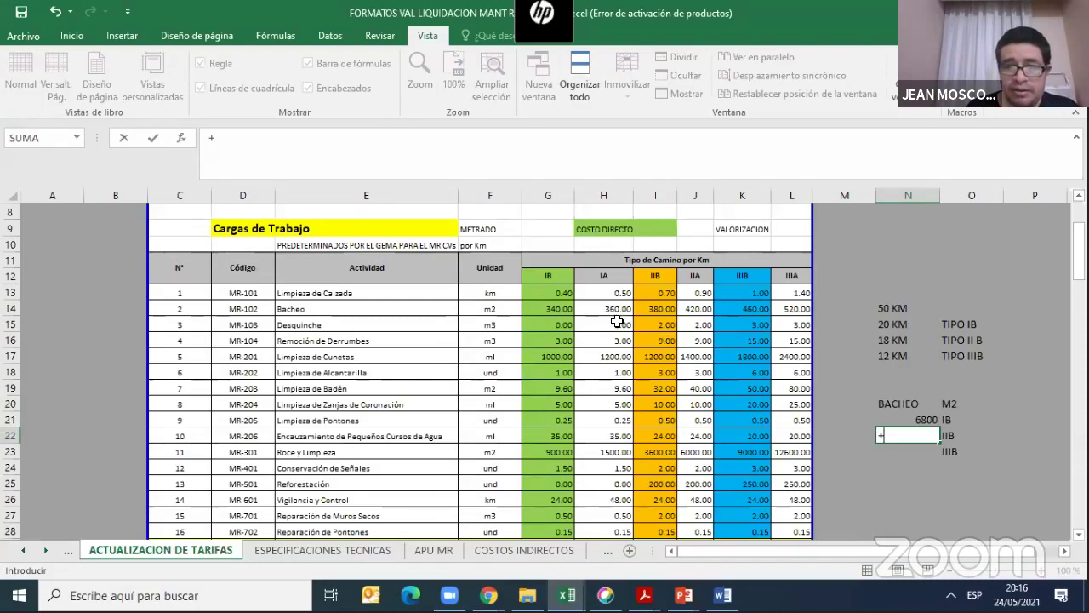
pyautogui.write('380*')
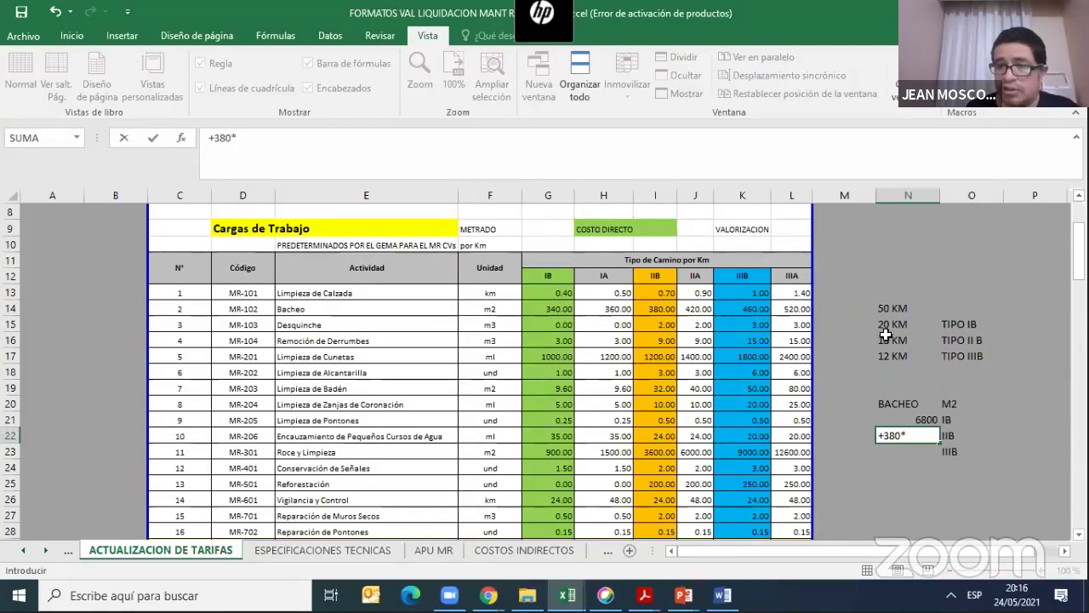
pyautogui.write('18')
pyautogui.press('Return')
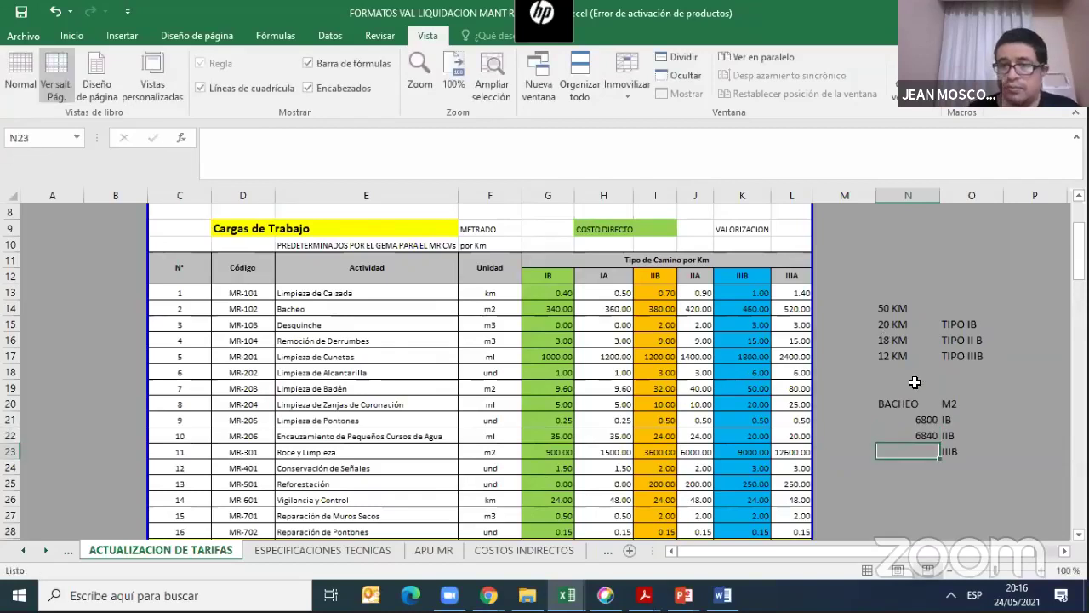
# Calculate the type IIIB Bacheo quantity in N23 with the formula +460*12
pyautogui.write('+460*')
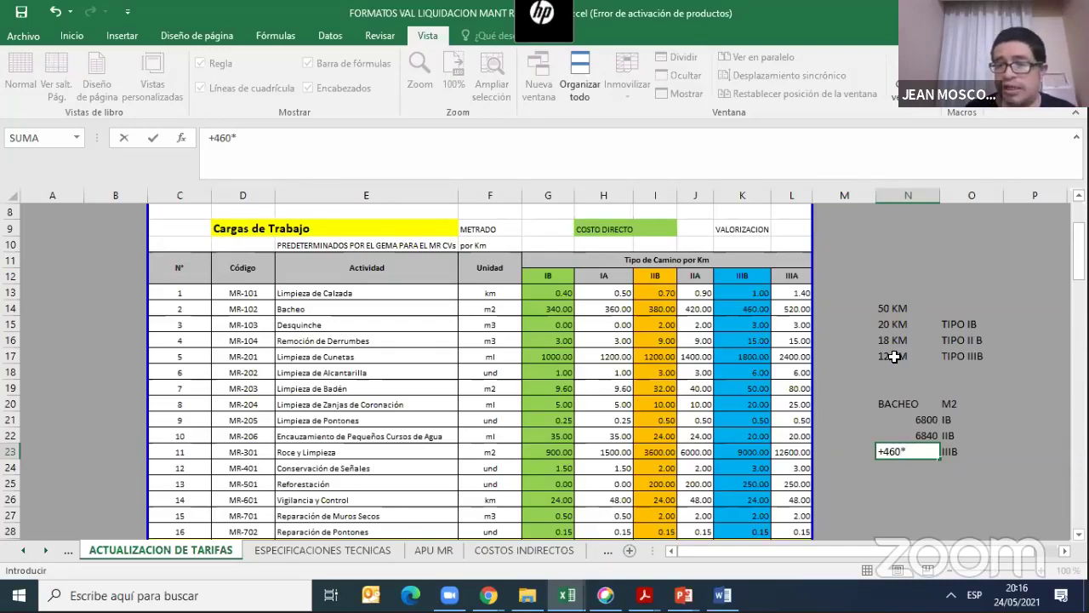
pyautogui.write('12')
pyautogui.press('Return')
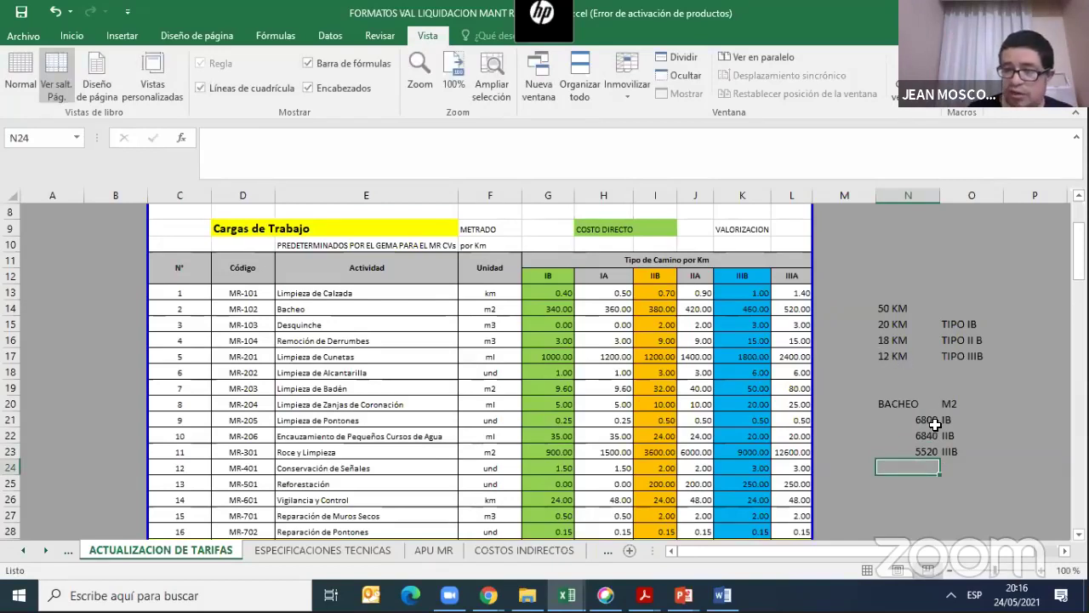
# Total the three Bacheo quantities in N25 with SUMA over N21:N23
pyautogui.click(894, 401)
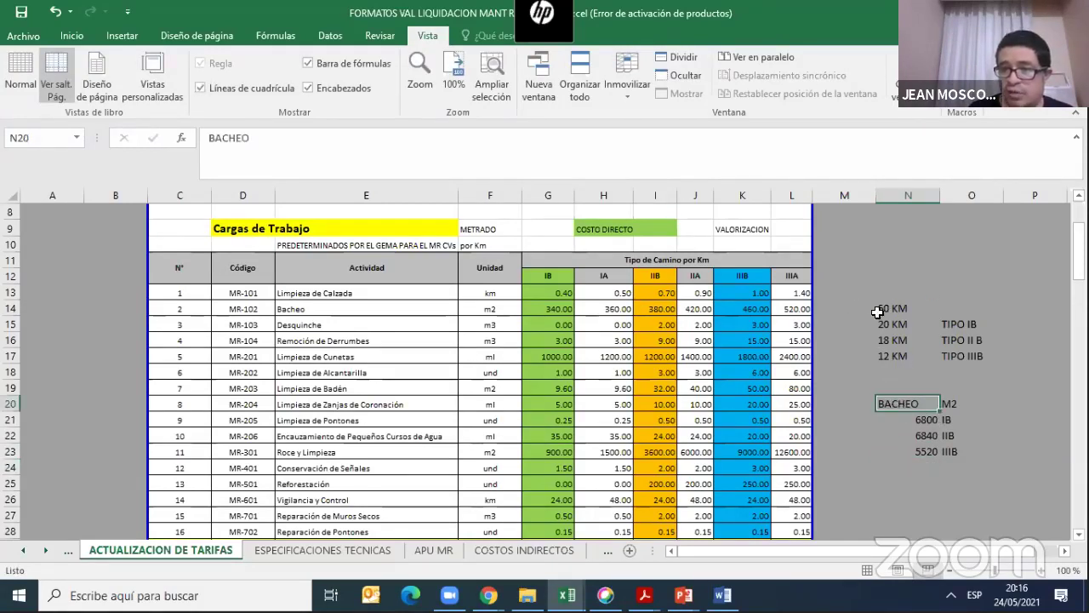
pyautogui.click(932, 481)
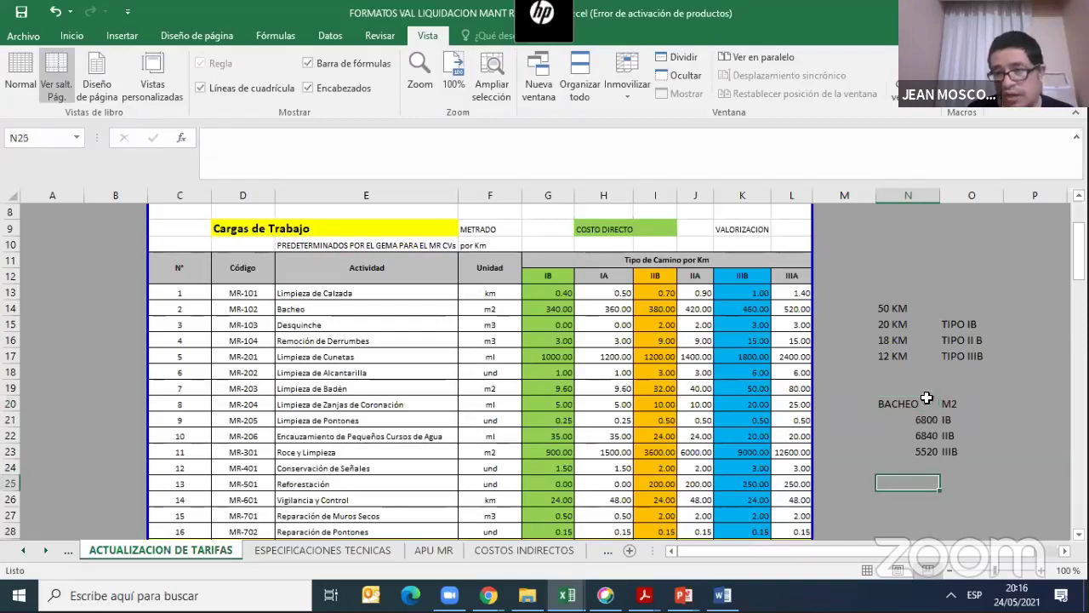
pyautogui.write('+')
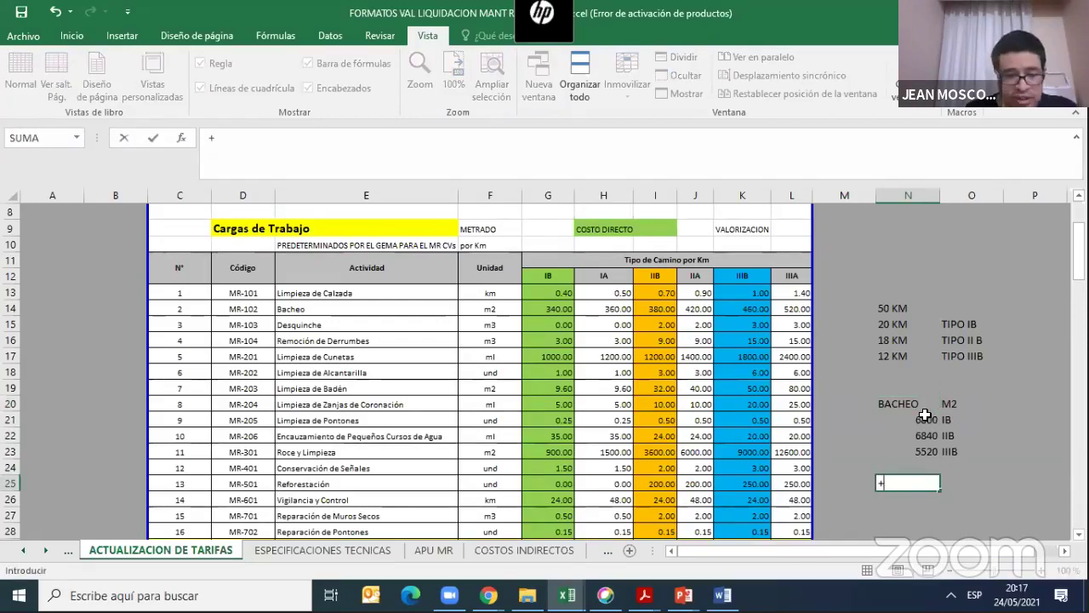
pyautogui.write('SU')
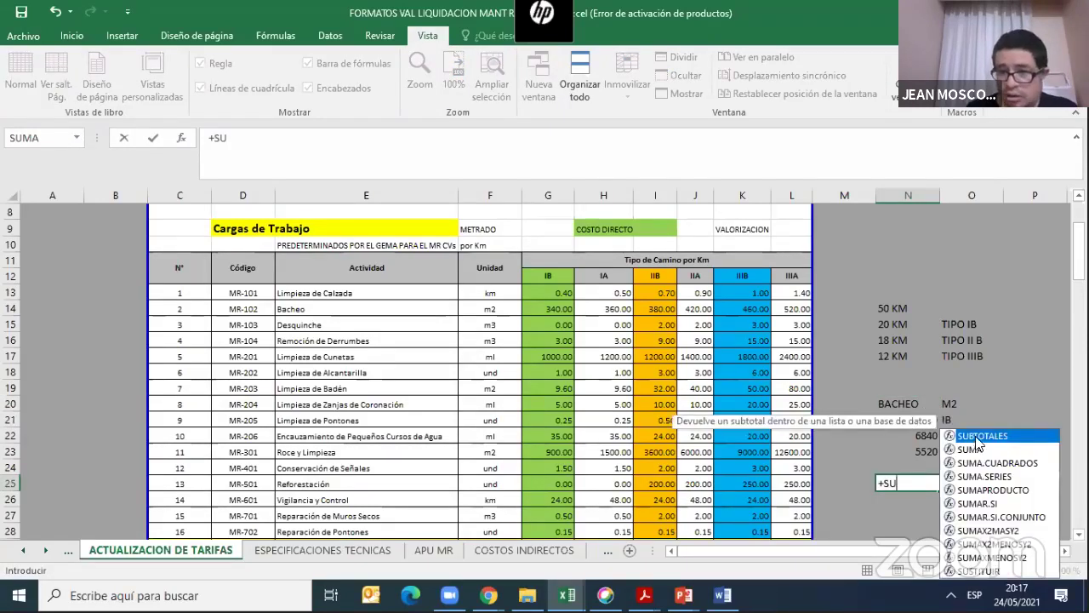
pyautogui.doubleClick(976, 451)
pyautogui.moveTo(923, 419); pyautogui.dragTo(926, 447)
pyautogui.press('Return')
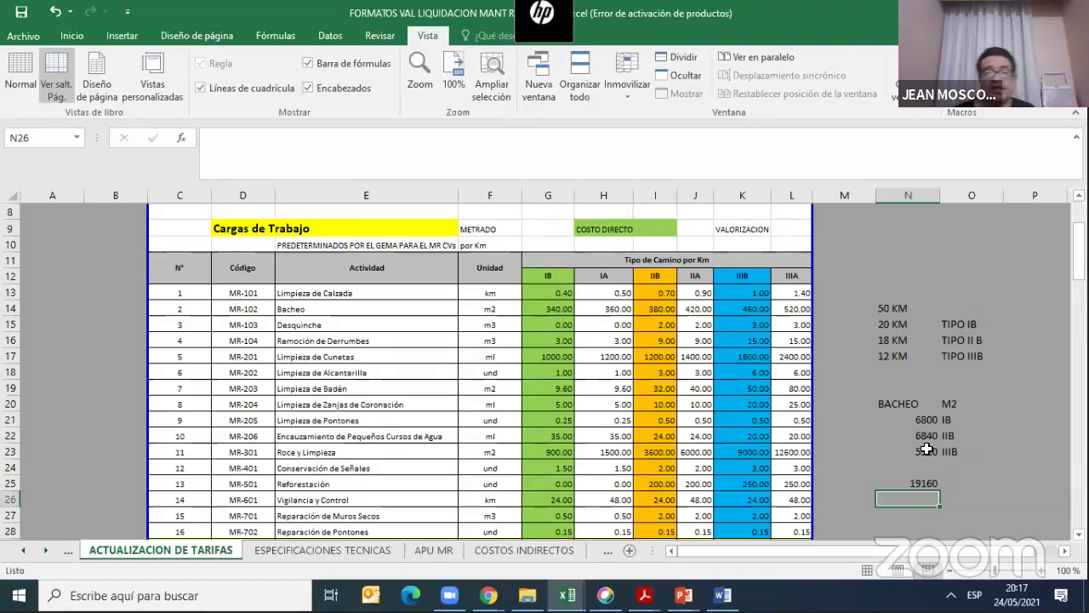
# Label the Bacheo total with the unit M2 in cell O25
pyautogui.click(963, 481)
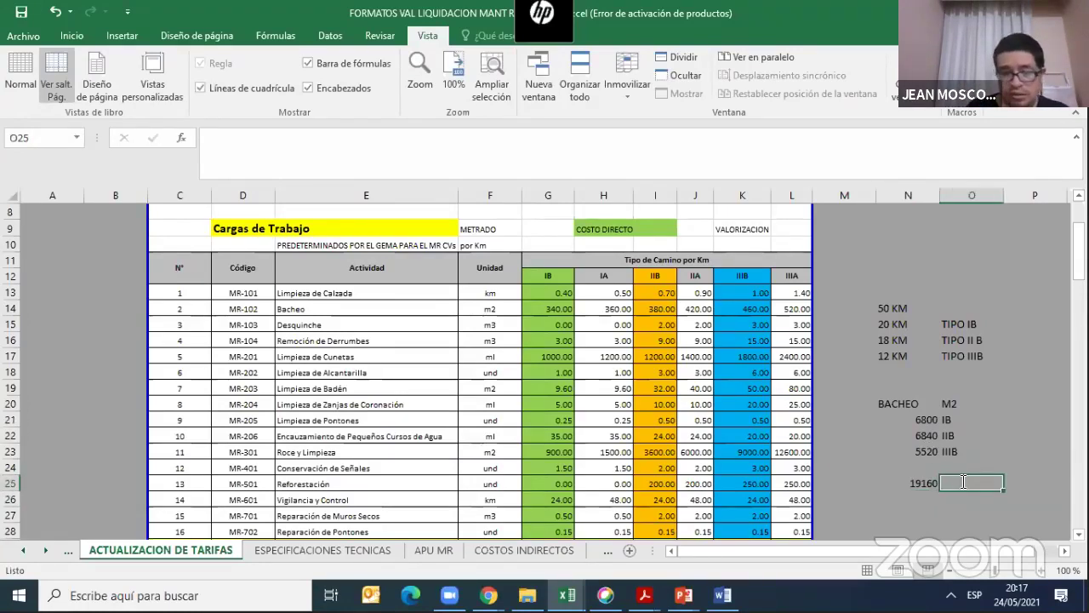
pyautogui.write('M2')
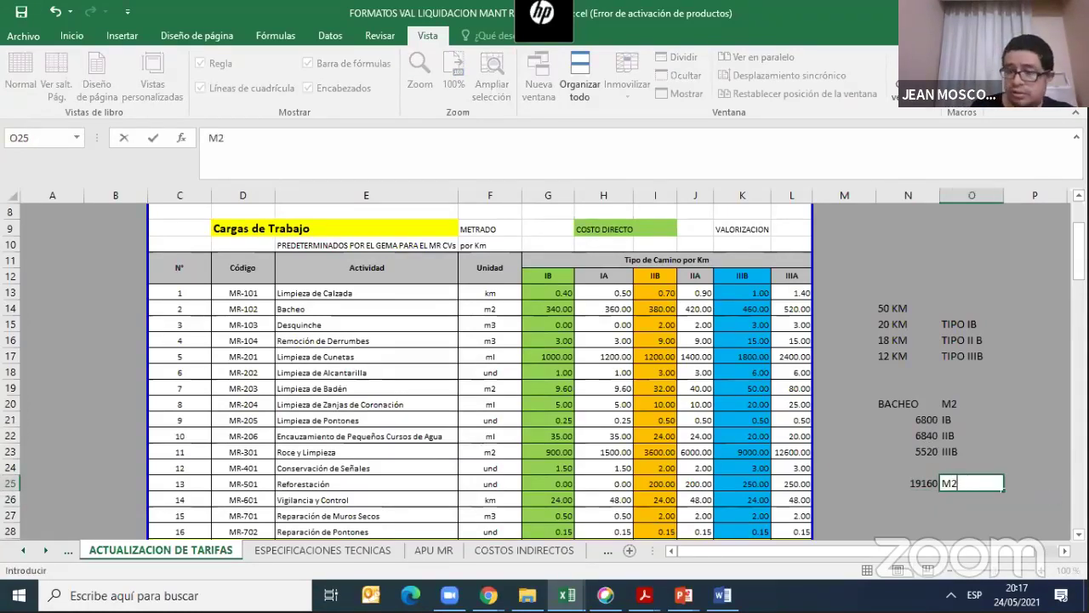
pyautogui.scroll(-2, 955, 465)
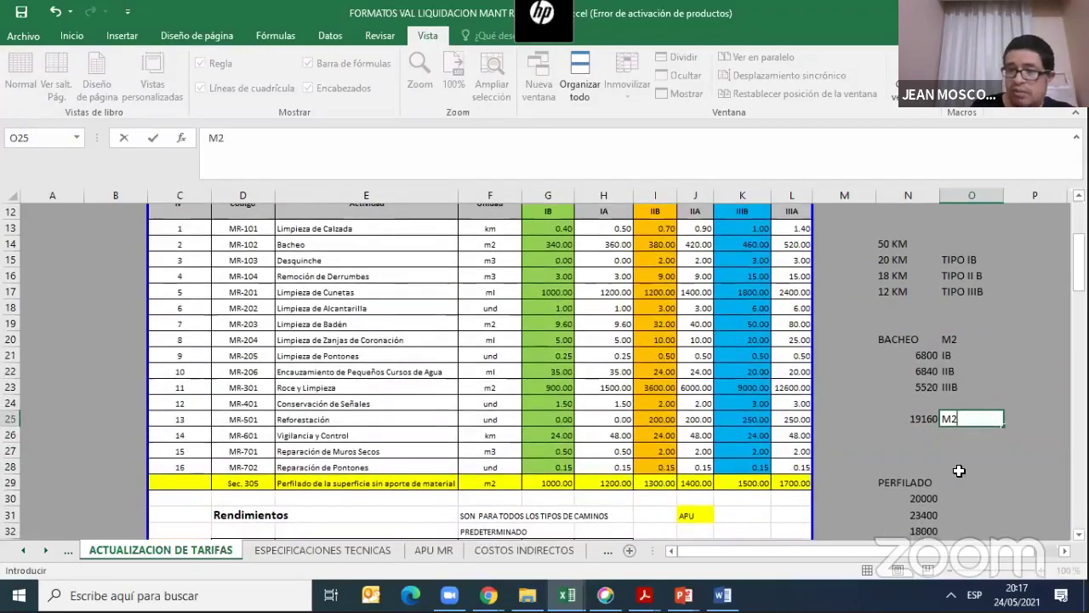
pyautogui.click(956, 465)
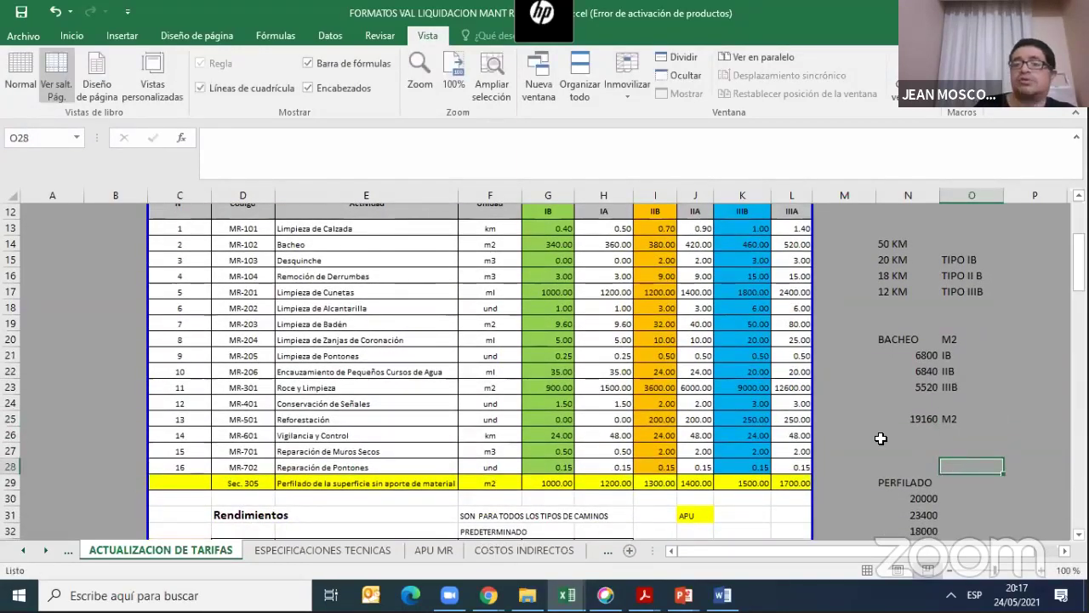
# Divide the Bacheo total in N25 by 50000 in cell N26
pyautogui.click(915, 436)
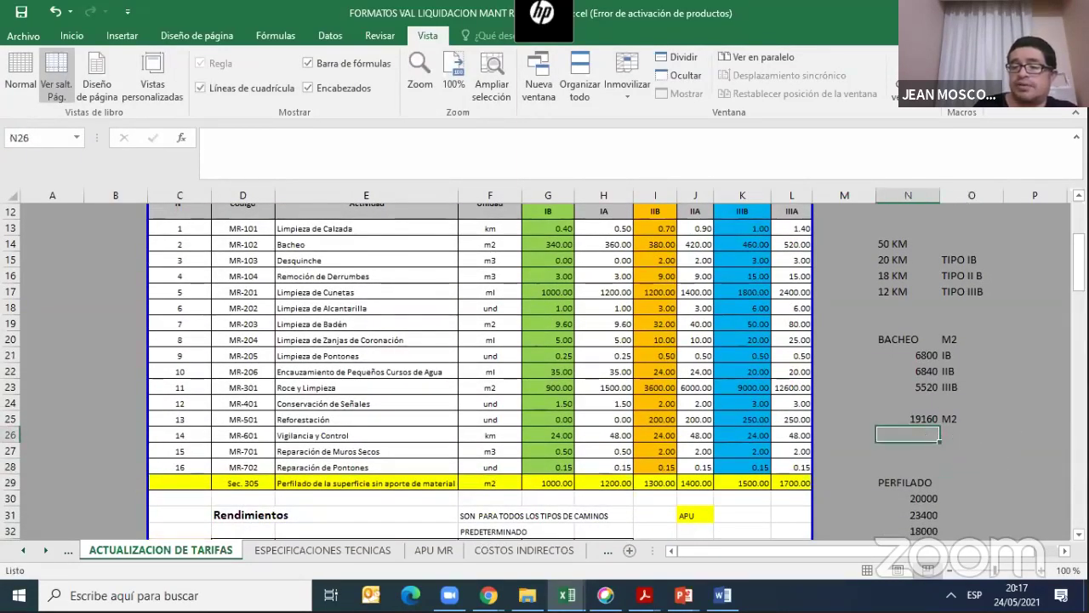
pyautogui.moveTo(1079, 264); pyautogui.dragTo(1079, 255)
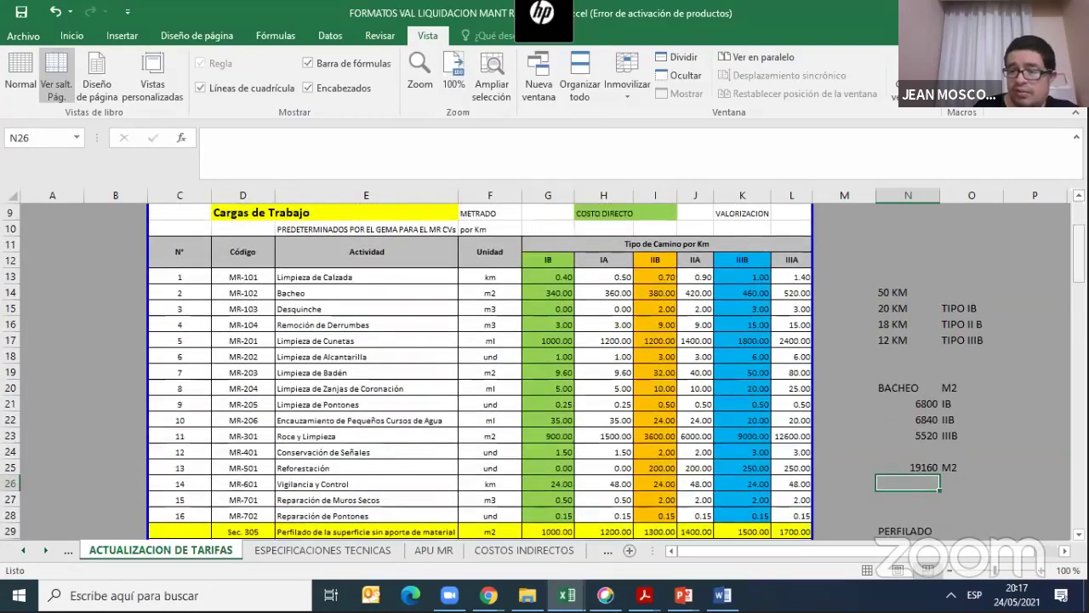
pyautogui.write('+')
pyautogui.click(918, 467)
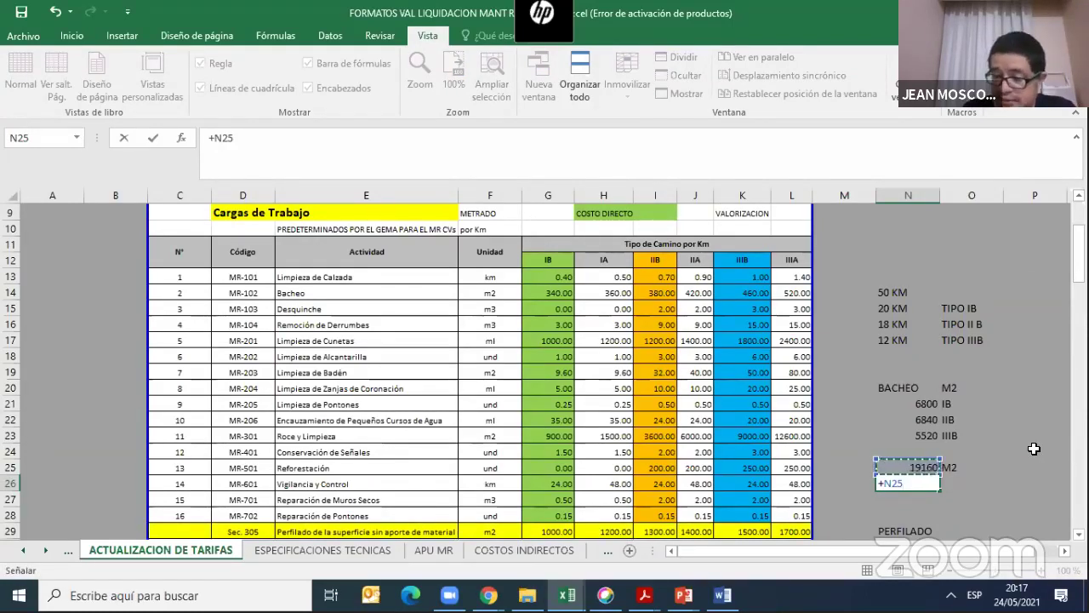
pyautogui.write('/50000')
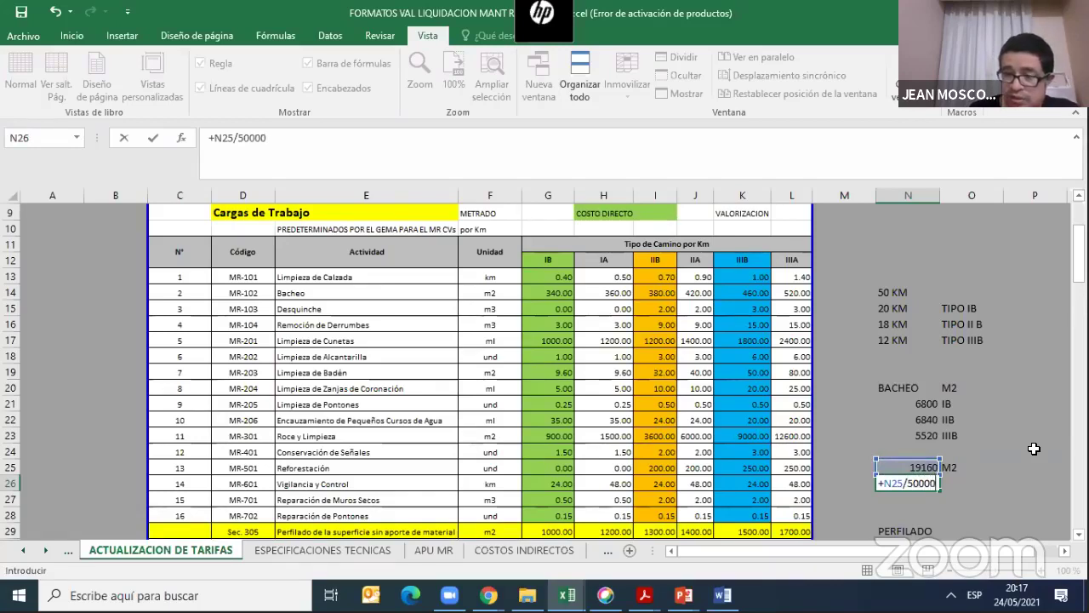
pyautogui.press('Return')
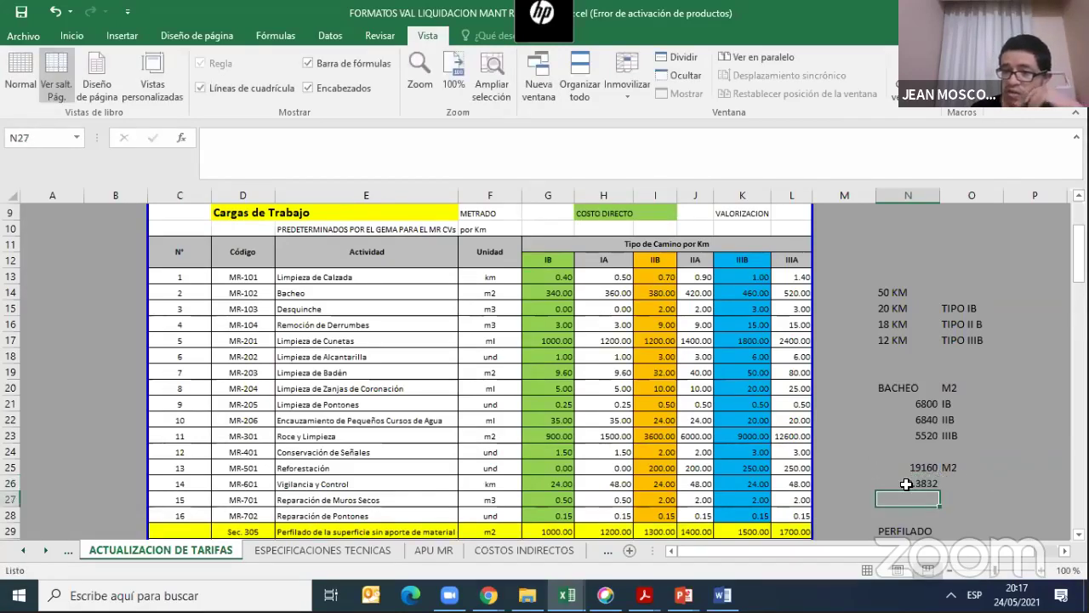
# Clear the division by 50000 from cell N26
pyautogui.doubleClick(907, 483)
pyautogui.press('BackSpace')
pyautogui.press('BackSpace')
pyautogui.press('BackSpace')
pyautogui.press('BackSpace')
pyautogui.press('BackSpace')
pyautogui.press('BackSpace')
pyautogui.press('BackSpace')
pyautogui.press('BackSpace')
pyautogui.press('BackSpace')
pyautogui.press('BackSpace')
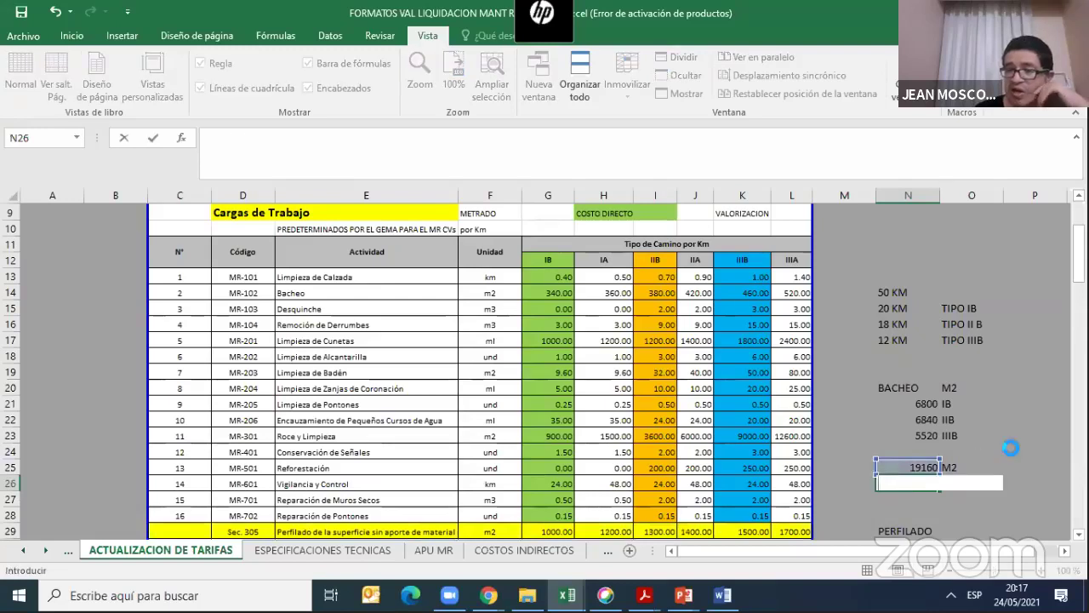
pyautogui.click(1010, 448)
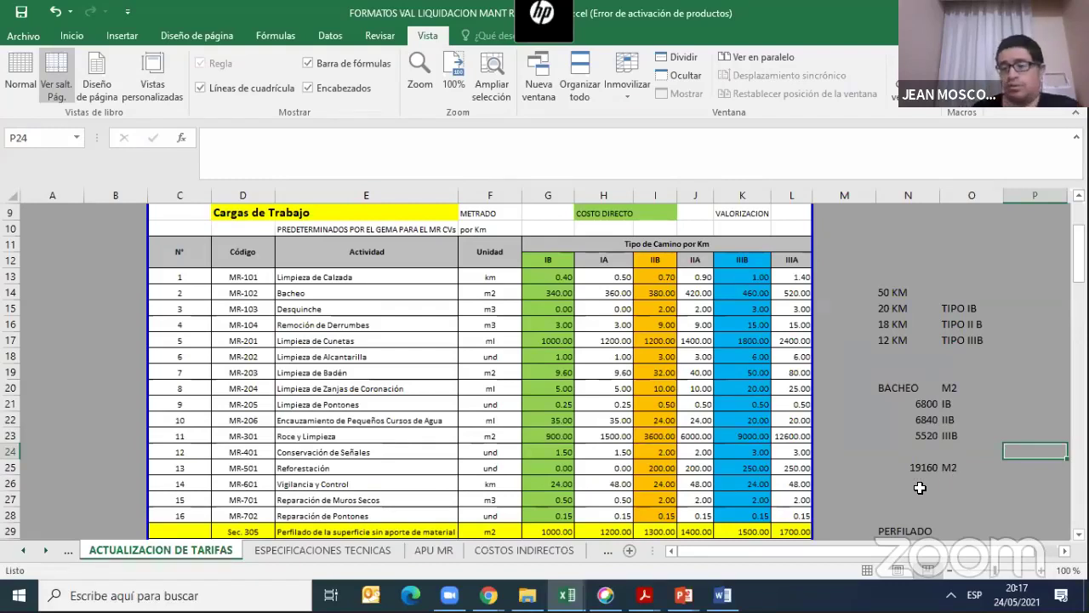
# Divide the Bacheo total in N25 by 50 in cell N26 to get the average per kilometre
pyautogui.click(921, 485)
pyautogui.write('+')
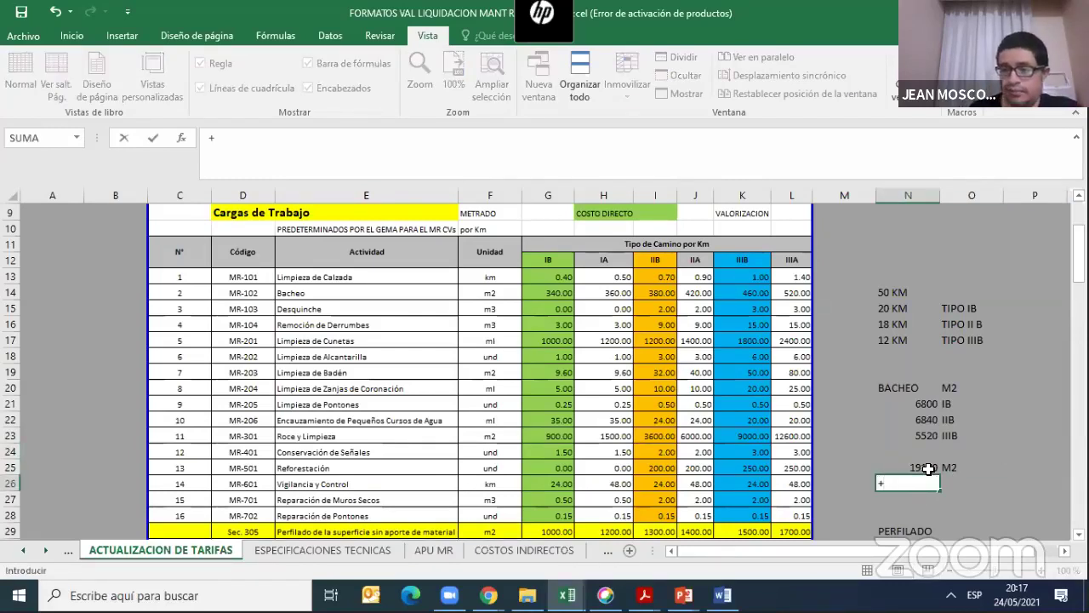
pyautogui.click(928, 468)
pyautogui.write('/')
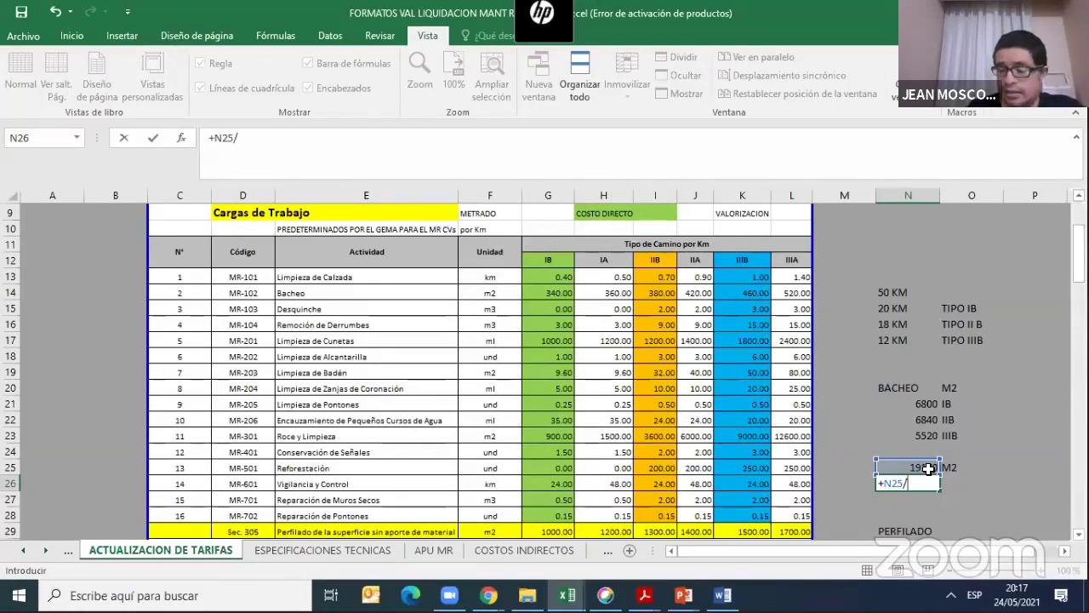
pyautogui.write('50')
pyautogui.press('Return')
# Remove the per-kilometre average formula from cell N26, keeping the Bacheo total above it
pyautogui.click(925, 483)
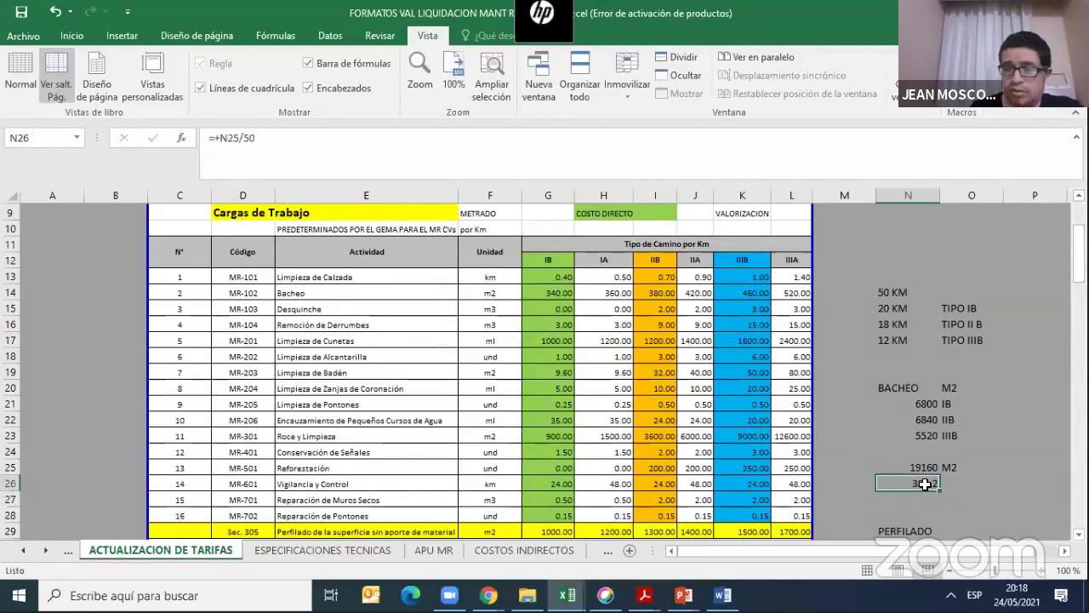
pyautogui.press('BackSpace')
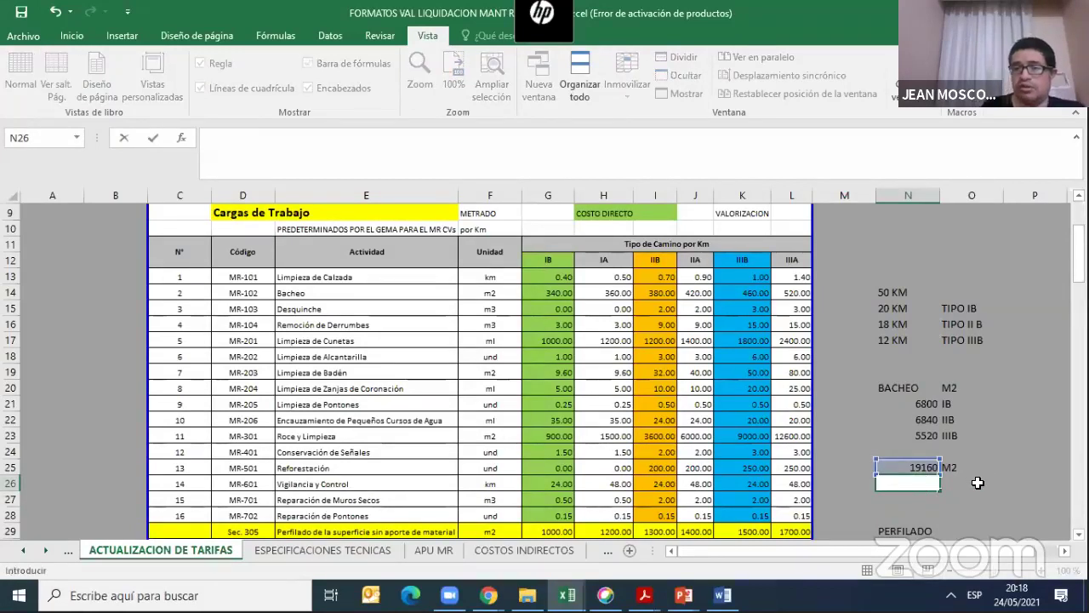
pyautogui.press('Escape')
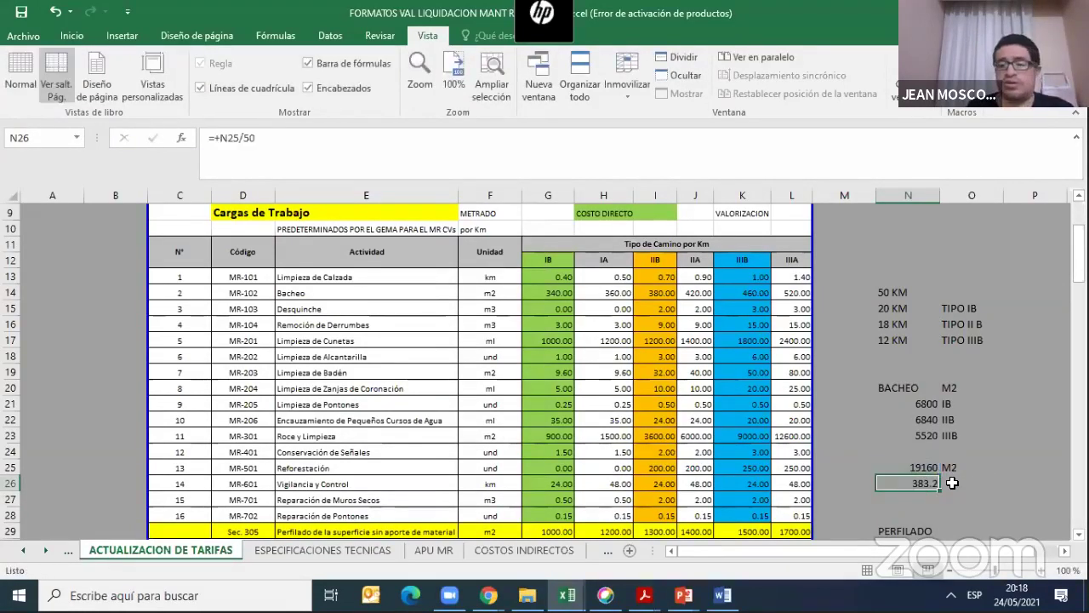
pyautogui.press('BackSpace')
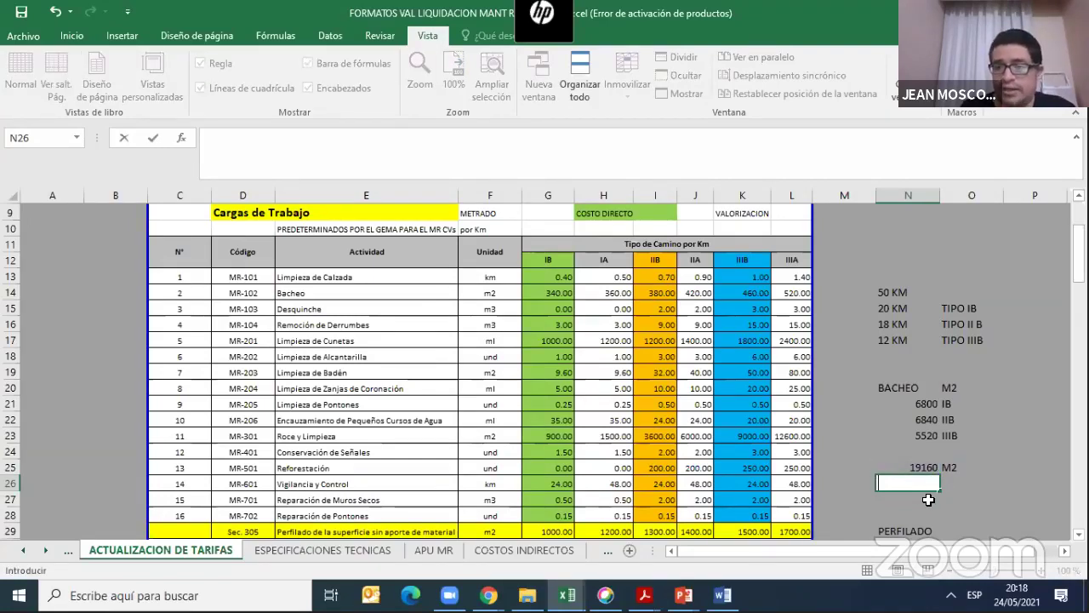
pyautogui.click(928, 499)
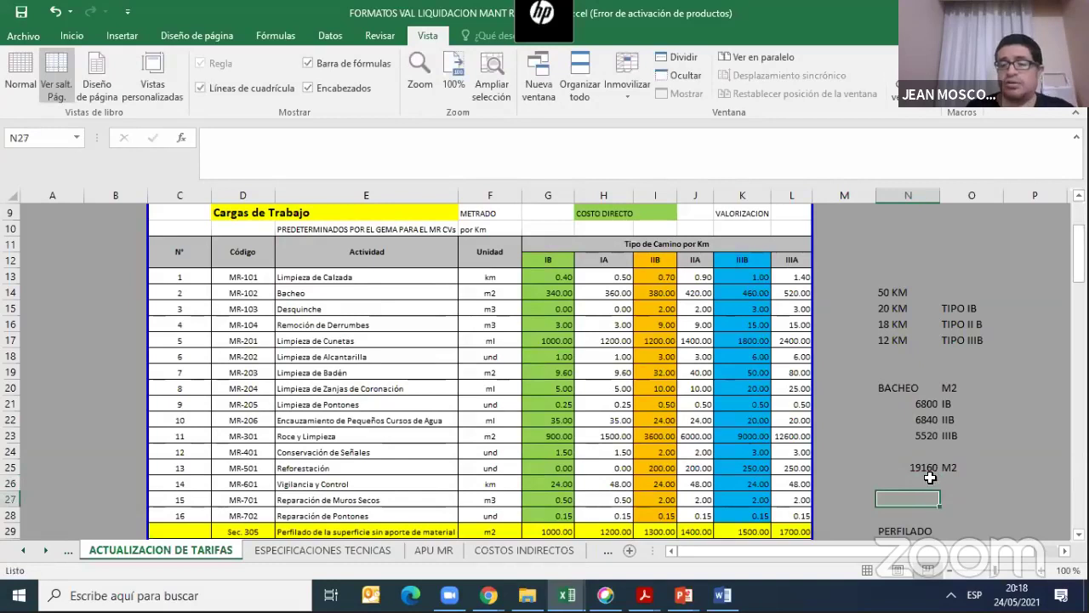
pyautogui.click(933, 470)
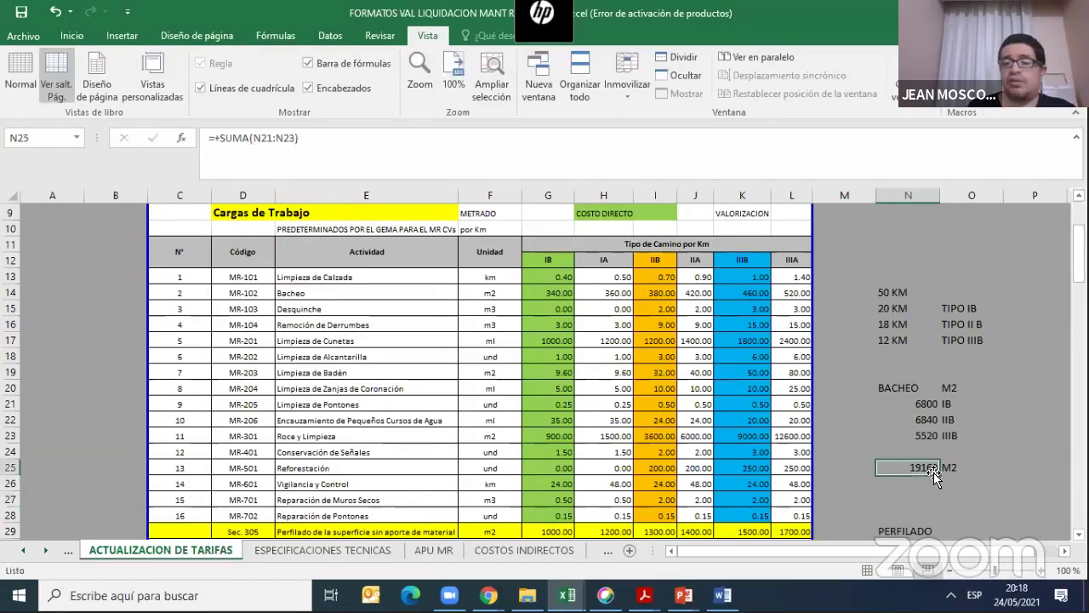
pyautogui.click(920, 484)
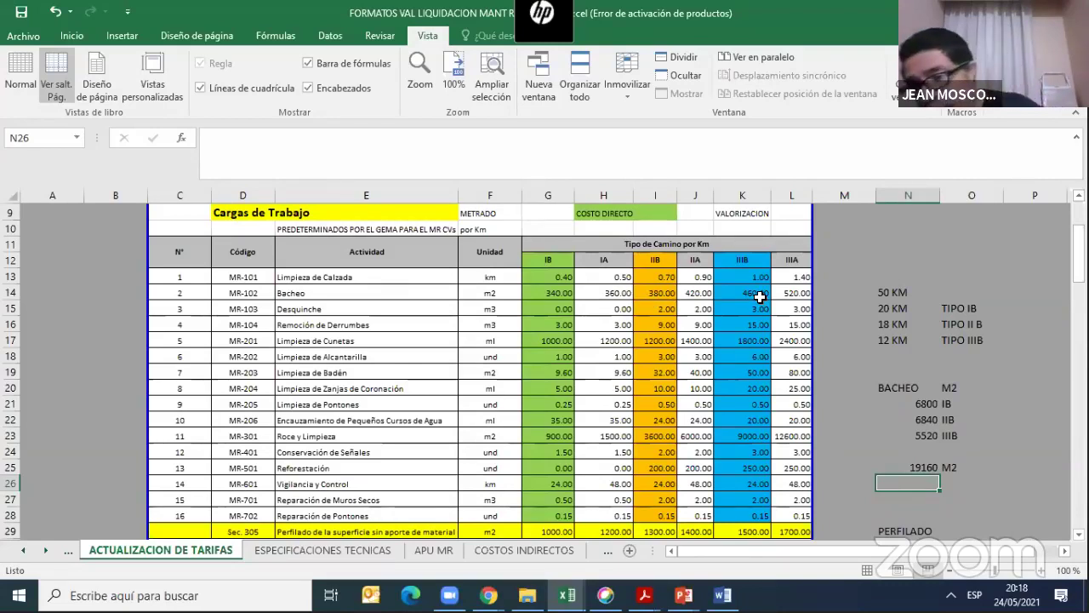
pyautogui.write('+')
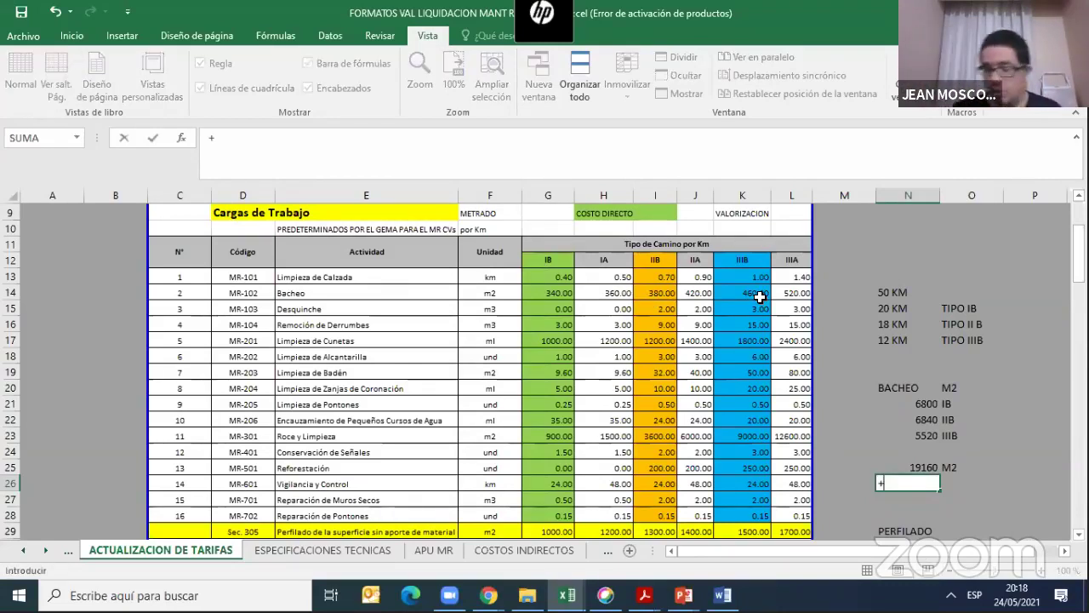
pyautogui.click(926, 467)
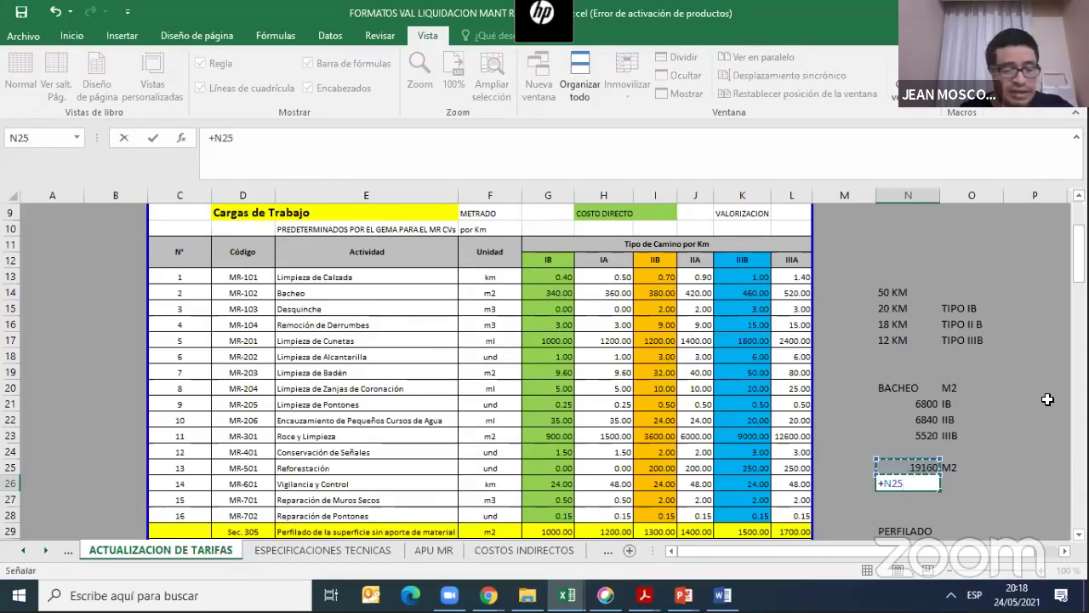
pyautogui.press('Escape')
# Divide the Bacheo total in N25 by the Bacheo daily yield of 40 in cell N26, and clear the cell again
pyautogui.moveTo(1078, 255); pyautogui.dragTo(1078, 292)
pyautogui.scroll(-1, 462, 430)
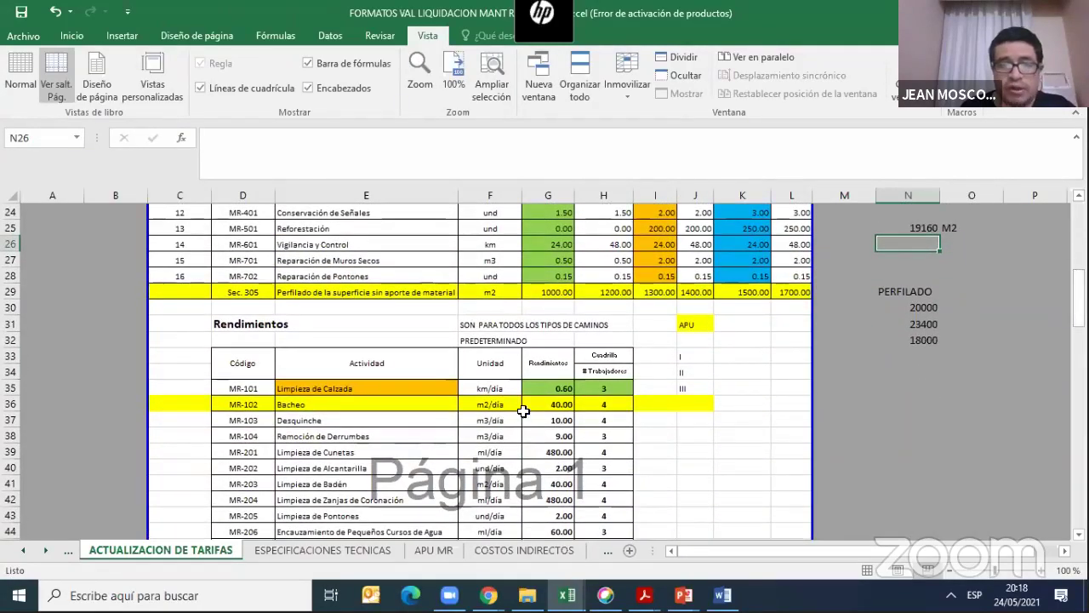
pyautogui.moveTo(1078, 307); pyautogui.dragTo(1077, 291)
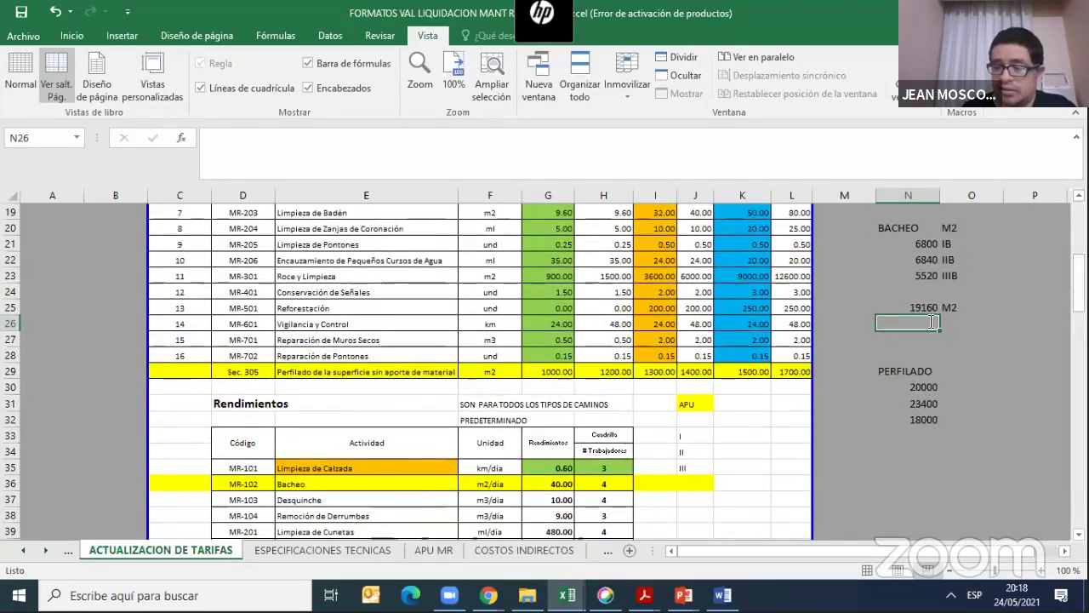
pyautogui.write('+')
pyautogui.click(918, 308)
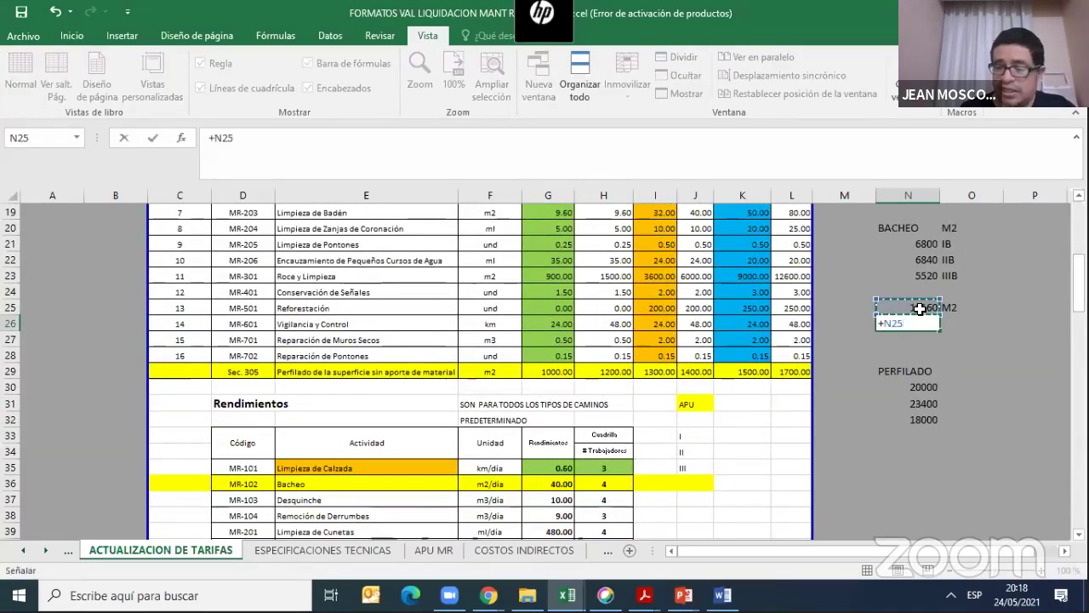
pyautogui.write('/4')
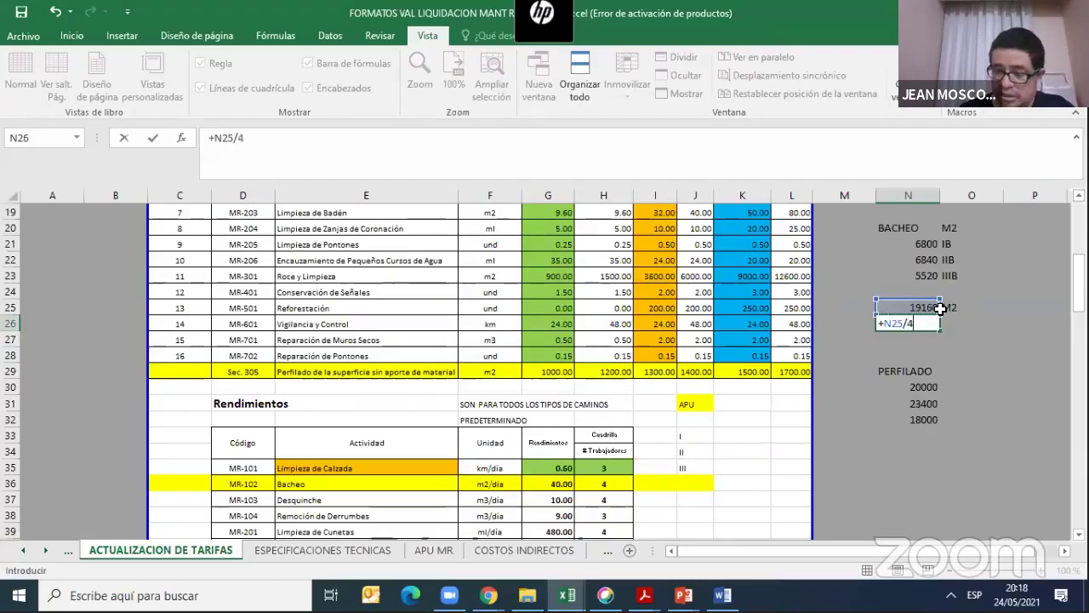
pyautogui.press('Return')
pyautogui.click(933, 324)
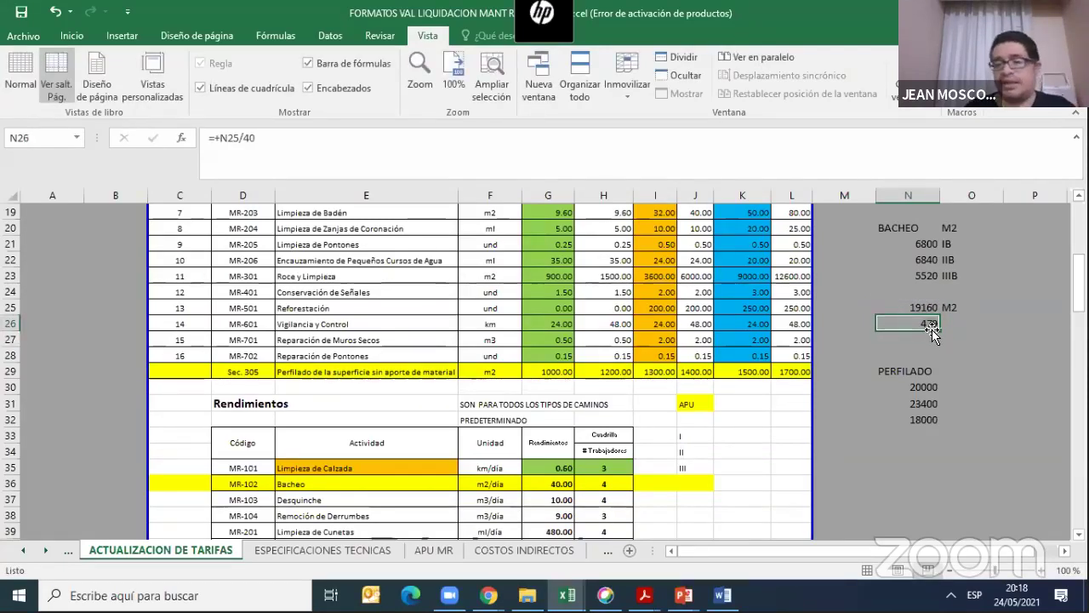
pyautogui.press('Delete')
# Calculate 476 divided by 365 in cell N26, below the Bacheo total
pyautogui.click(1077, 281)
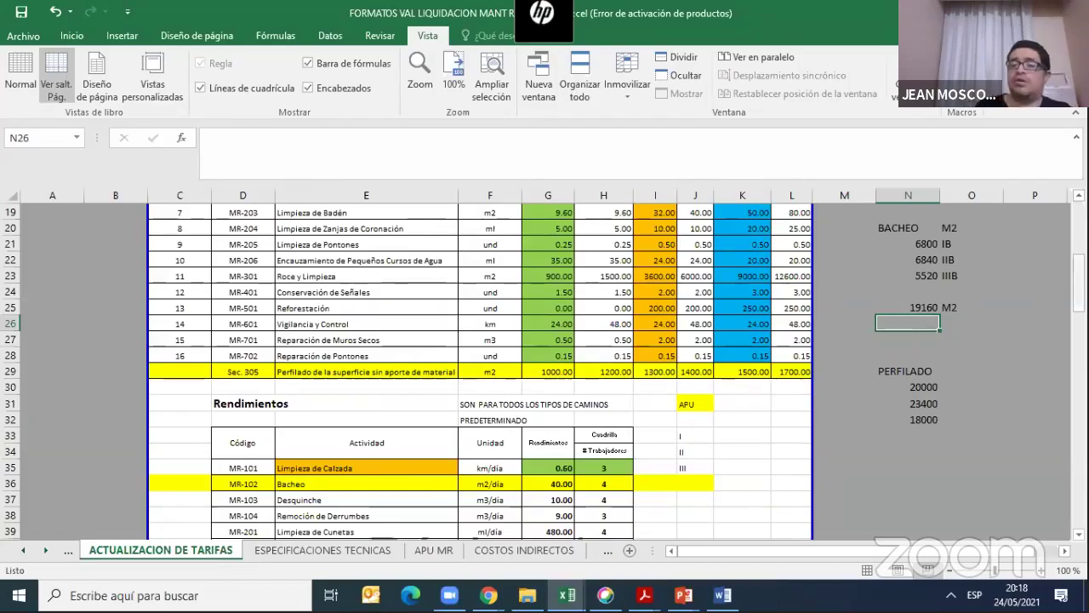
pyautogui.scroll(1, 1077, 281)
pyautogui.write('+4')
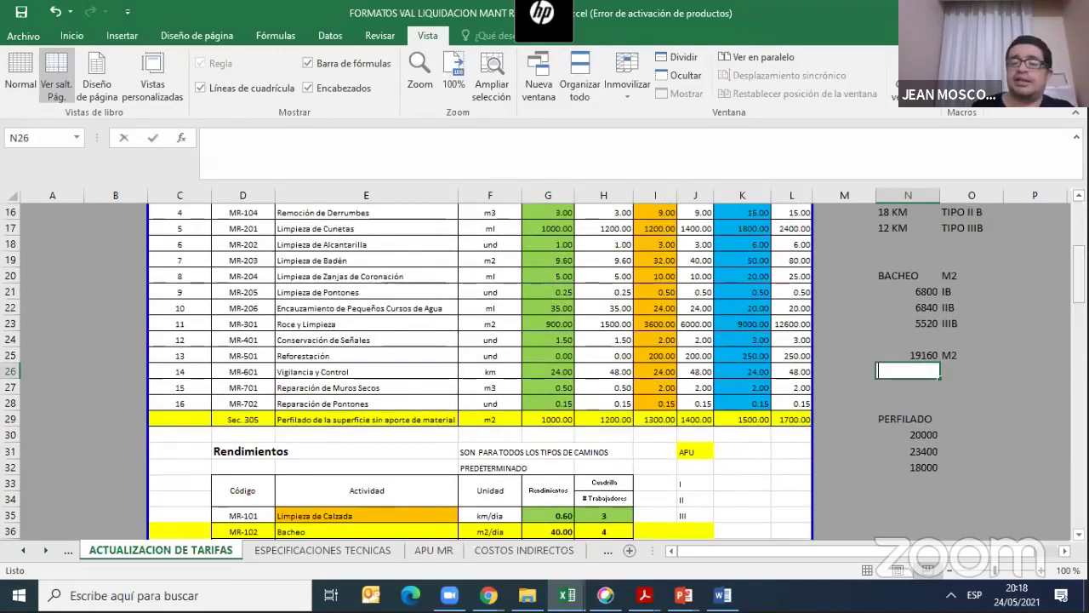
pyautogui.write('76')
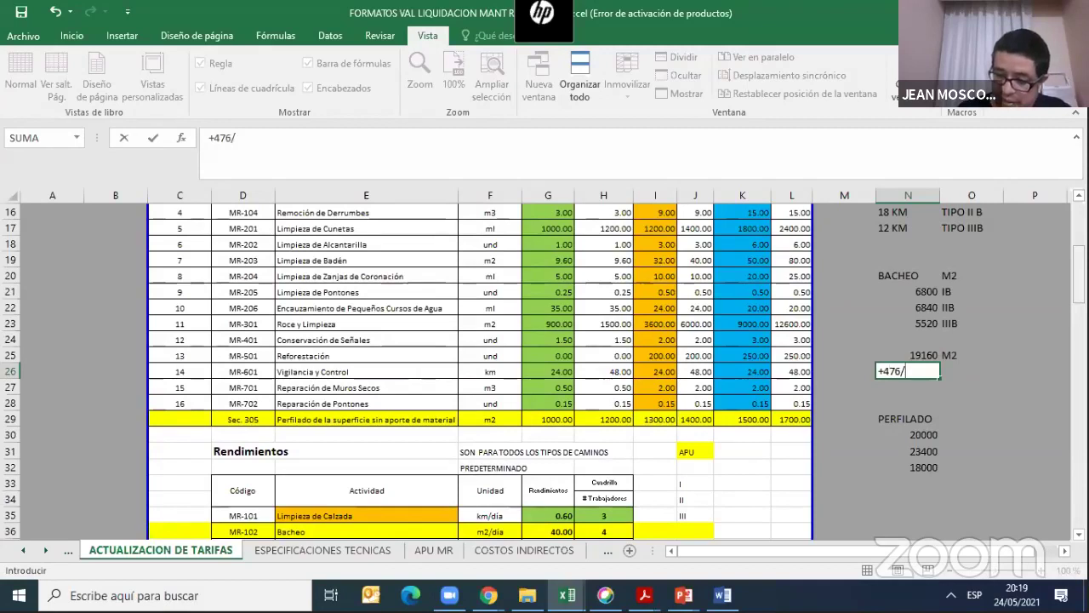
pyautogui.write('/365')
pyautogui.press('Return')
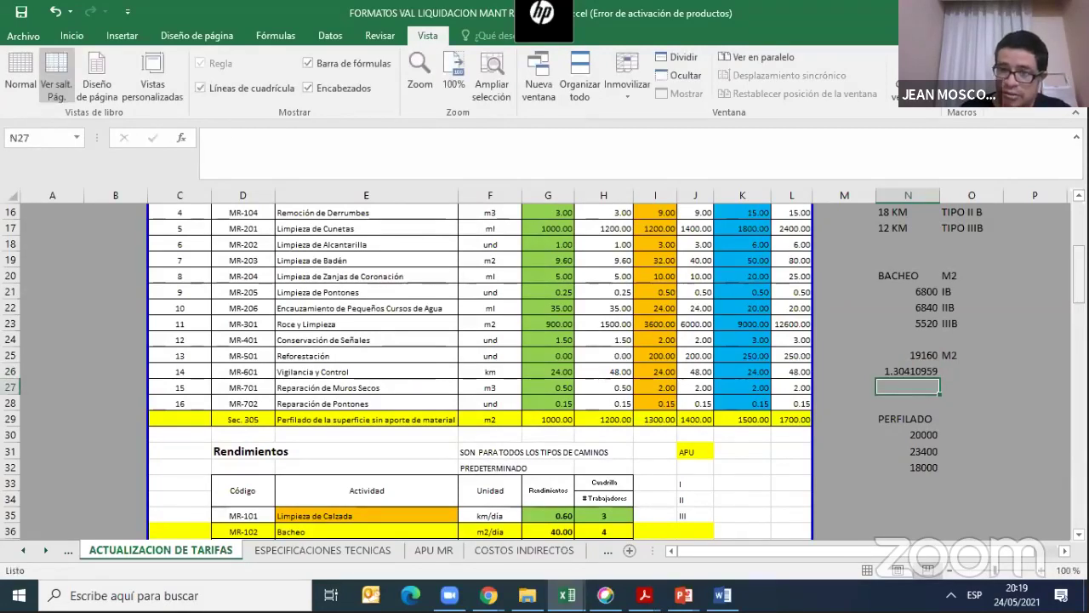
# Clear the division of 476 by 365 from cell N26
pyautogui.doubleClick(900, 368)
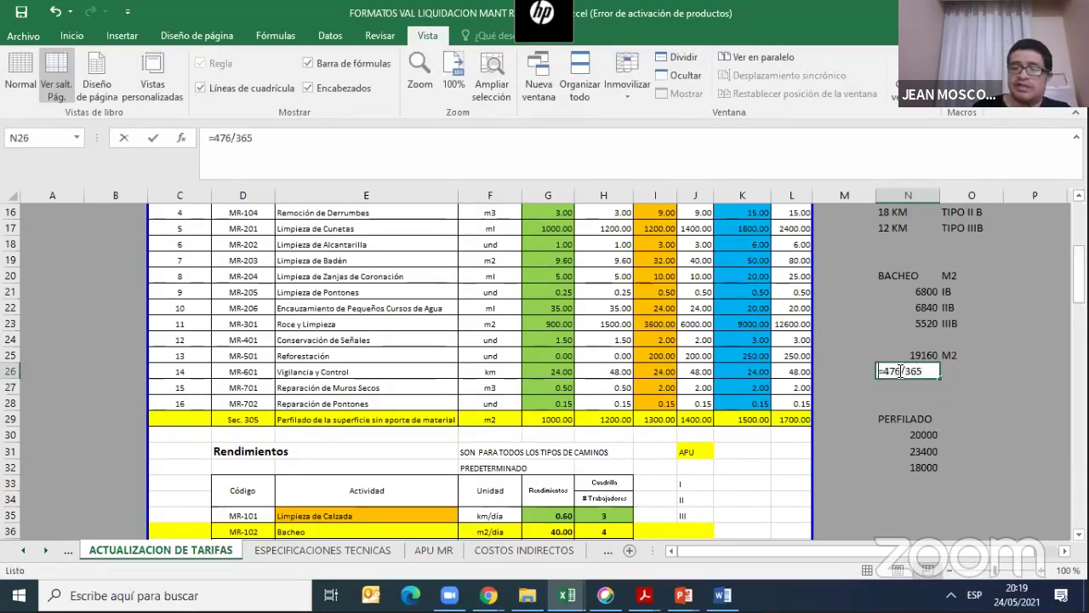
pyautogui.press('Escape')
pyautogui.press('BackSpace')
# Examine the Perfilado de la superficie row (Sec. 305) and its workloads per kilometre for road types IB, IIB and IIIB
pyautogui.moveTo(1079, 282); pyautogui.dragTo(1078, 254)
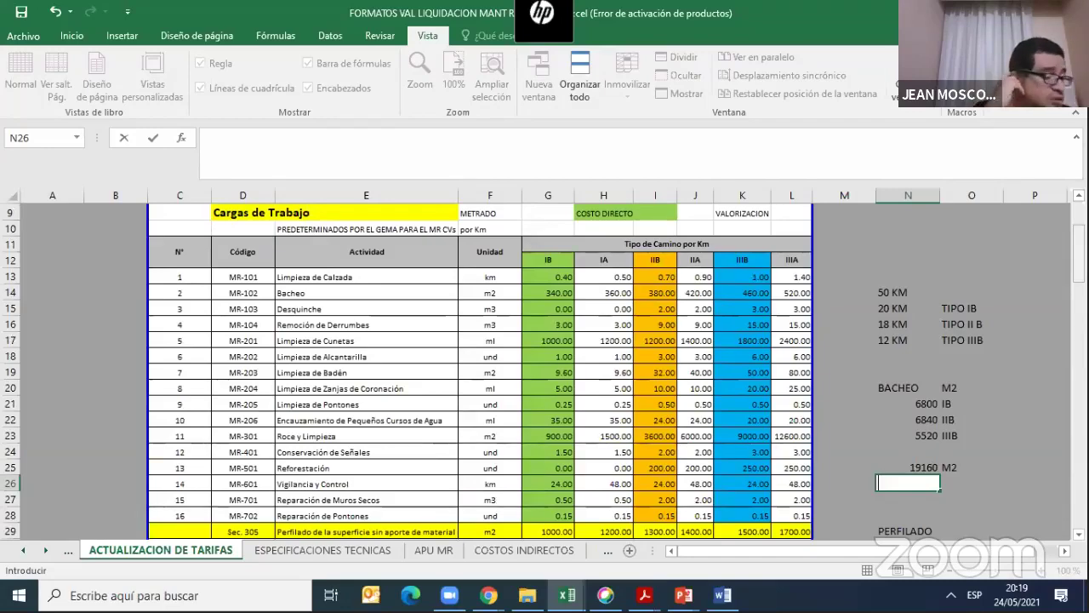
pyautogui.moveTo(1078, 253)
pyautogui.mouseDown()
pyautogui.moveTo(1079, 312)
pyautogui.moveTo(1079, 253)
pyautogui.mouseUp()
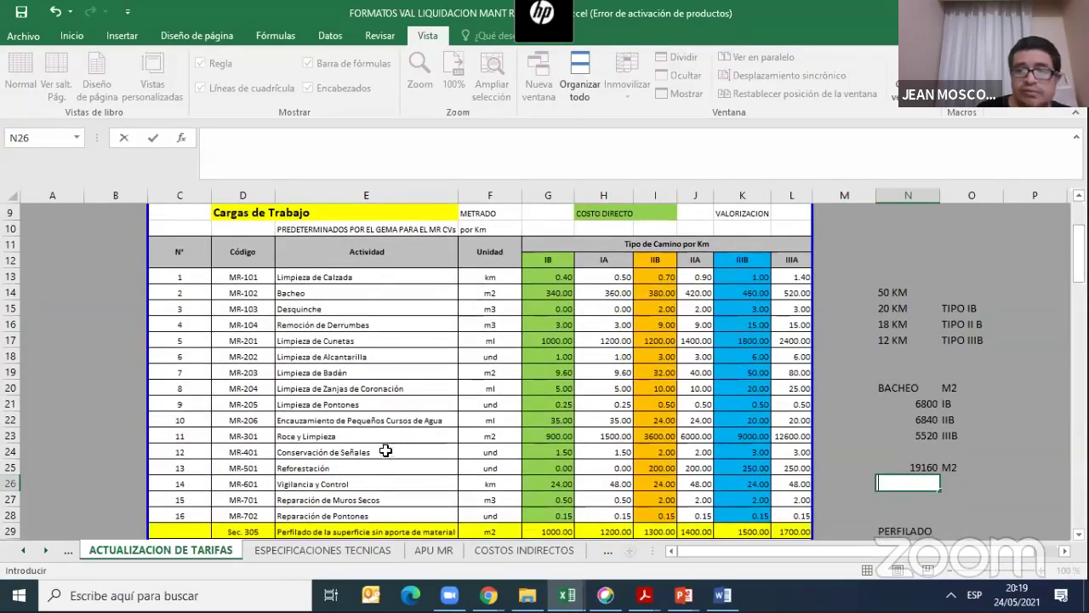
pyautogui.moveTo(1078, 253); pyautogui.dragTo(1078, 264)
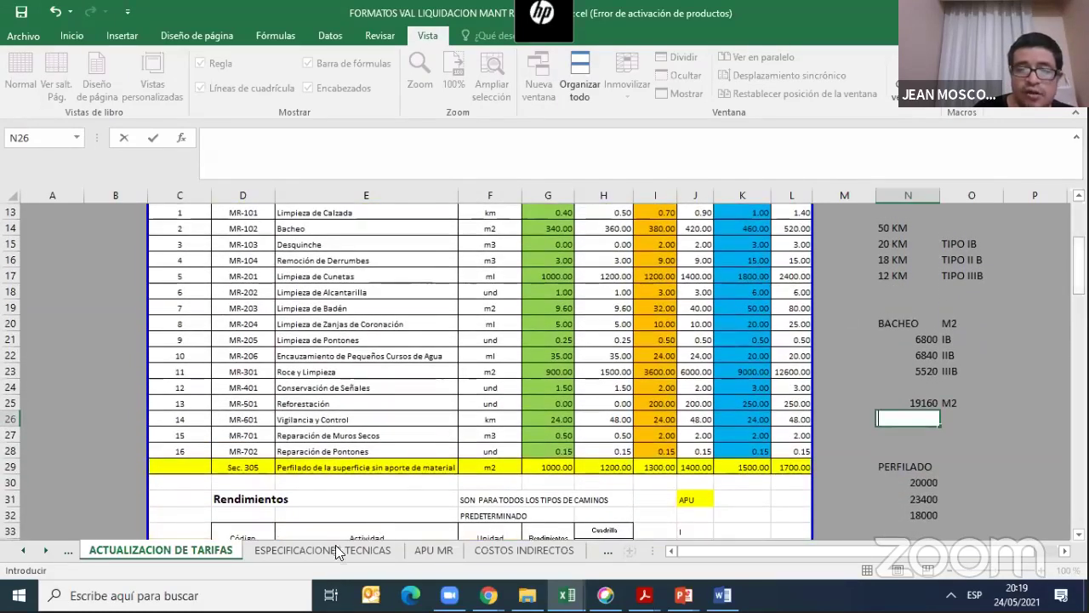
pyautogui.click(369, 470)
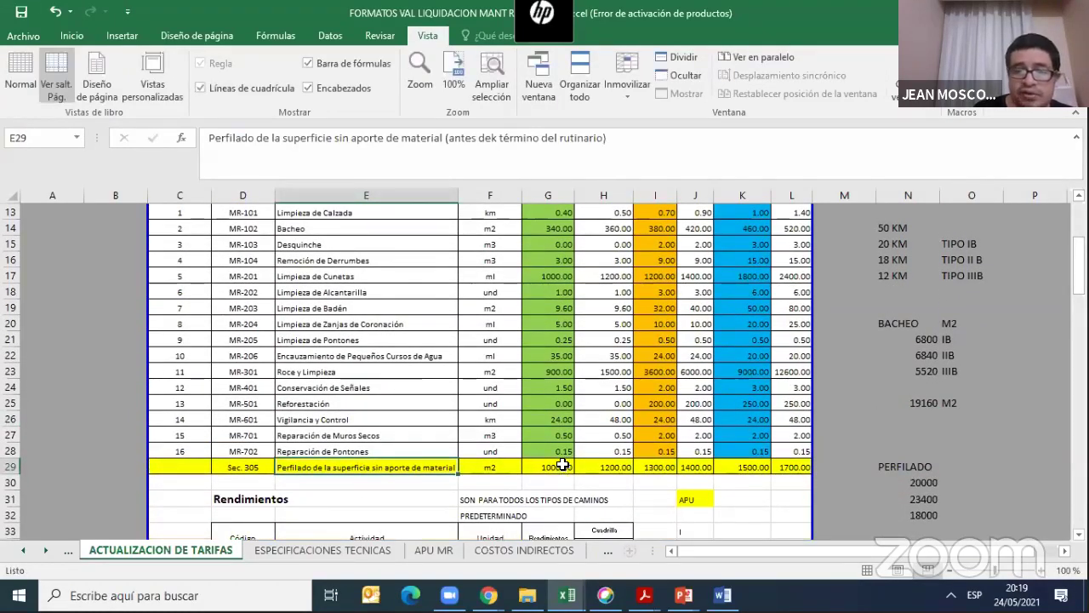
pyautogui.click(560, 467)
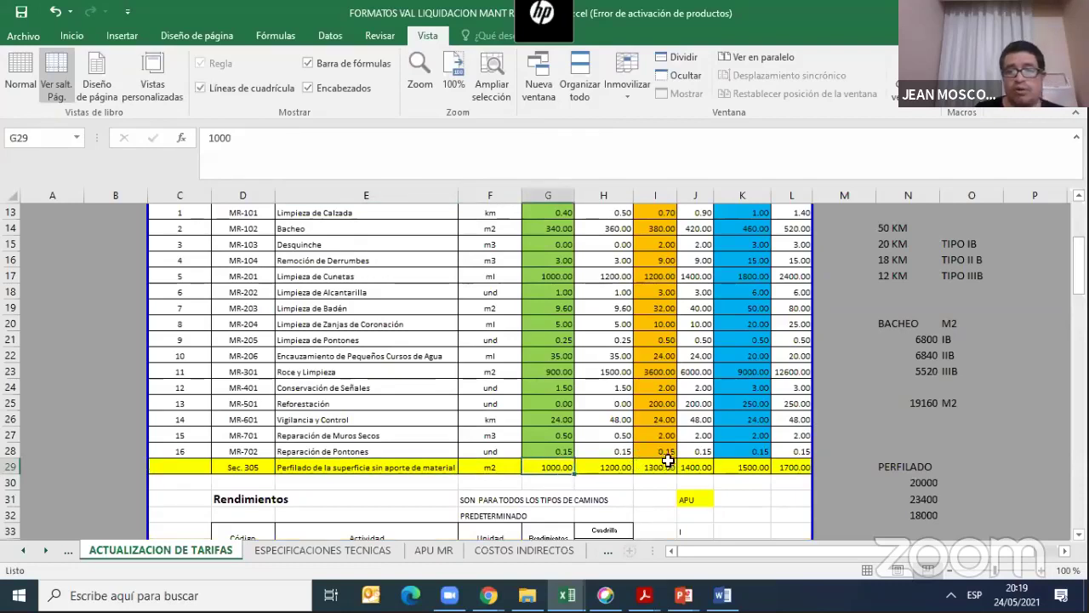
pyautogui.click(666, 467)
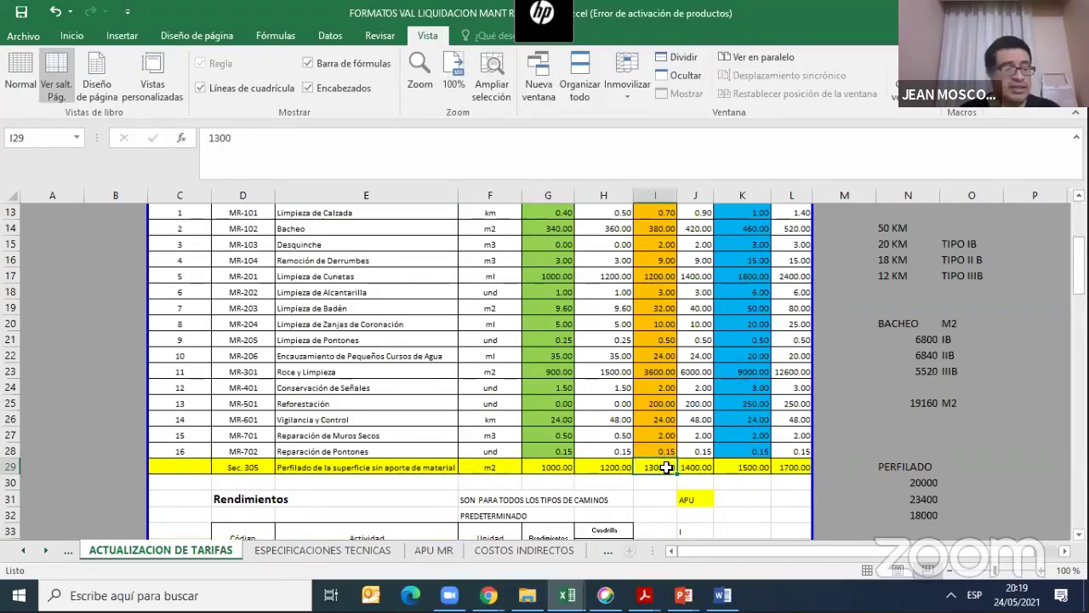
pyautogui.click(733, 467)
# Compare the Cargas de Trabajo table with the Rendimientos table and check the daily yield of Limpieza de Calzada
pyautogui.moveTo(1079, 265); pyautogui.dragTo(1068, 333)
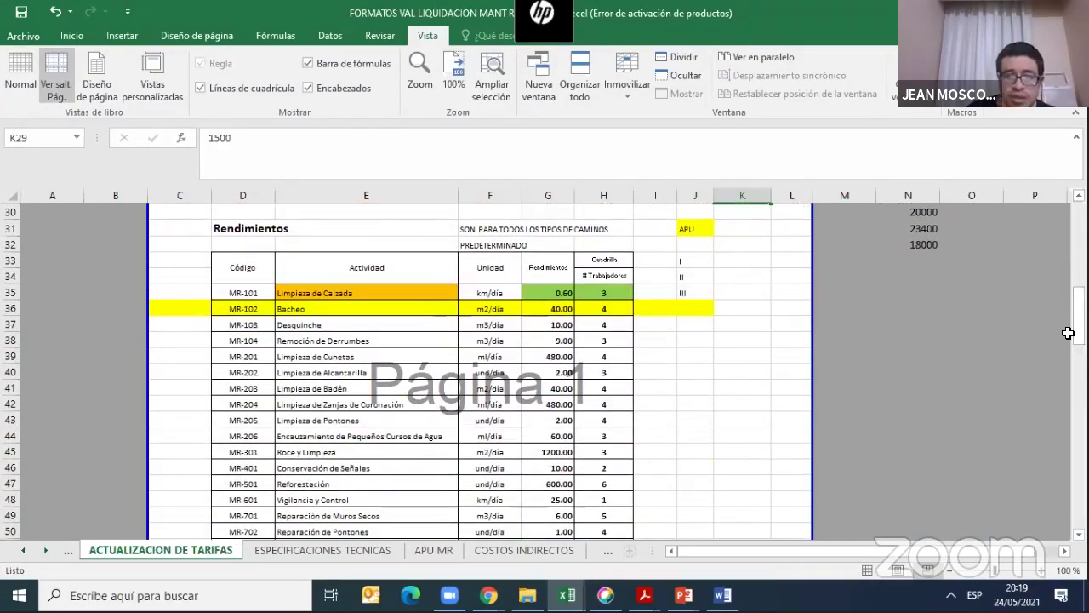
pyautogui.moveTo(1077, 316); pyautogui.dragTo(1077, 249)
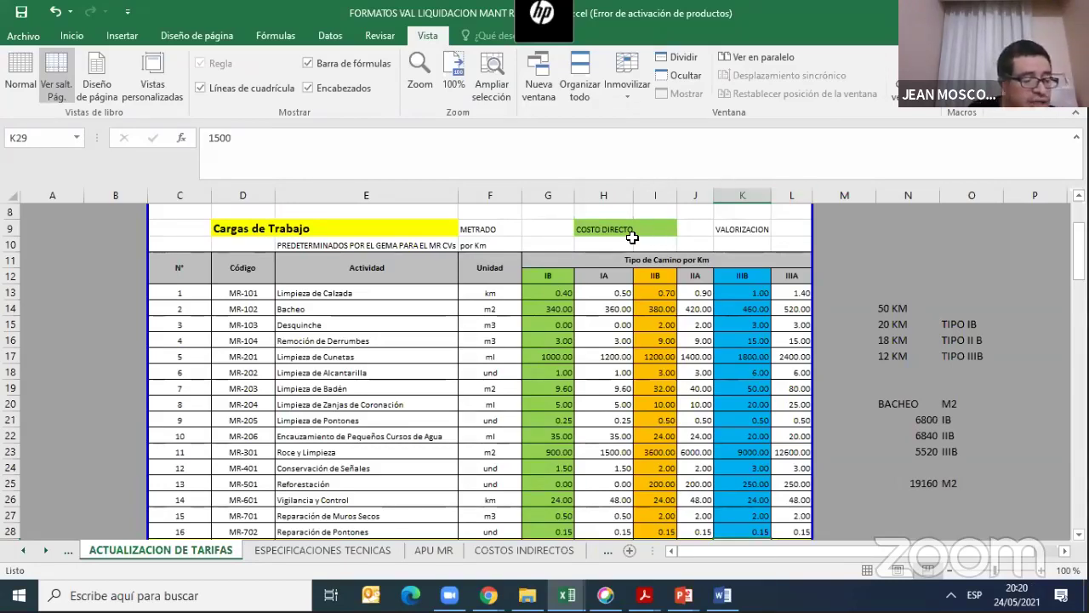
pyautogui.moveTo(1078, 249); pyautogui.dragTo(1079, 313)
pyautogui.moveTo(1078, 313); pyautogui.dragTo(1078, 320)
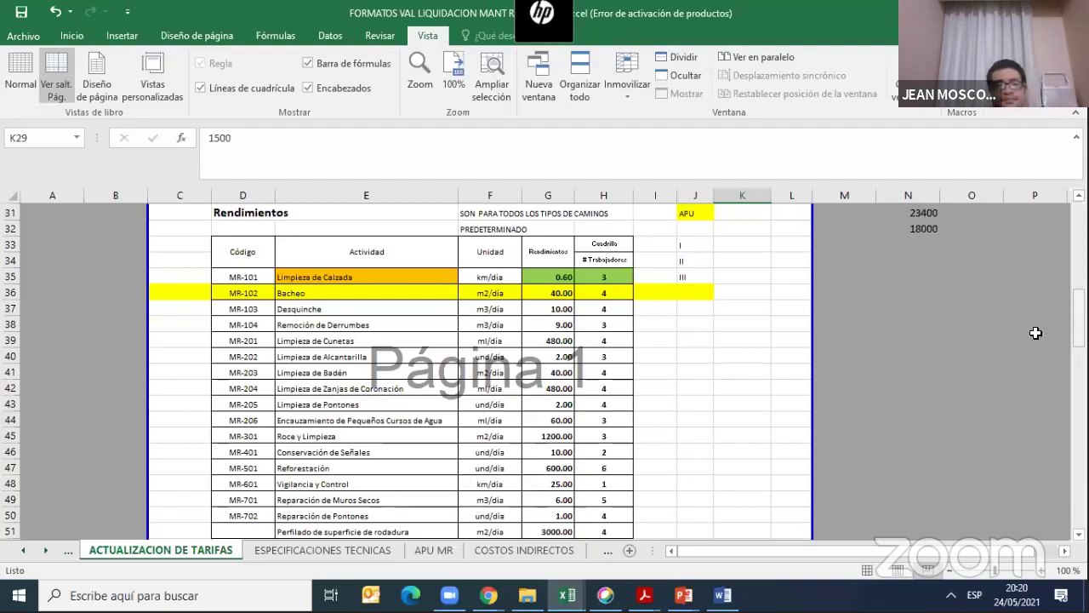
pyautogui.click(540, 276)
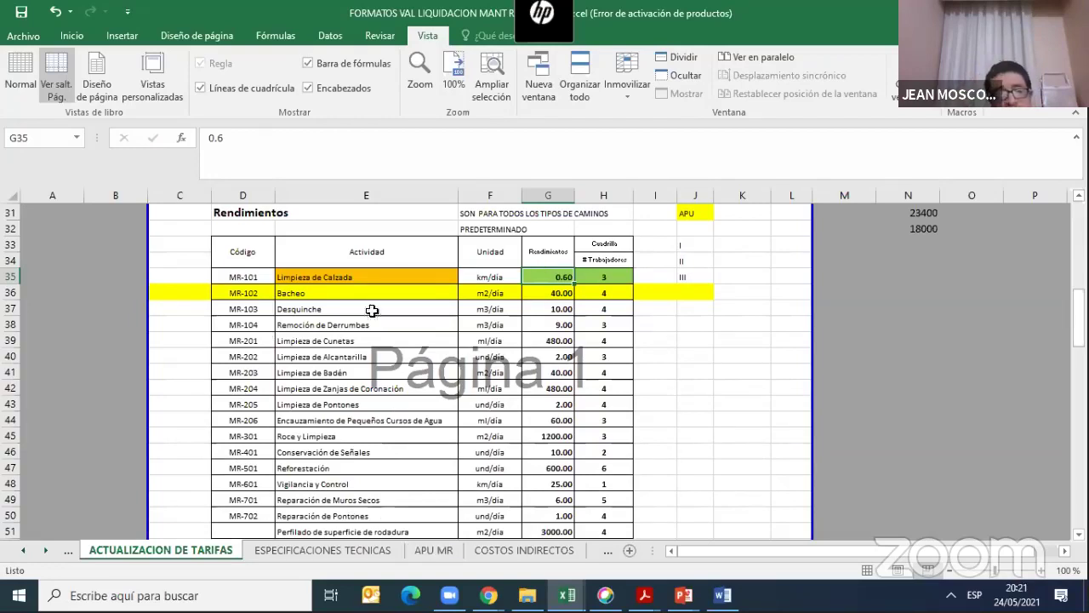
# Go through the activity names in the Rendimientos table from Limpieza de Calzada downward and return to that first activity
pyautogui.click(328, 281)
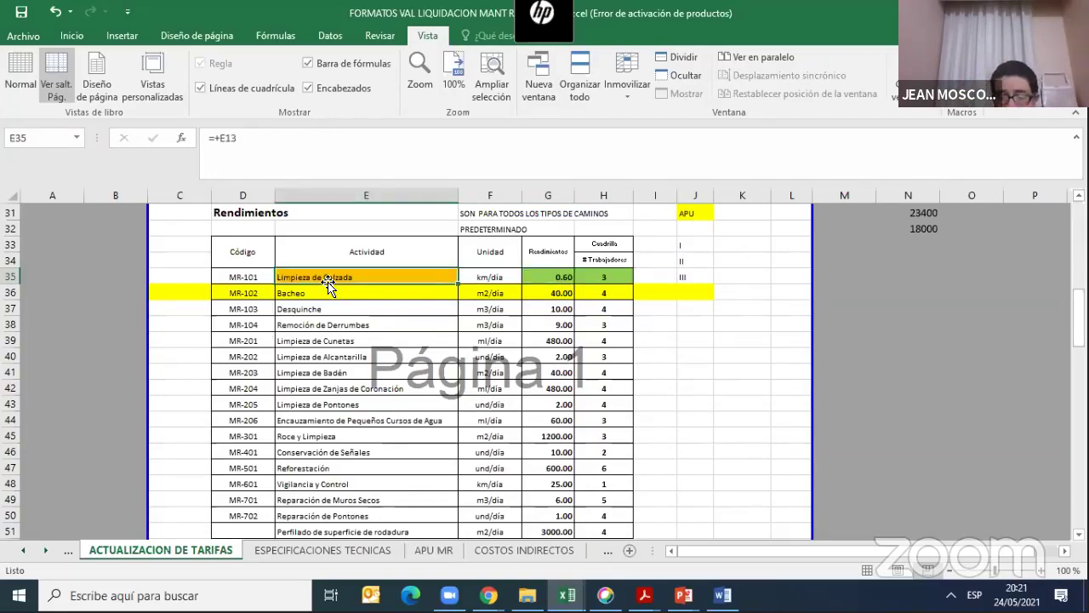
pyautogui.press('Down')
pyautogui.press('Down')
pyautogui.press('Down')
pyautogui.press('Down')
pyautogui.press('Down')
pyautogui.press('Down')
pyautogui.press('Down')
pyautogui.press('Down')
pyautogui.press('Down')
pyautogui.press('Down')
pyautogui.press('Down')
pyautogui.press('Down')
pyautogui.press('Down')
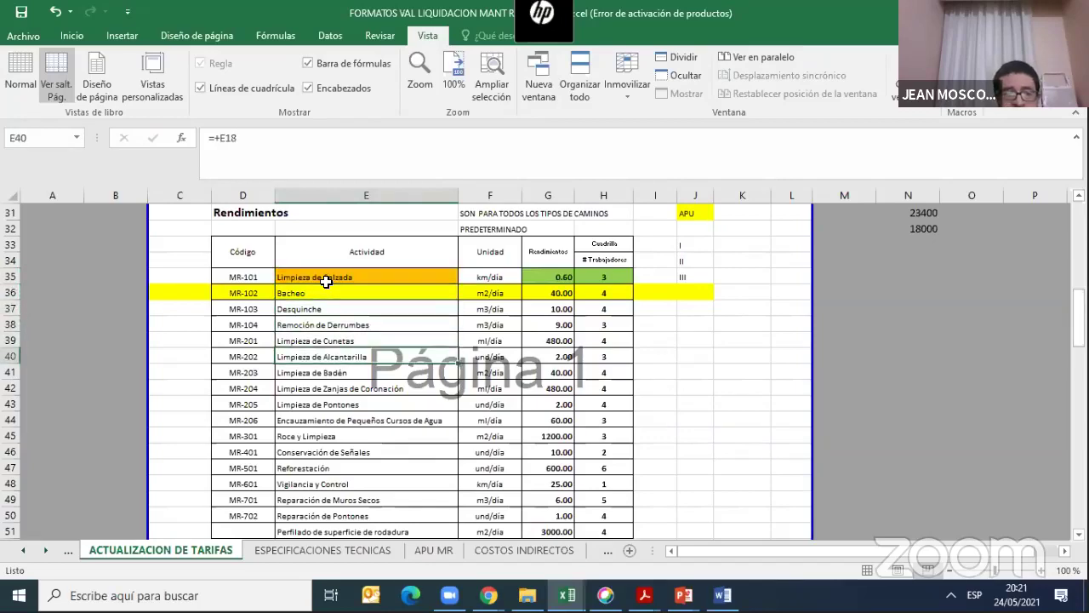
pyautogui.press('Down')
pyautogui.press('Down')
pyautogui.press('Down')
pyautogui.press('Down')
pyautogui.press('Down')
pyautogui.press('Down')
pyautogui.press('Down')
pyautogui.press('Down')
pyautogui.press('Down')
pyautogui.press('Up')
pyautogui.press('Up')
pyautogui.press('Up')
pyautogui.press('Up')
pyautogui.press('Up')
pyautogui.press('Up')
pyautogui.press('Up')
pyautogui.press('Up')
pyautogui.press('Up')
pyautogui.press('Up')
pyautogui.press('Up')
pyautogui.press('Up')
pyautogui.press('Up')
pyautogui.press('Up')
pyautogui.press('Up')
pyautogui.press('Up')
pyautogui.press('Up')
pyautogui.press('Up')
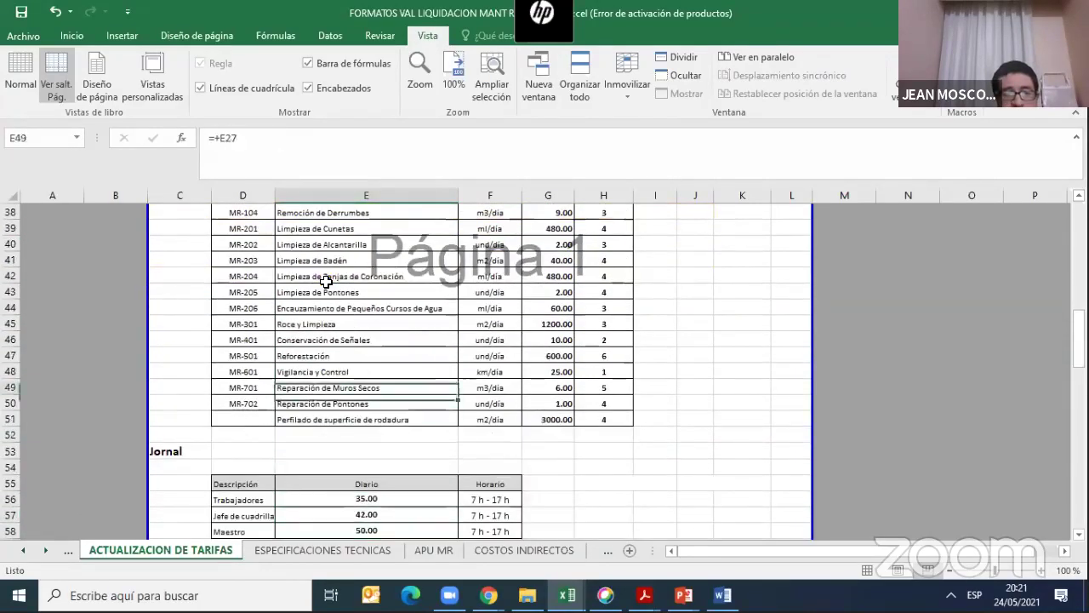
pyautogui.press('Up')
pyautogui.press('Up')
pyautogui.press('Up')
pyautogui.press('Up')
pyautogui.press('Up')
pyautogui.press('Up')
pyautogui.press('Up')
pyautogui.press('Up')
pyautogui.press('Up')
pyautogui.press('Up')
pyautogui.press('Up')
pyautogui.press('Up')
pyautogui.press('Up')
pyautogui.press('Up')
pyautogui.press('Up')
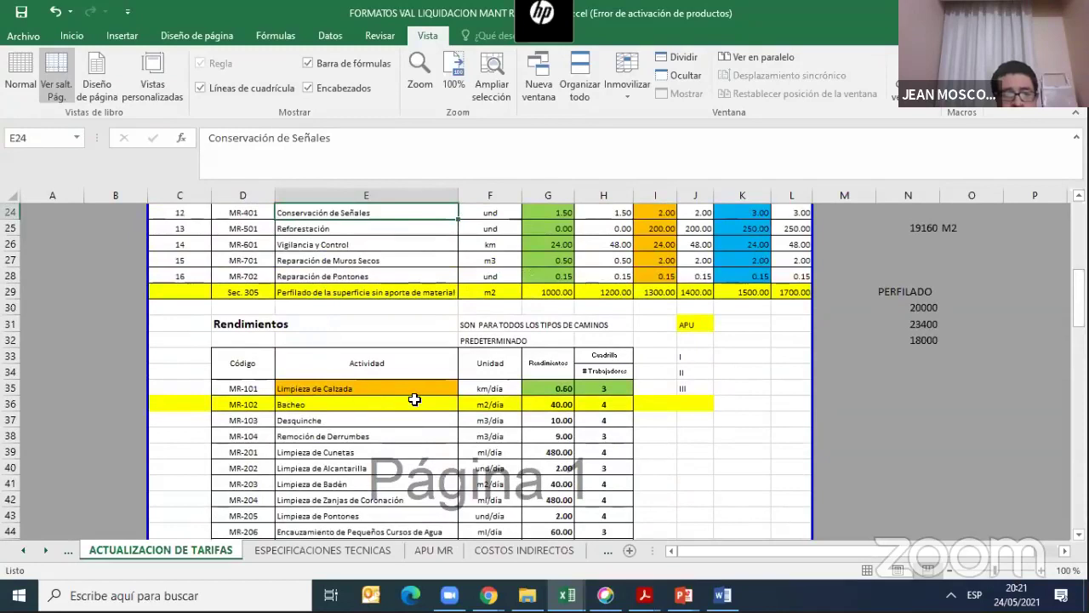
pyautogui.click(415, 389)
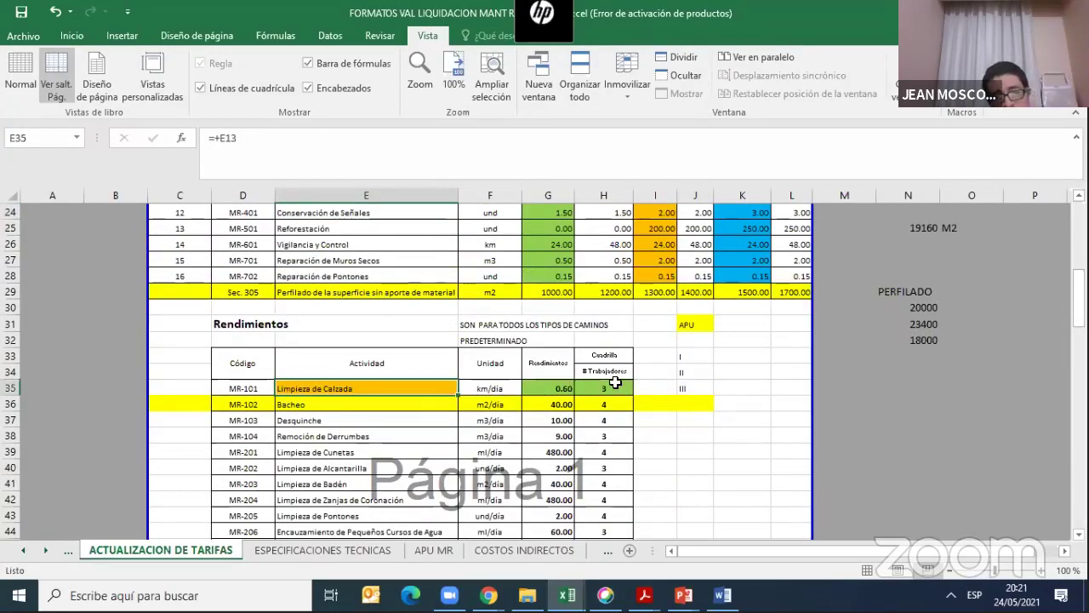
# Open the APU MR sheet and examine the code, activity name, unit and yield of the Limpieza de Calzada unit price analysis
pyautogui.click(433, 551)
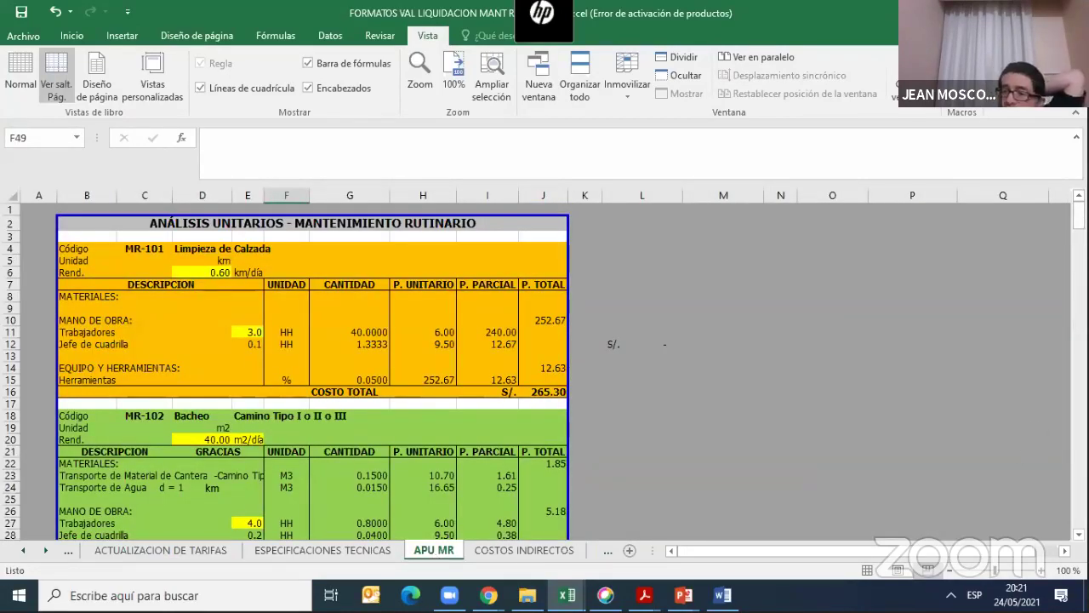
pyautogui.moveTo(1078, 211)
pyautogui.mouseDown()
pyautogui.moveTo(1078, 398)
pyautogui.moveTo(1055, 434)
pyautogui.moveTo(1074, 213)
pyautogui.mouseUp()
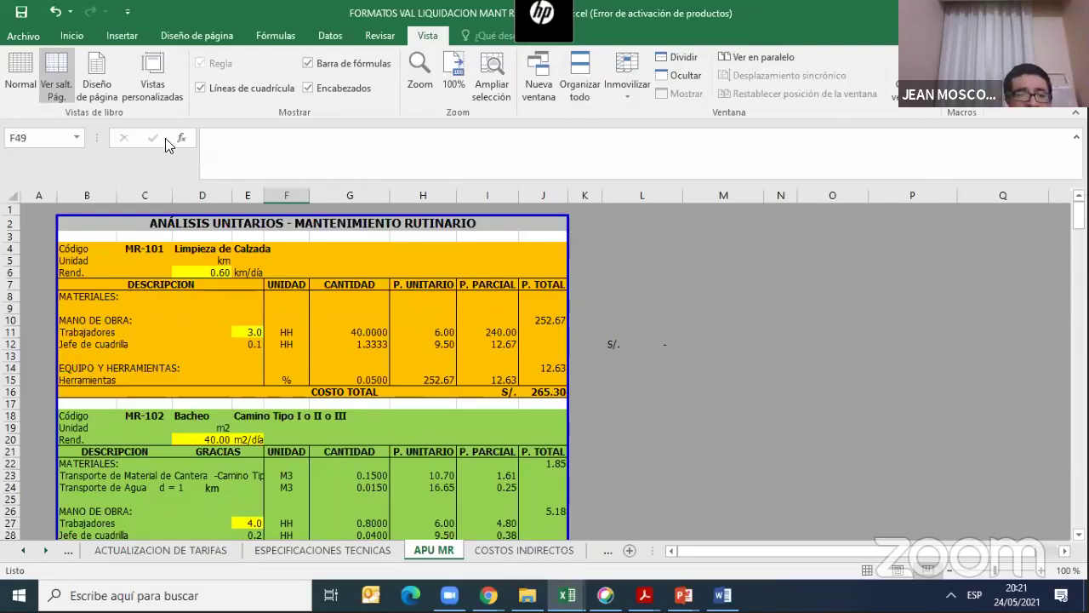
pyautogui.click(157, 249)
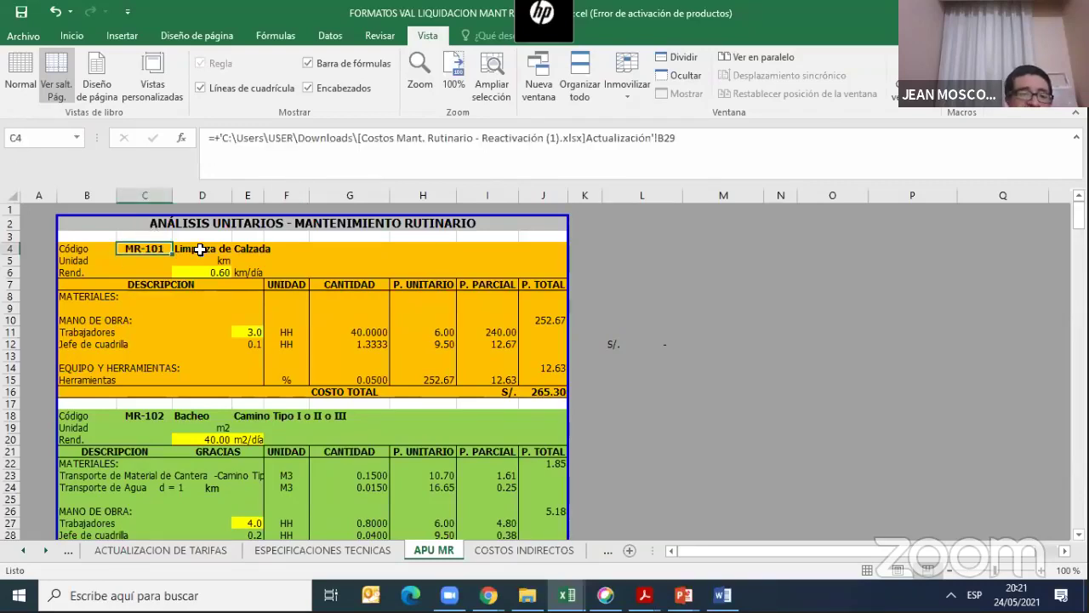
pyautogui.click(199, 249)
pyautogui.click(209, 261)
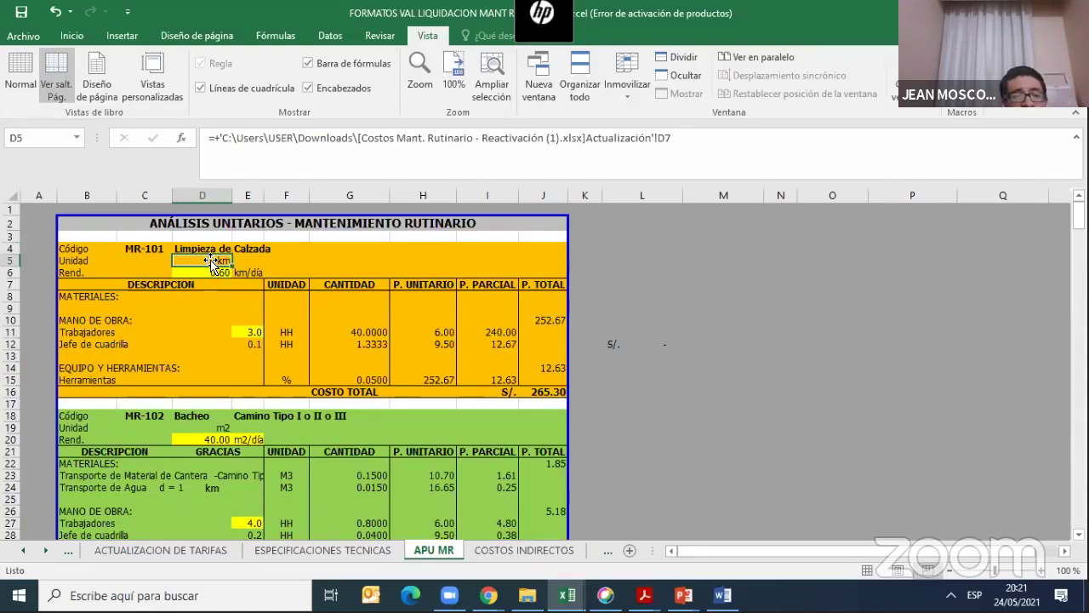
pyautogui.click(221, 272)
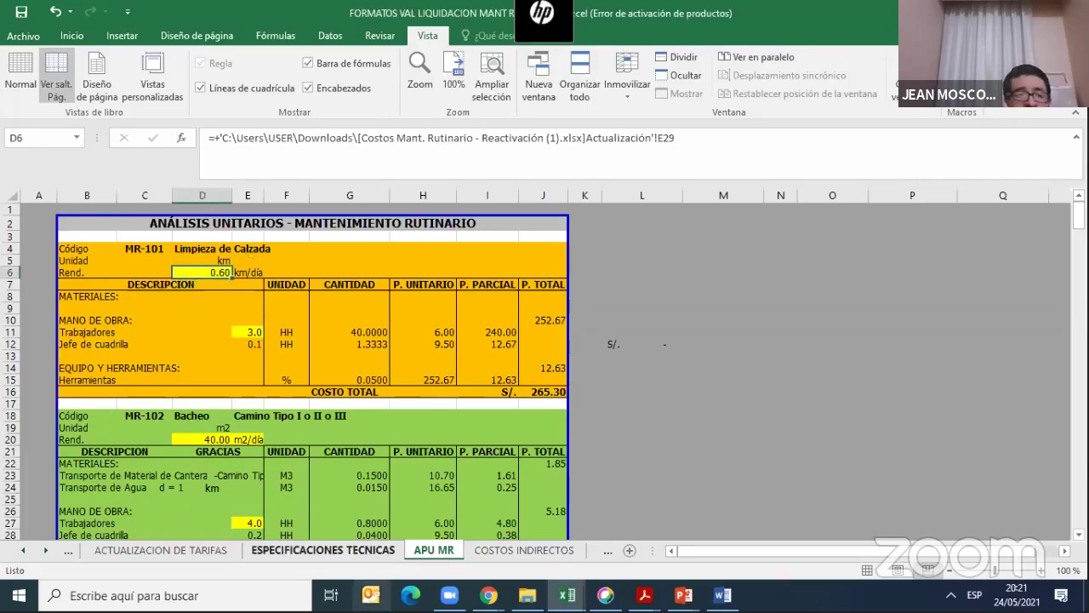
# Return to the ACTUALIZACION DE TARIFAS sheet and check the yield and number of workers for Limpieza de Calzada
pyautogui.click(187, 551)
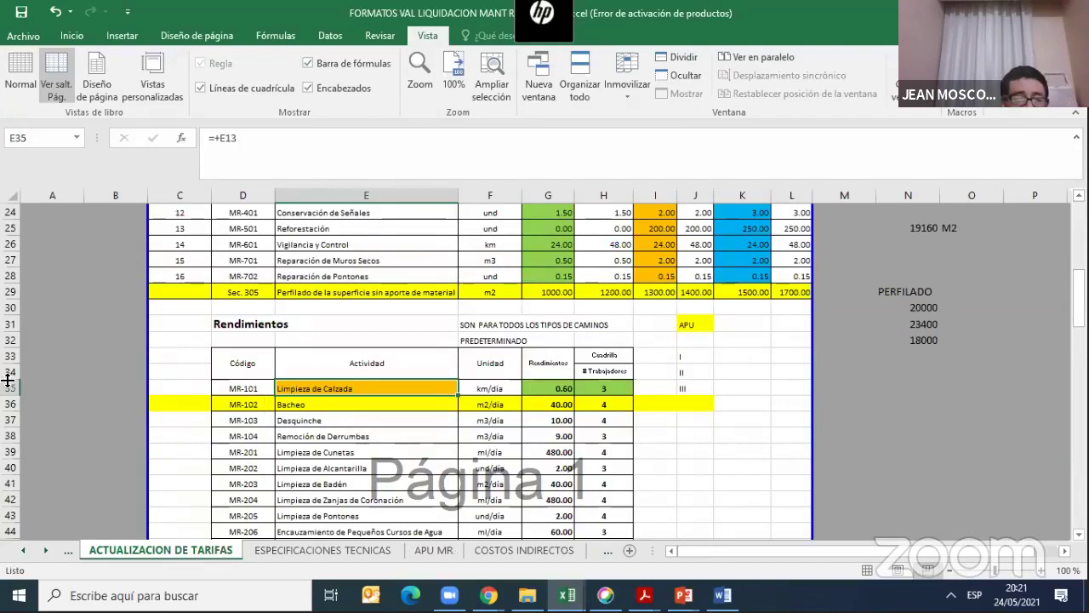
pyautogui.click(551, 389)
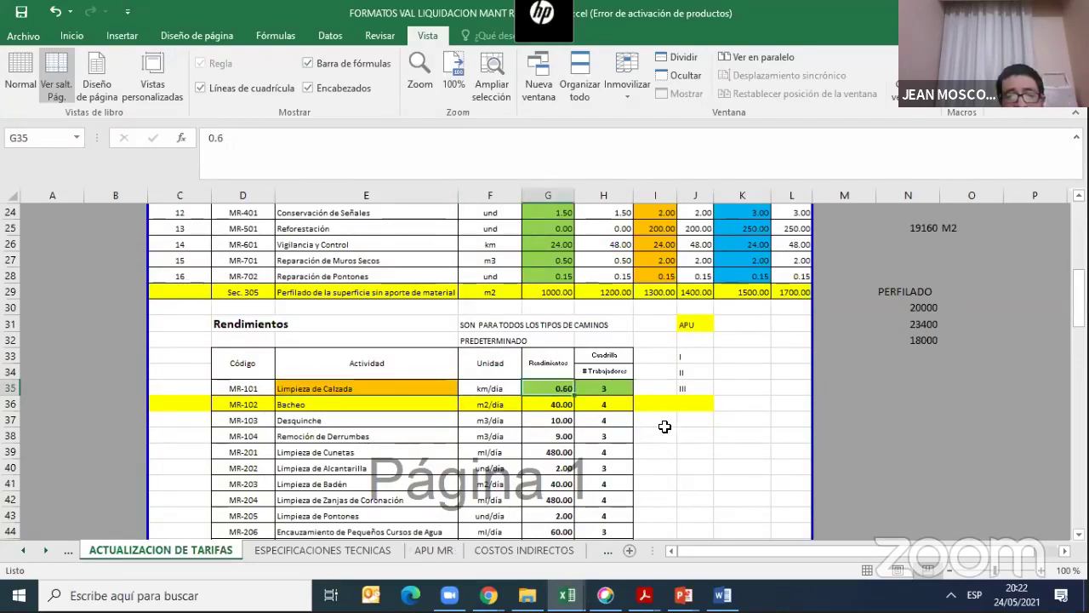
pyautogui.click(614, 388)
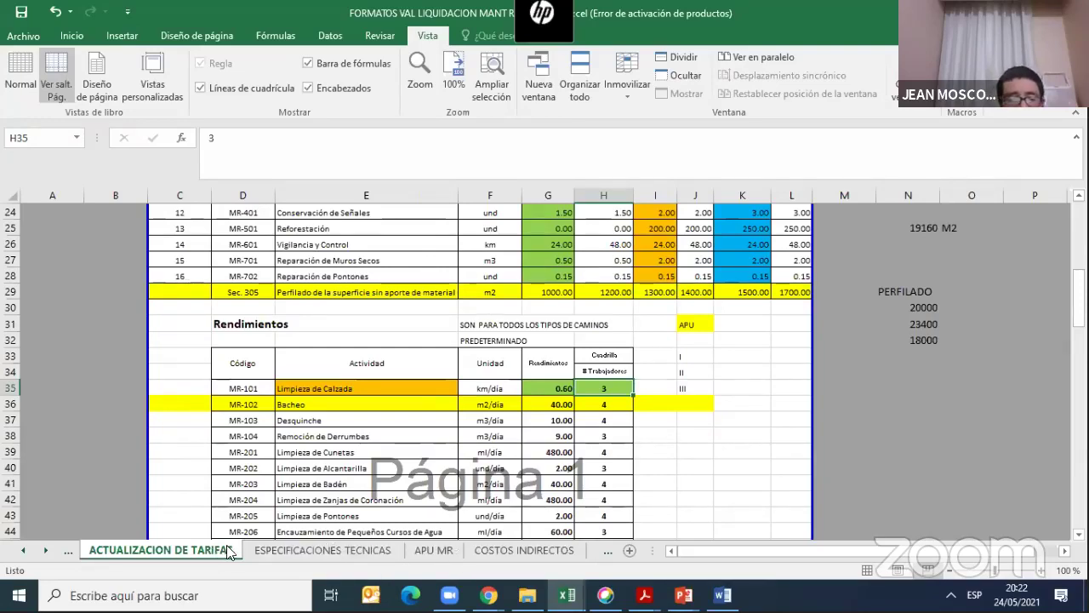
# Open the APU MR sheet and examine the crew values and the workers' quantity formula for Limpieza de Calzada
pyautogui.click(427, 549)
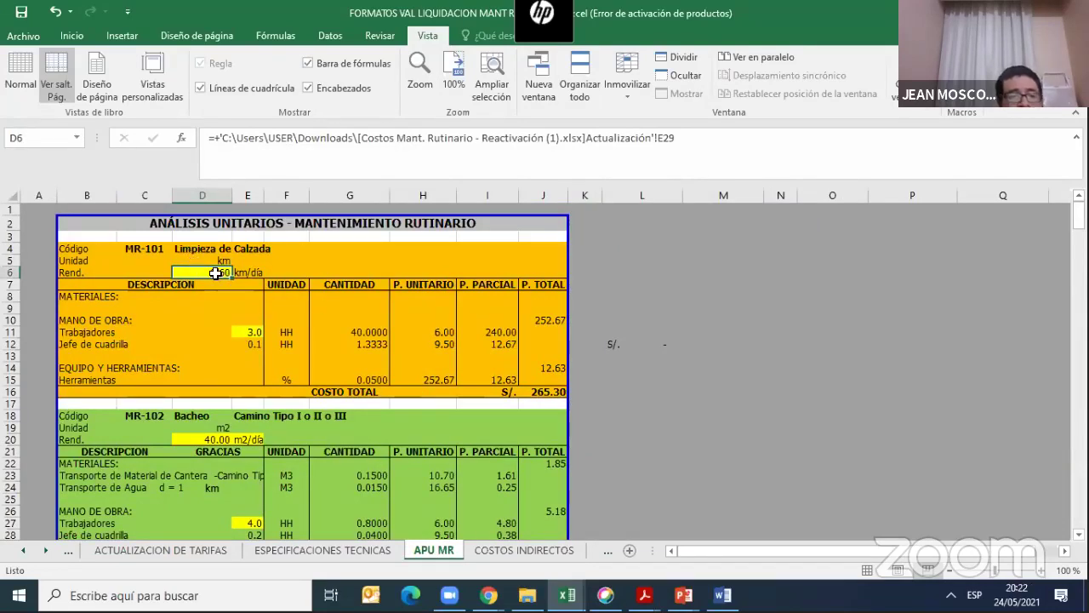
pyautogui.click(254, 340)
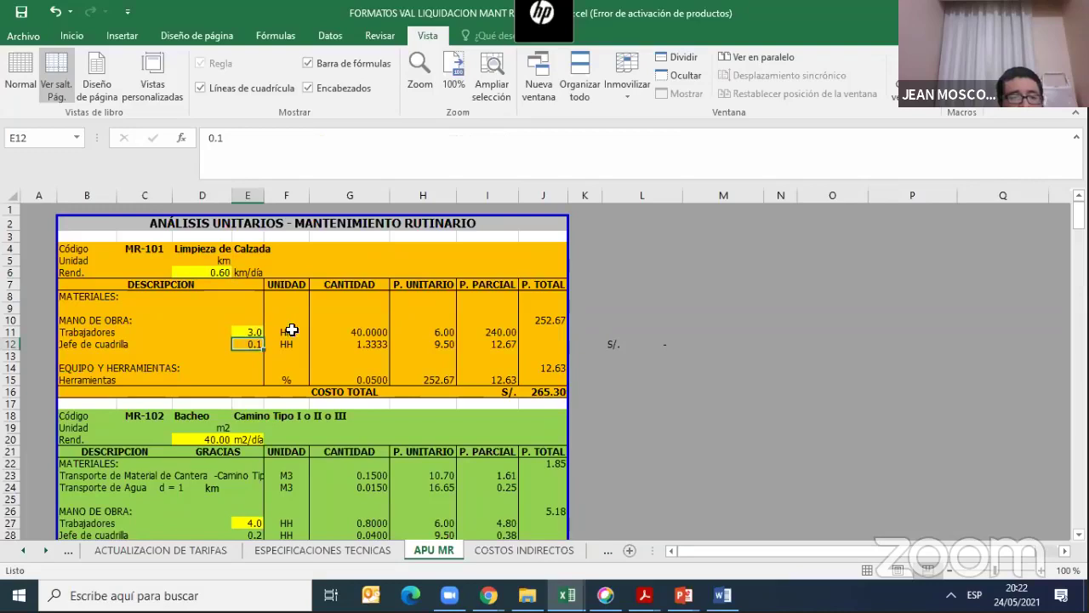
pyautogui.click(248, 330)
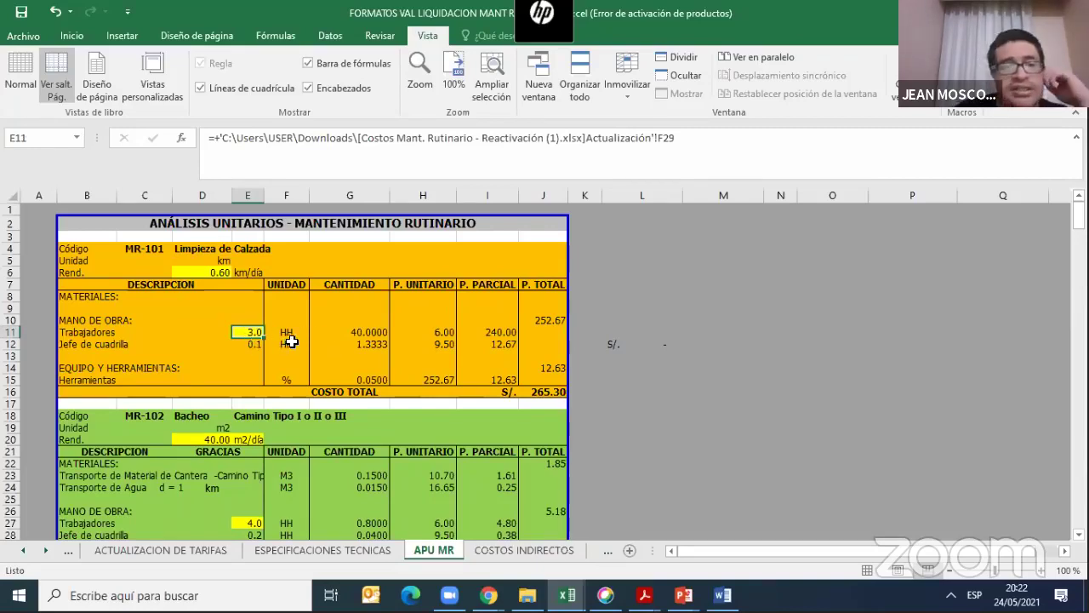
pyautogui.click(366, 332)
pyautogui.doubleClick(375, 332)
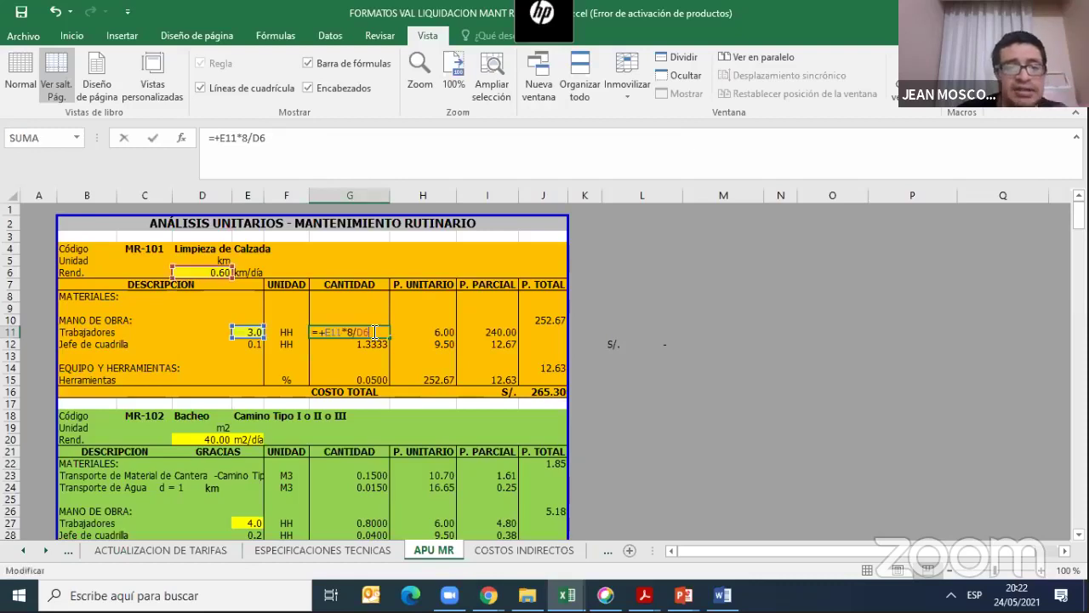
pyautogui.press('Escape')
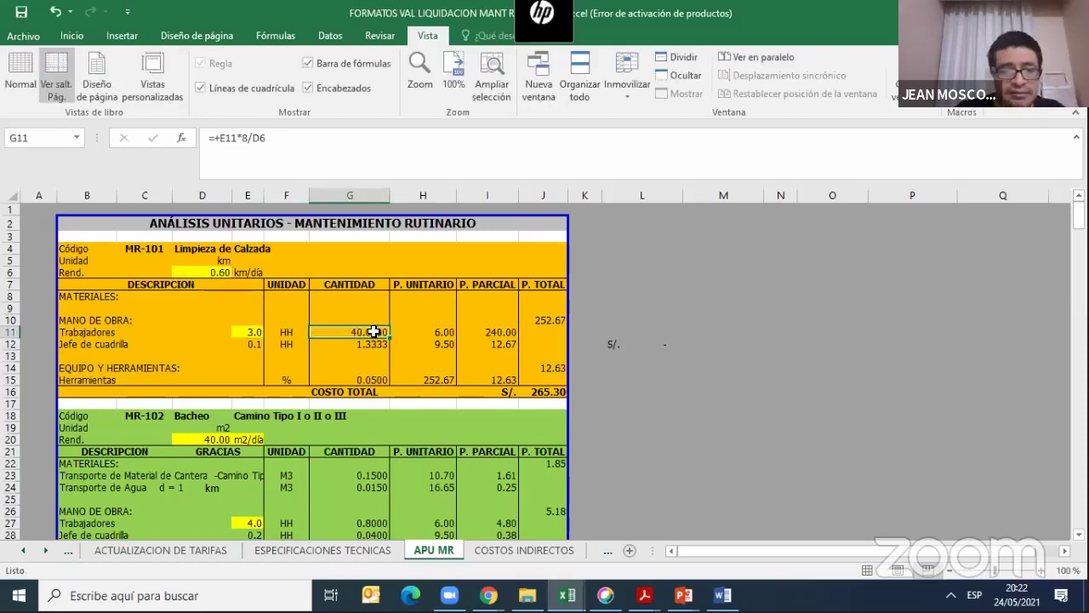
# Re-enter the workers' quantity for Limpieza de Calzada in G11 as the formula +E11*8/D6
pyautogui.write('+')
pyautogui.click(248, 332)
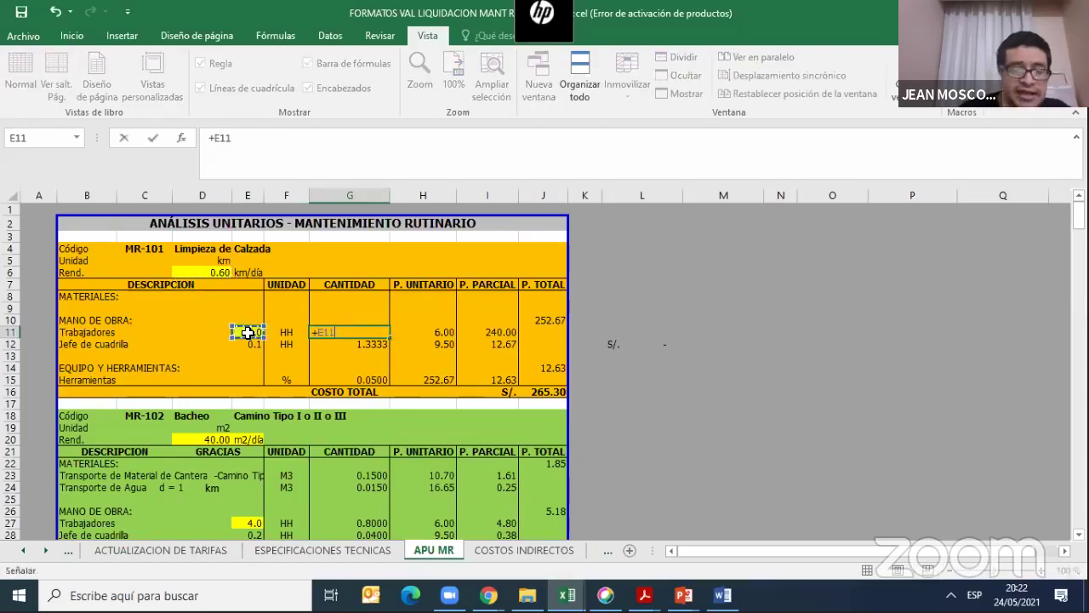
pyautogui.write('*8/')
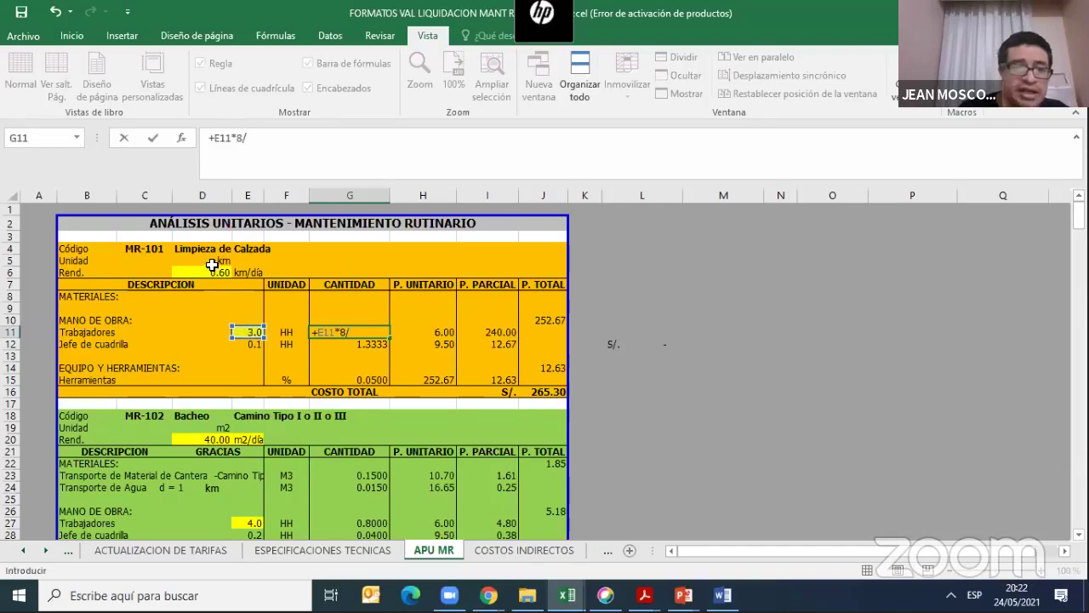
pyautogui.click(212, 271)
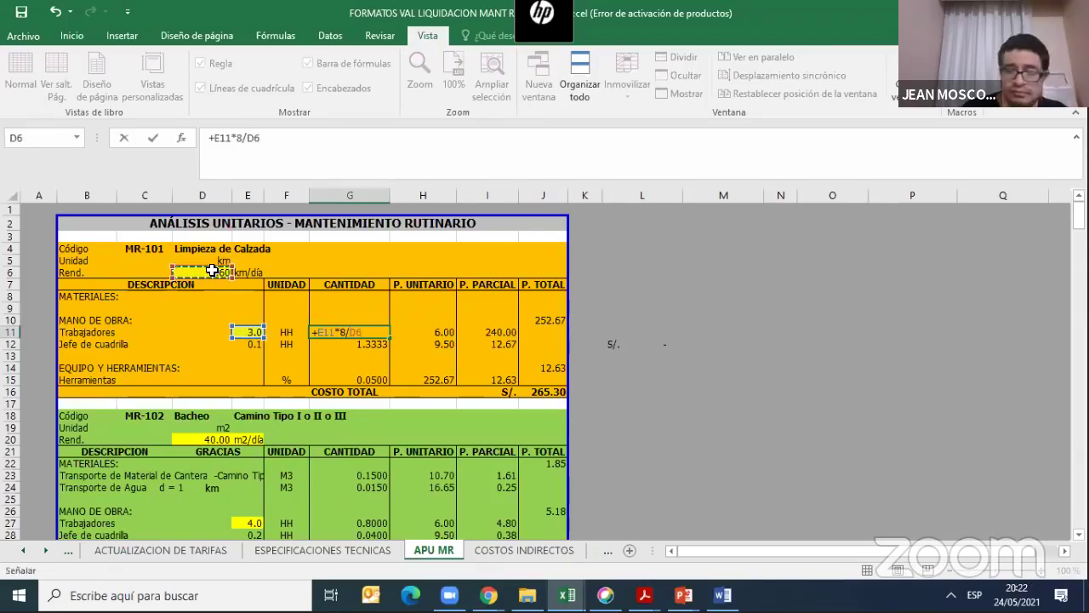
pyautogui.press('Return')
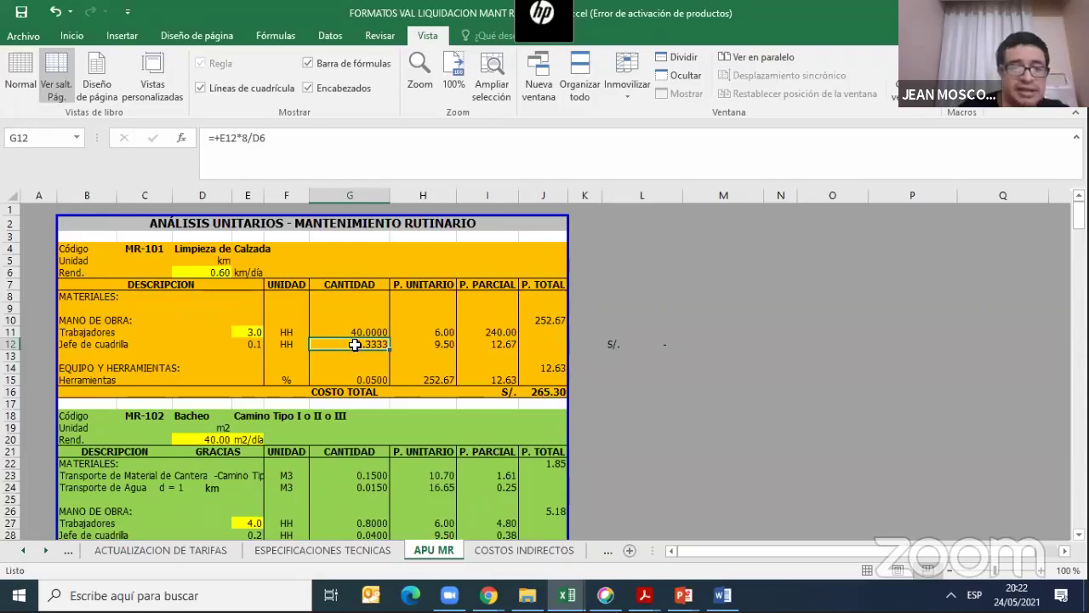
# Re-enter the Jefe de cuadrilla quantity for Limpieza de Calzada in G12 as the formula +E12*8/D6
pyautogui.write('+')
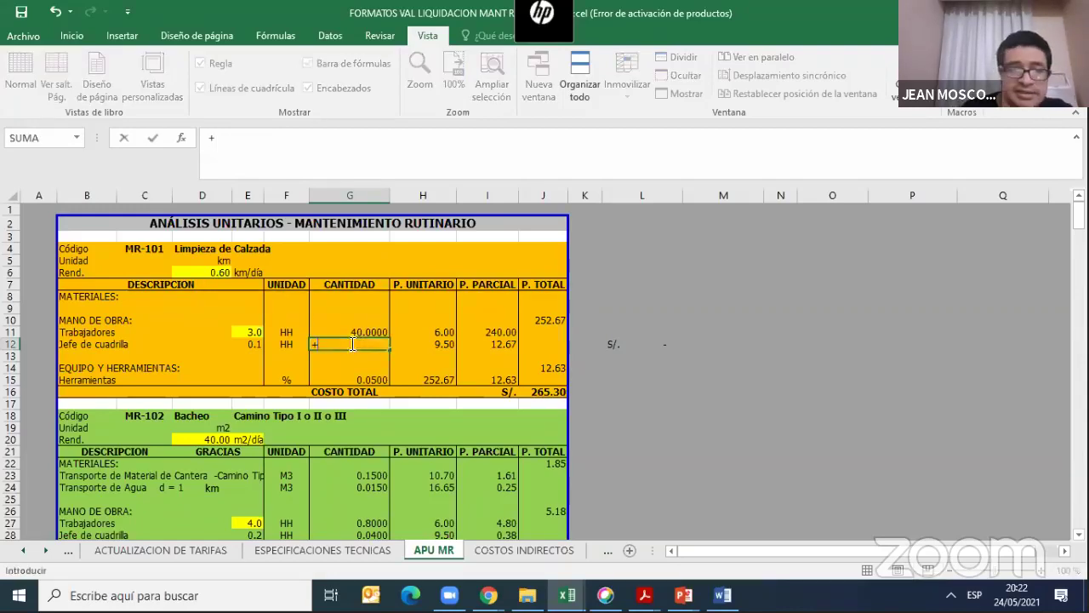
pyautogui.click(252, 347)
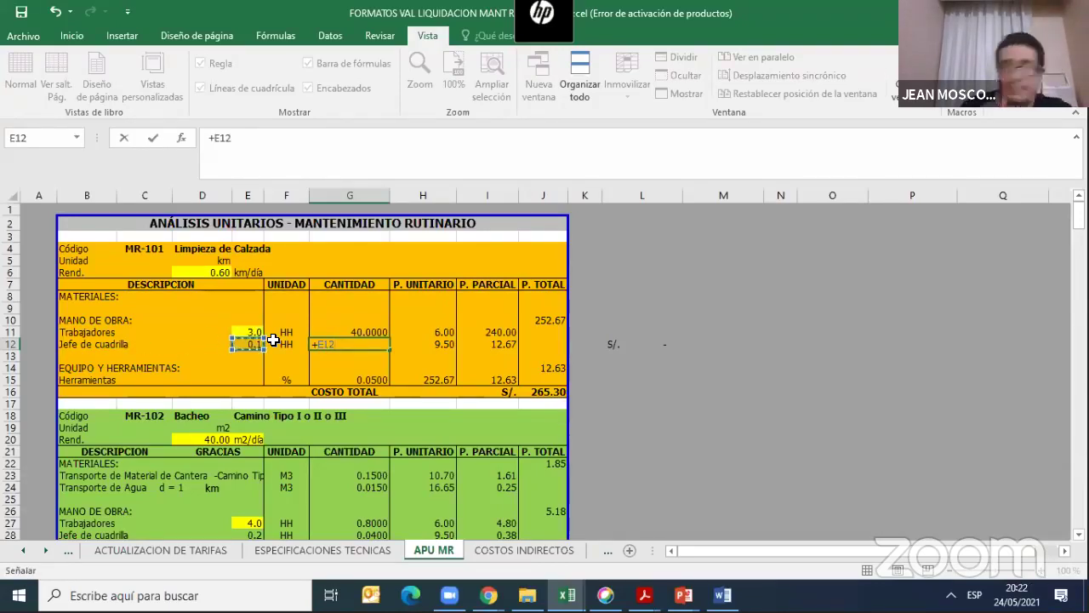
pyautogui.write('*8/')
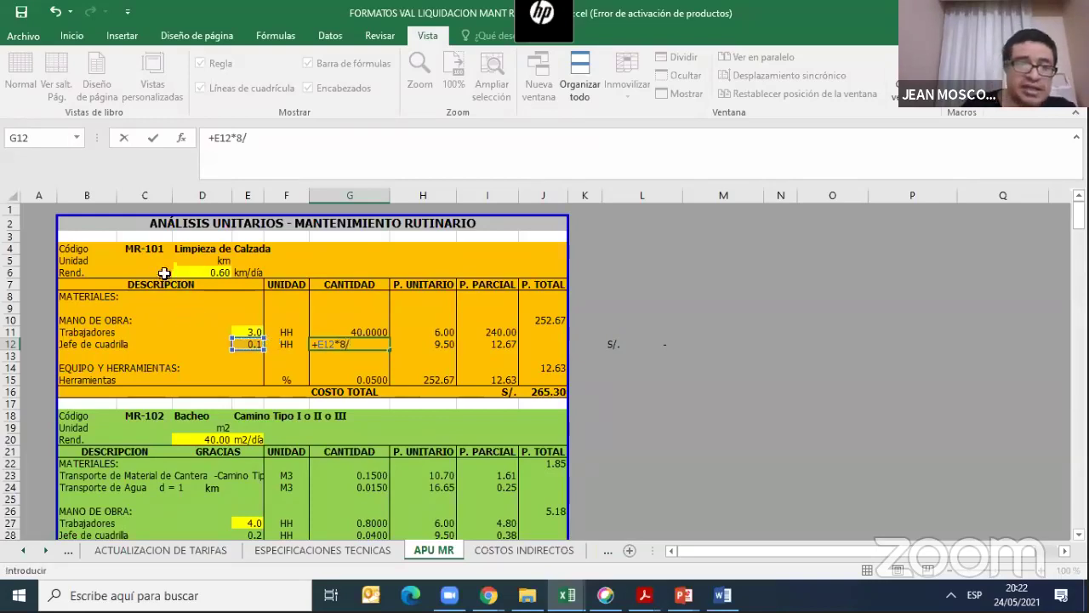
pyautogui.click(202, 272)
pyautogui.press('Return')
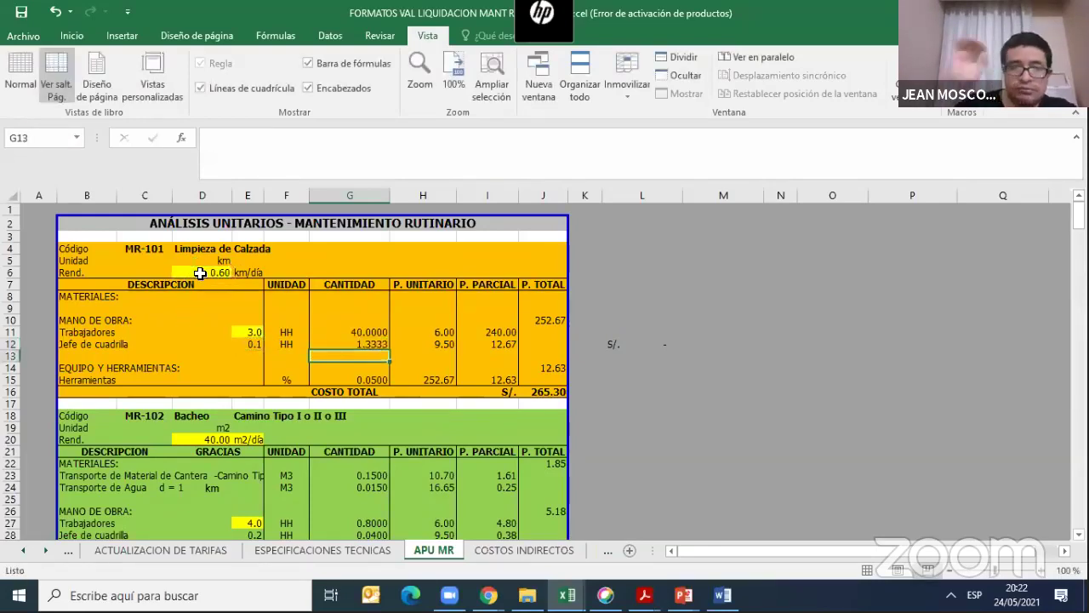
# Calculate the workers' hourly unit price for Limpieza de Calzada in H11 with +1200/30/8
pyautogui.click(446, 331)
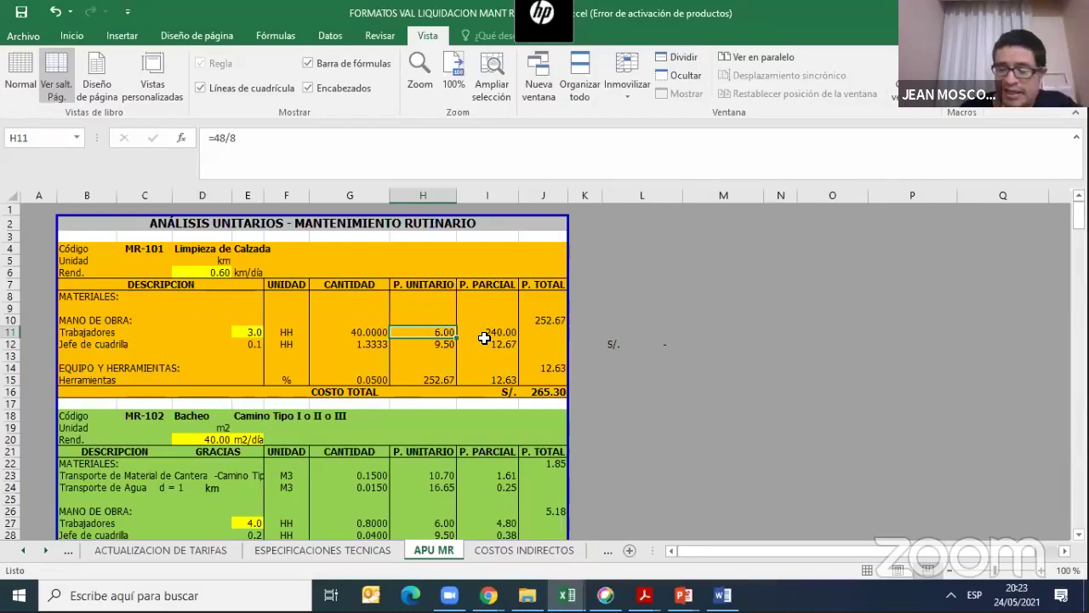
pyautogui.write('+1200')
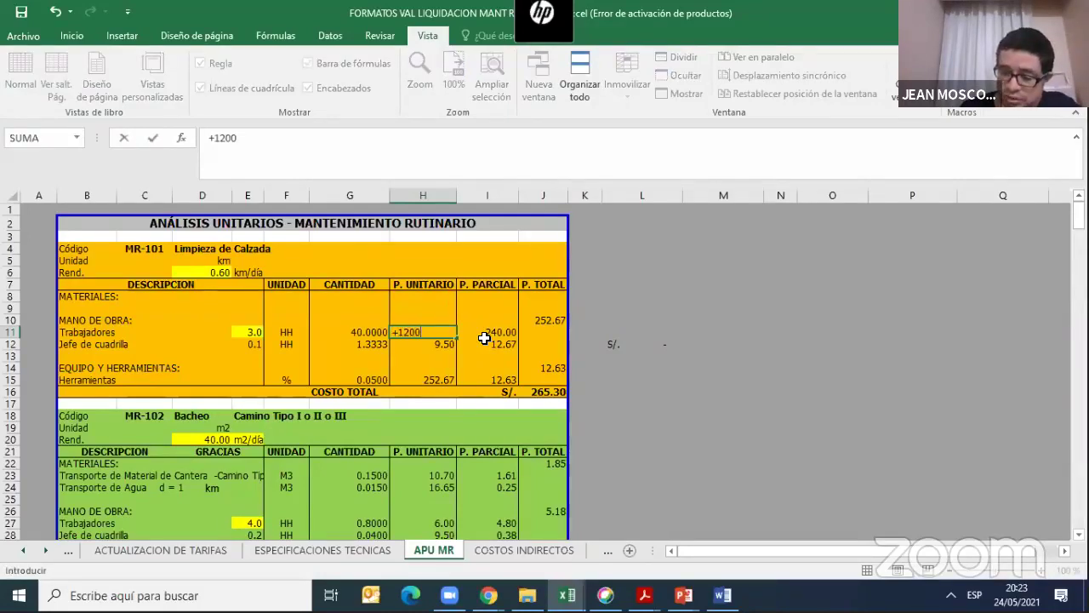
pyautogui.write('/30')
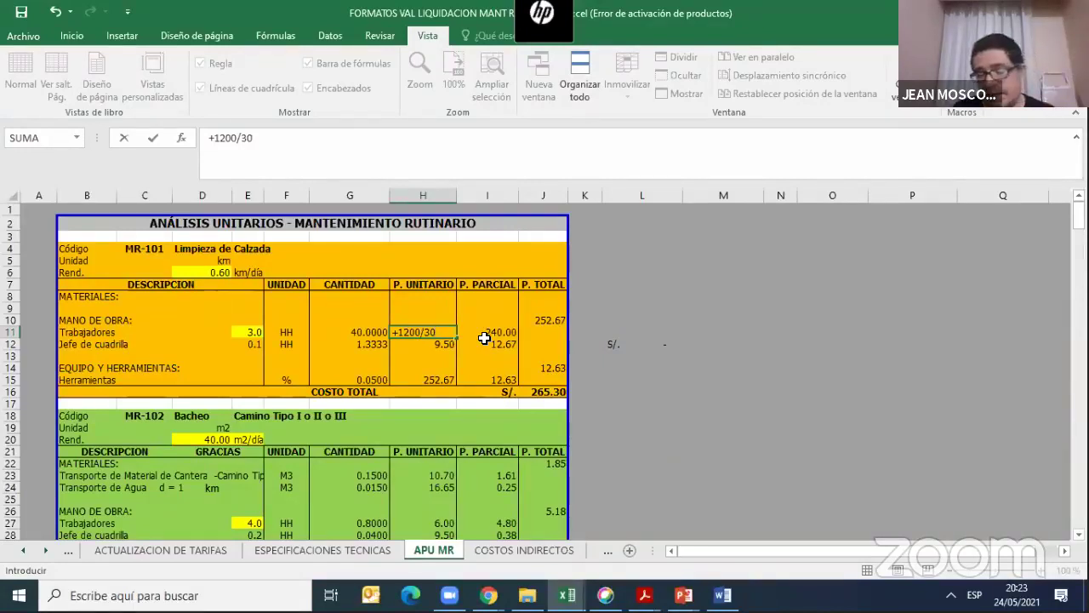
pyautogui.write('/8')
pyautogui.press('Return')
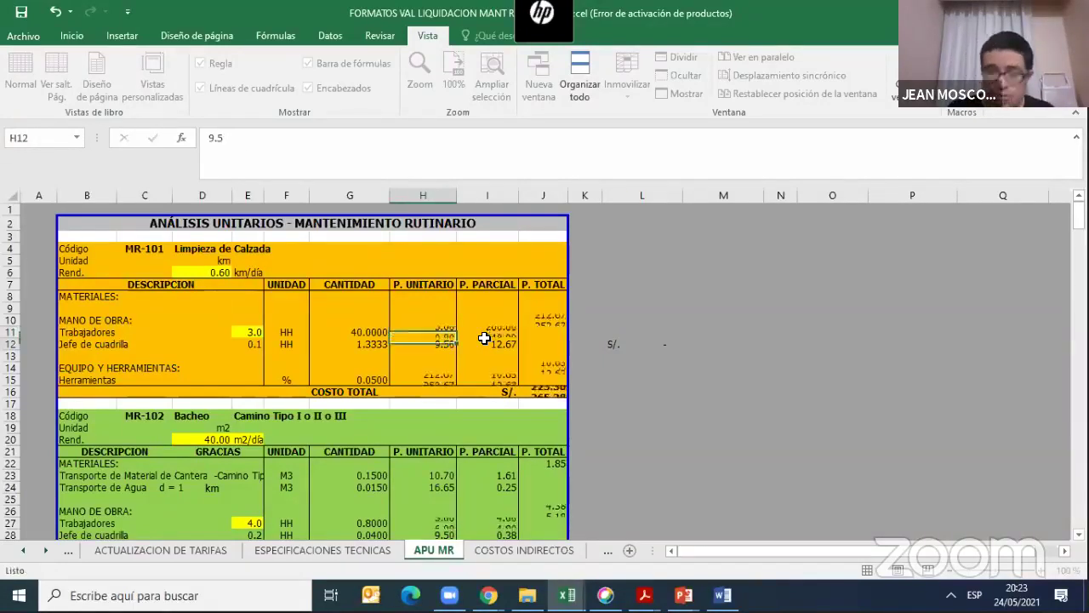
pyautogui.click(434, 331)
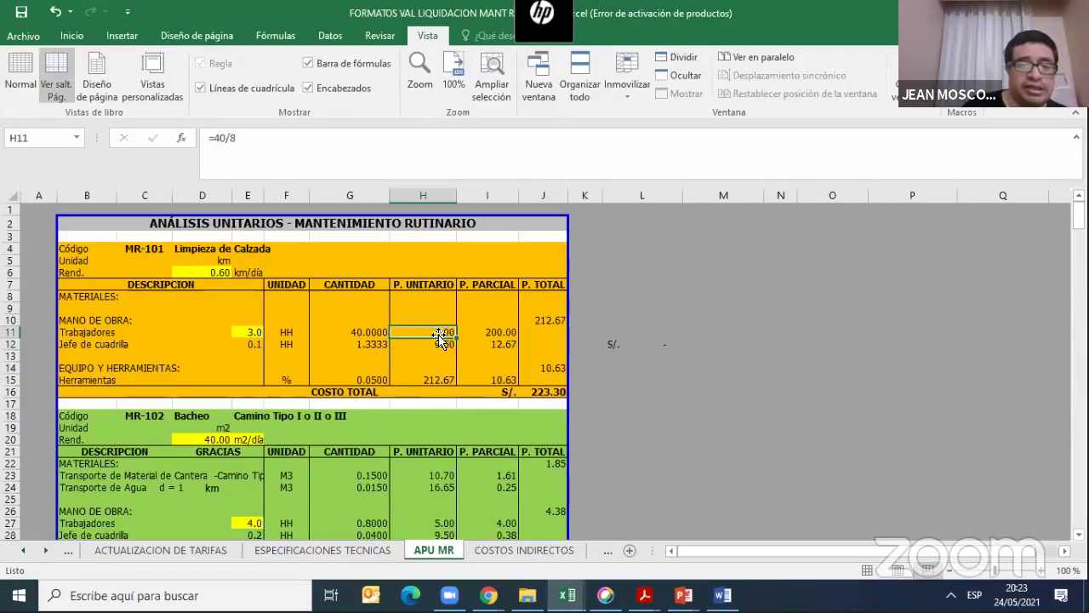
# Calculate the Jefe de cuadrilla hourly unit price in H12 with +1800/30/8
pyautogui.click(437, 344)
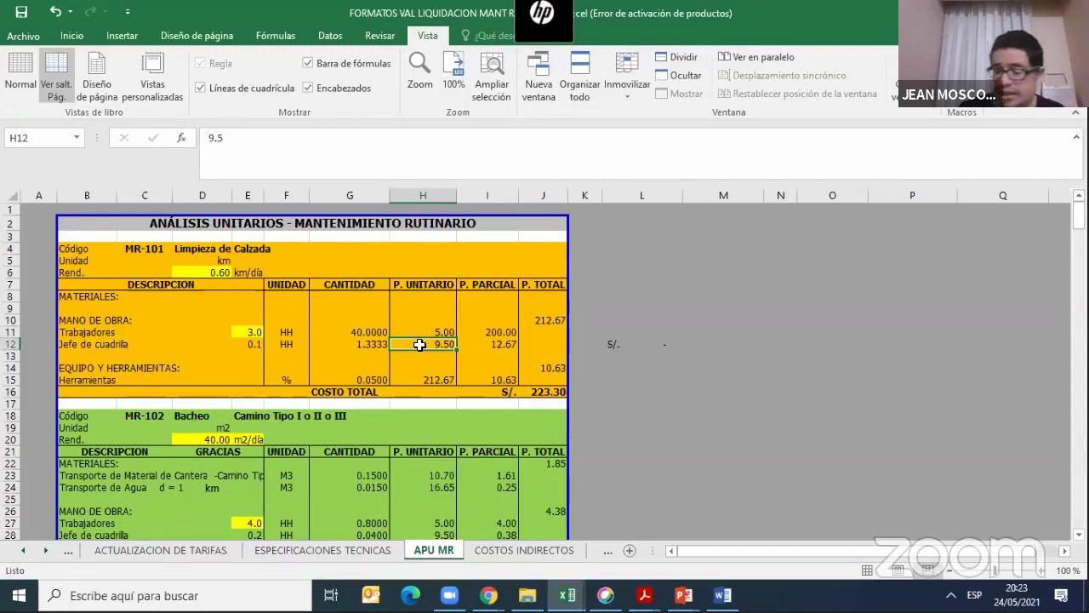
pyautogui.write('+1800*')
pyautogui.press('BackSpace')
pyautogui.write('/30/8')
pyautogui.press('Return')
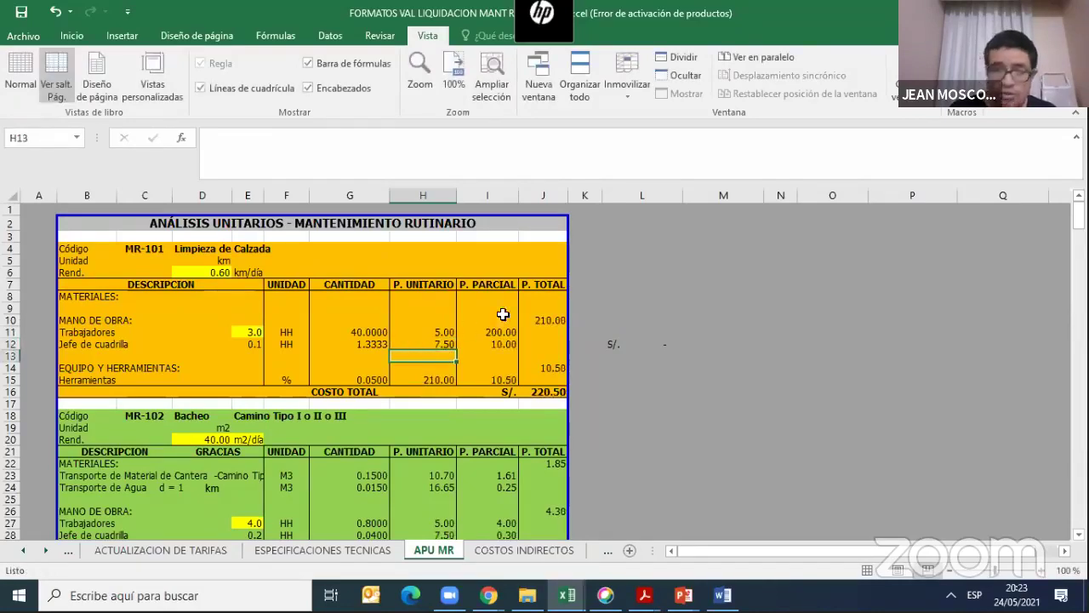
# Check the Jefe de cuadrilla partial price, the Herramientas percentage and the total cost of Limpieza de Calzada
pyautogui.click(503, 344)
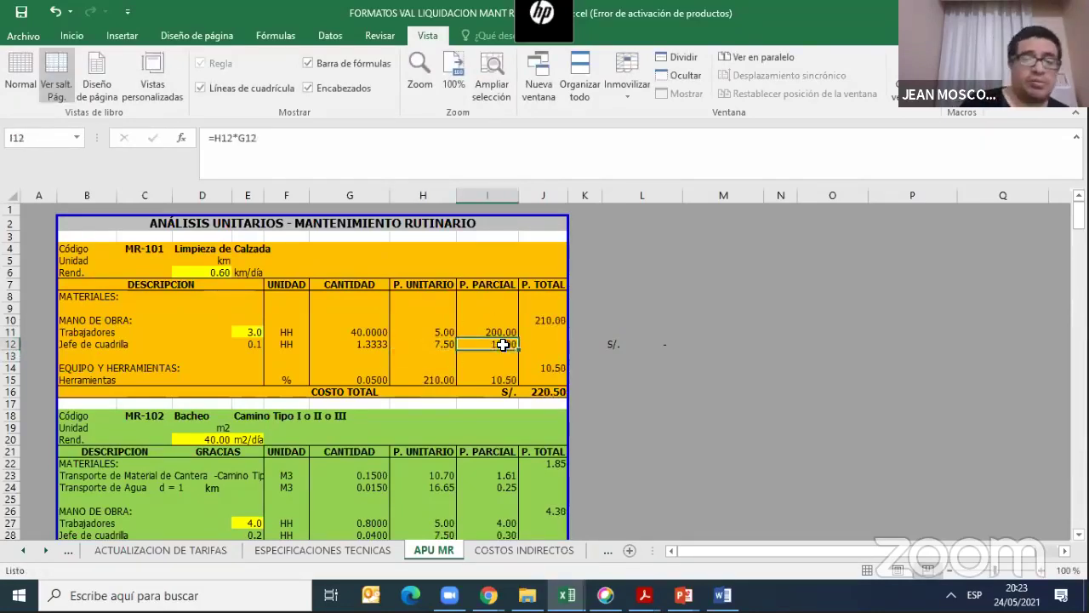
pyautogui.click(552, 392)
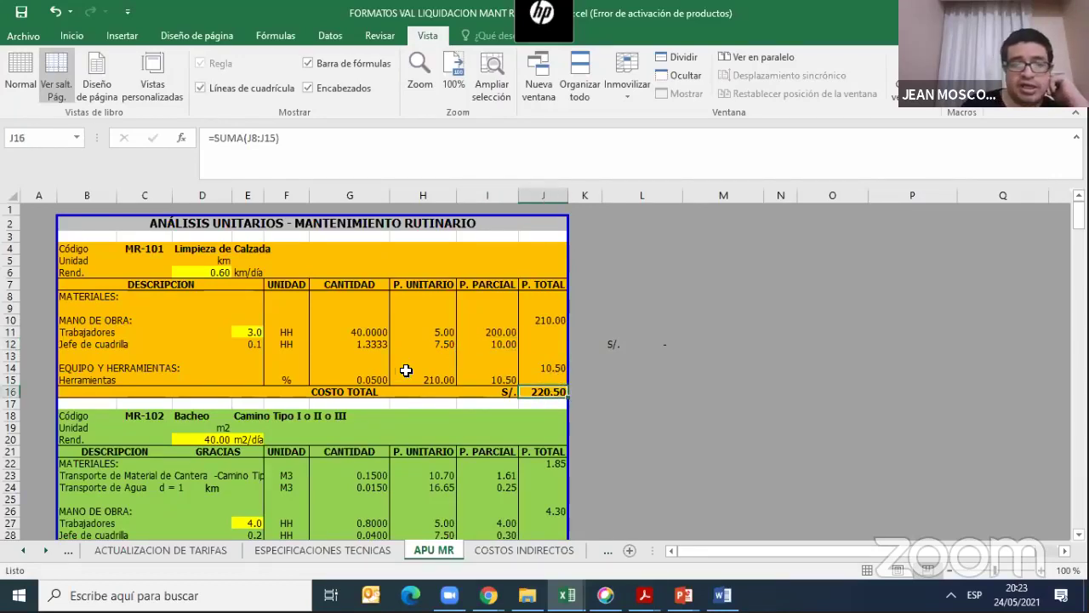
pyautogui.click(379, 381)
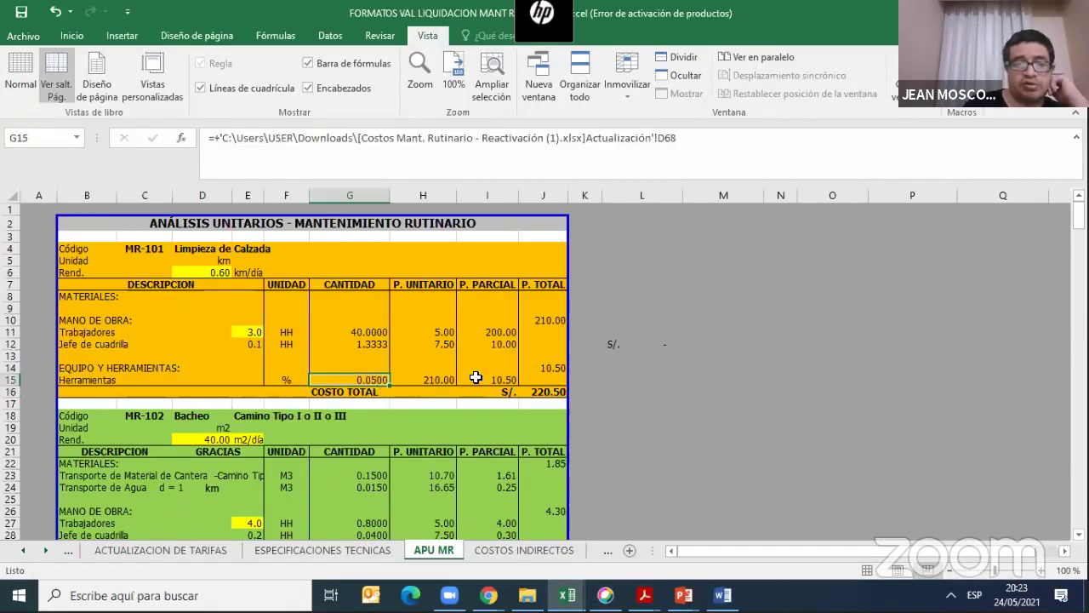
pyautogui.click(536, 391)
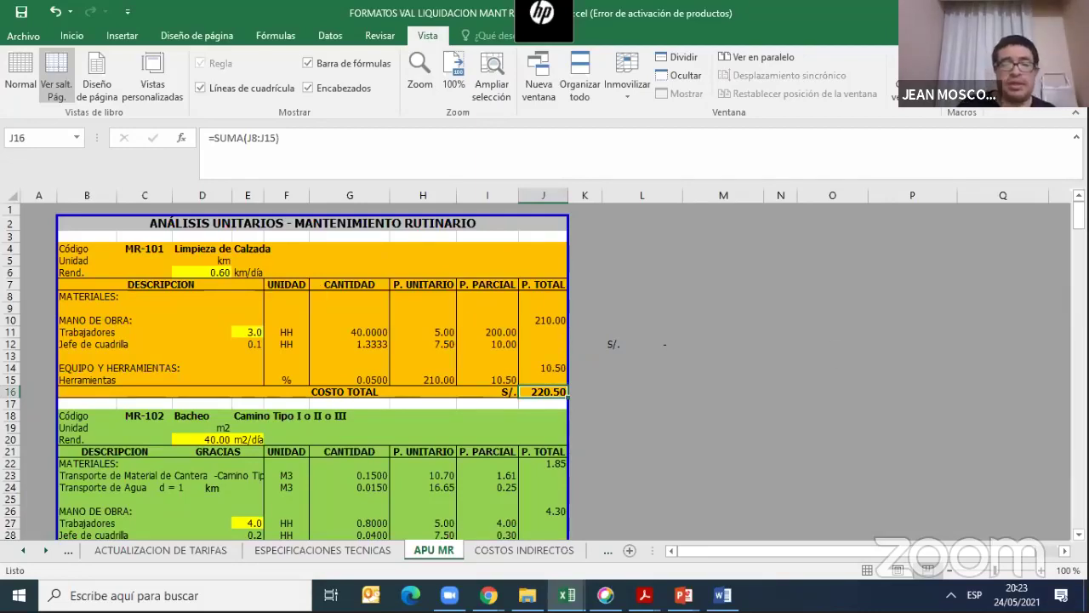
# Examine the Bacheo unit price analysis, including its material quantities, road types, yield and number of workers
pyautogui.moveTo(1078, 216); pyautogui.dragTo(1078, 234)
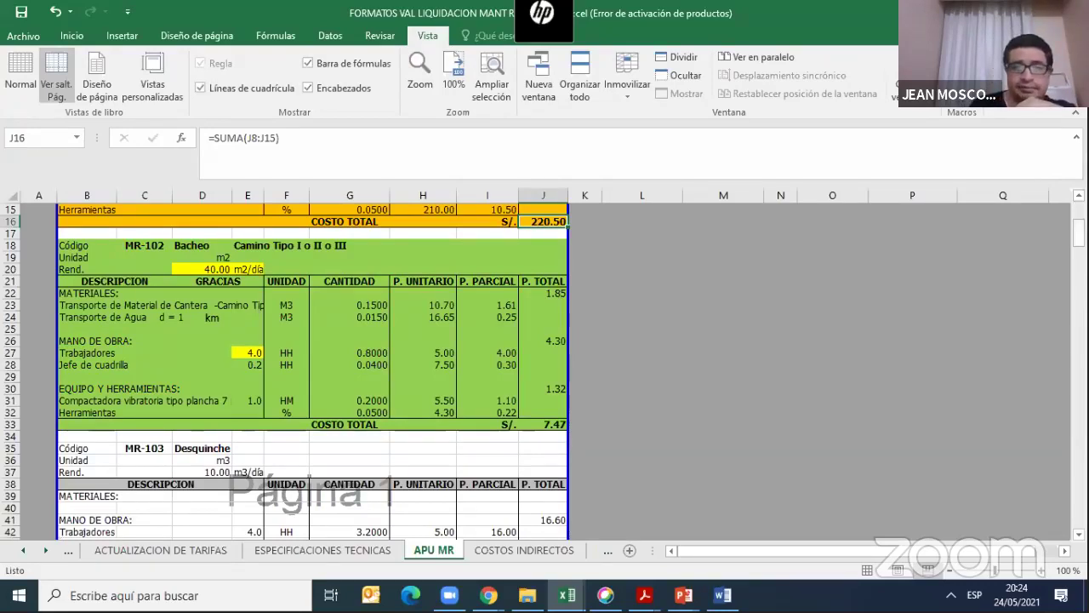
pyautogui.click(382, 315)
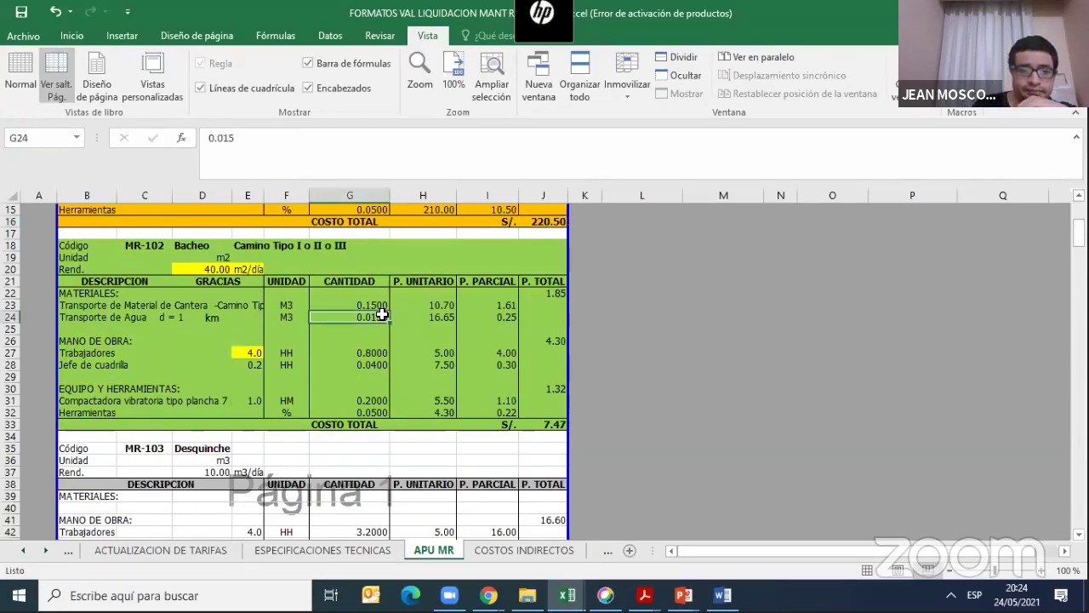
pyautogui.press('Down')
pyautogui.press('Down')
pyautogui.press('Down')
pyautogui.press('Down')
pyautogui.press('Down')
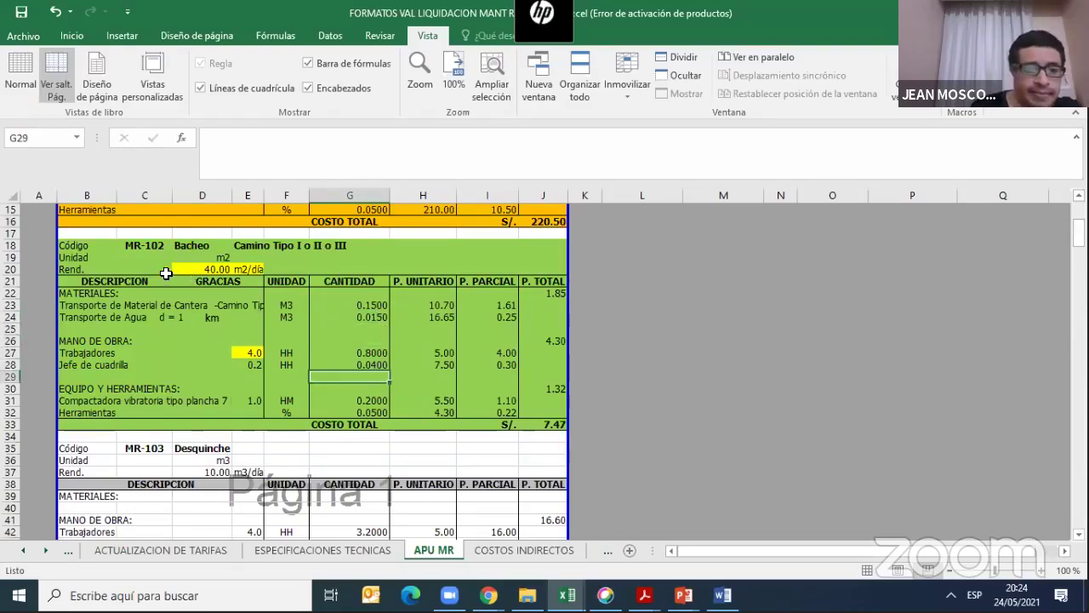
pyautogui.click(287, 246)
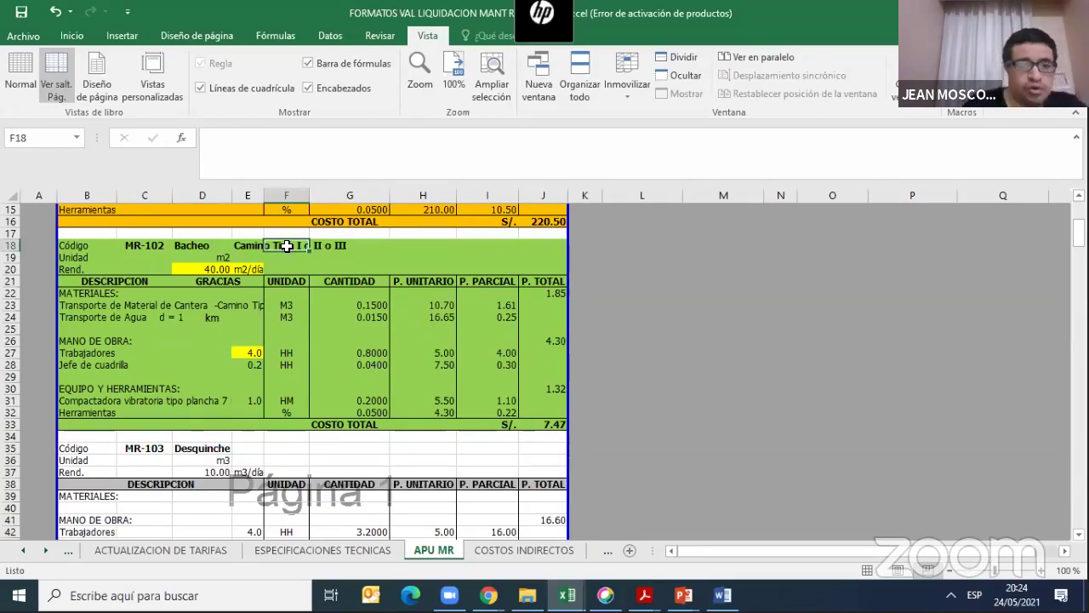
pyautogui.click(225, 269)
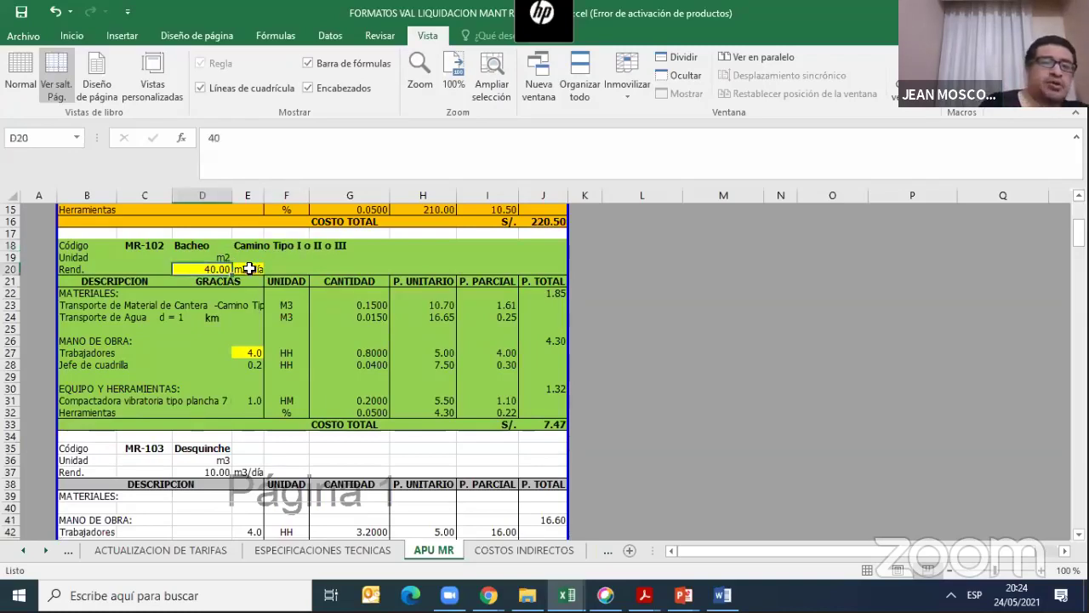
pyautogui.click(245, 353)
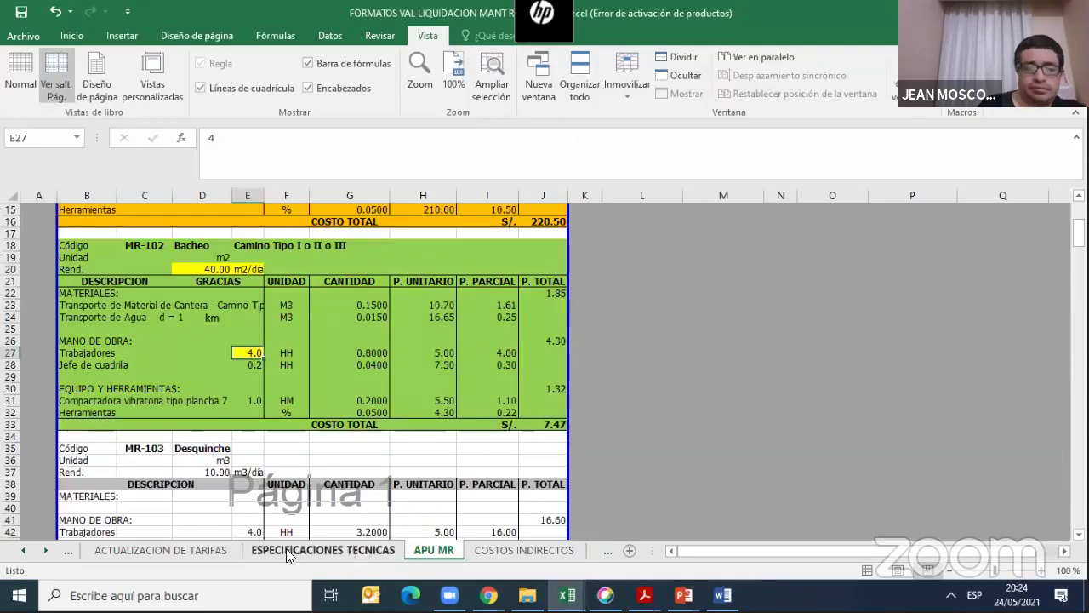
# Compare the Bacheo yield and crew size between the Rendimientos table in ACTUALIZACION DE TARIFAS and the APU MR sheet
pyautogui.click(160, 550)
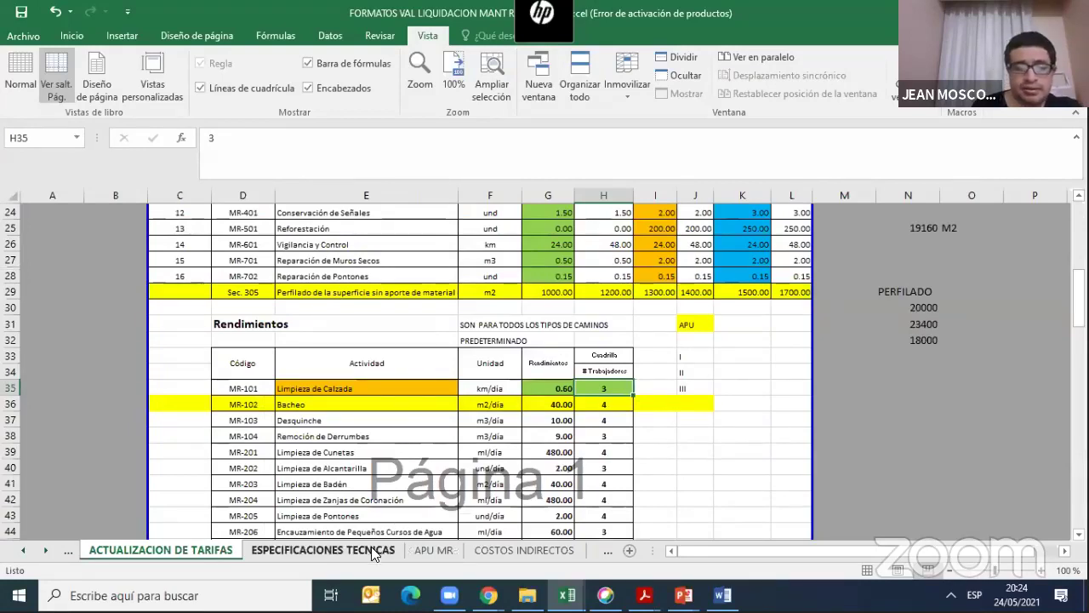
pyautogui.click(426, 550)
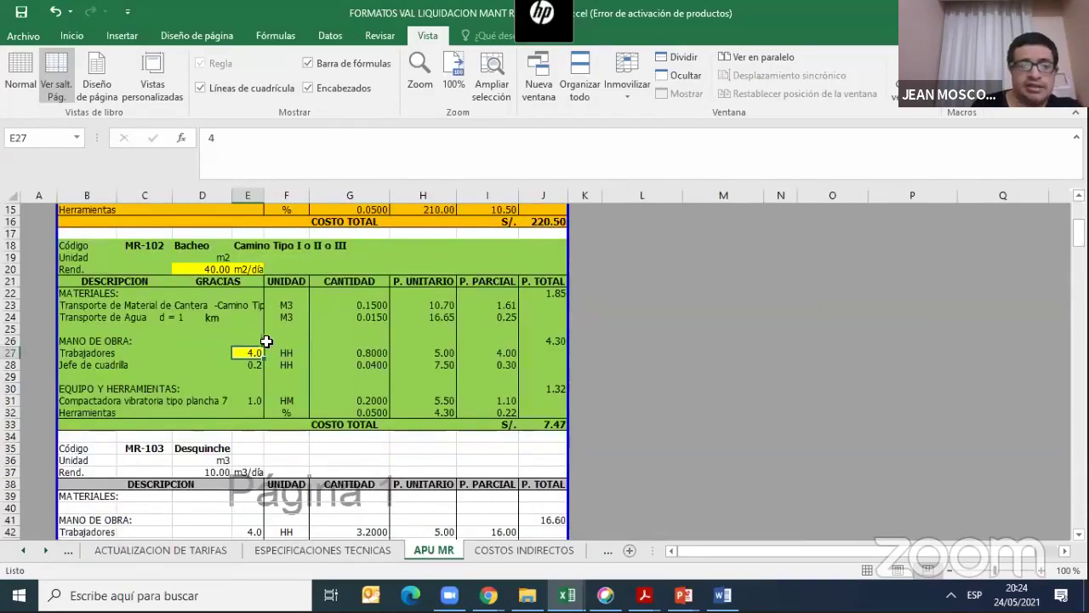
pyautogui.click(201, 550)
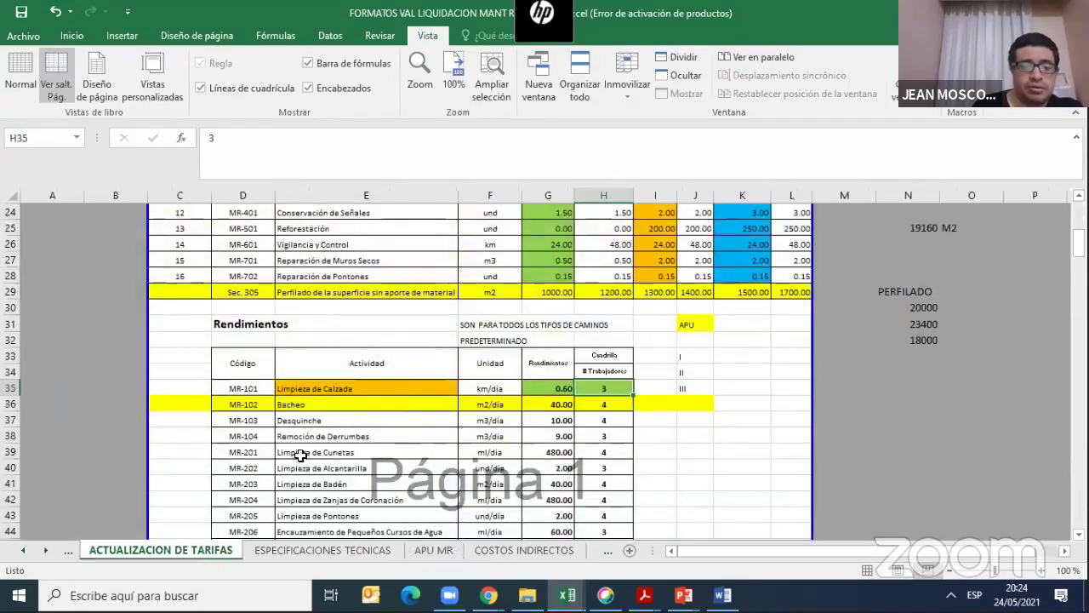
pyautogui.click(431, 551)
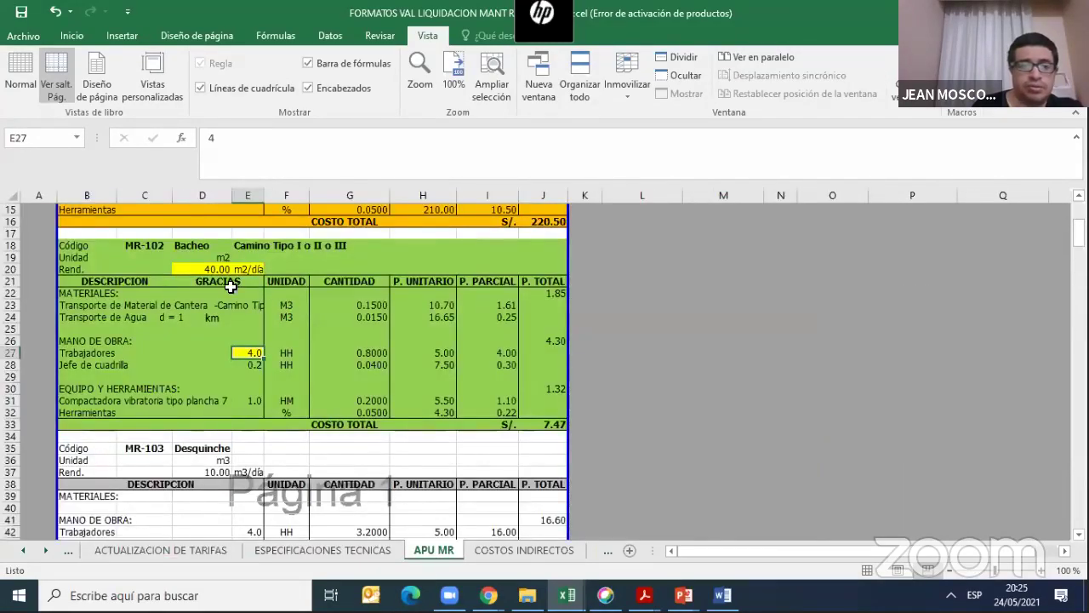
pyautogui.click(201, 550)
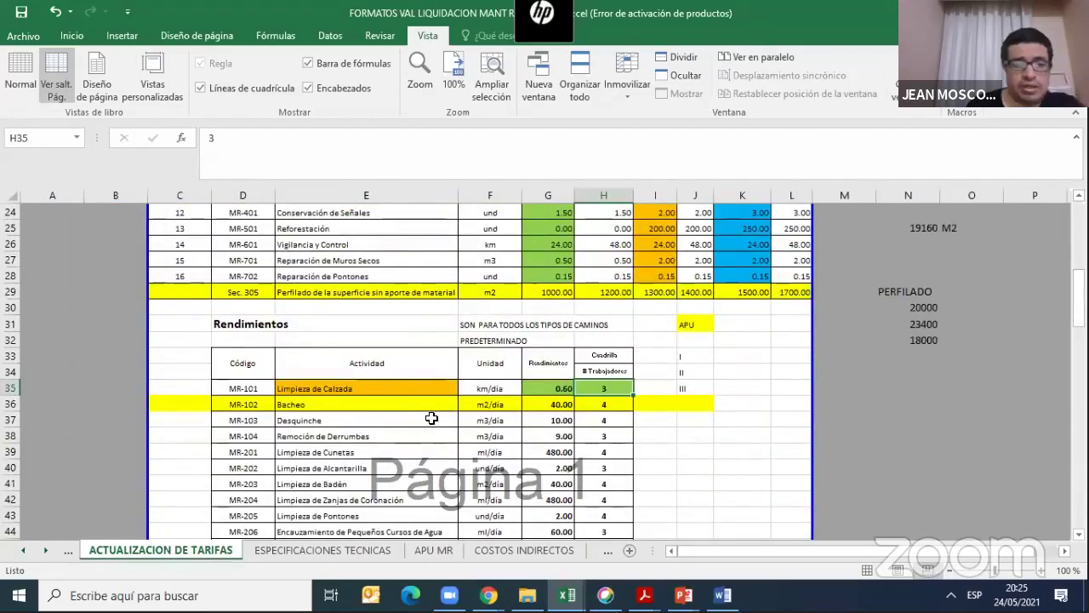
# Review the Bacheo row in the Rendimientos table, including its activity name, daily yield and number of workers
pyautogui.click(392, 405)
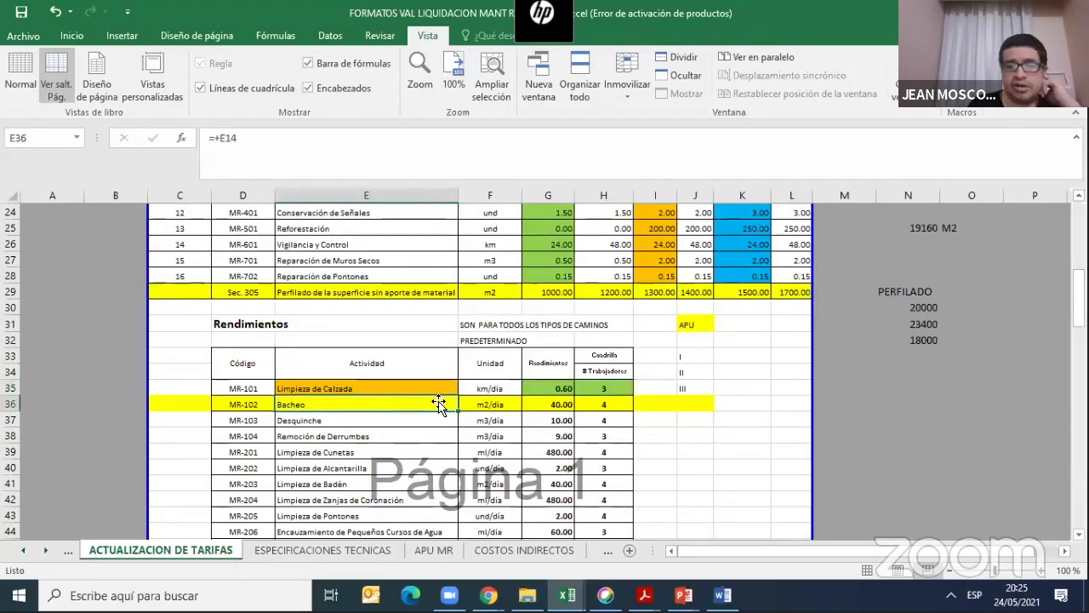
pyautogui.click(561, 402)
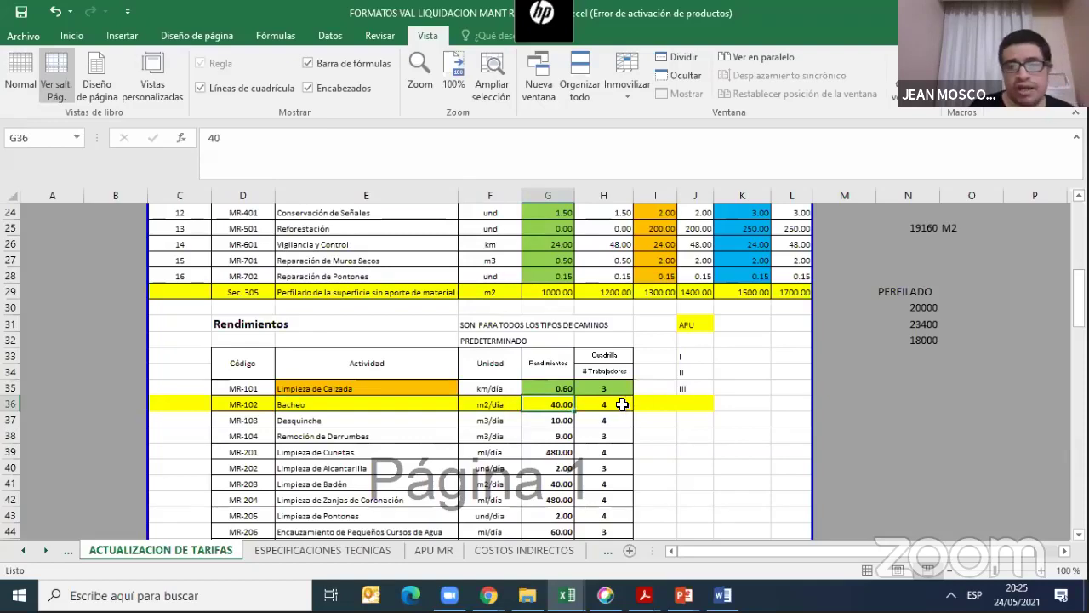
pyautogui.click(626, 404)
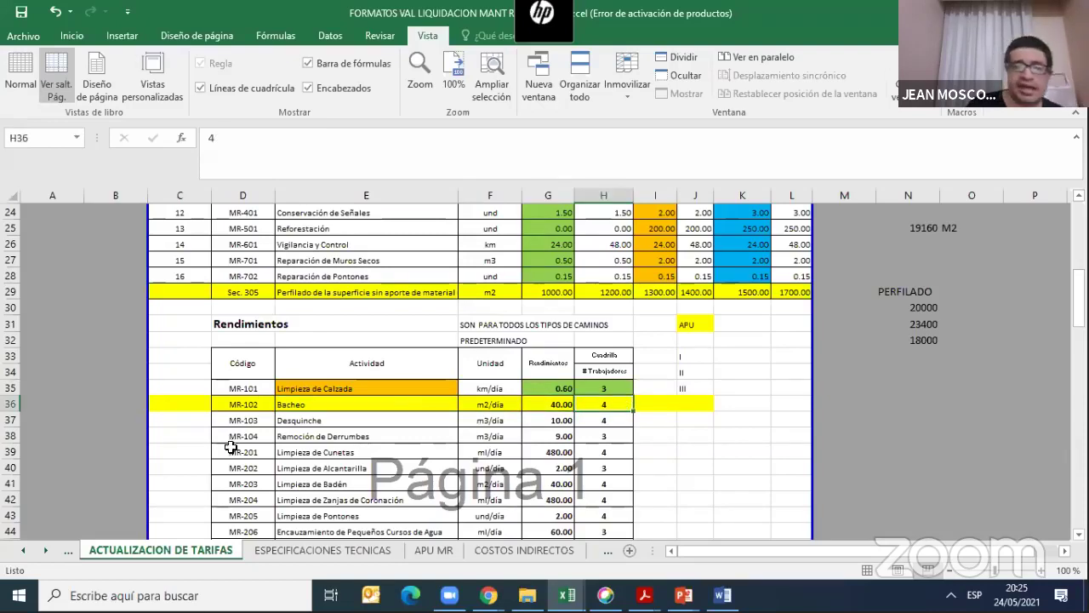
pyautogui.moveTo(1078, 296)
pyautogui.mouseDown()
pyautogui.moveTo(1078, 310)
pyautogui.moveTo(1078, 300)
pyautogui.mouseUp()
# Check the compactadora's quantity and unit price and the Transporte de Agua quantity in the Bacheo analysis on the APU MR sheet
pyautogui.click(449, 551)
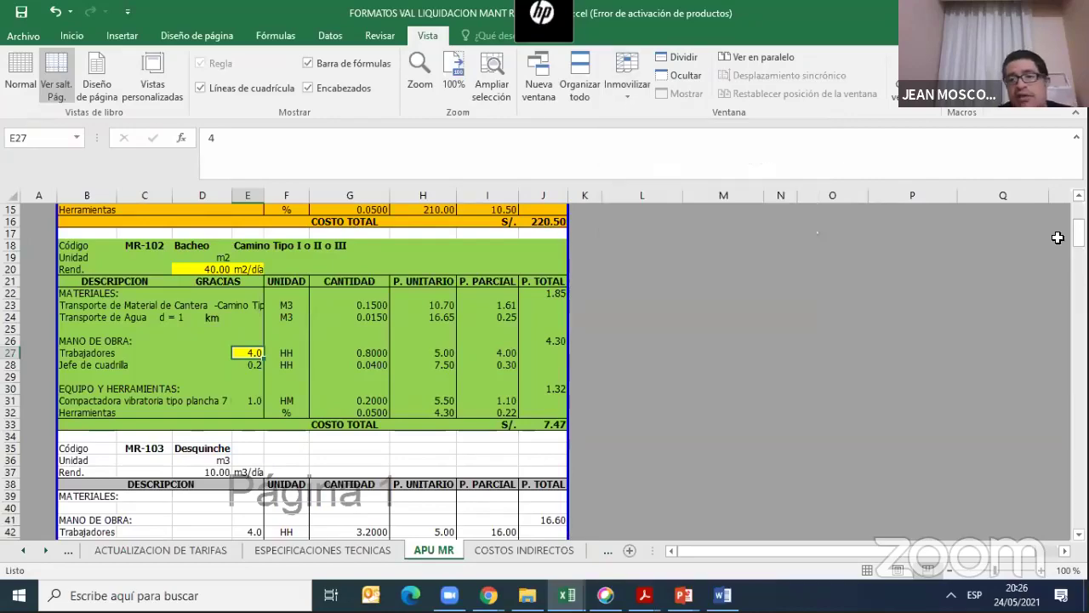
pyautogui.moveTo(1078, 230); pyautogui.dragTo(1078, 225)
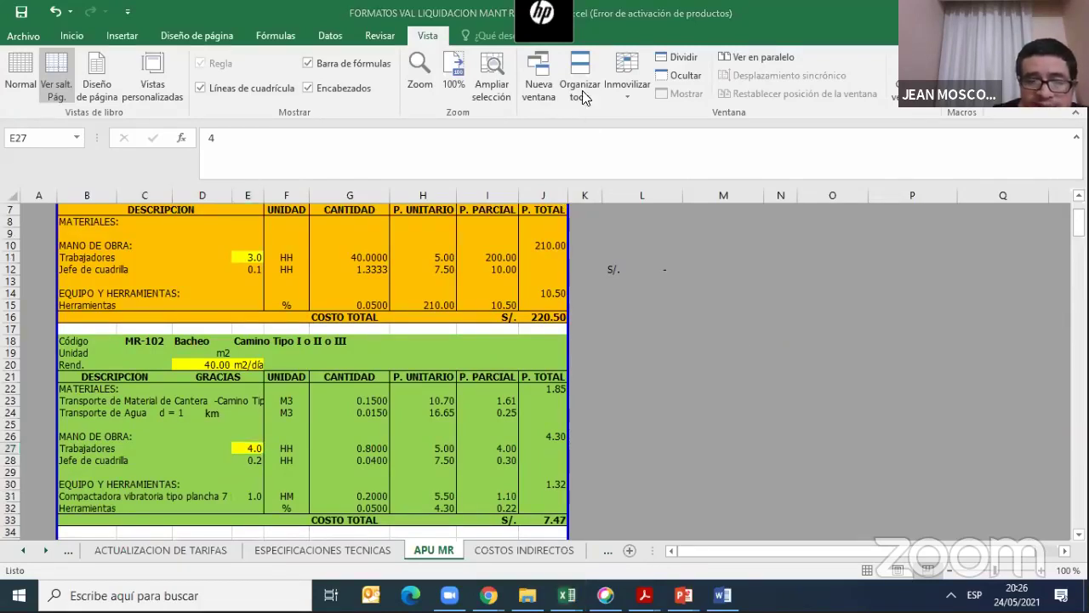
pyautogui.click(373, 496)
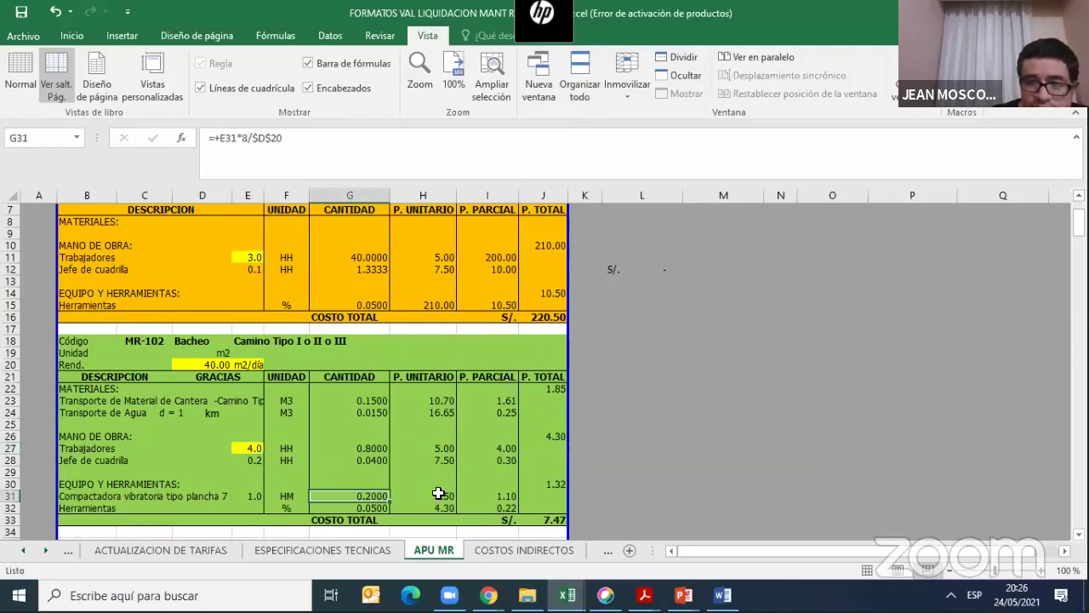
pyautogui.click(440, 496)
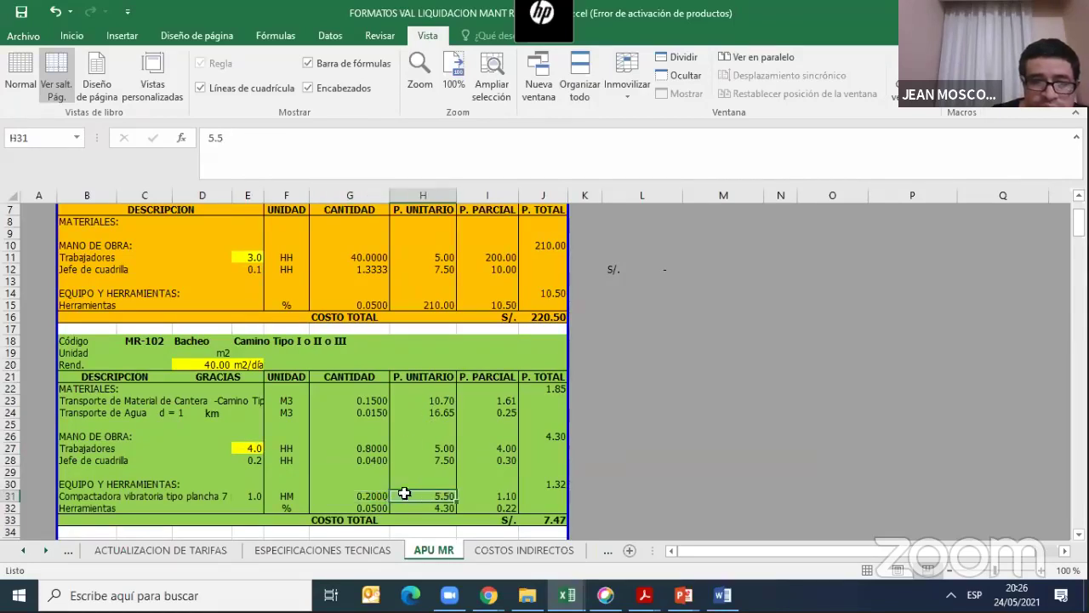
pyautogui.click(377, 411)
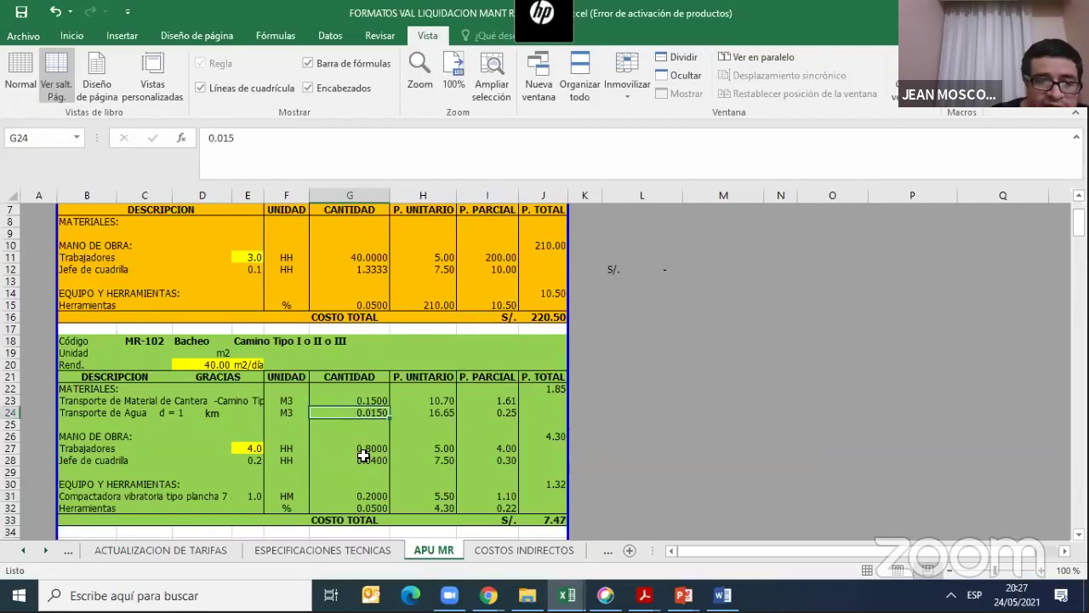
pyautogui.doubleClick(365, 449)
pyautogui.write('+4*0')
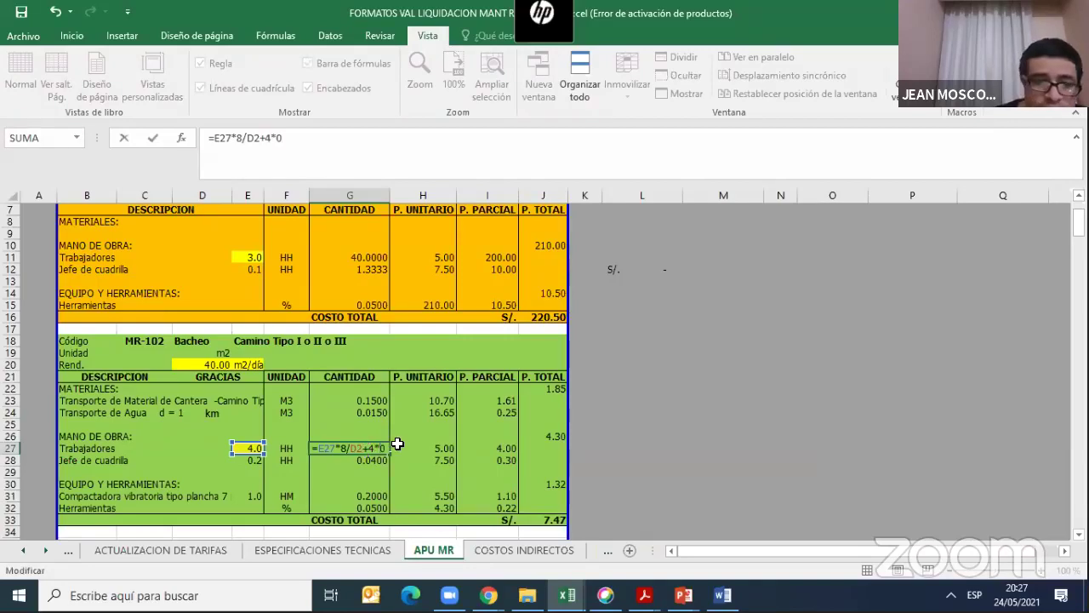
pyautogui.press('BackSpace')
pyautogui.press('BackSpace')
pyautogui.press('BackSpace')
pyautogui.press('BackSpace')
pyautogui.press('BackSpace')
pyautogui.press('BackSpace')
pyautogui.press('BackSpace')
pyautogui.press('BackSpace')
pyautogui.press('BackSpace')
pyautogui.press('BackSpace')
pyautogui.press('BackSpace')
pyautogui.press('BackSpace')
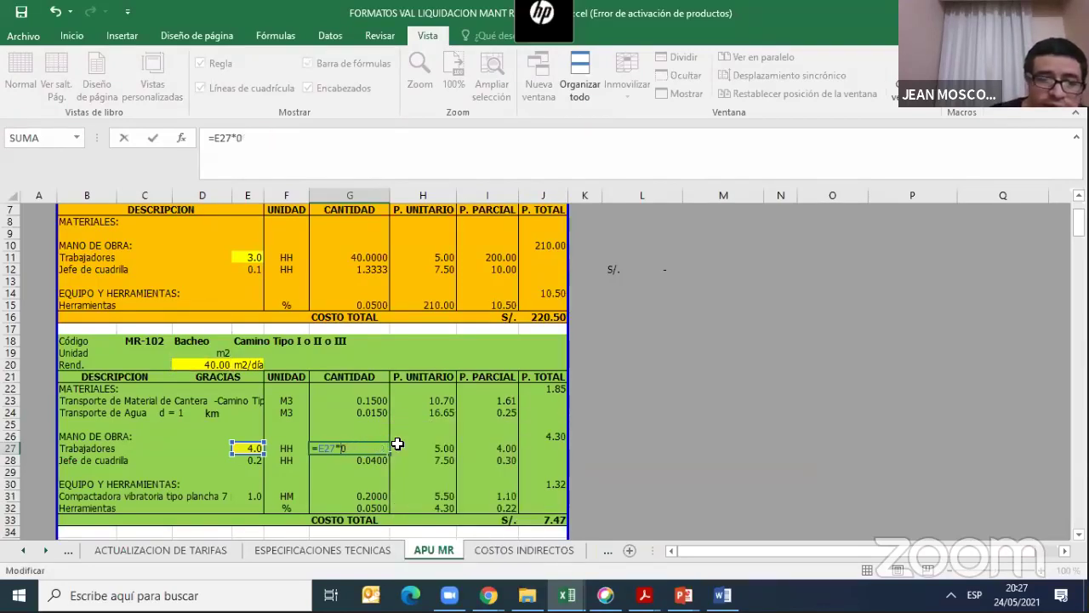
# Calculate the Bacheo Trabajadores quantity in G27 with +E27*8/D20
pyautogui.write('+')
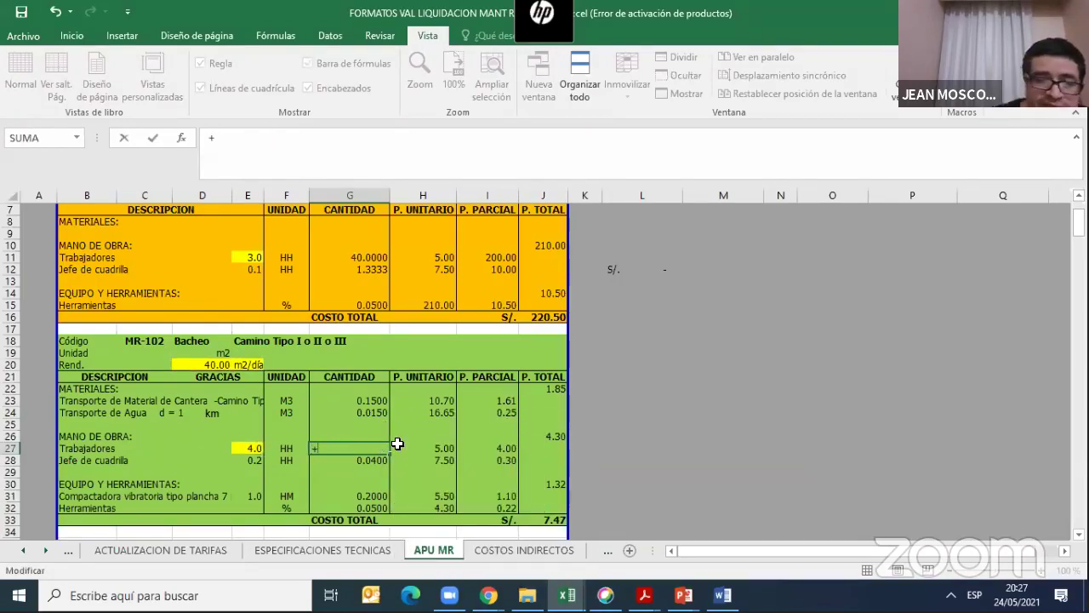
pyautogui.click(240, 451)
pyautogui.write('*8/')
pyautogui.click(205, 364)
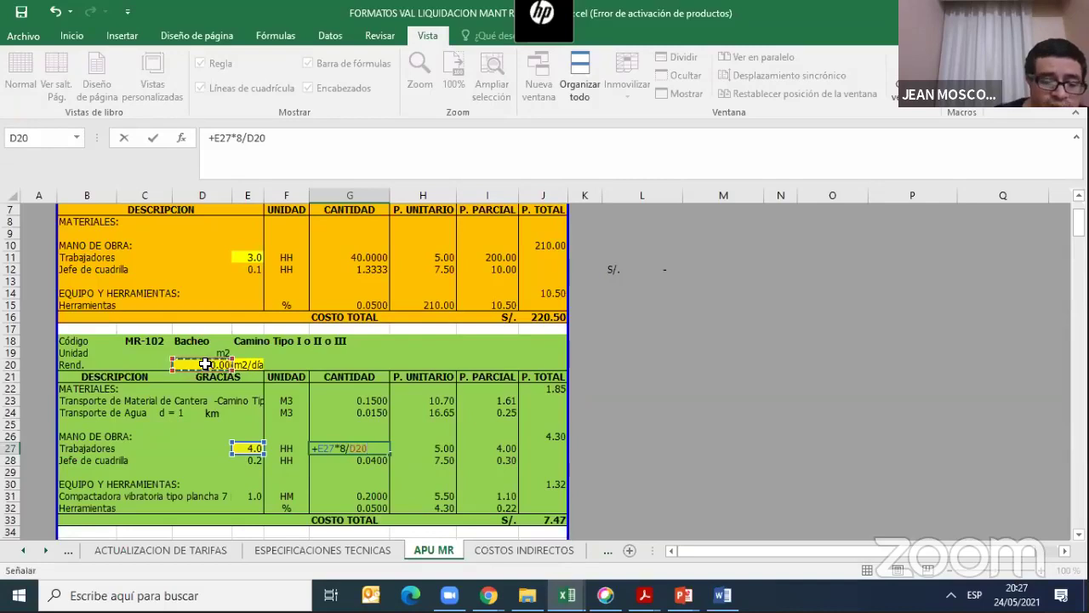
pyautogui.hotkey('ctrl', 'Return')
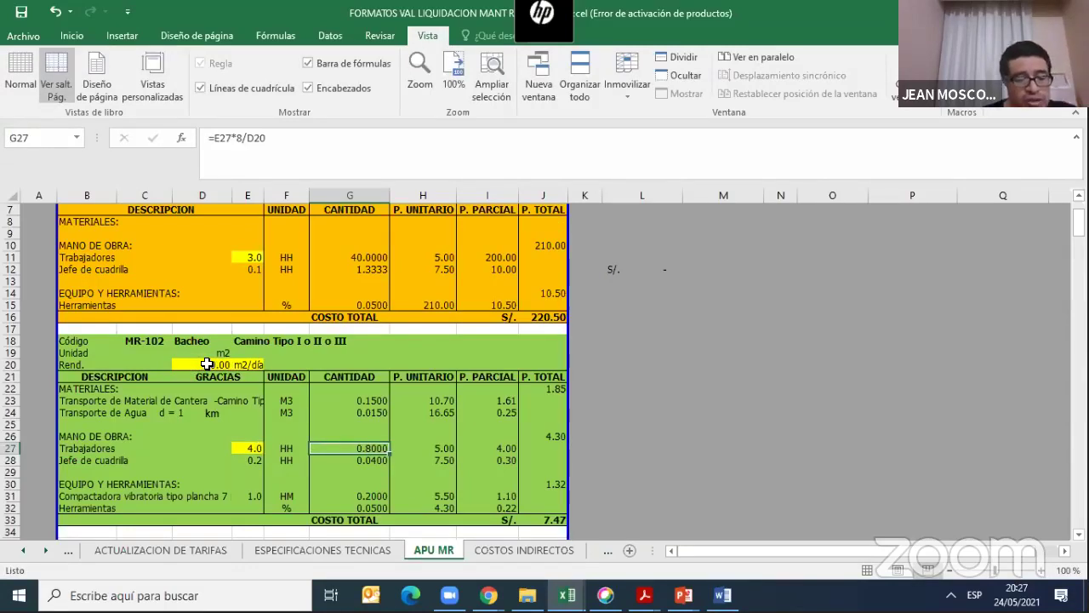
# Check the yield in D20 and re-enter the Bacheo Trabajadores quantity formula in G27 as +E27*8/D20
pyautogui.click(206, 364)
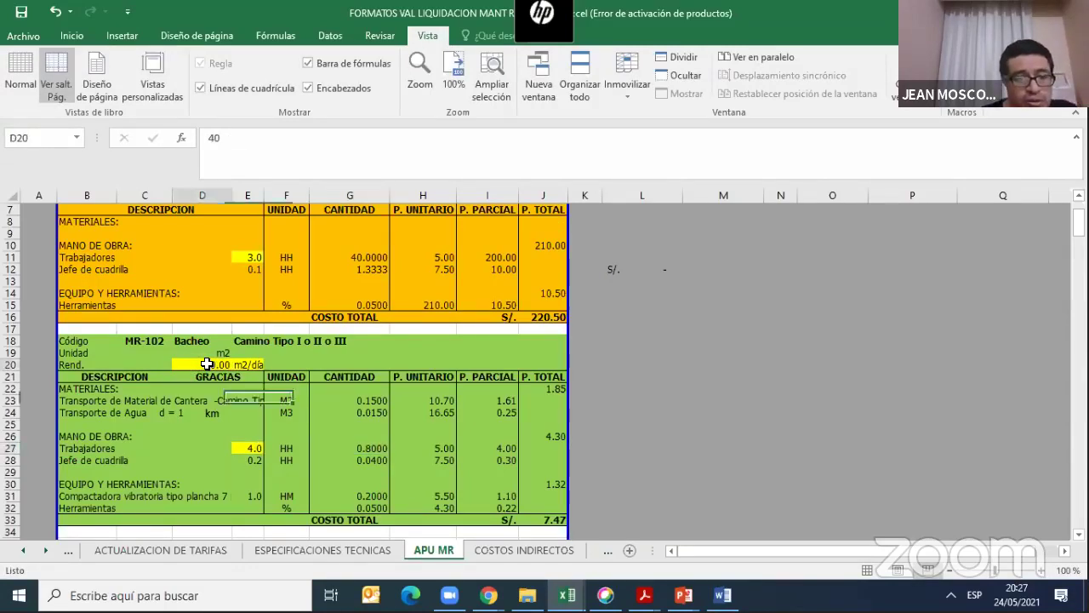
pyautogui.click(372, 450)
pyautogui.write('+')
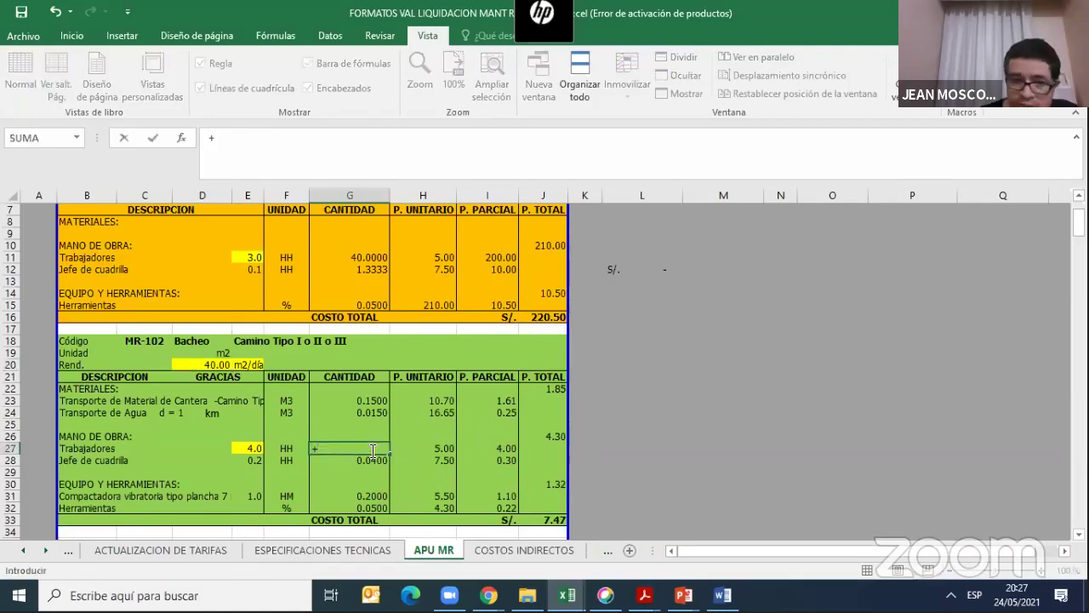
pyautogui.click(257, 448)
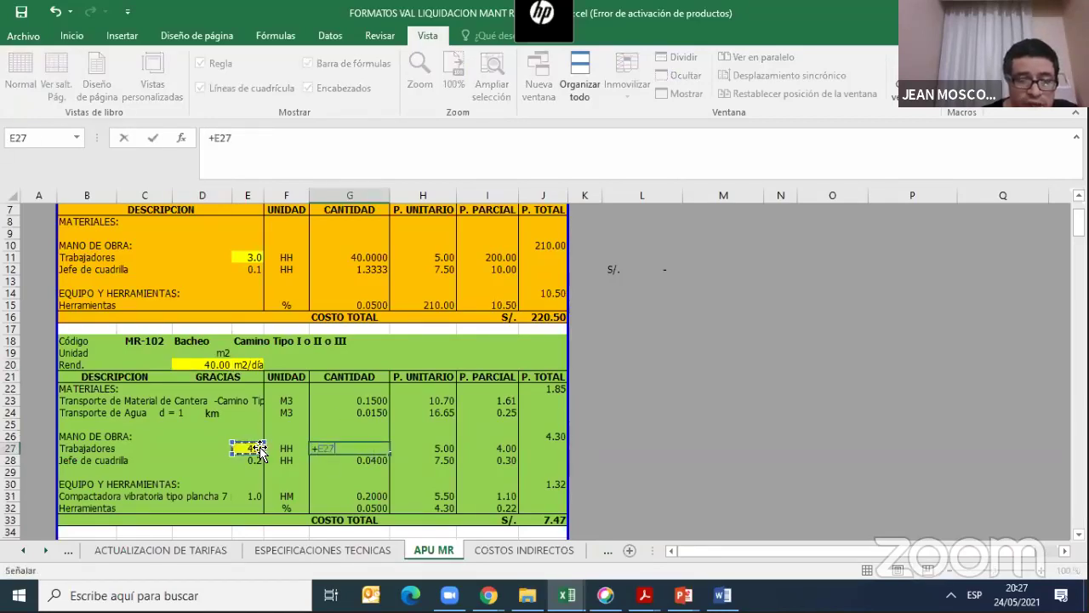
pyautogui.write('*8/')
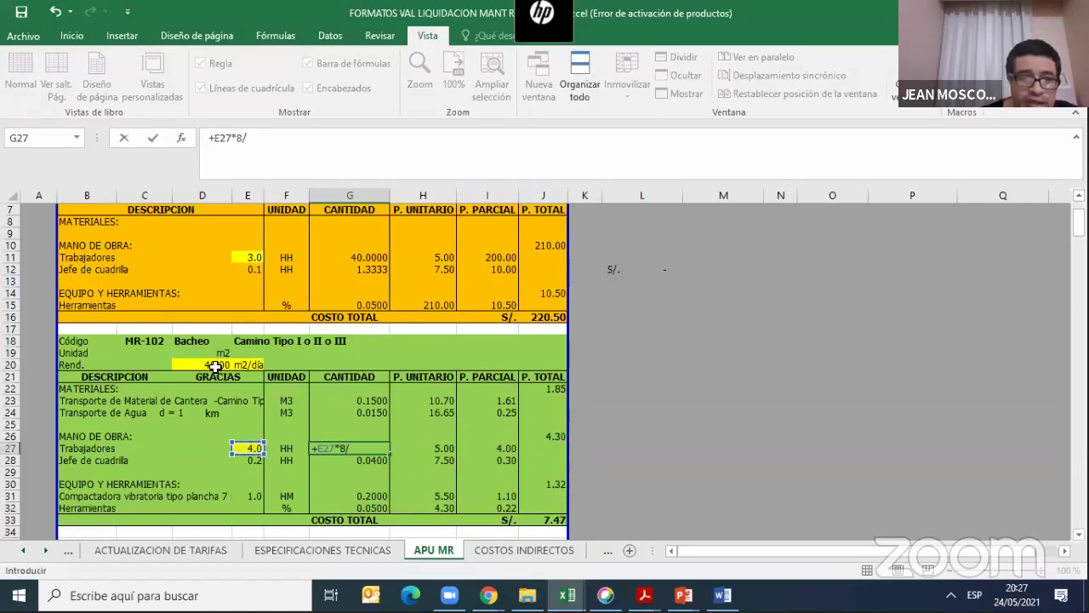
pyautogui.click(193, 363)
pyautogui.press('Return')
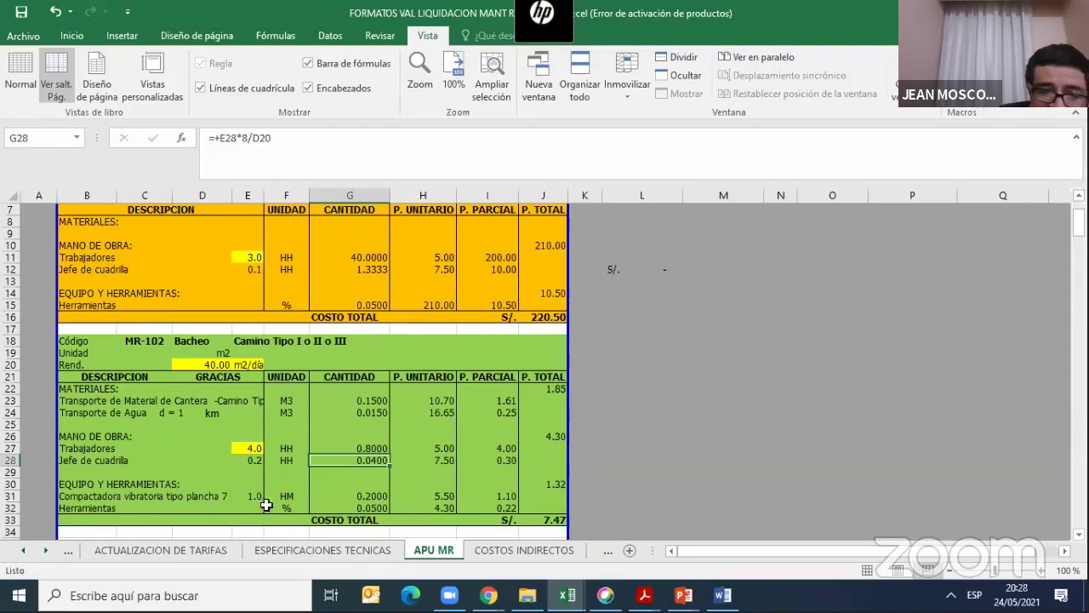
# Trace the Bacheo Herramientas percentage in G32 and its unit price in H32 to the Mano de Obra total in J26
pyautogui.click(372, 508)
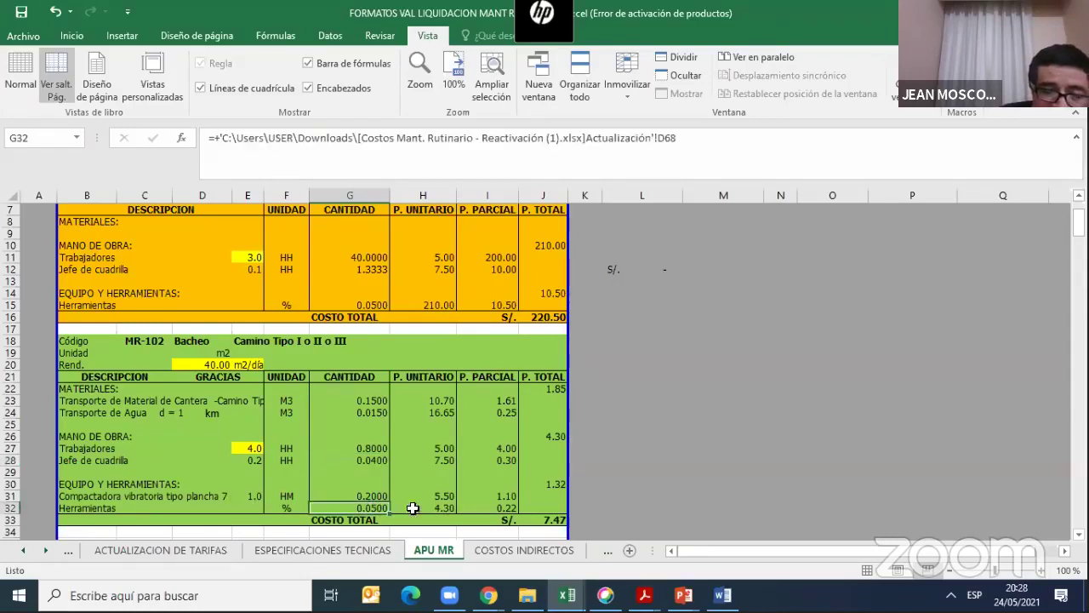
pyautogui.click(440, 508)
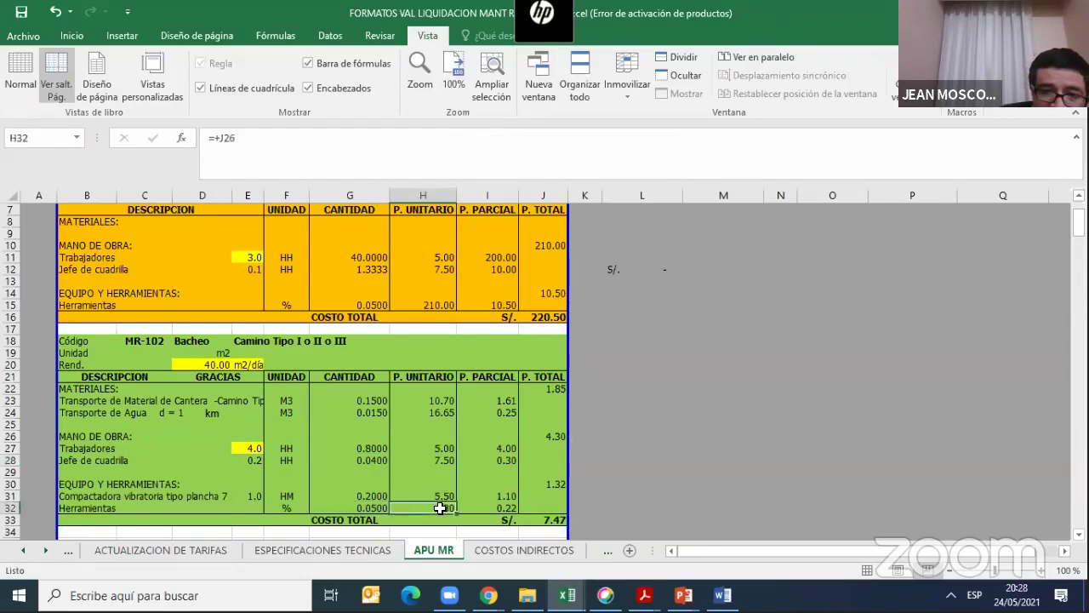
pyautogui.click(550, 438)
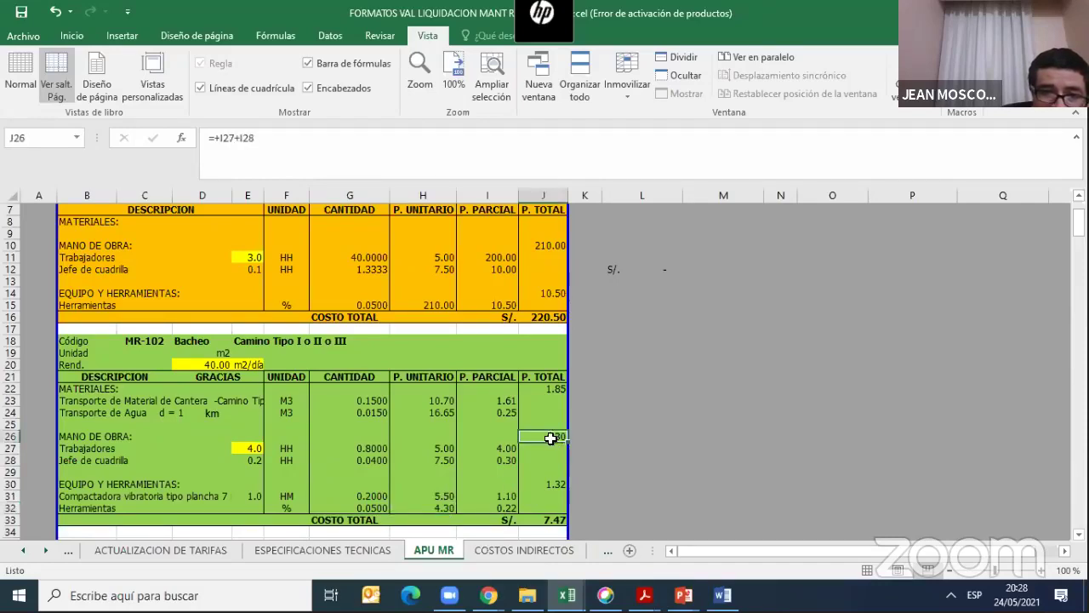
pyautogui.click(444, 507)
# Examine the quantity formula, unit price and partial price of the Compactadora vibratoria in the Bacheo equipment section
pyautogui.click(374, 496)
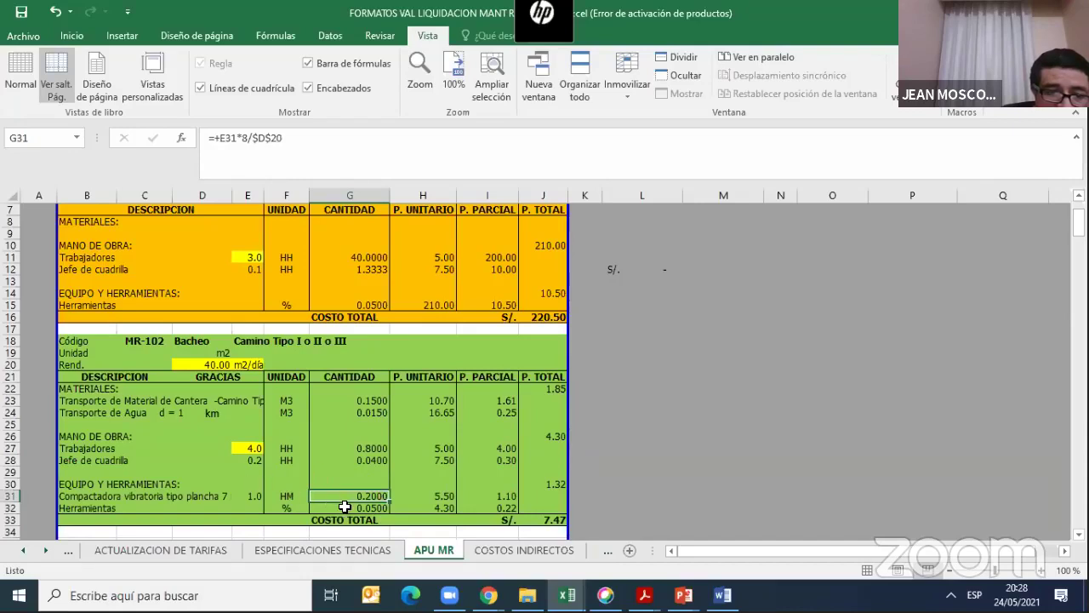
pyautogui.click(346, 507)
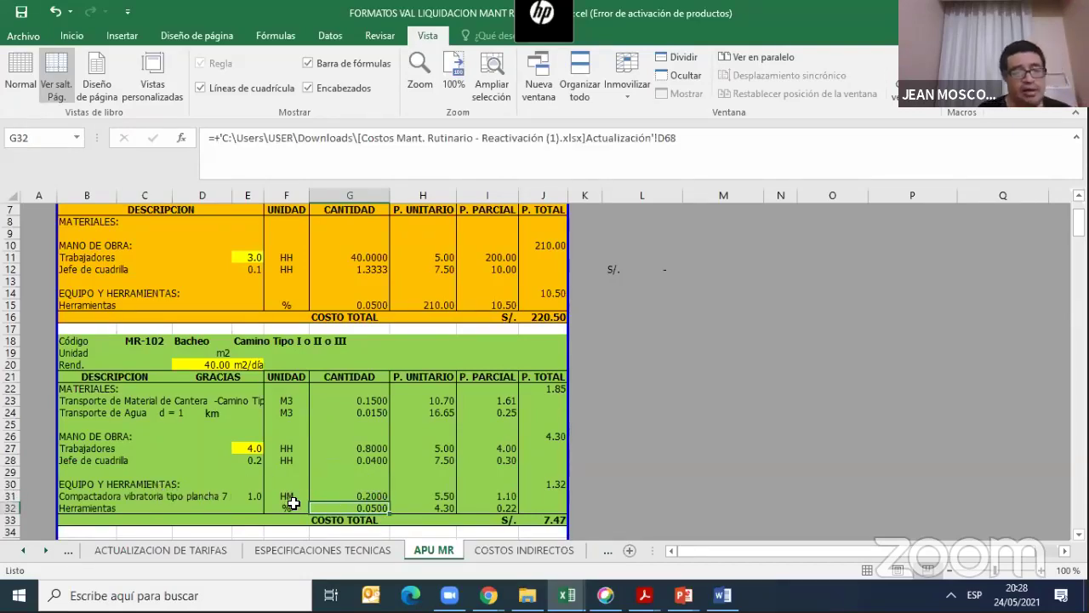
pyautogui.click(437, 495)
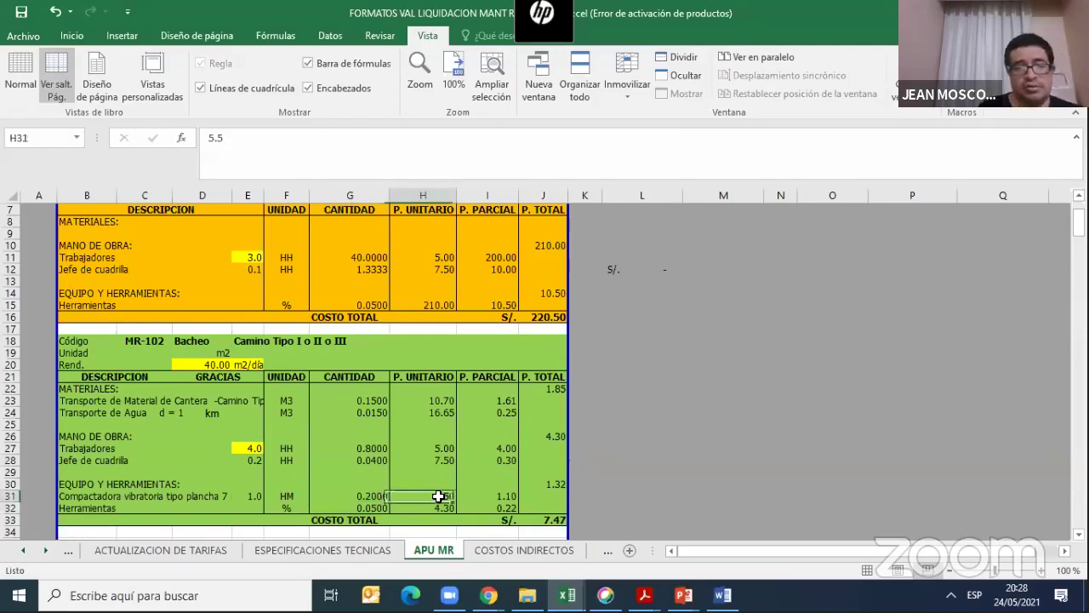
pyautogui.click(363, 491)
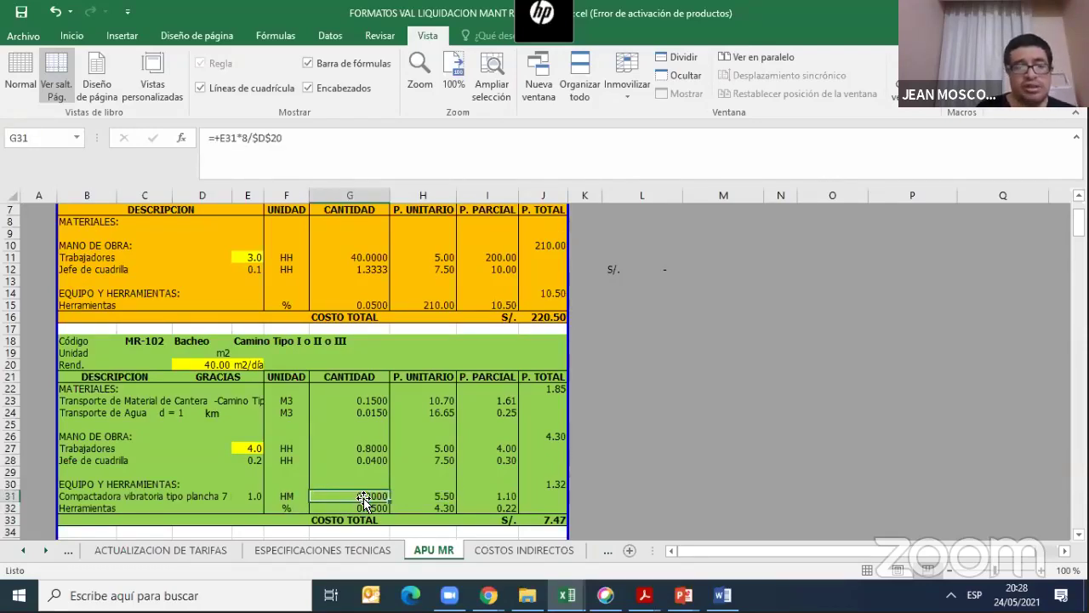
pyautogui.doubleClick(363, 496)
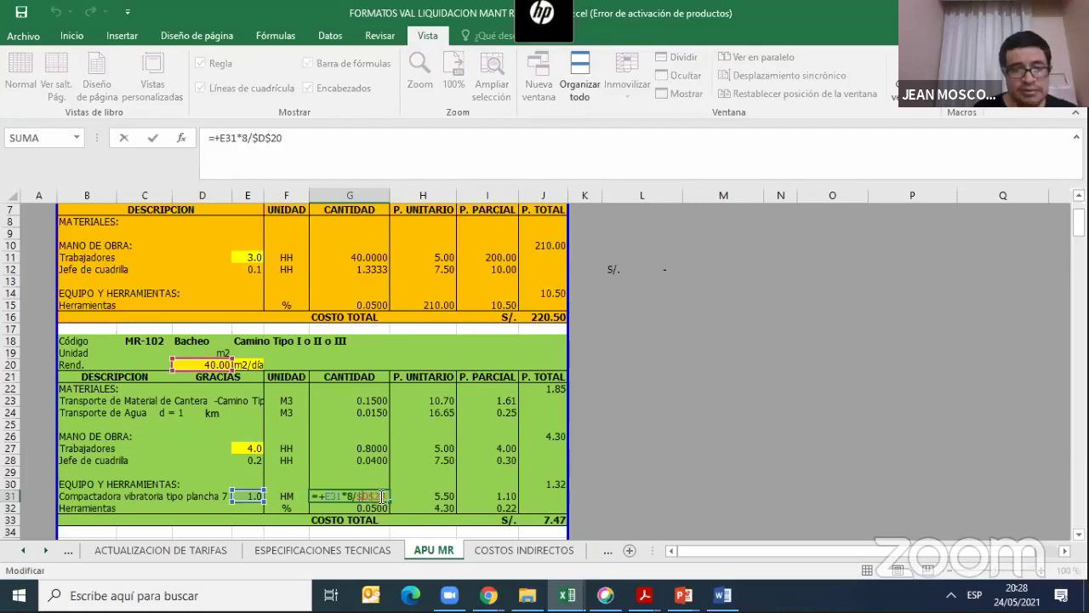
pyautogui.press('Escape')
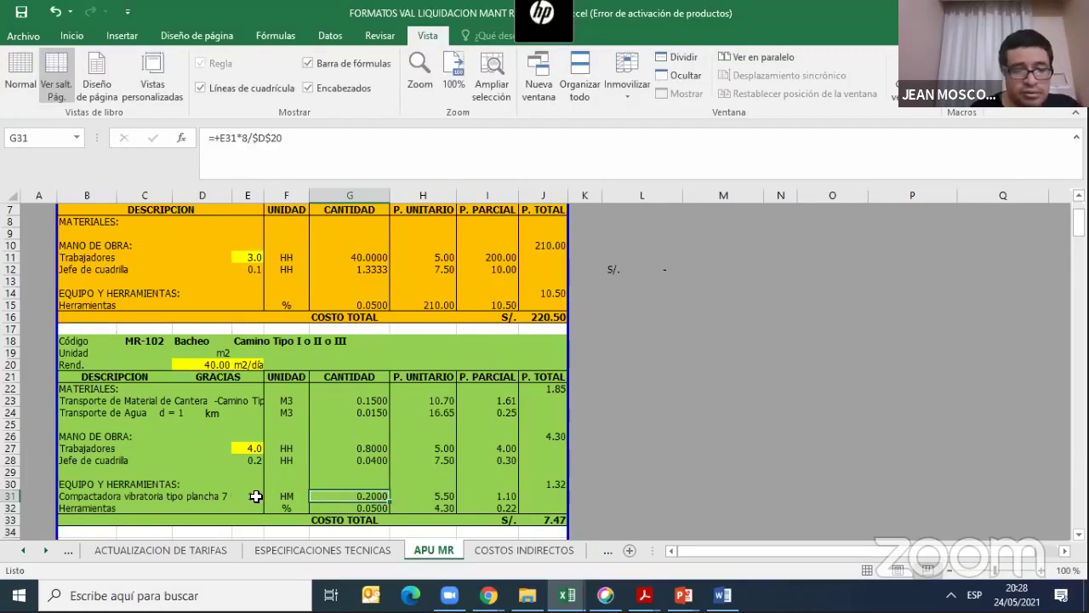
pyautogui.click(442, 496)
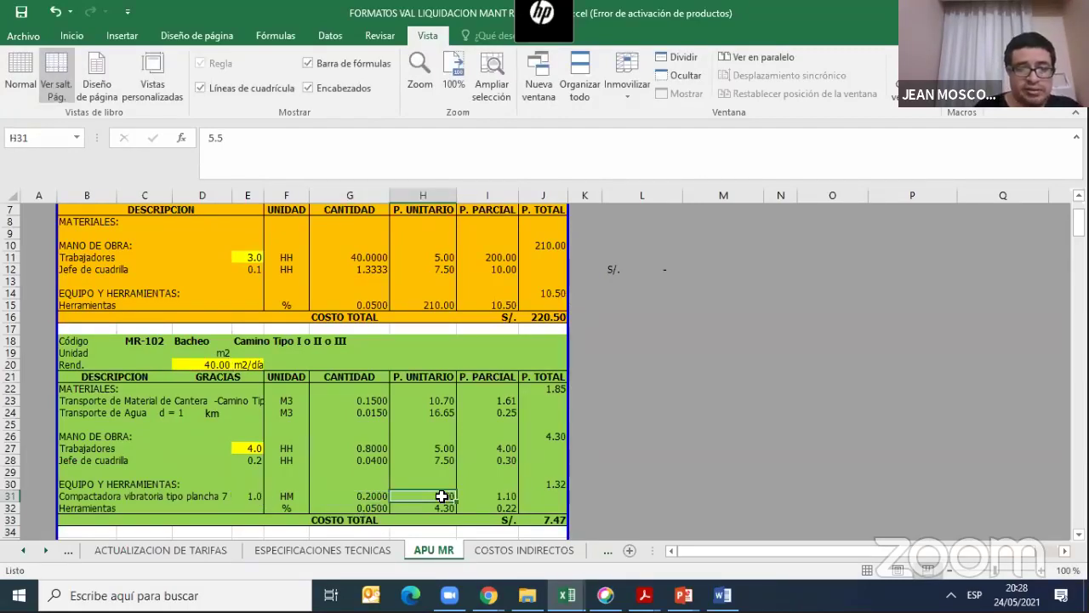
pyautogui.doubleClick(499, 495)
pyautogui.press('Escape')
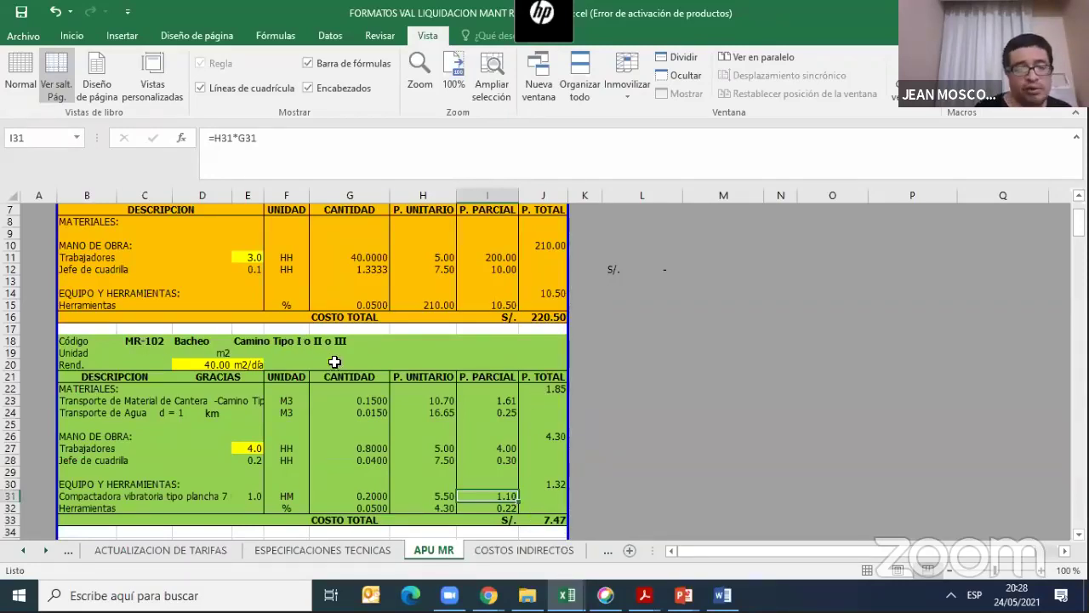
# Examine the Perfilado de la superficie sin aporte de material analysis and its Agua para riego subpartida, selecting their cell range
pyautogui.moveTo(1078, 223); pyautogui.dragTo(1032, 485)
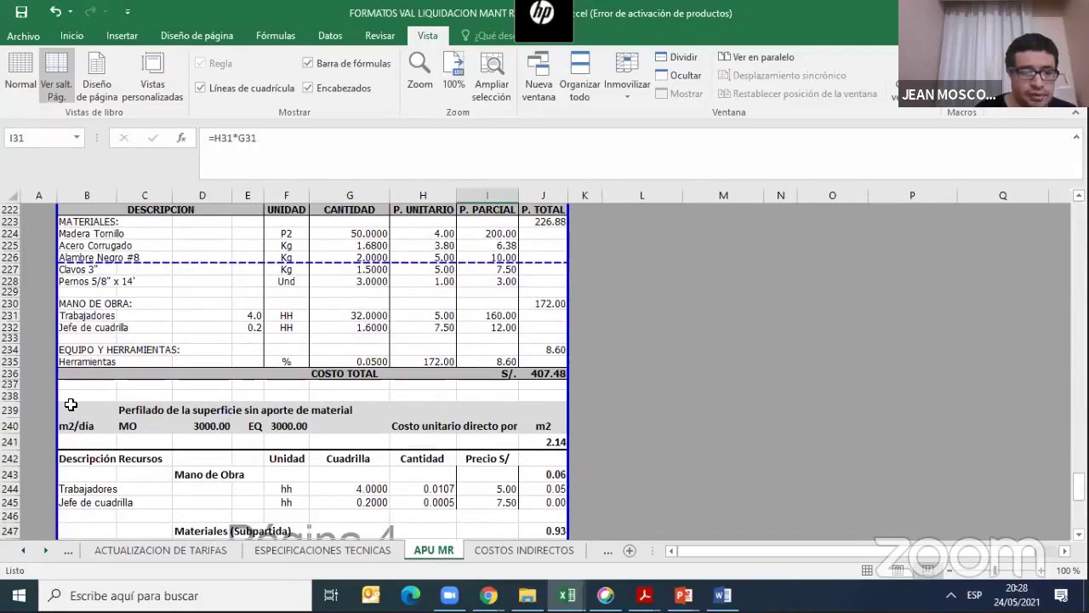
pyautogui.moveTo(70, 404); pyautogui.dragTo(564, 516)
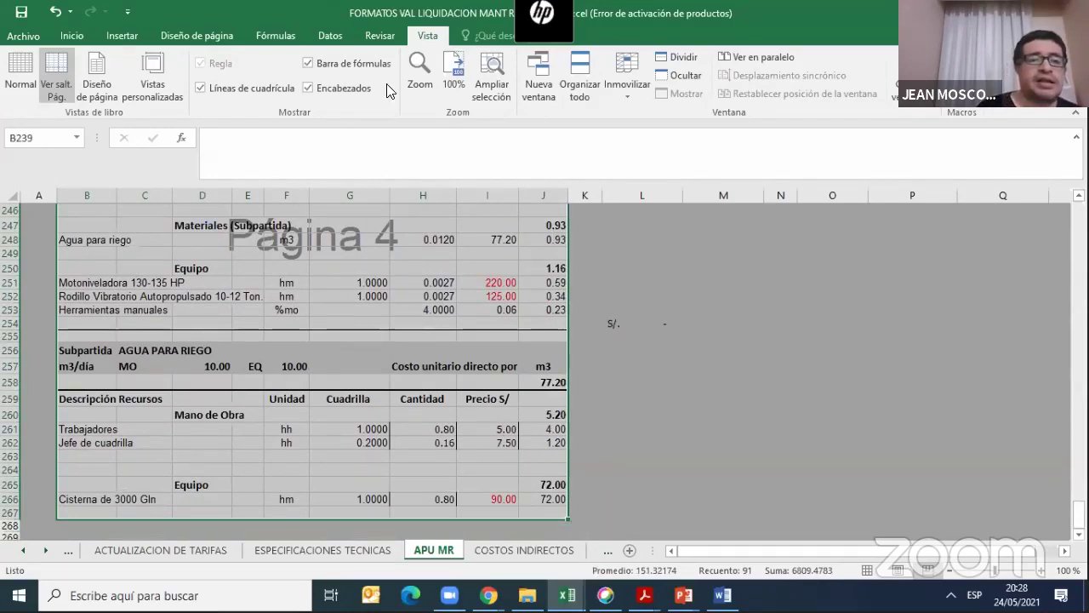
pyautogui.click(82, 34)
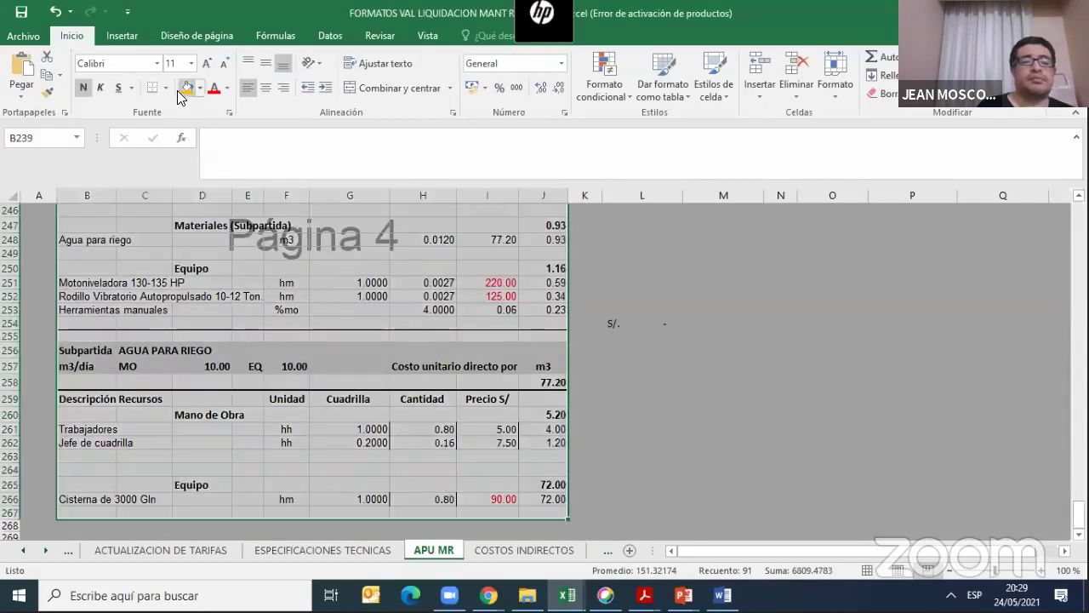
pyautogui.click(725, 400)
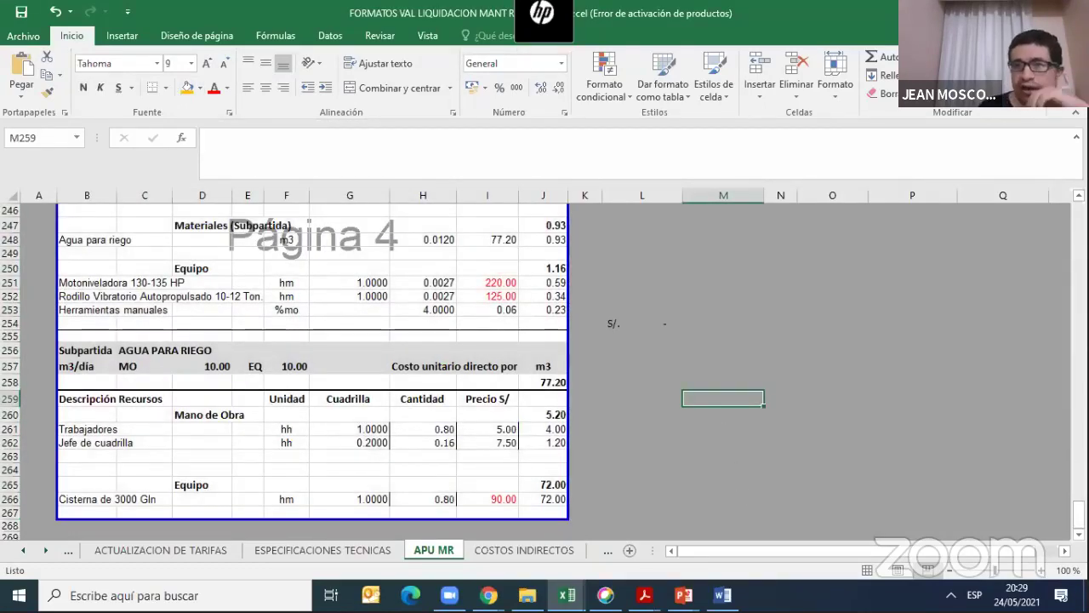
pyautogui.scroll(1, 383, 365)
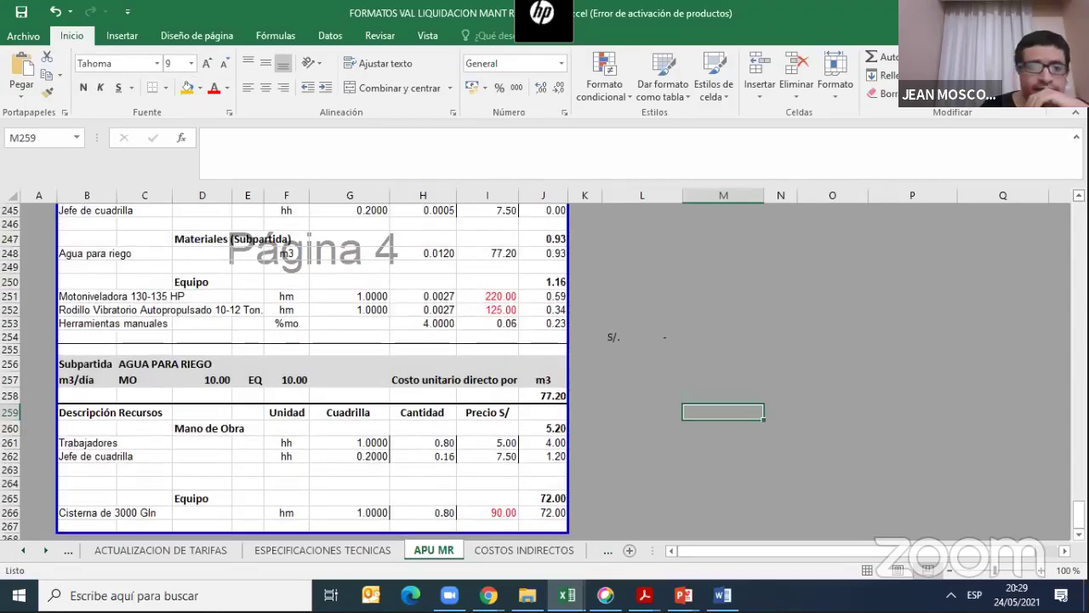
pyautogui.scroll(3, 383, 366)
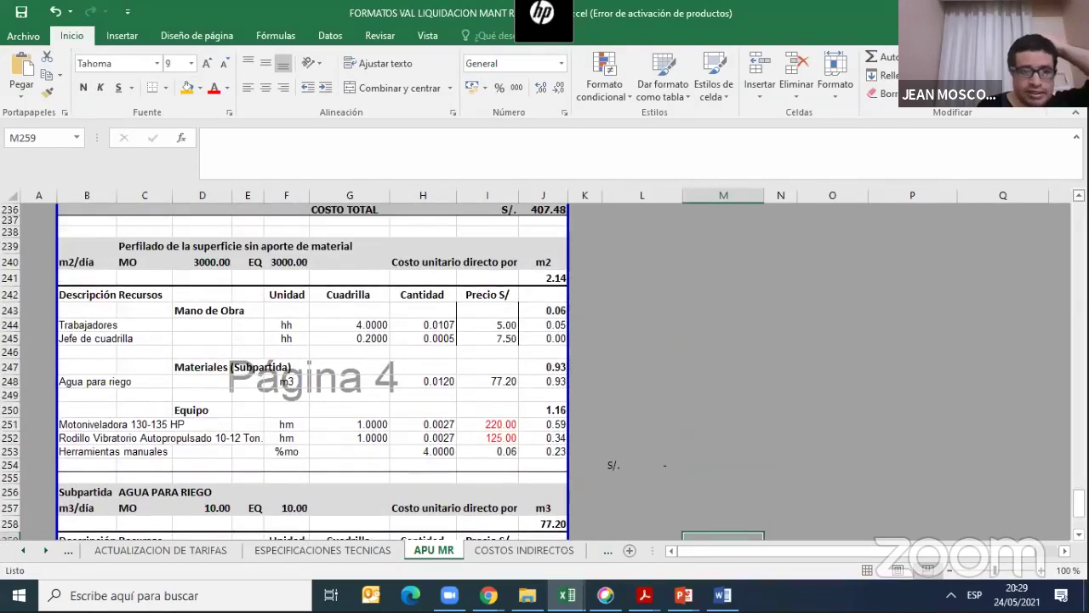
# Check the labour yield in D240 and the Trabajadores crew size in G244 of the Perfilado analysis
pyautogui.click(219, 260)
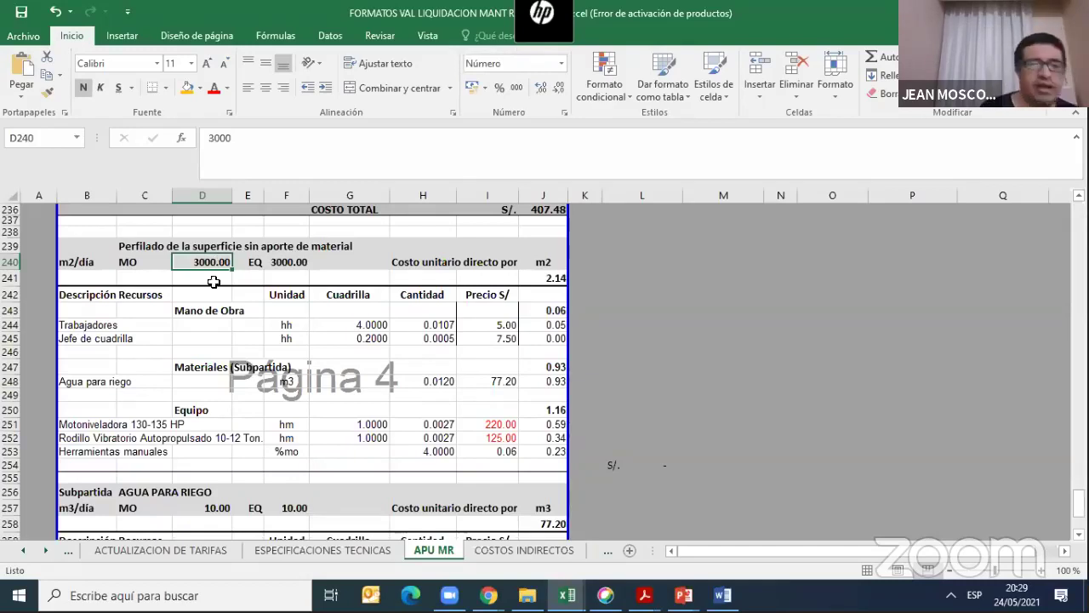
pyautogui.click(112, 327)
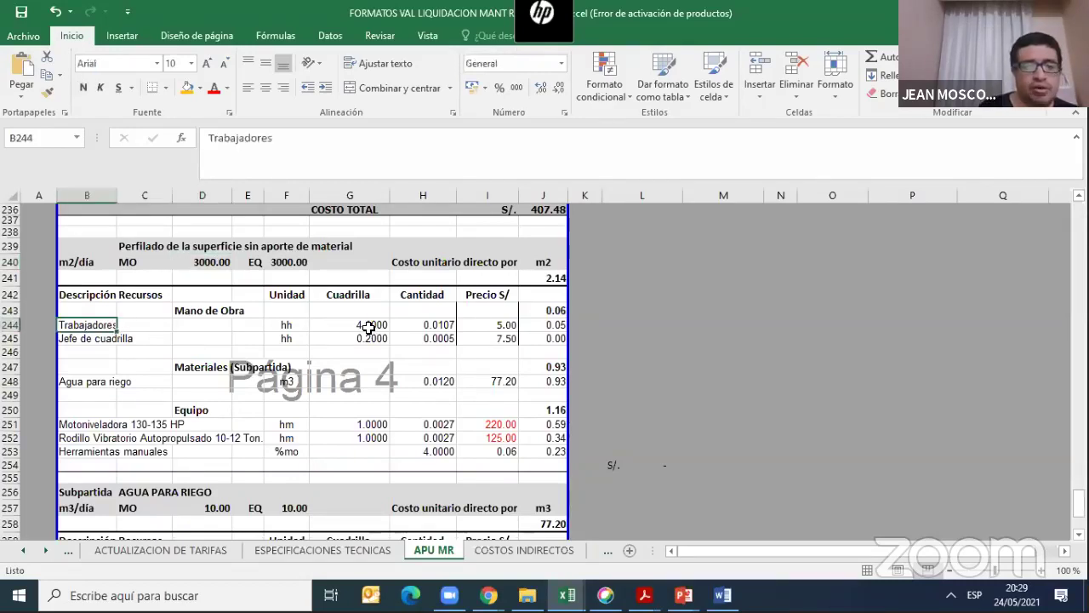
pyautogui.click(367, 330)
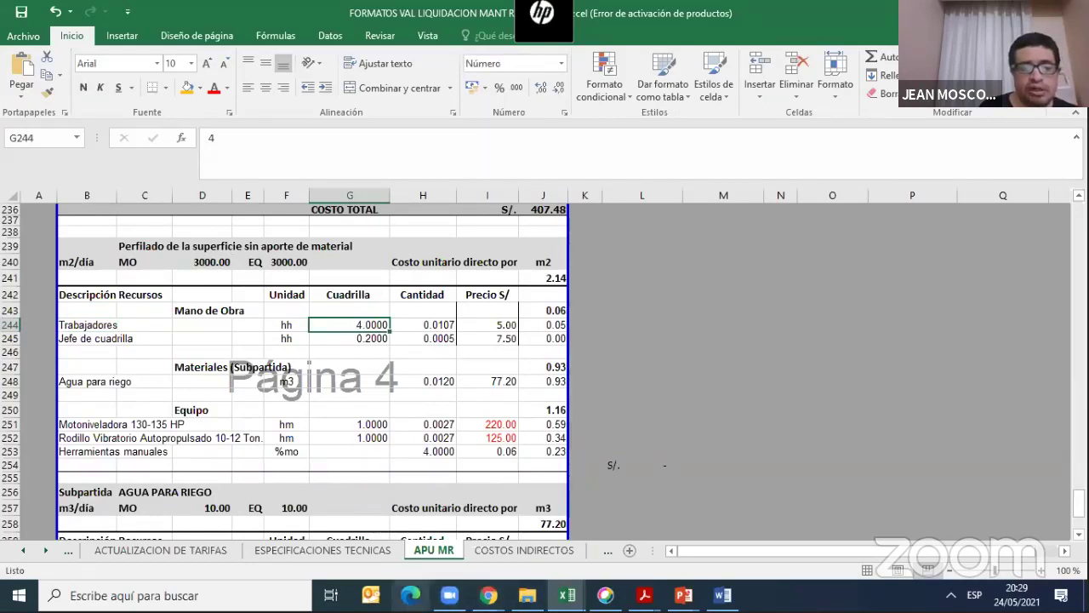
pyautogui.moveTo(489, 595)
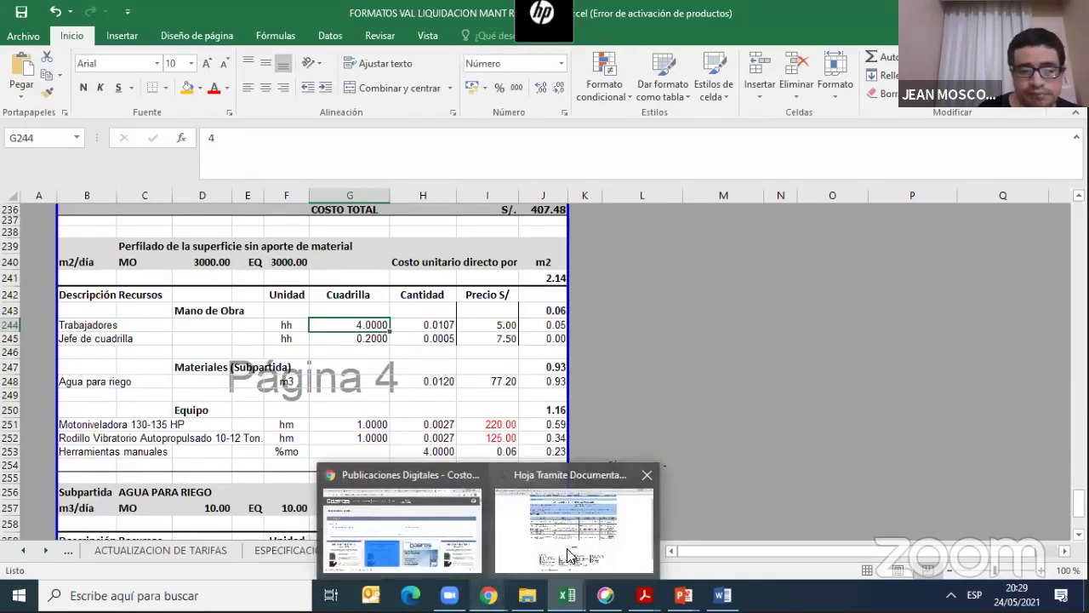
pyautogui.hotkey('alt', 'Tab')
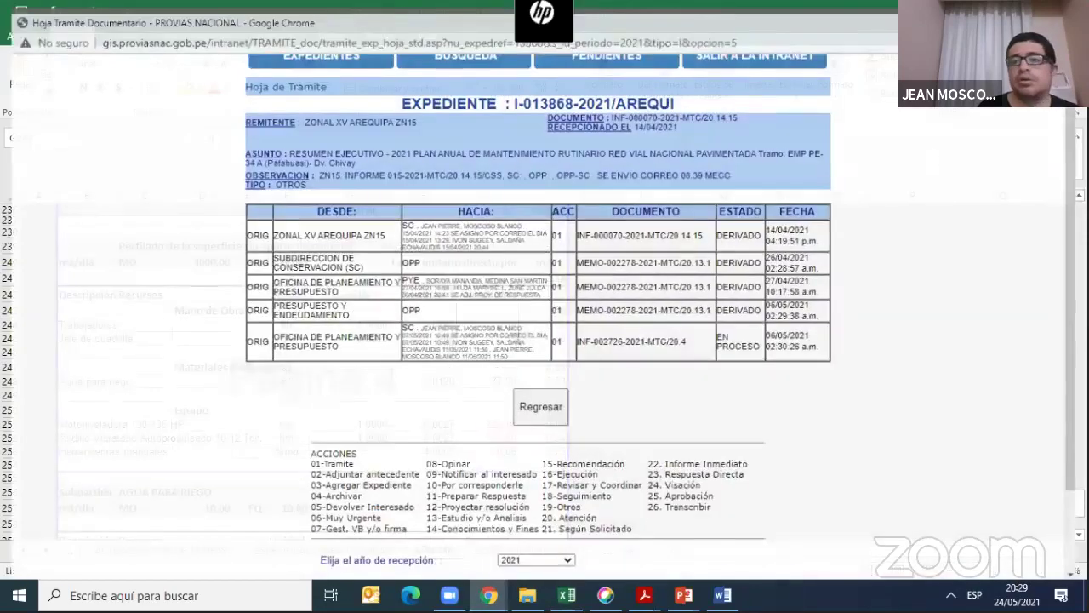
pyautogui.hotkey('alt', 'Tab')
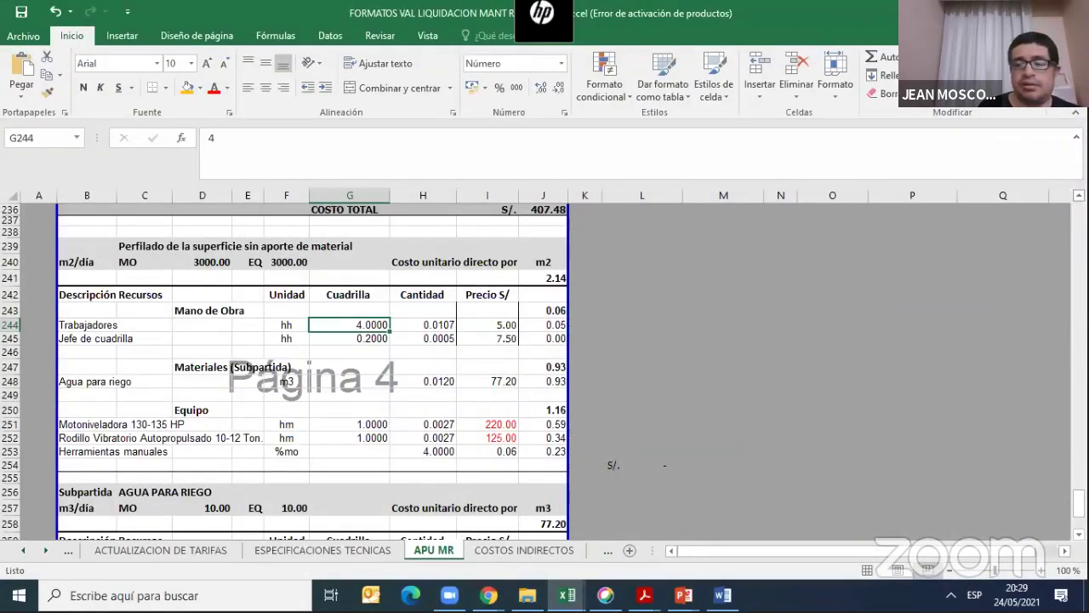
# Compare the equipment yield in F240 with the Perfilado de superficie de rodadura yield and crew size in the ACTUALIZACION DE TARIFAS sheet
pyautogui.scroll(3, 890, 260)
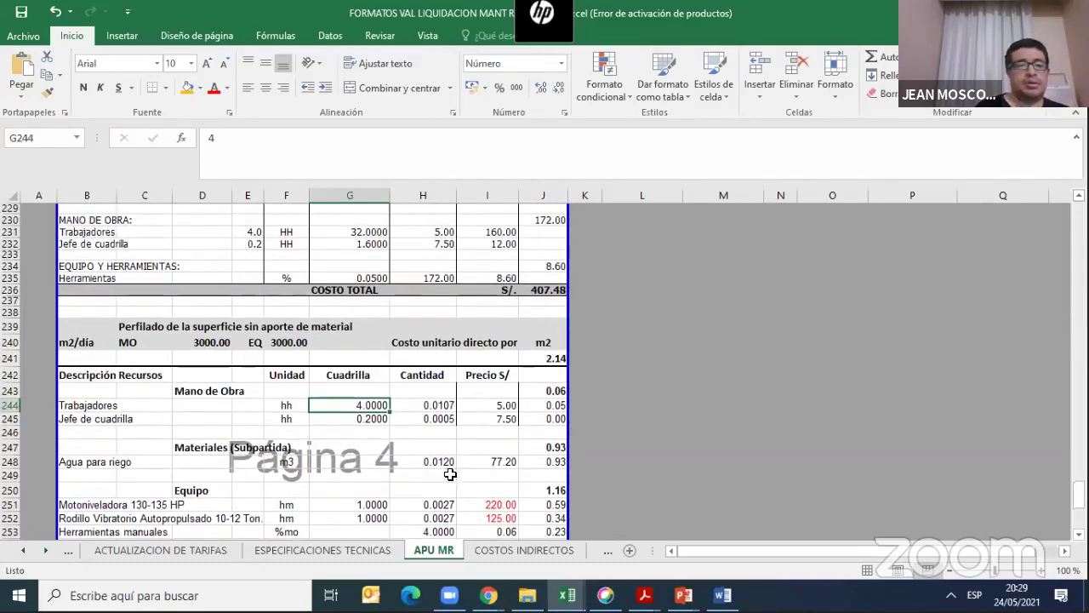
pyautogui.click(290, 445)
pyautogui.click(290, 342)
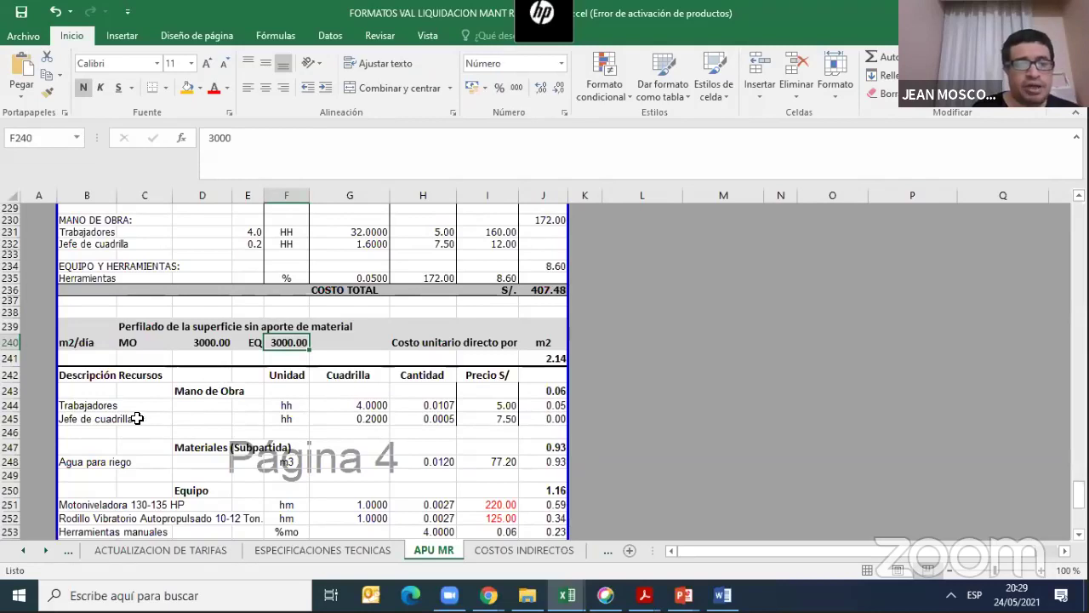
pyautogui.click(567, 595)
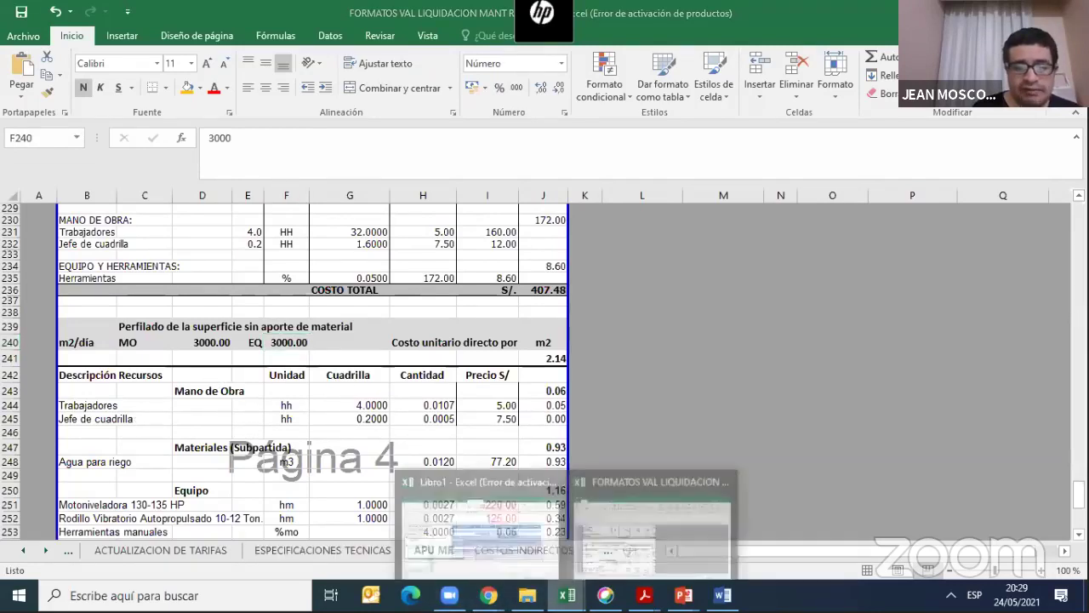
pyautogui.click(128, 551)
pyautogui.click(128, 551)
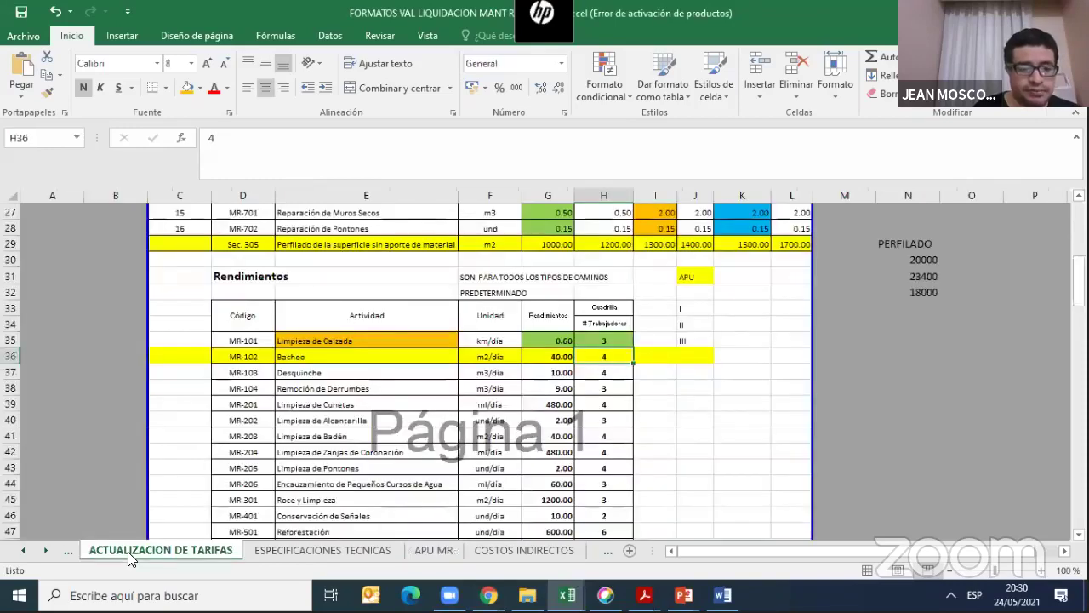
pyautogui.moveTo(1078, 300); pyautogui.dragTo(1079, 308)
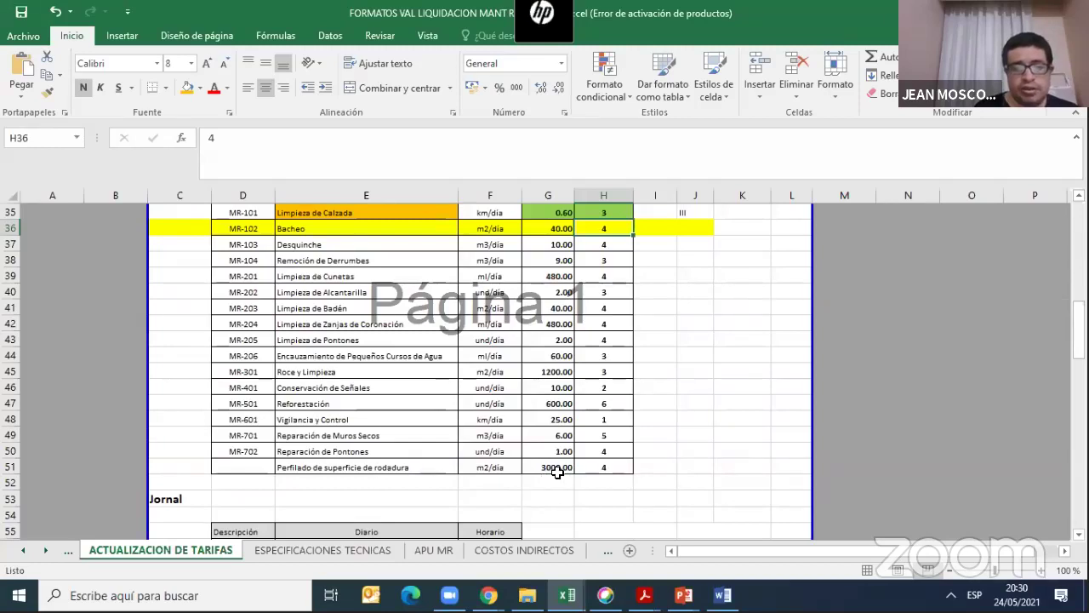
pyautogui.click(598, 467)
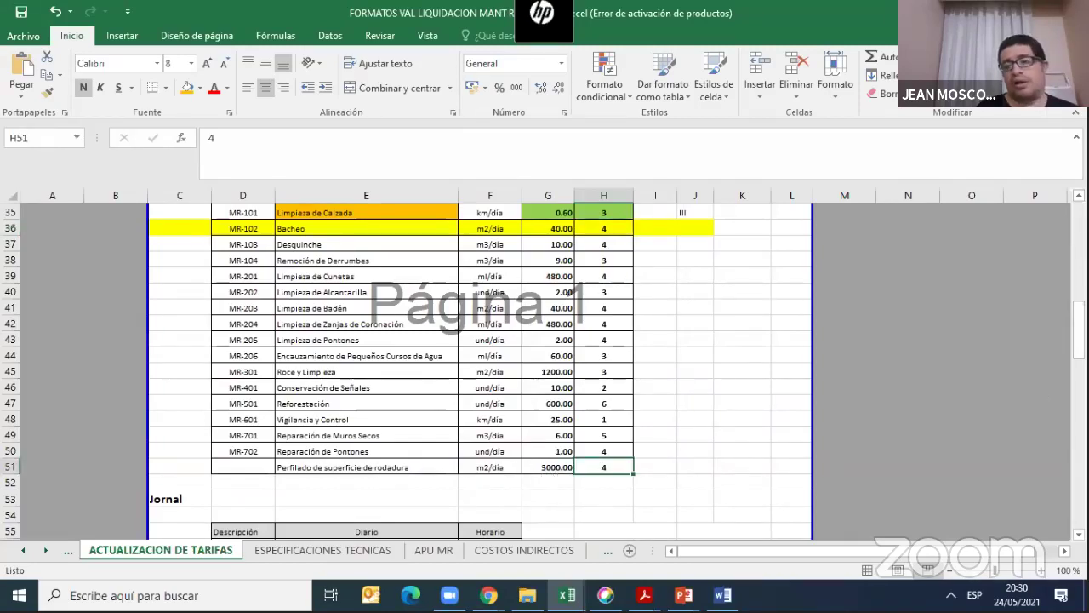
pyautogui.moveTo(1078, 330); pyautogui.dragTo(1078, 303)
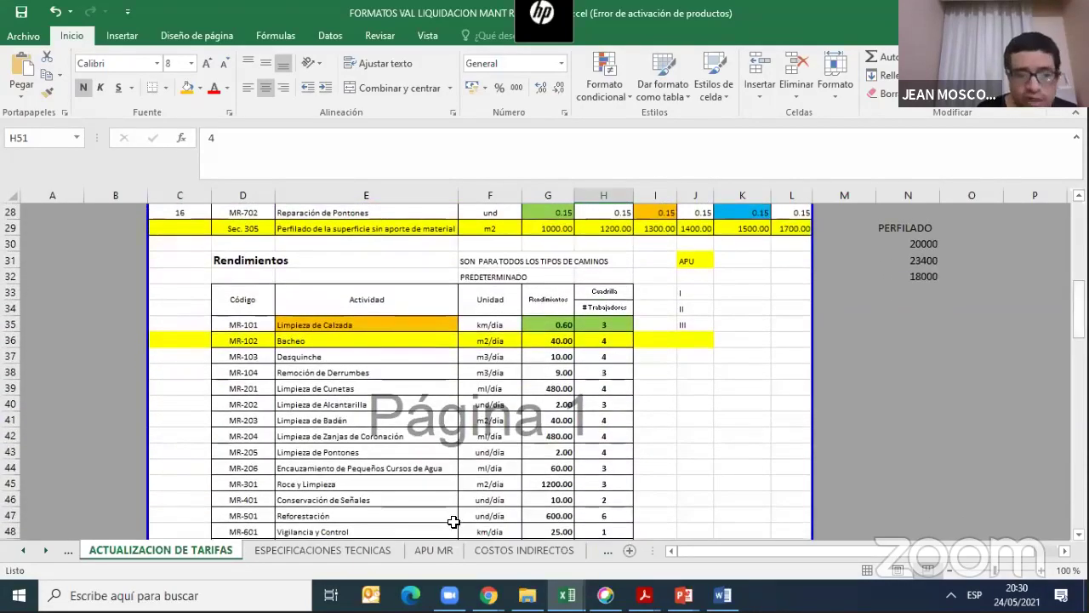
# Return to the APU MR sheet and examine the Perfilado quantity formulas for Trabajadores in H244 and Jefe de cuadrilla in H245
pyautogui.click(434, 550)
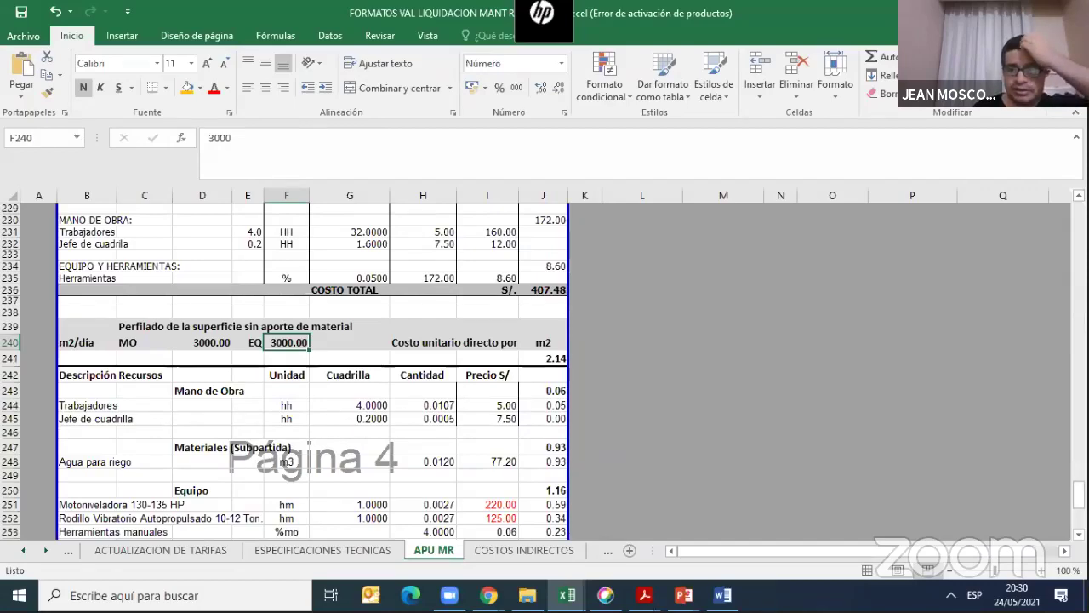
pyautogui.scroll(-2, 766, 366)
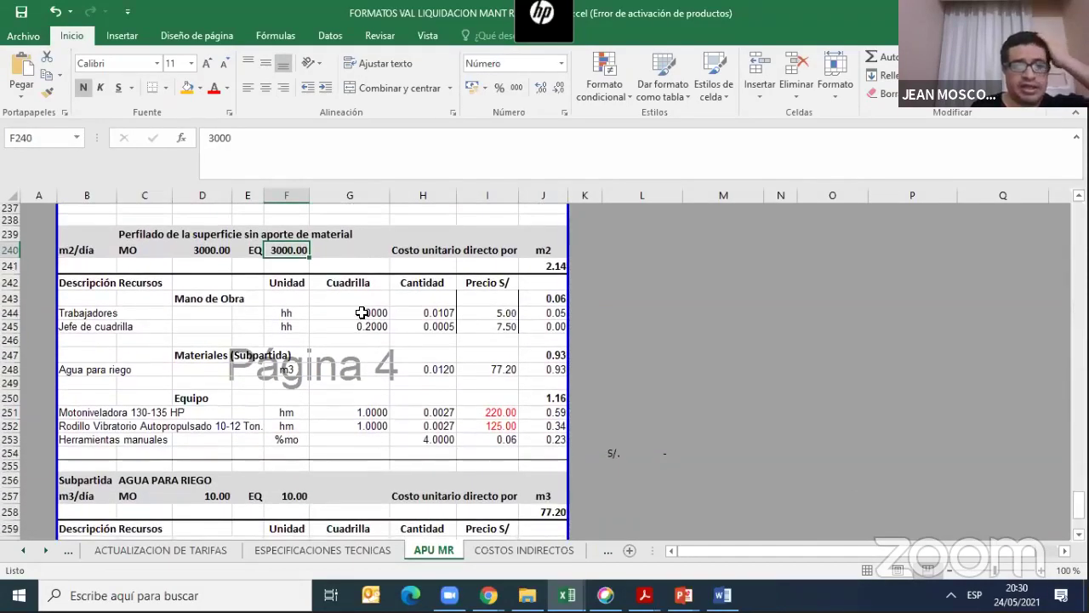
pyautogui.click(362, 312)
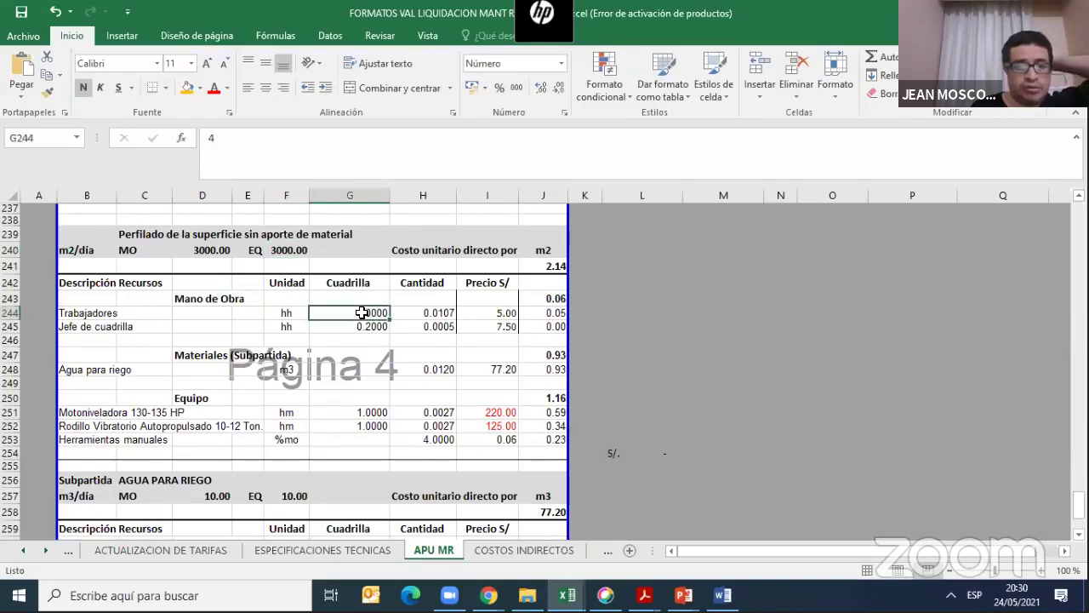
pyautogui.doubleClick(407, 312)
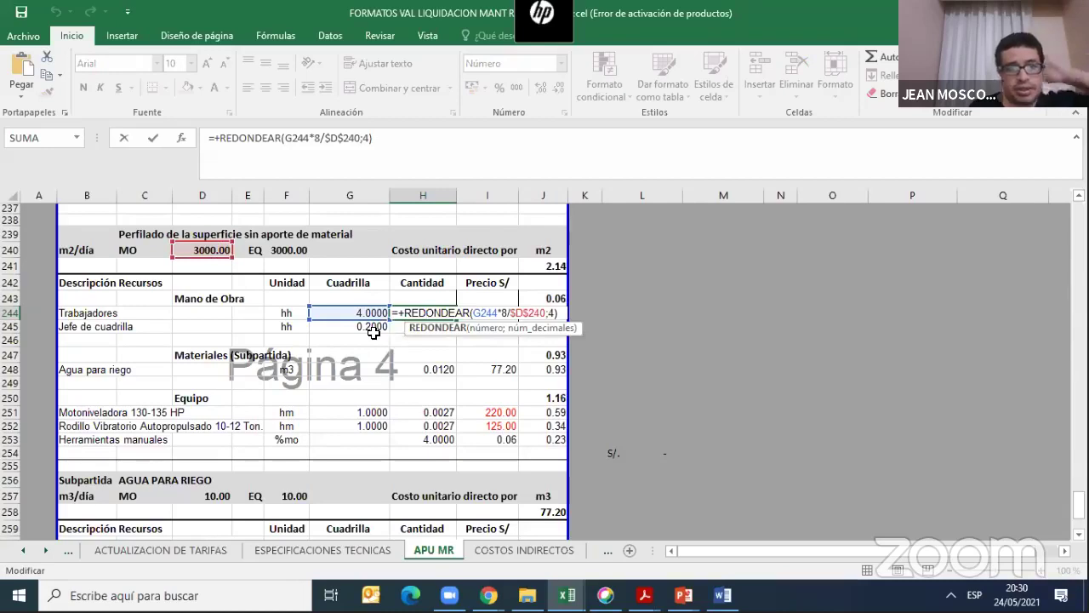
pyautogui.press('Escape')
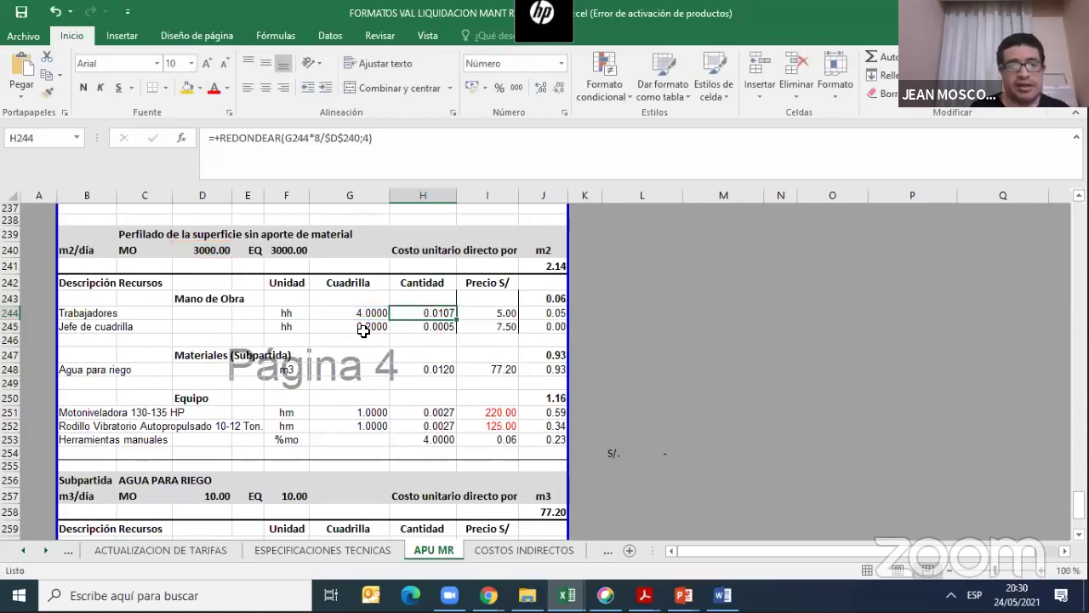
pyautogui.click(446, 326)
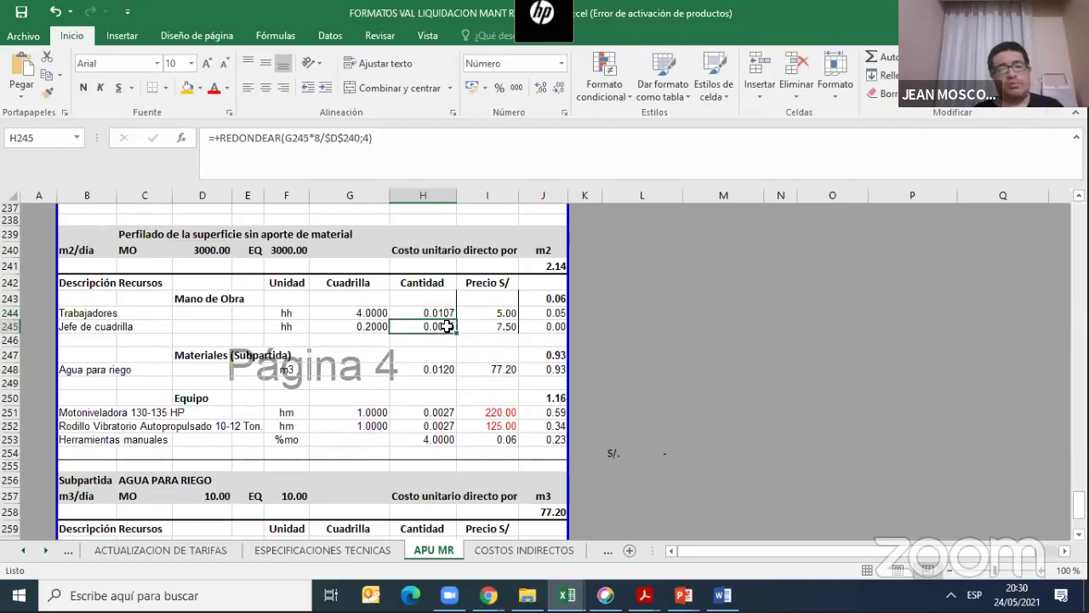
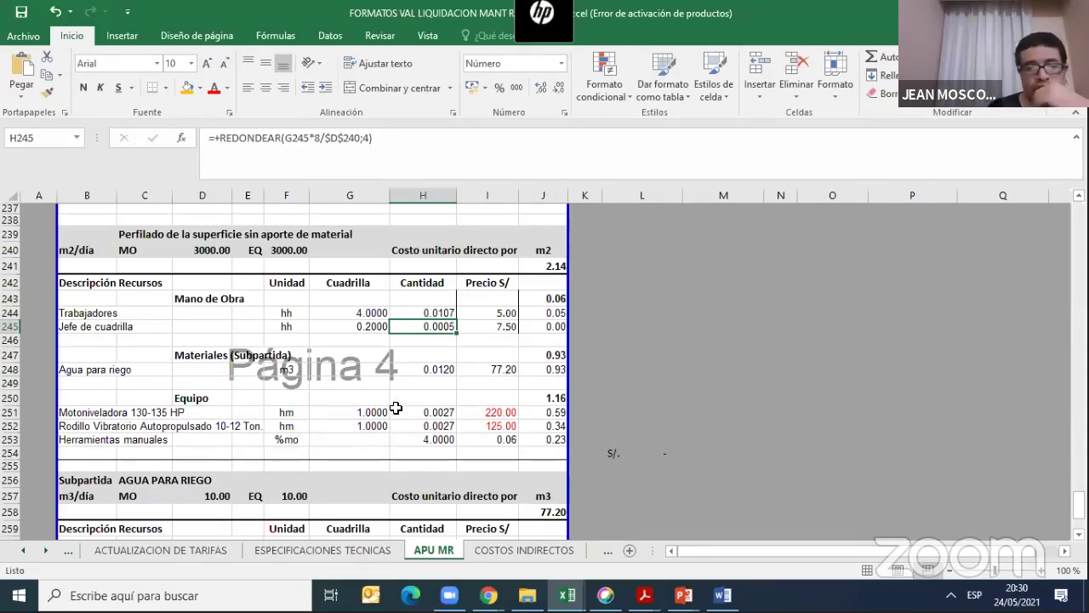
# Examine the Motoniveladora 130-135 HP quantity formula in H251 and its unit price in I251
pyautogui.click(422, 439)
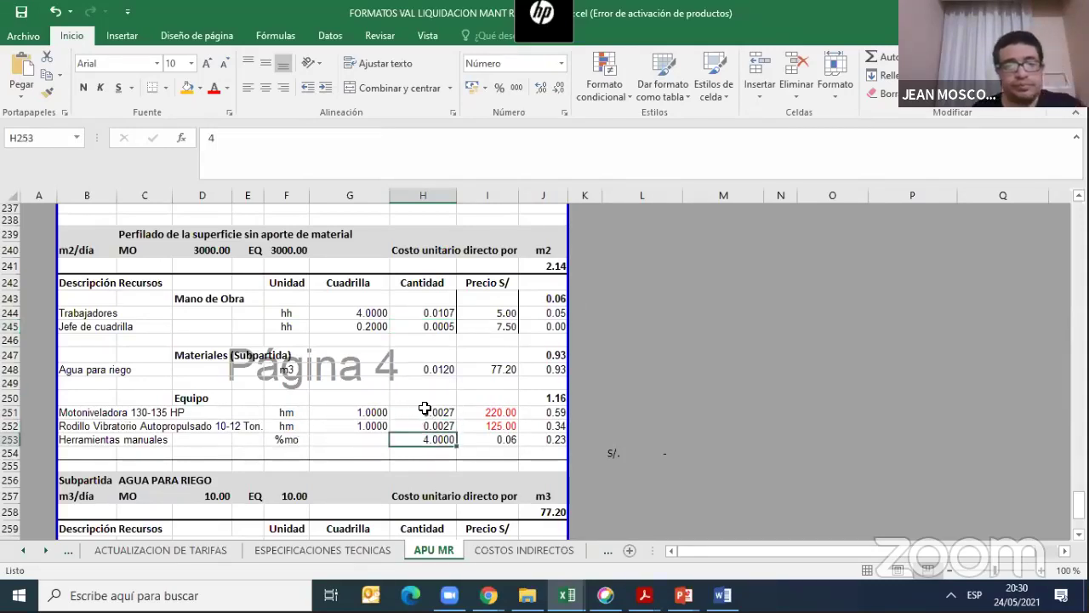
pyautogui.click(425, 413)
pyautogui.doubleClick(424, 413)
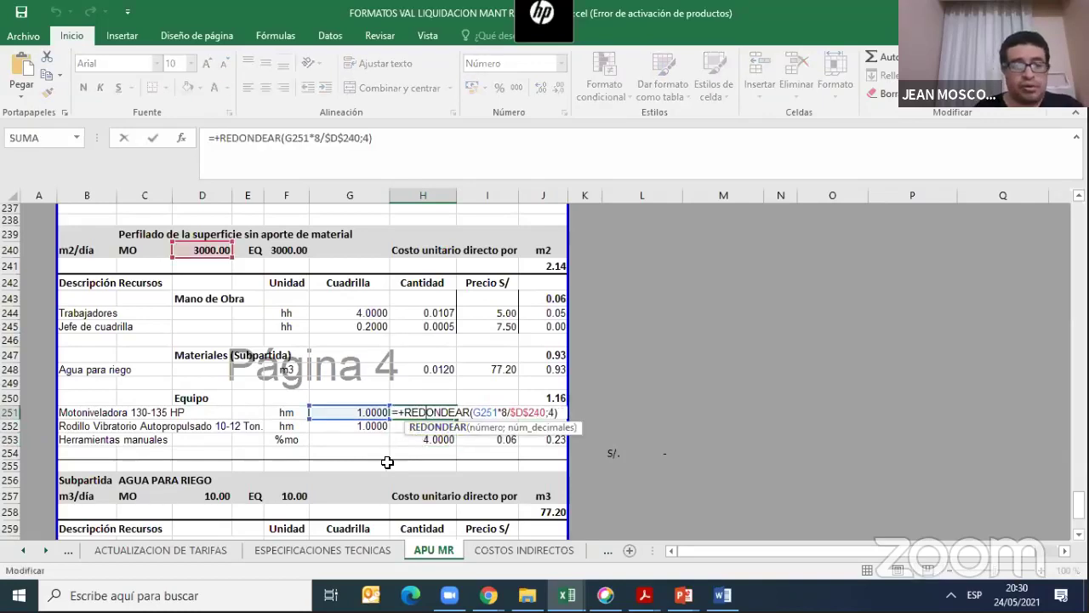
pyautogui.press('Escape')
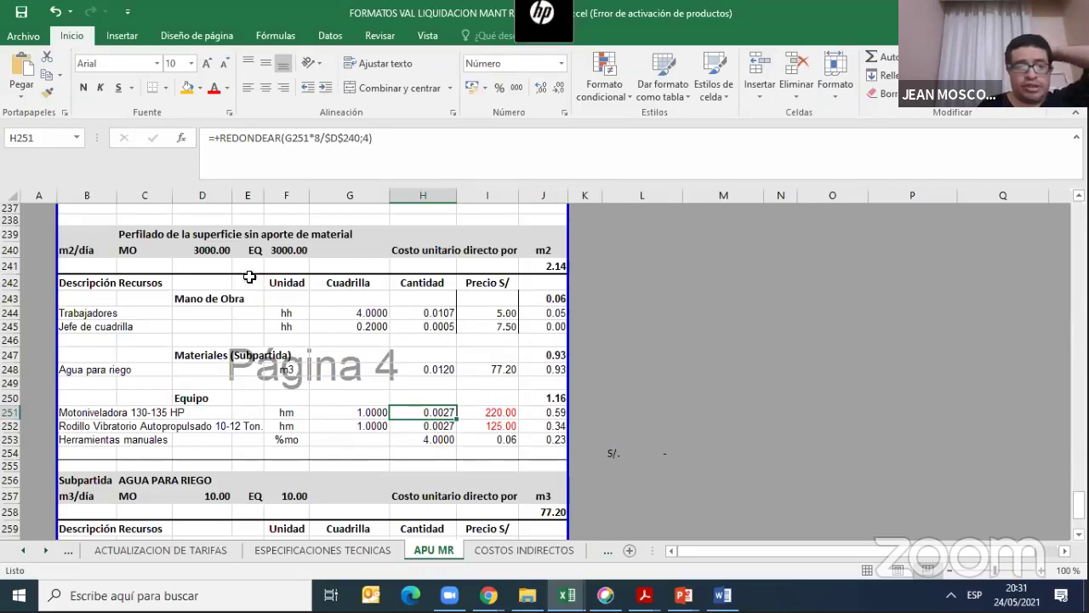
pyautogui.click(502, 412)
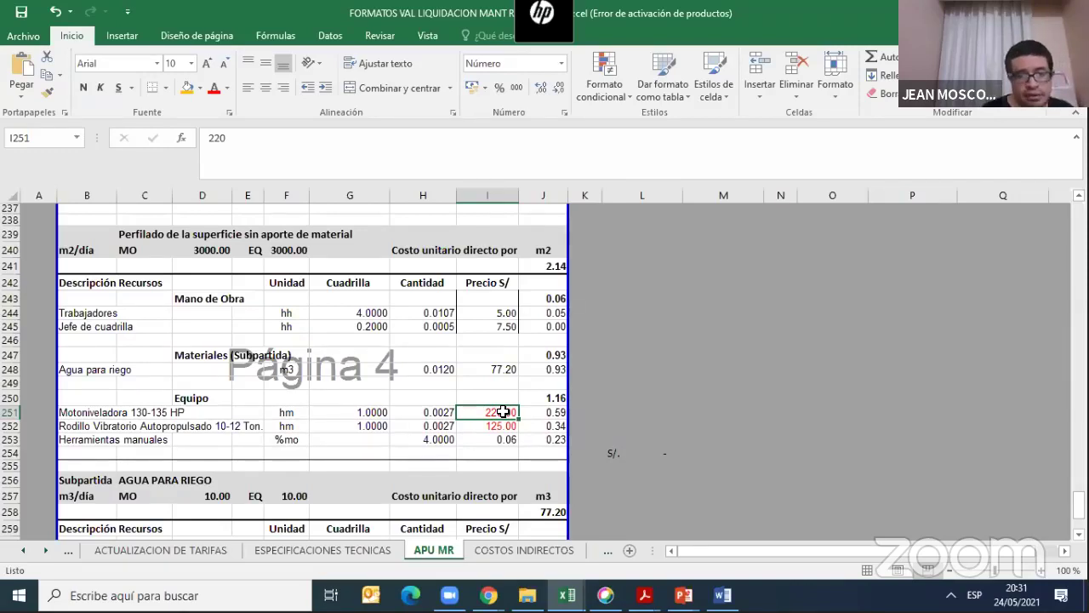
# Examine the Herramientas manuales unit price formula in I253 and its partial price formula in J253
pyautogui.click(507, 439)
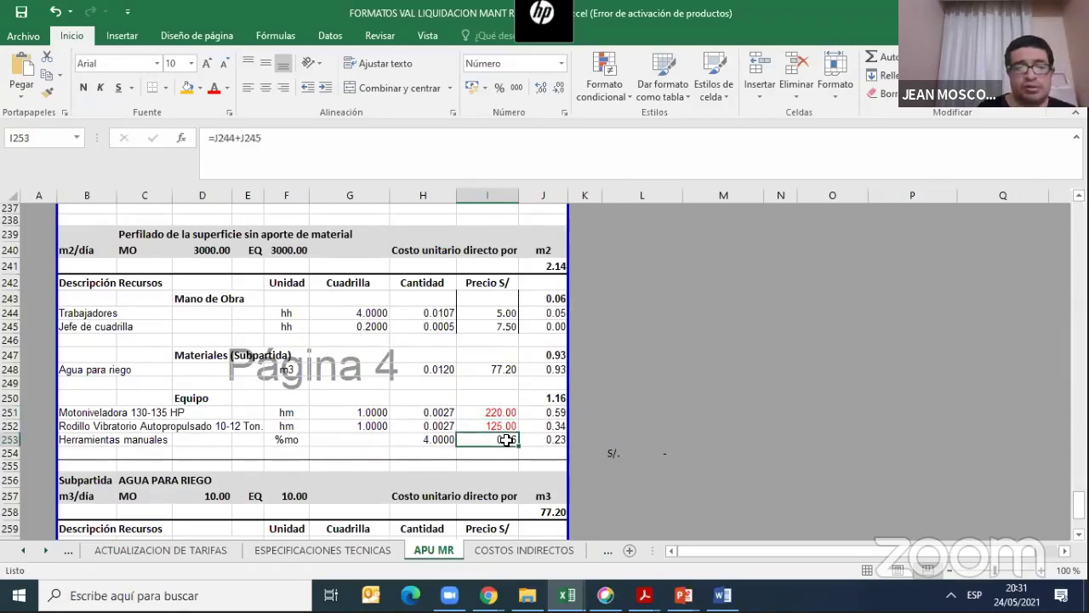
pyautogui.doubleClick(506, 439)
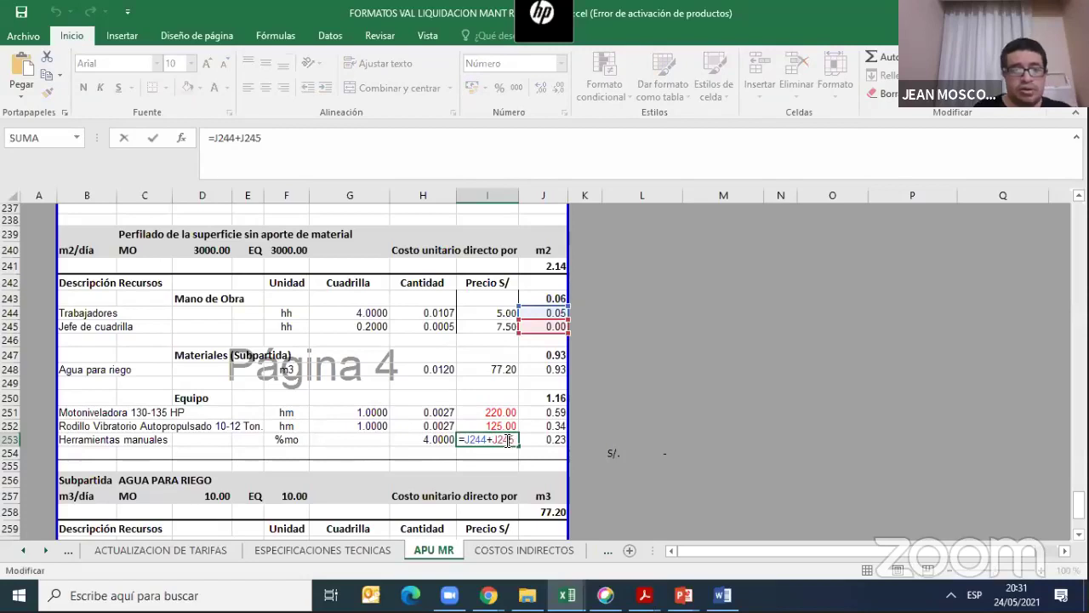
pyautogui.press('Escape')
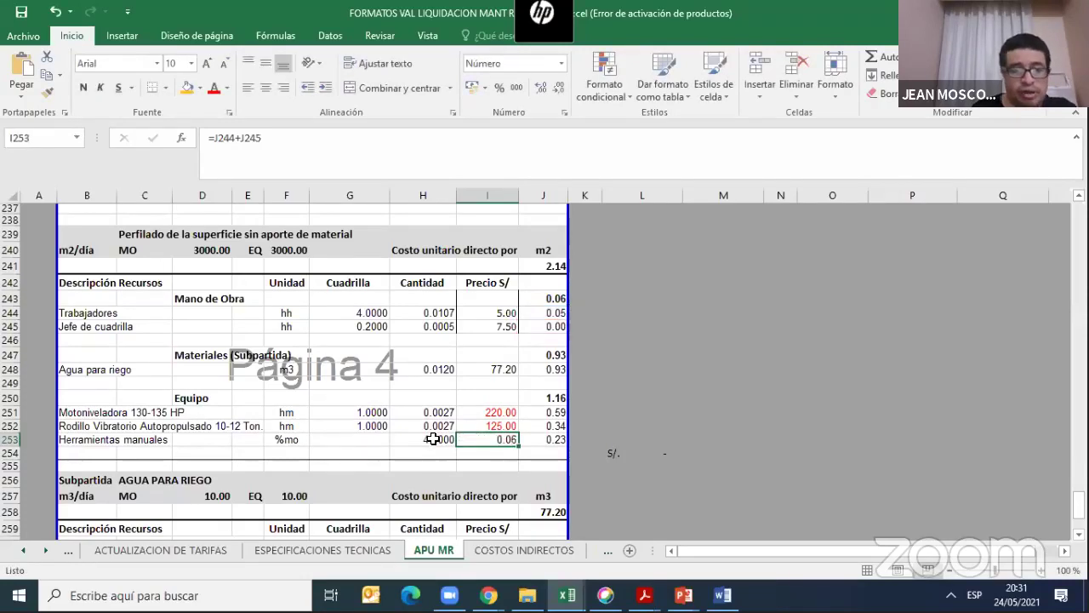
pyautogui.doubleClick(544, 439)
pyautogui.press('Escape')
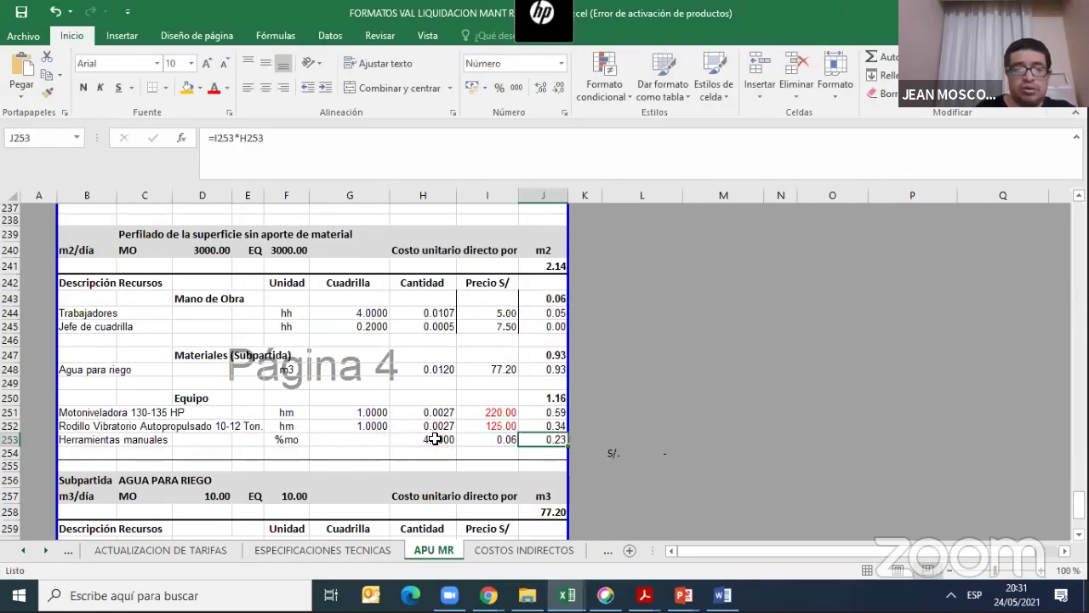
# Set the Herramientas manuales percentage in H253 of the Perfilado analysis to 5
pyautogui.click(435, 439)
pyautogui.write('5')
pyautogui.press('Return')
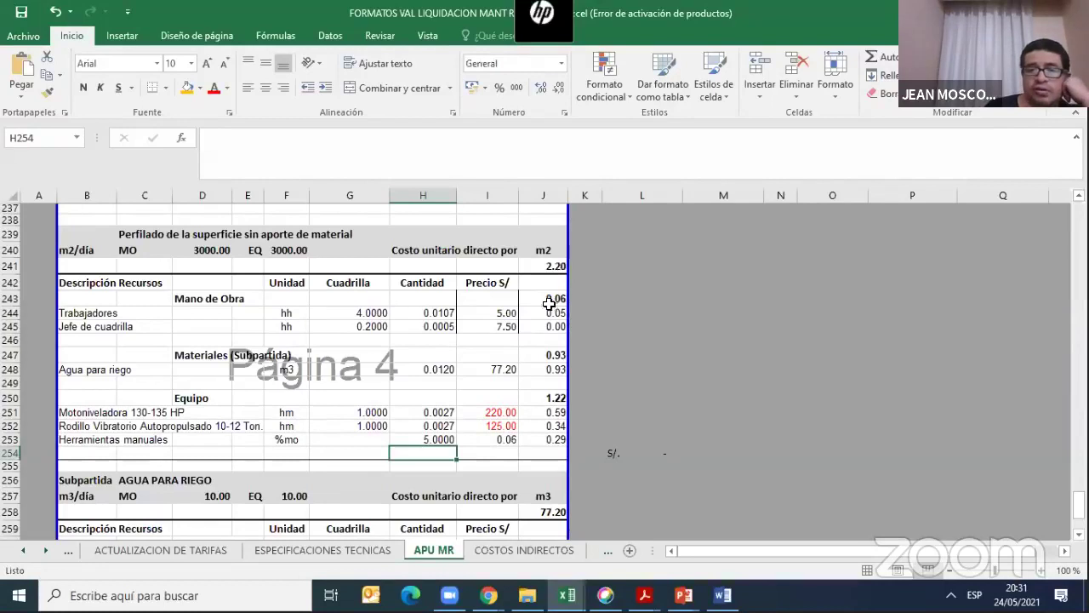
# Trace the formulas in I253 and the Motoniveladora partial price in J251, and select the Perfilado partial prices J243:J253
pyautogui.click(499, 439)
pyautogui.doubleClick(498, 439)
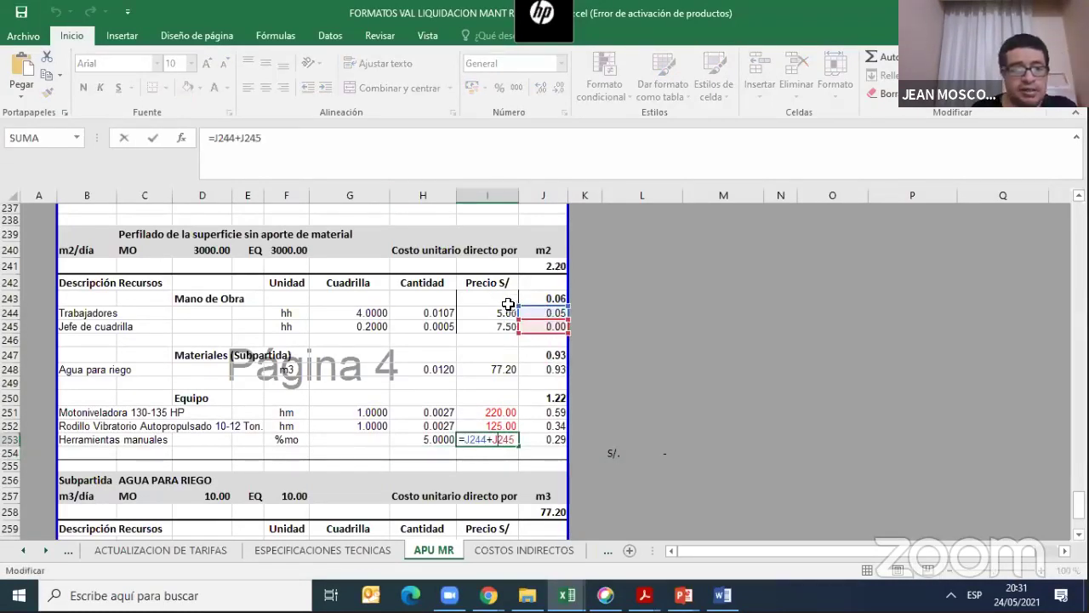
pyautogui.press('Escape')
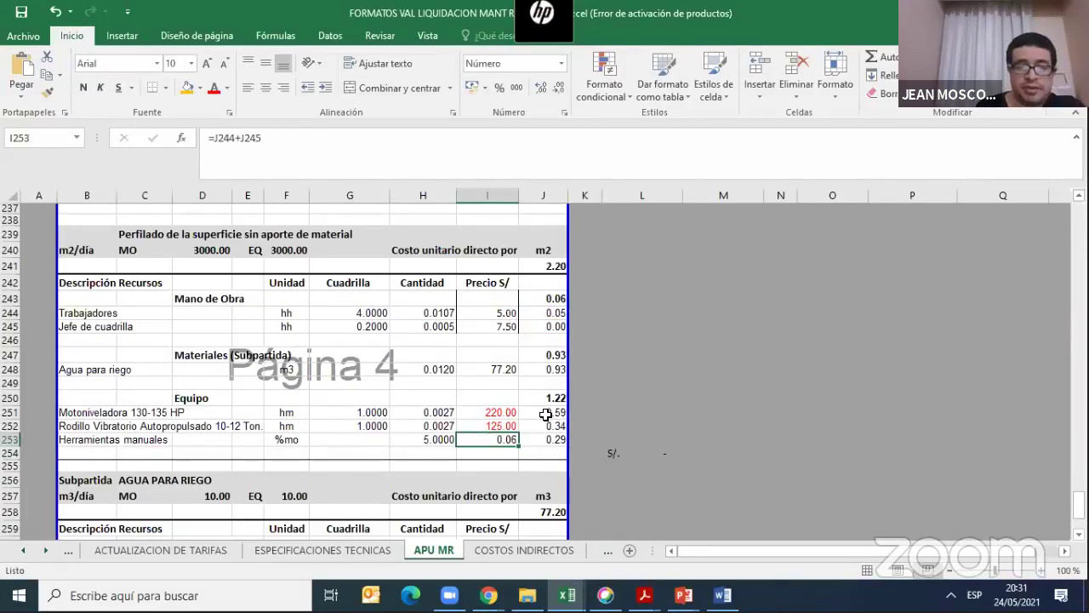
pyautogui.doubleClick(545, 414)
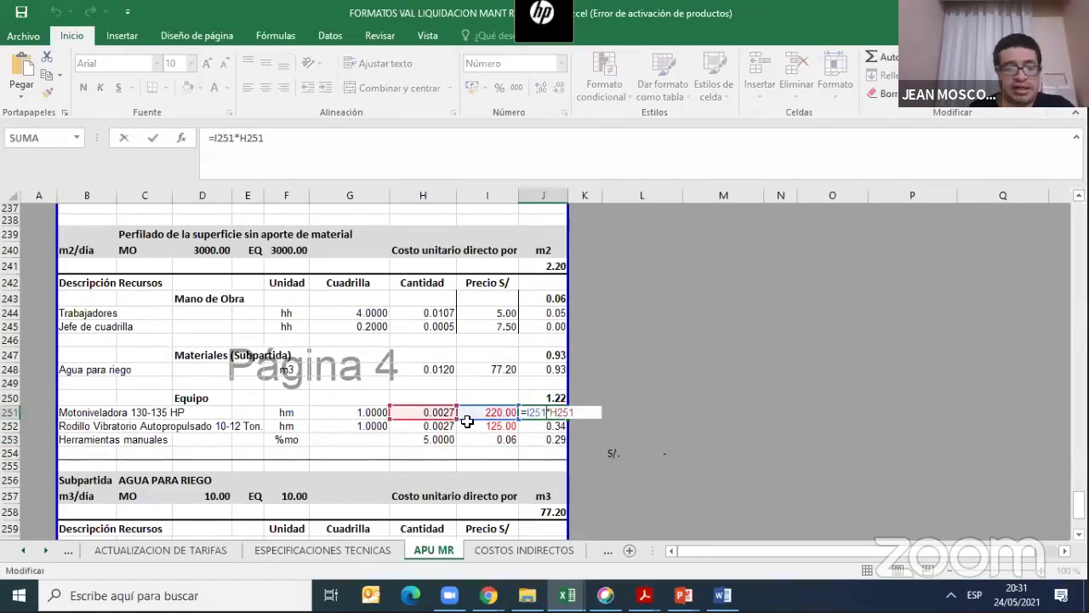
pyautogui.press('Escape')
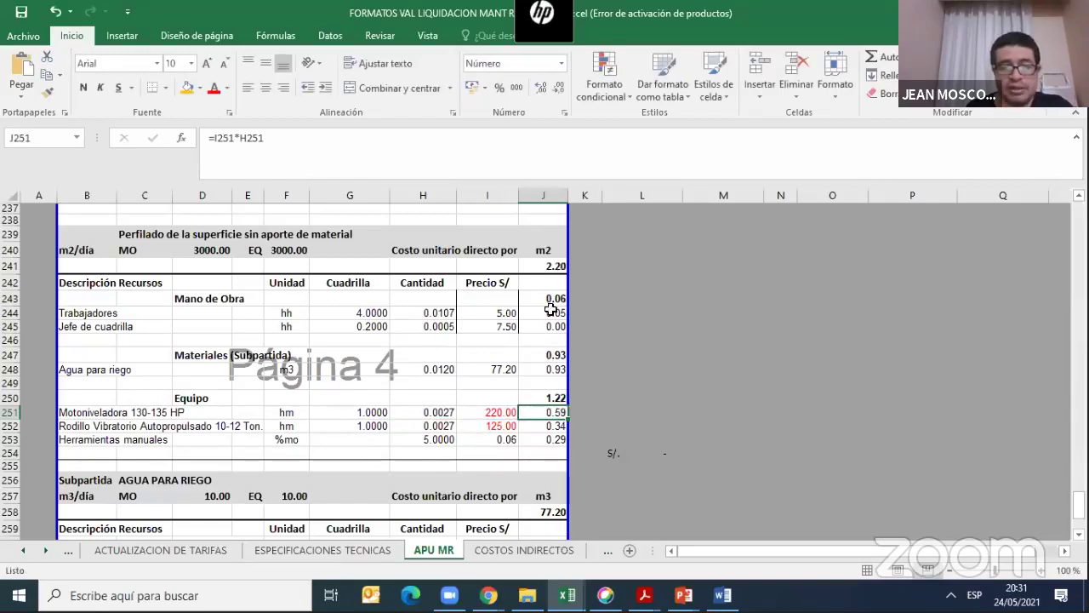
pyautogui.moveTo(552, 297); pyautogui.dragTo(557, 441)
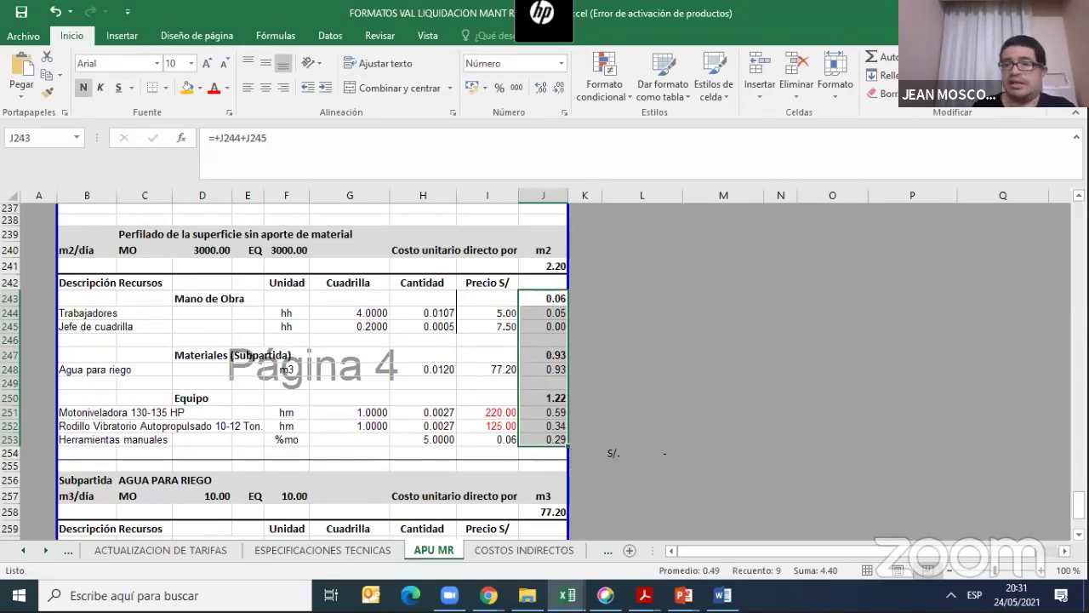
pyautogui.scroll(1, 686, 419)
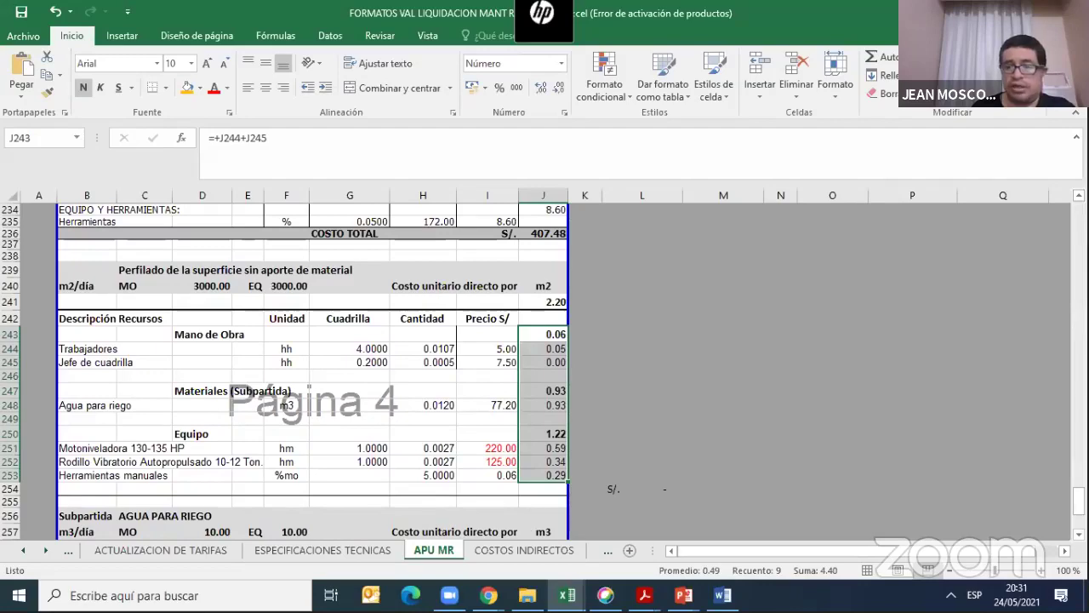
# Review the AGUA PARA RIEGO subpartida and extend the APU MR page boundary to column M
pyautogui.scroll(-3, 545, 372)
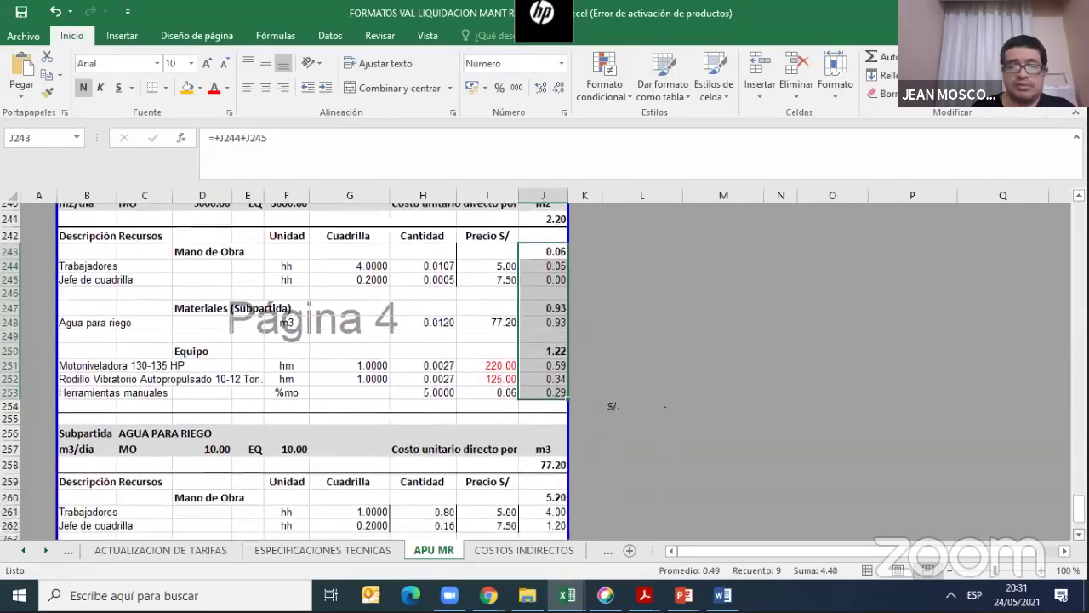
pyautogui.scroll(-3, 567, 454)
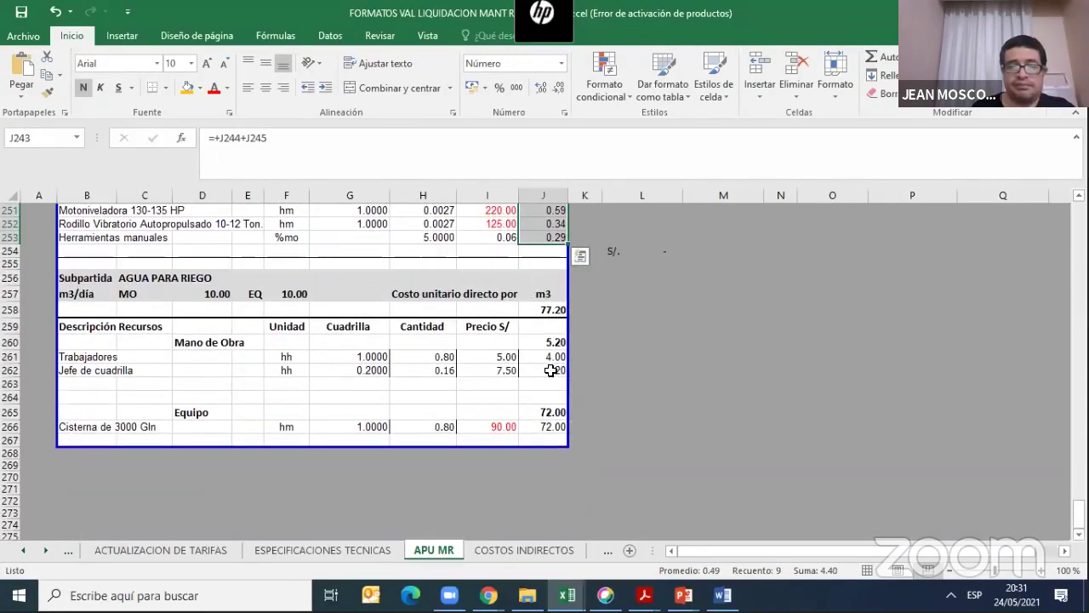
pyautogui.moveTo(568, 442); pyautogui.dragTo(779, 448)
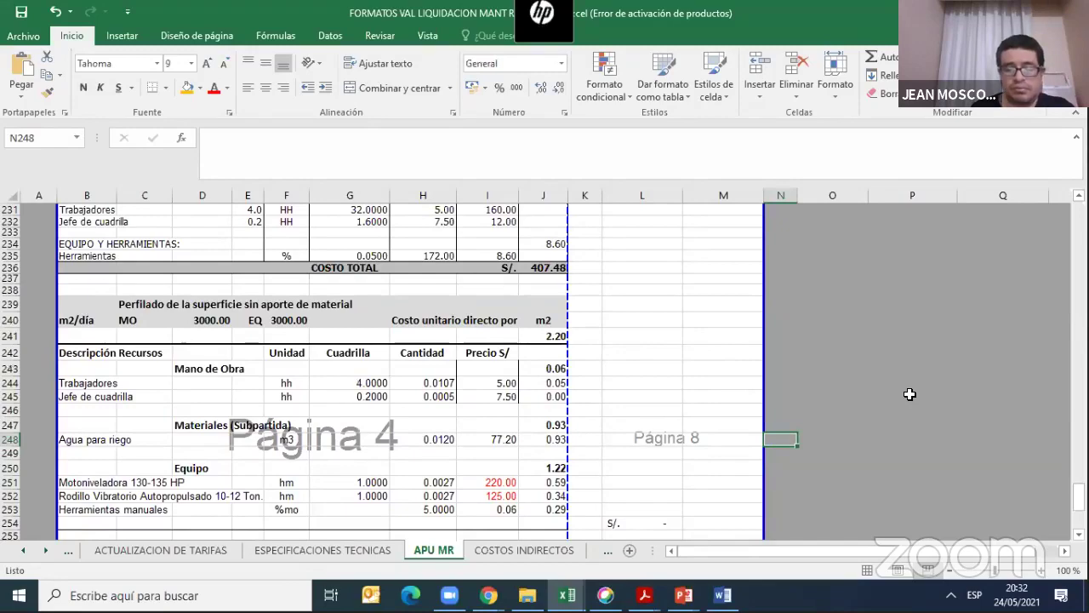
# Open the PPTO MR sheet and bring the start of the TARIFA DE MANTENIMIENTO RUTINARIO table into view
pyautogui.moveTo(1078, 496); pyautogui.dragTo(1078, 271)
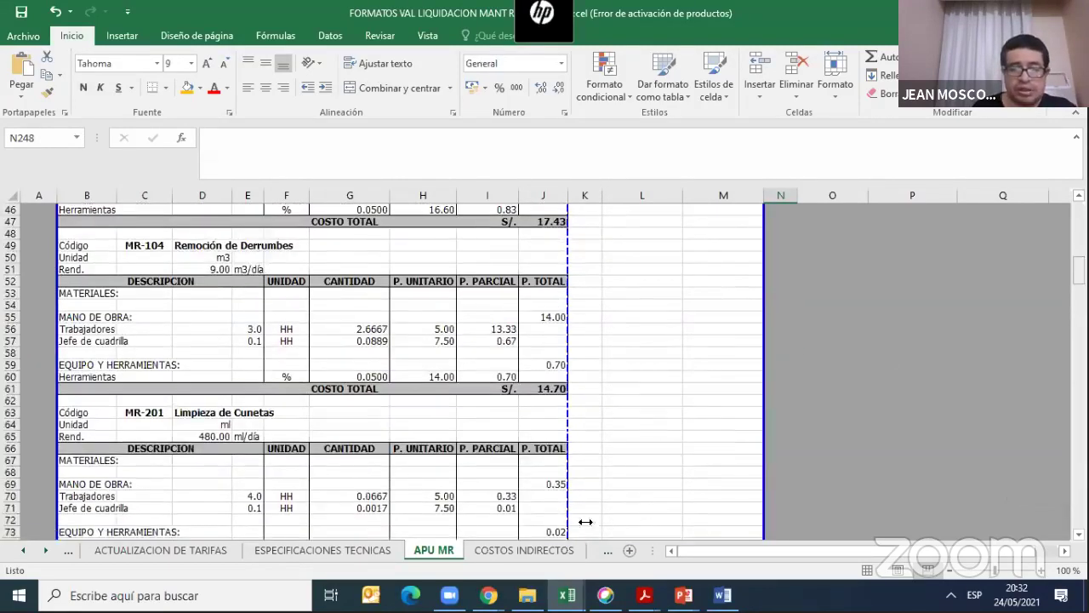
pyautogui.click(518, 546)
pyautogui.click(607, 550)
pyautogui.click(494, 549)
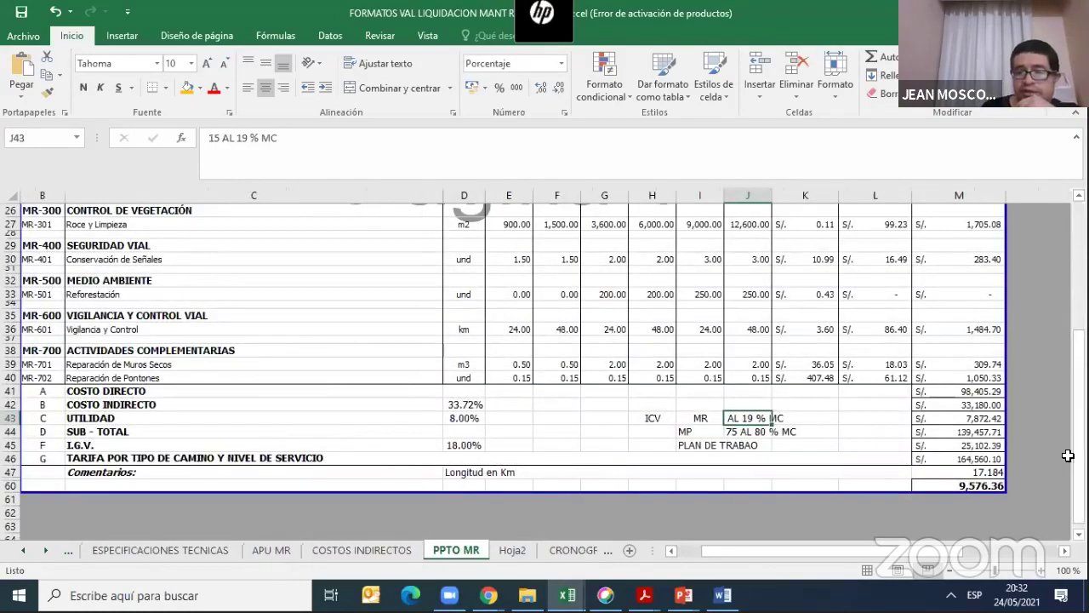
pyautogui.moveTo(1068, 452); pyautogui.dragTo(1063, 321)
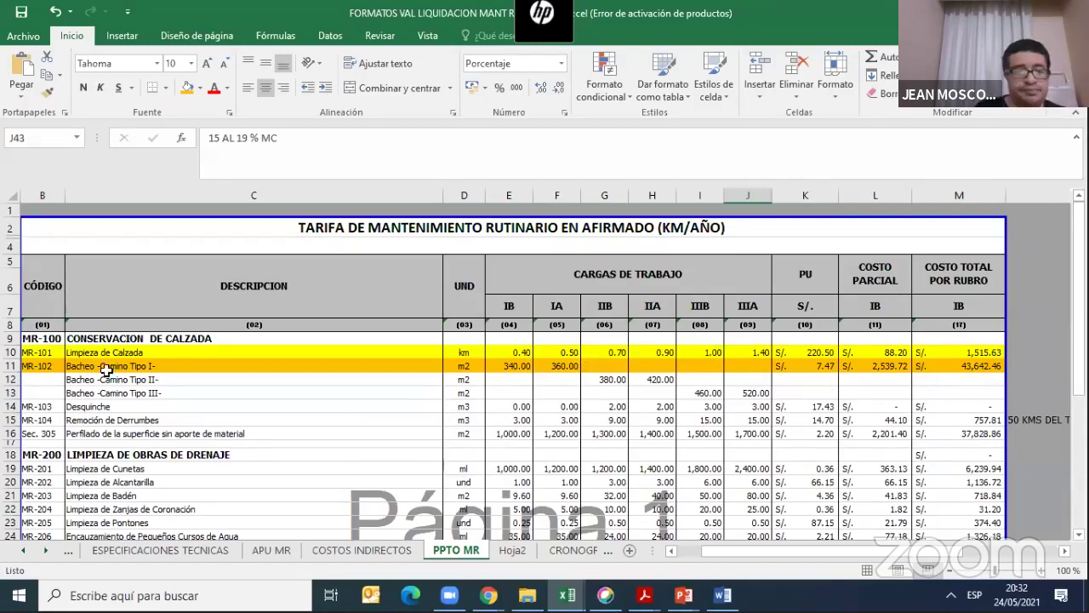
# Examine the Limpieza de Calzada row in PPTO MR: code, description, workloads in E10, G10 and I10, and unit price in K10
pyautogui.click(47, 351)
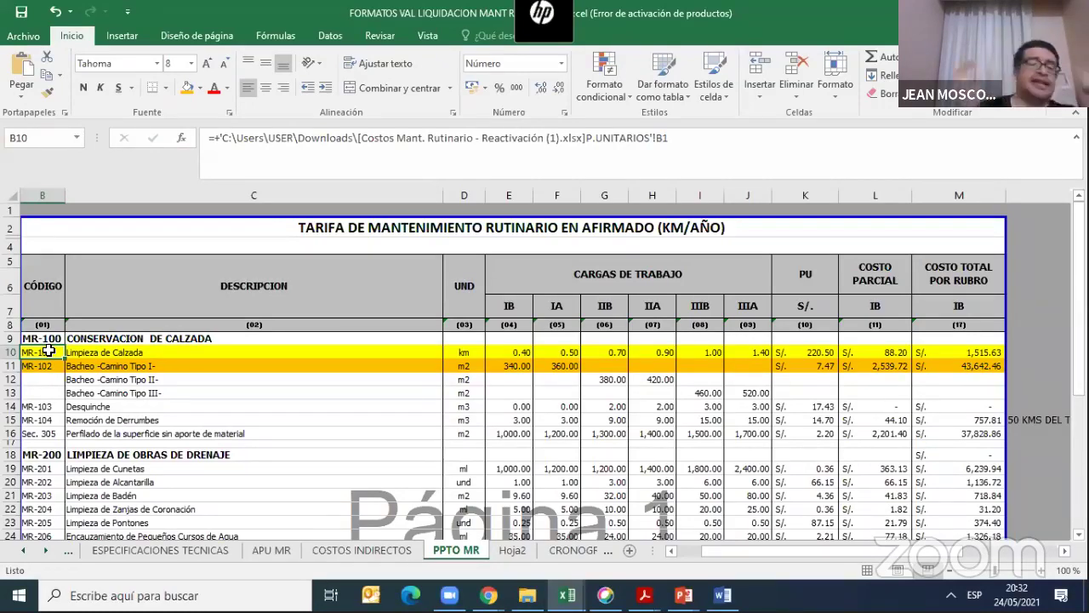
pyautogui.click(255, 351)
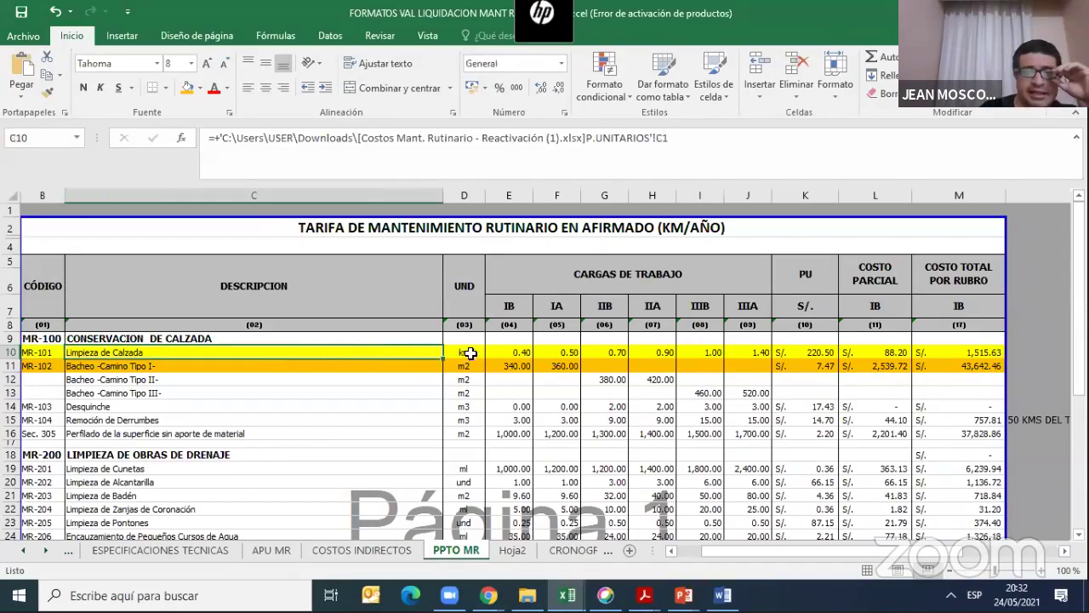
pyautogui.click(518, 353)
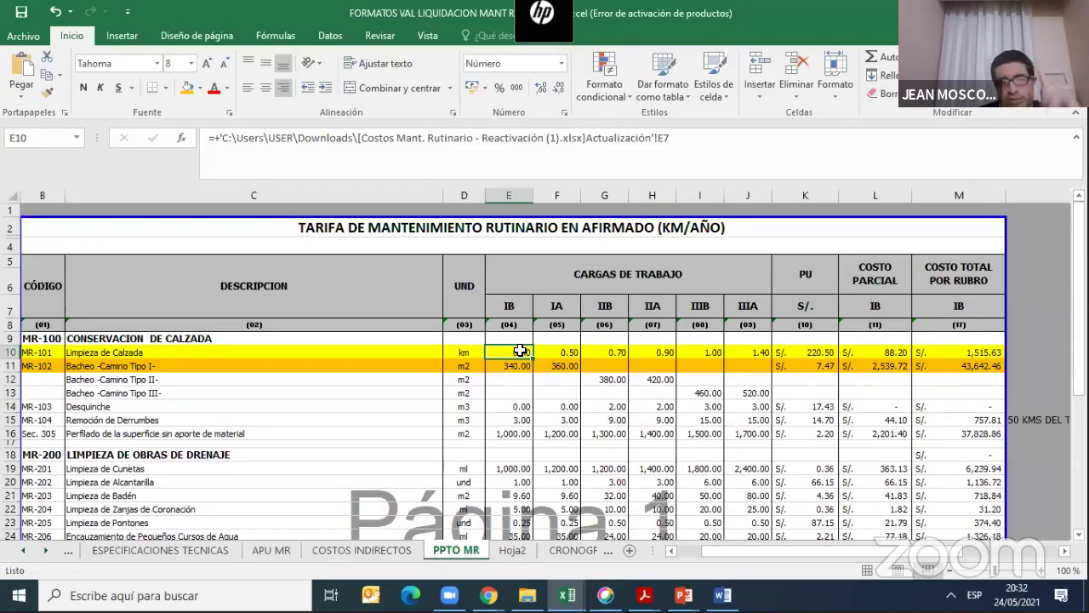
pyautogui.click(606, 352)
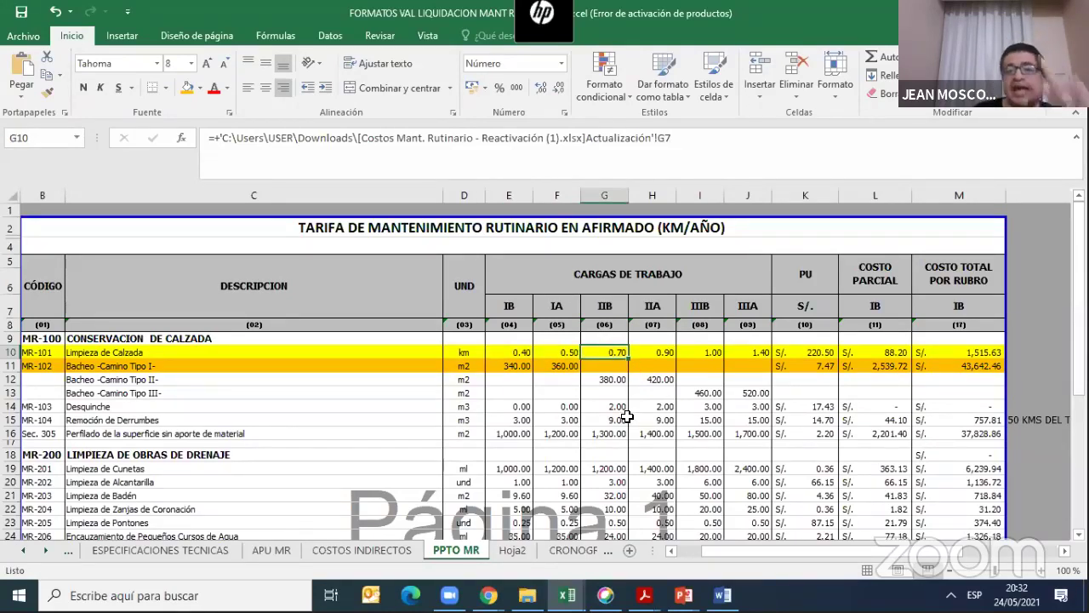
pyautogui.click(711, 351)
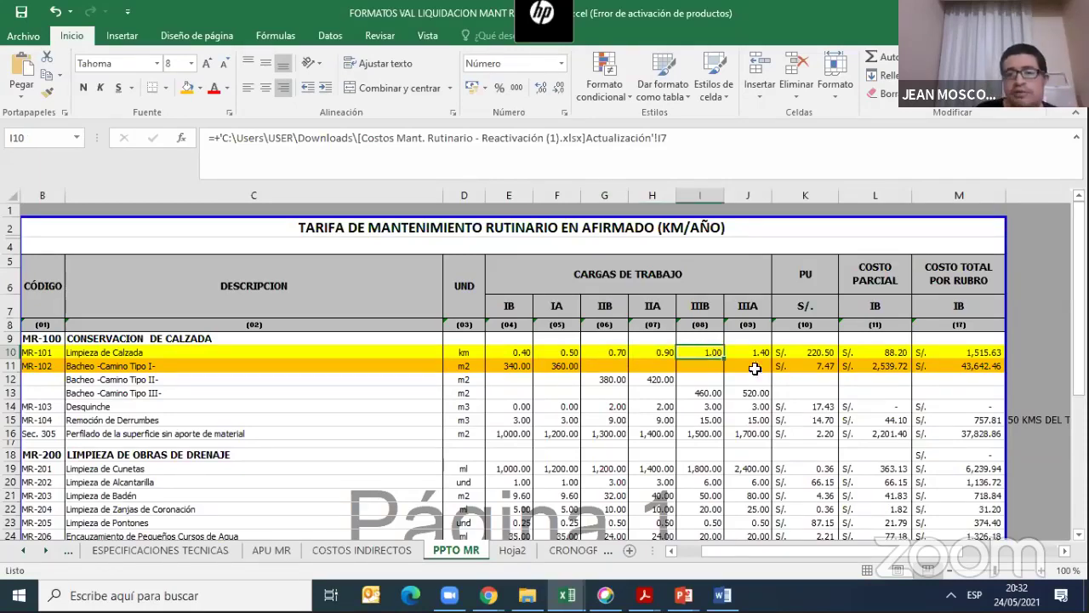
pyautogui.click(800, 355)
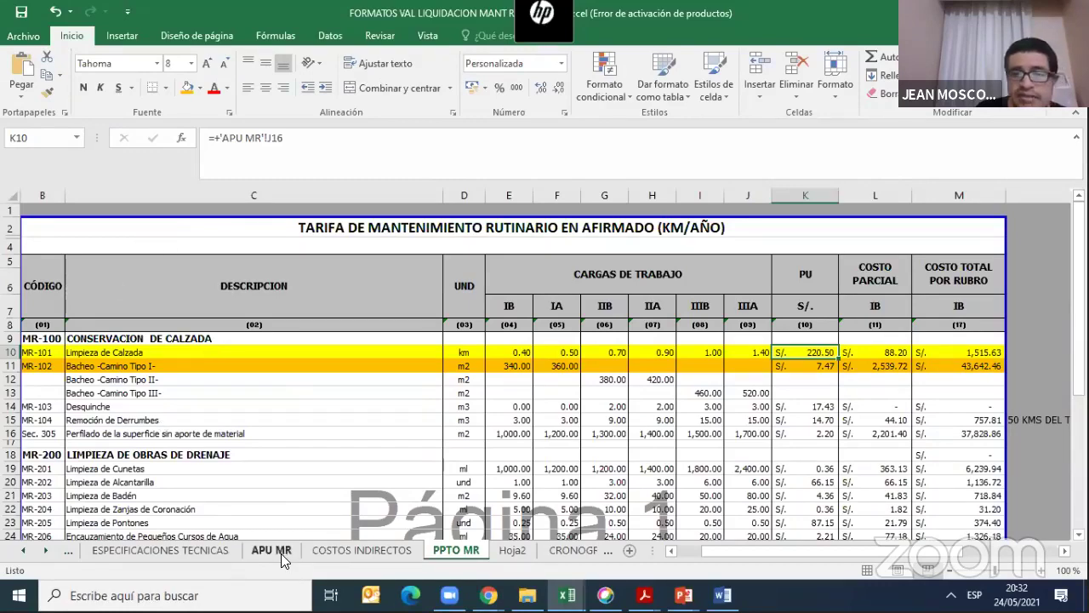
pyautogui.moveTo(771, 548); pyautogui.dragTo(798, 550)
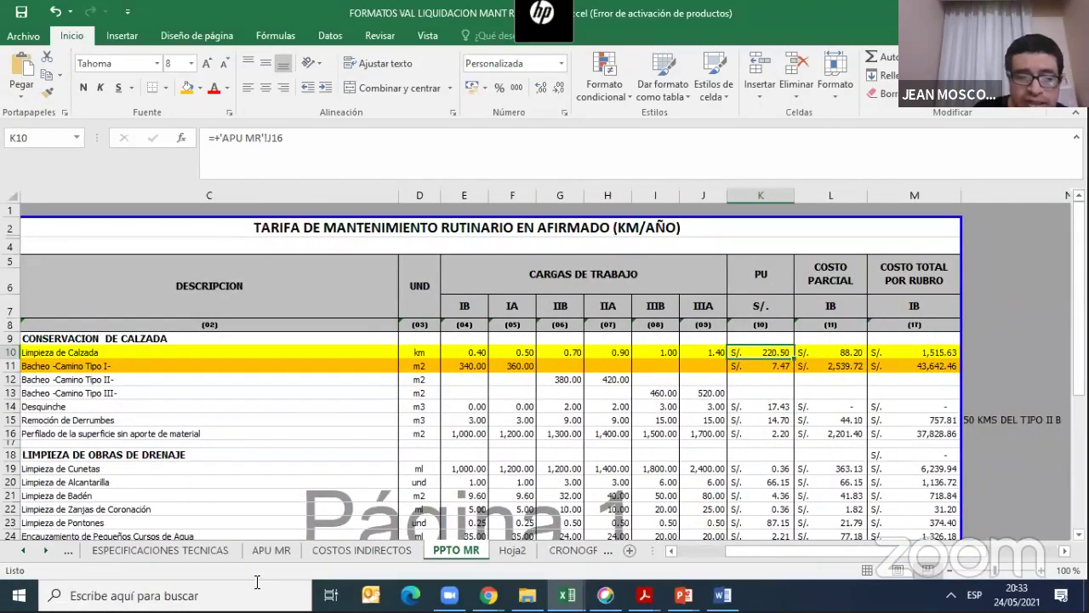
# Show the MR-101 Limpieza de Calzada analysis in APU MR, switch briefly to the PowerPoint presentation, and return to the Excel workbook
pyautogui.click(270, 549)
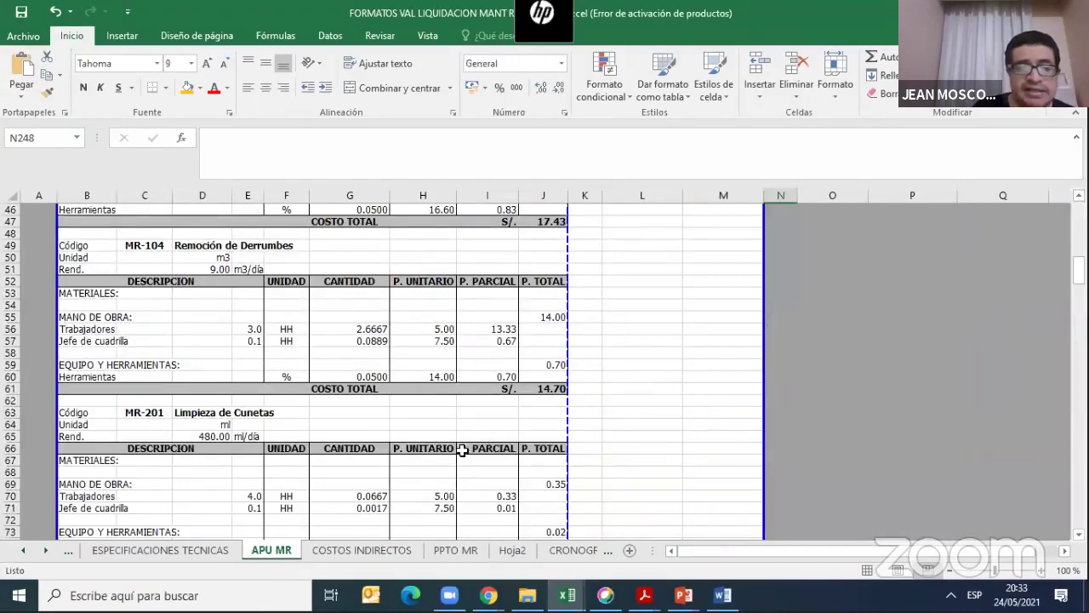
pyautogui.moveTo(1078, 271); pyautogui.dragTo(1078, 213)
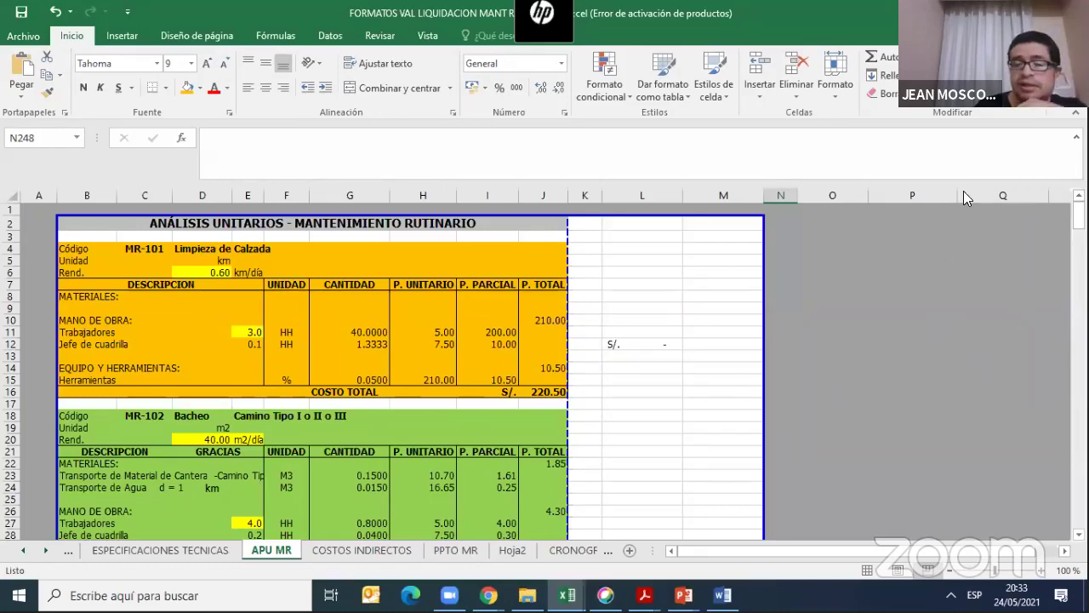
pyautogui.click(683, 595)
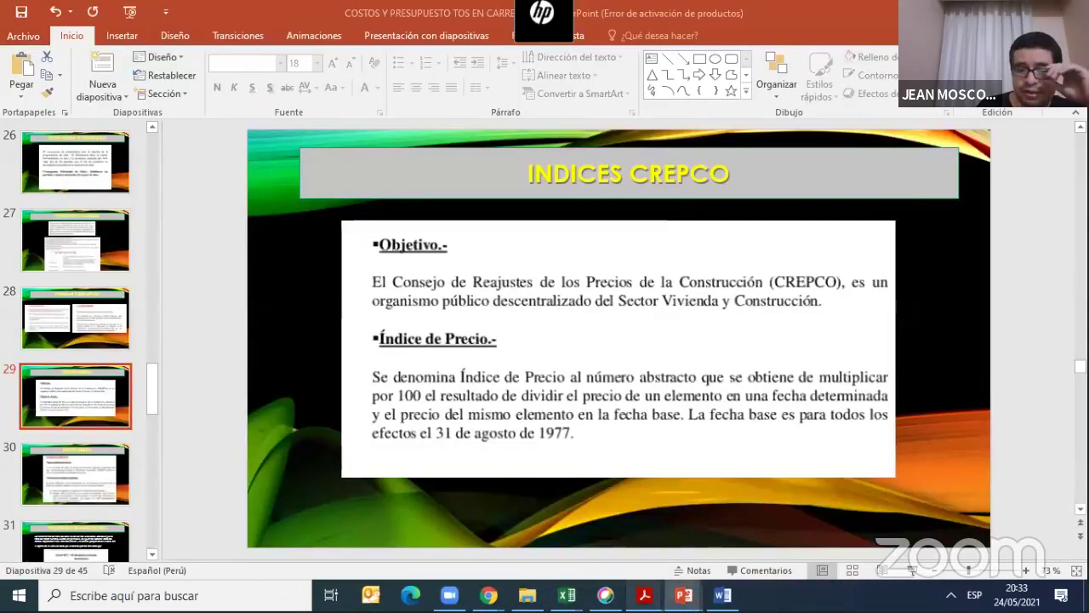
pyautogui.moveTo(566, 594)
pyautogui.click(650, 533)
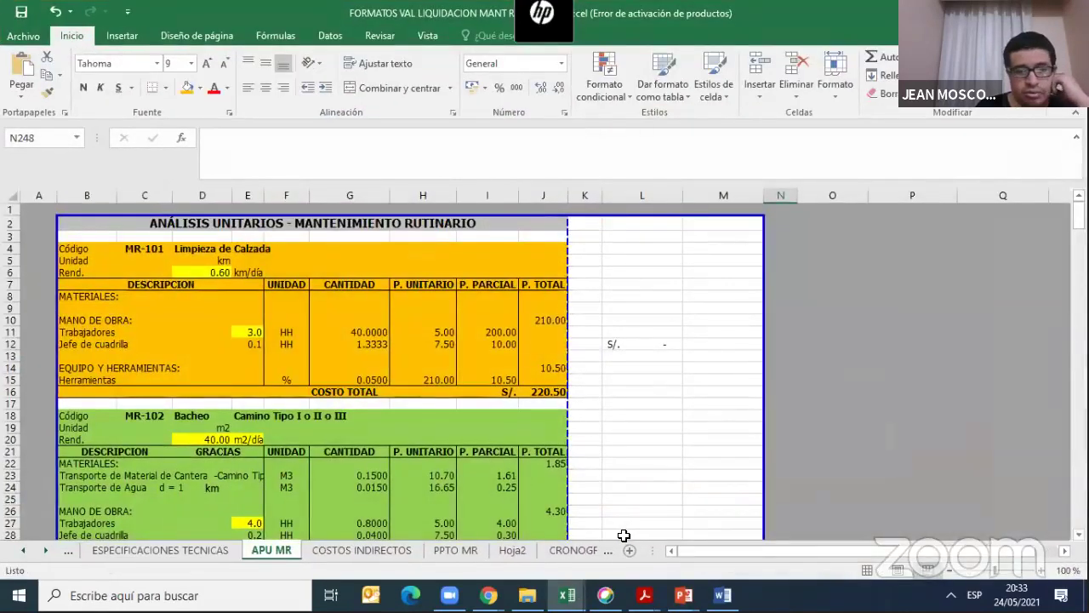
pyautogui.click(365, 546)
pyautogui.click(278, 555)
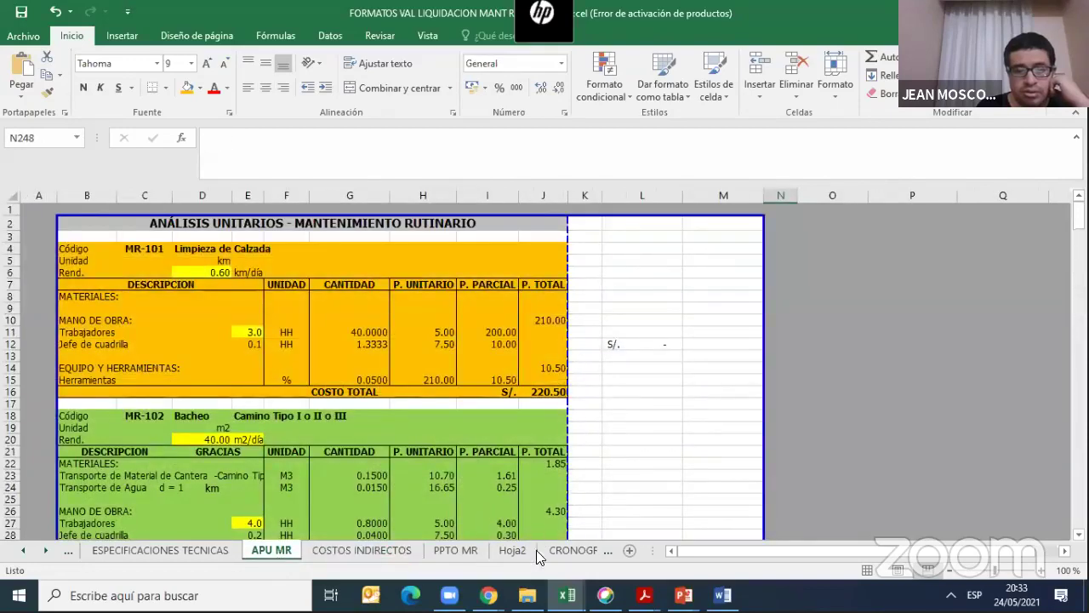
# Trace the Limpieza de Calzada unit price in K10 of PPTO MR to the COSTO TOTAL in J16 of APU MR
pyautogui.click(478, 548)
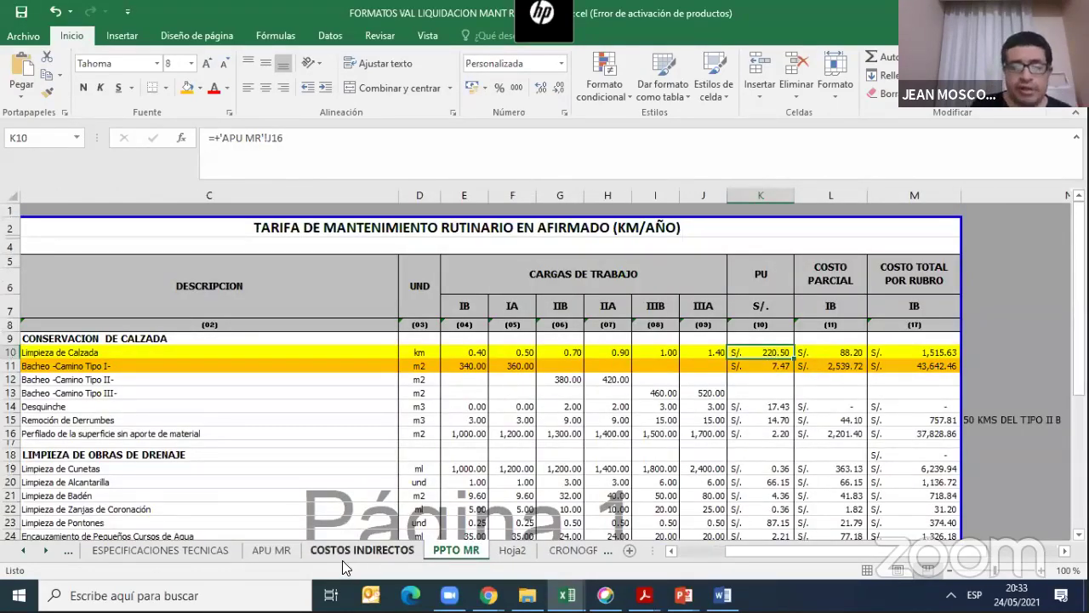
pyautogui.click(281, 548)
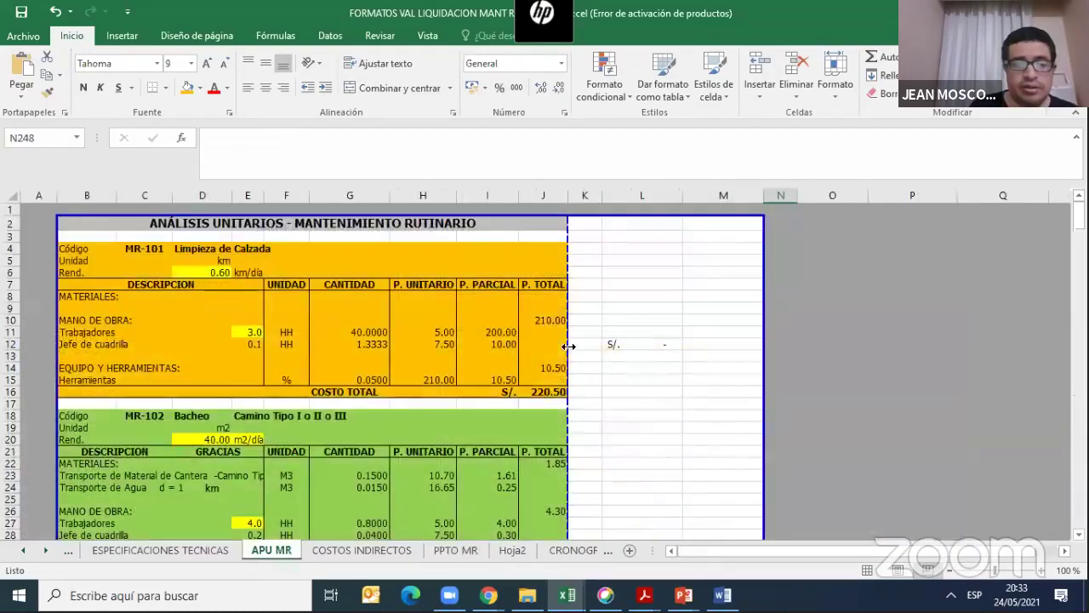
pyautogui.click(543, 393)
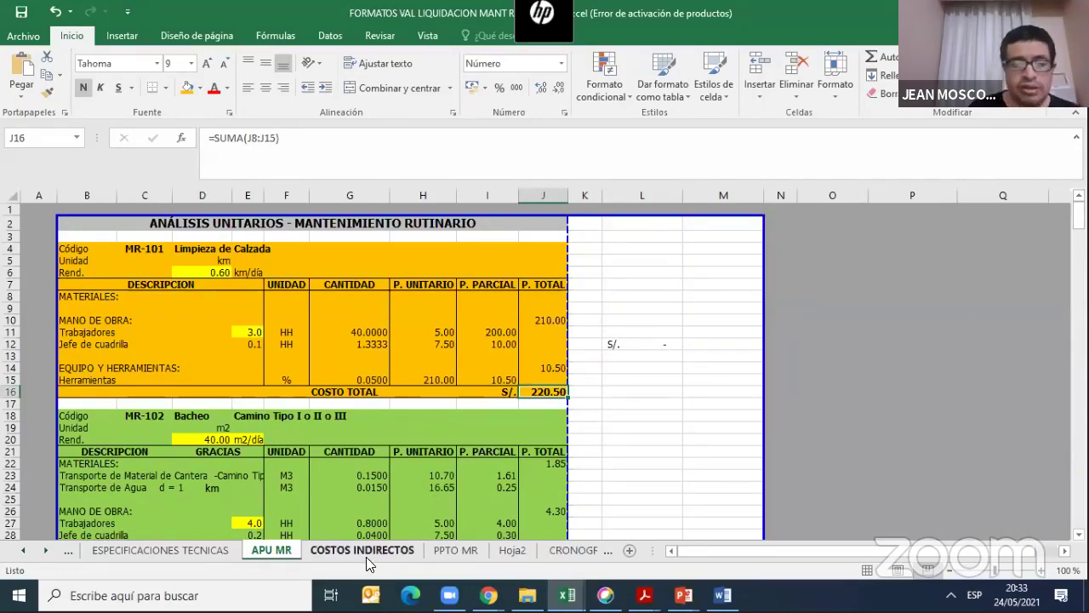
# Return to PPTO MR and inspect which cells feed the Limpieza de Calzada partial cost formula in L10
pyautogui.click(460, 549)
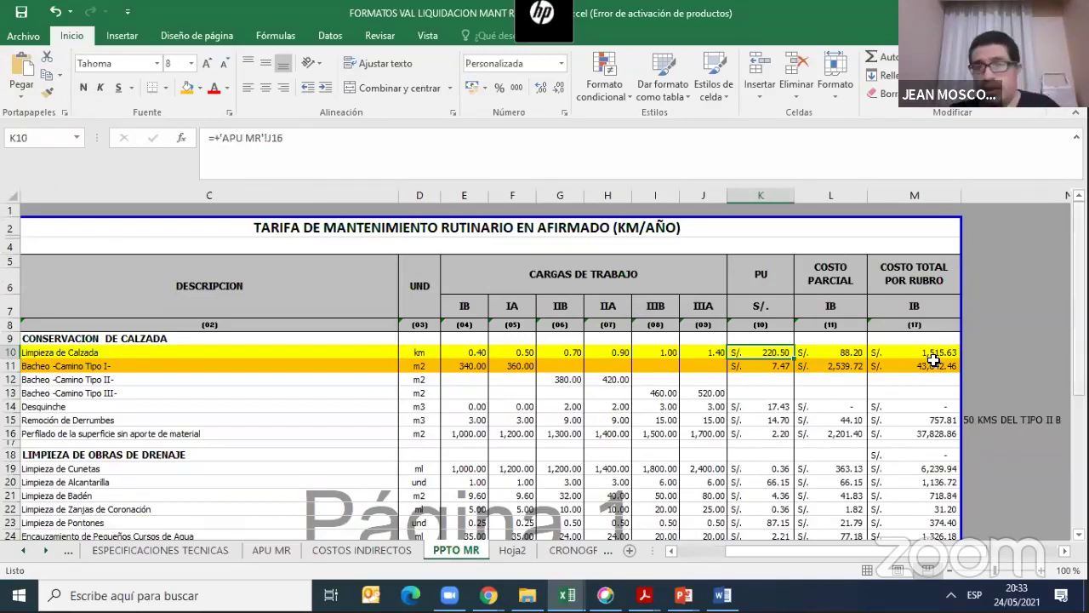
pyautogui.click(850, 354)
pyautogui.doubleClick(850, 355)
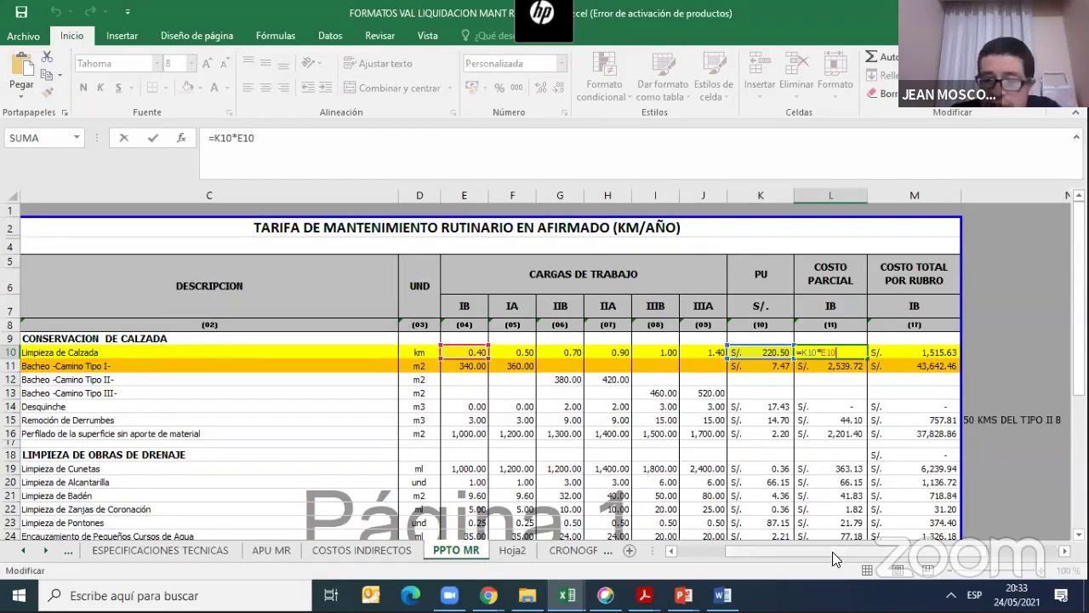
pyautogui.moveTo(832, 551); pyautogui.dragTo(754, 549)
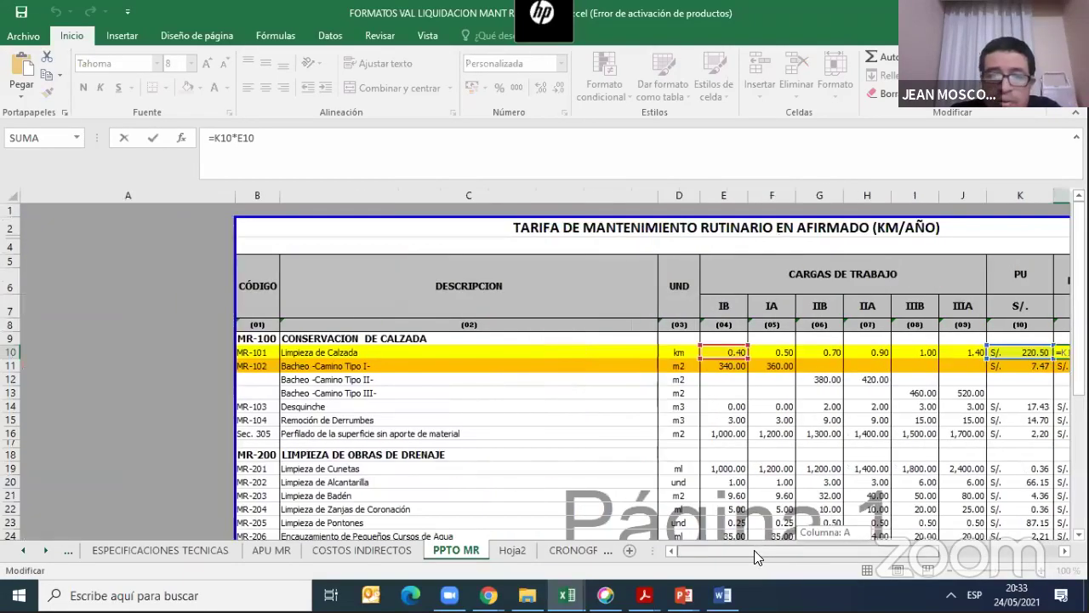
# Enter the road length and type "L=17.184 KMS IB" in the blank heading row B4 under the tariff title
pyautogui.click(413, 244)
pyautogui.write('L=')
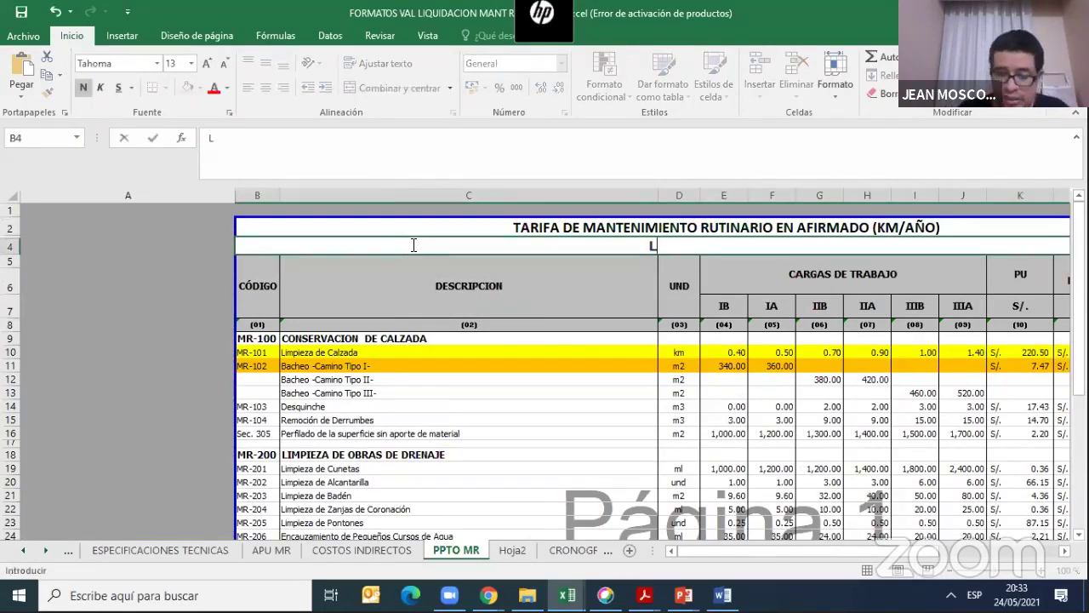
pyautogui.click(451, 244)
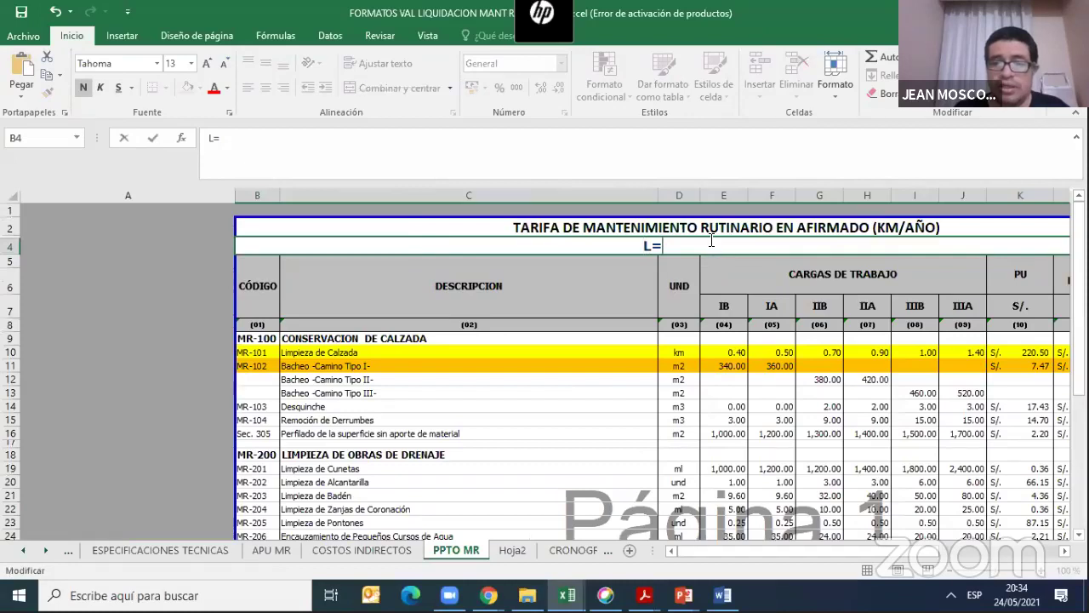
pyautogui.write('17.184 ')
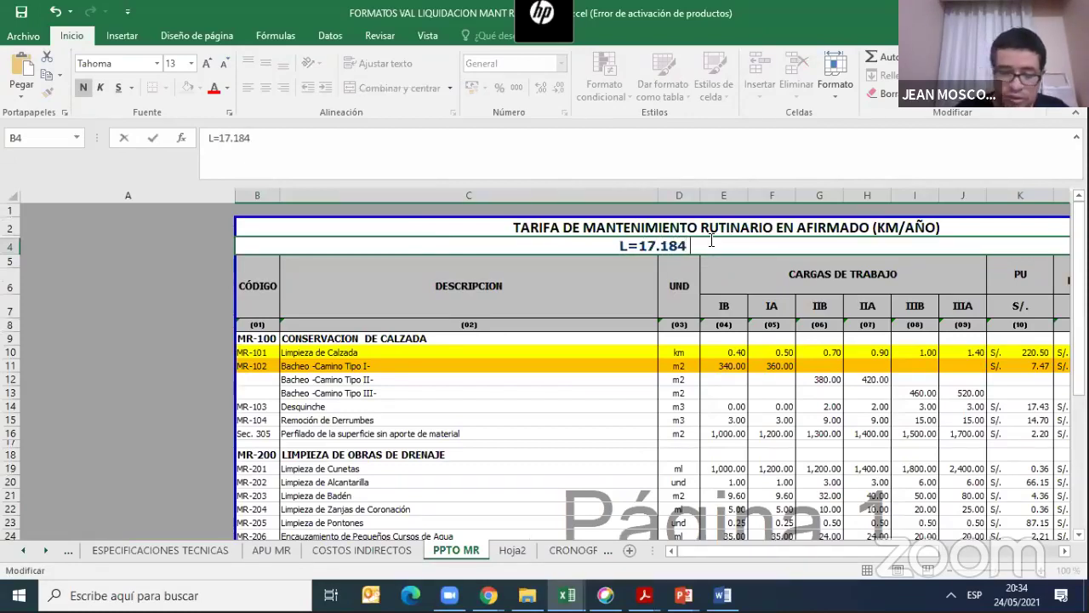
pyautogui.write('KMS')
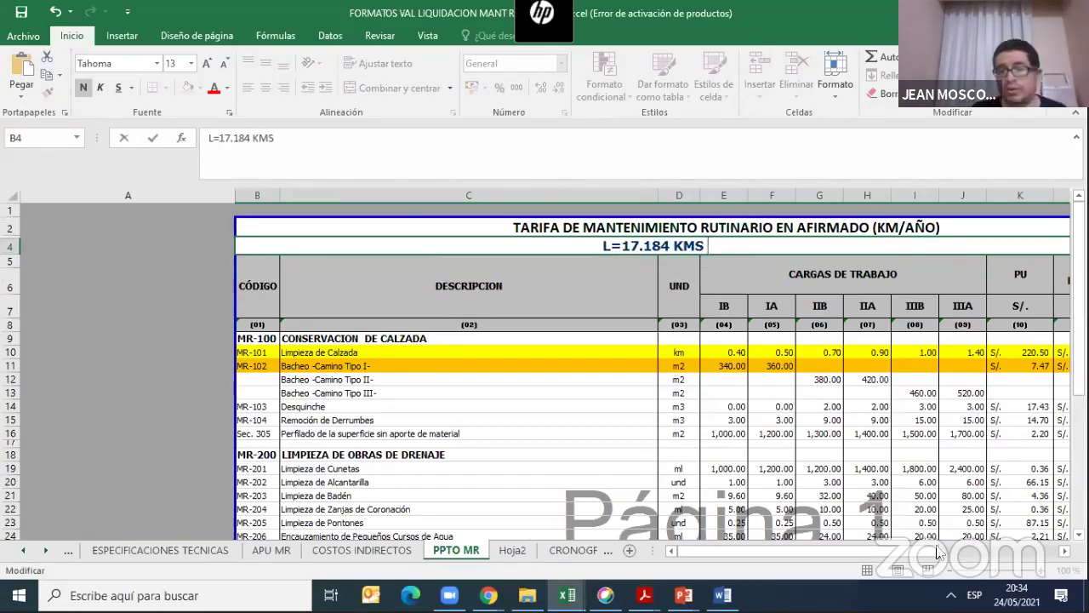
pyautogui.moveTo(934, 553); pyautogui.dragTo(978, 553)
pyautogui.write('IB')
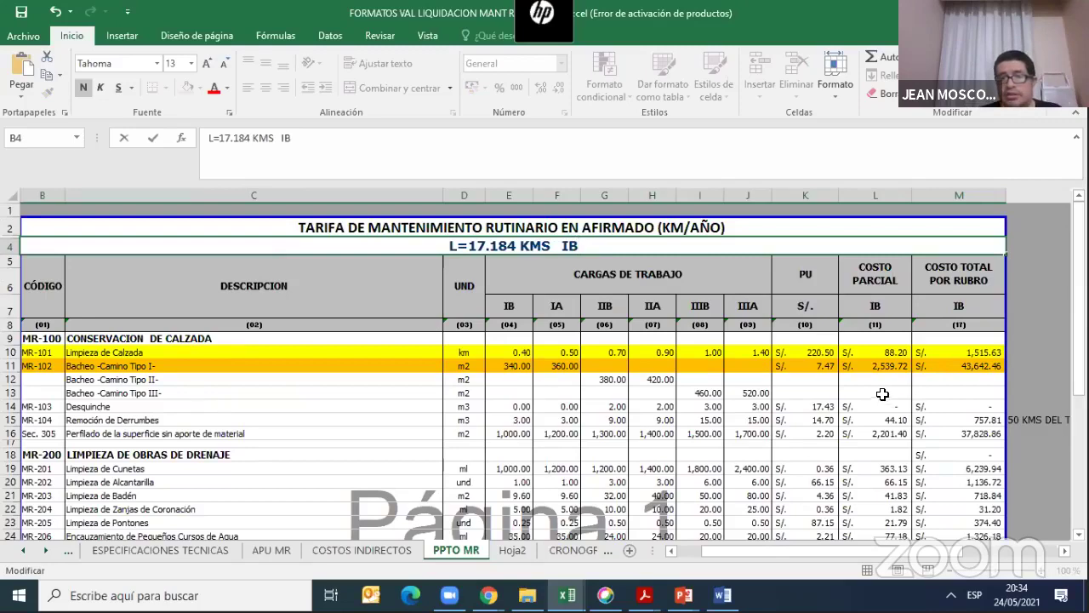
# Recheck the unit price and IB workload references in the L10 partial cost formula, leaving the formula as it is
pyautogui.moveTo(887, 553); pyautogui.dragTo(977, 551)
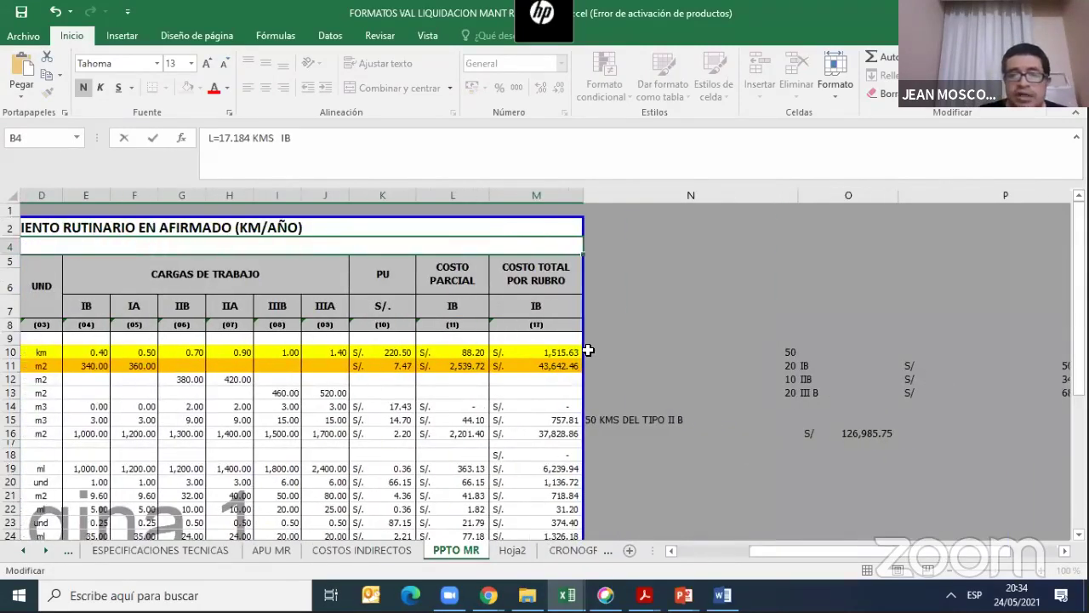
pyautogui.moveTo(795, 552); pyautogui.dragTo(779, 553)
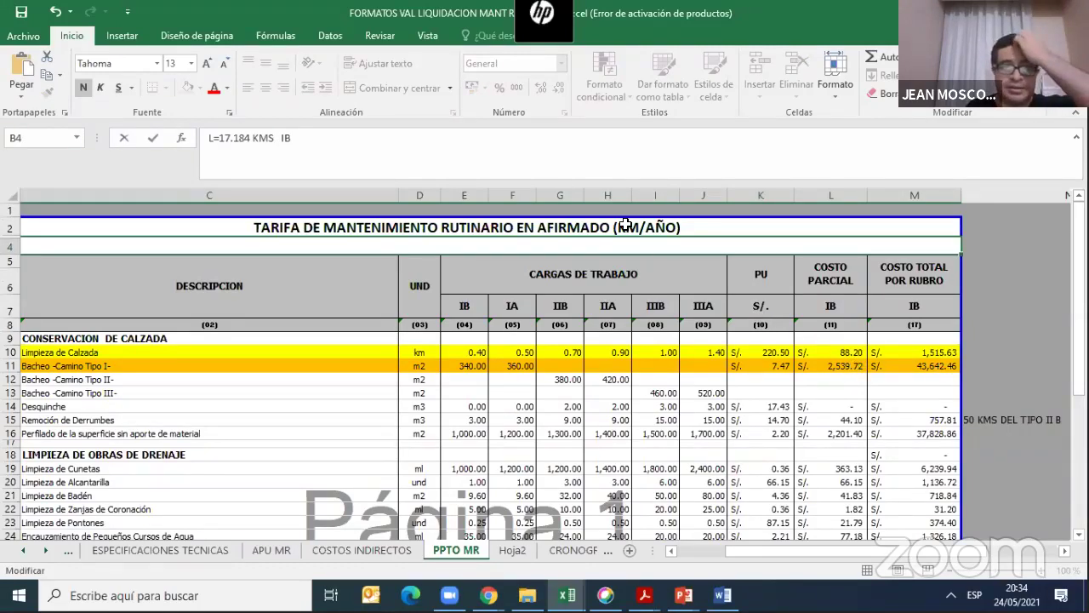
pyautogui.click(832, 352)
pyautogui.doubleClick(838, 351)
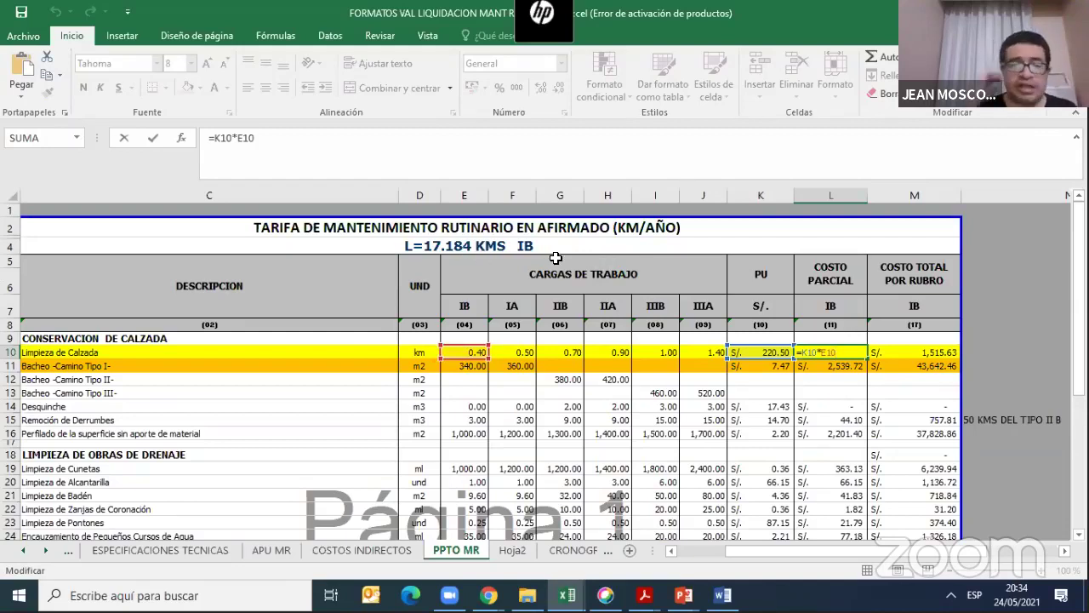
pyautogui.hotkey('ctrl', 'Return')
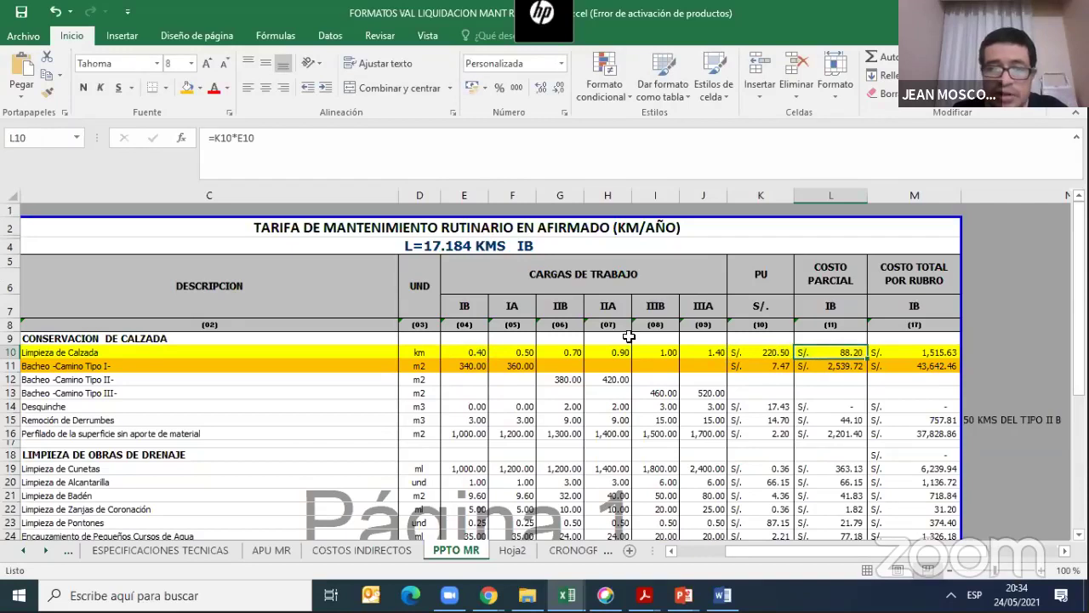
# Inspect how the Limpieza de Calzada total cost formula in M10 uses the partial cost and road length, leaving the formula as it is
pyautogui.click(919, 349)
pyautogui.write('=+L10*17.184')
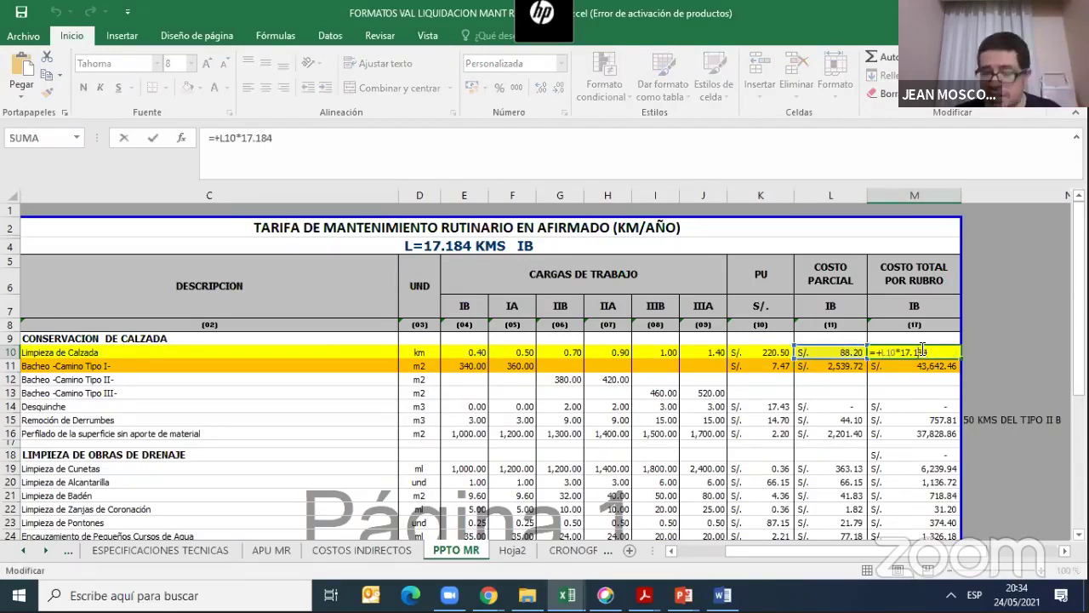
pyautogui.click(921, 350)
pyautogui.write('+')
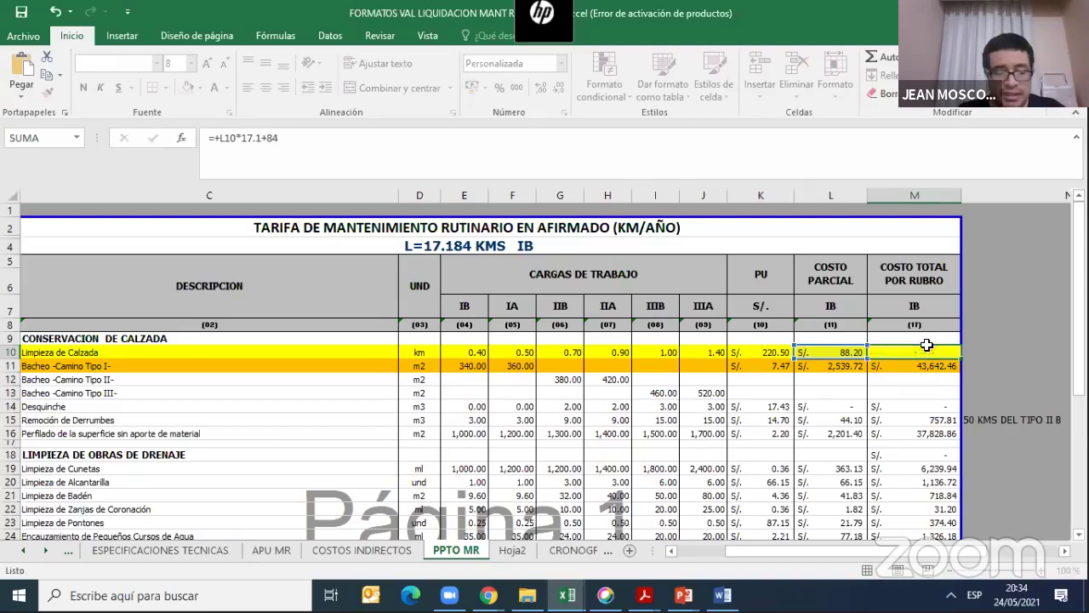
pyautogui.press('Escape')
pyautogui.doubleClick(935, 351)
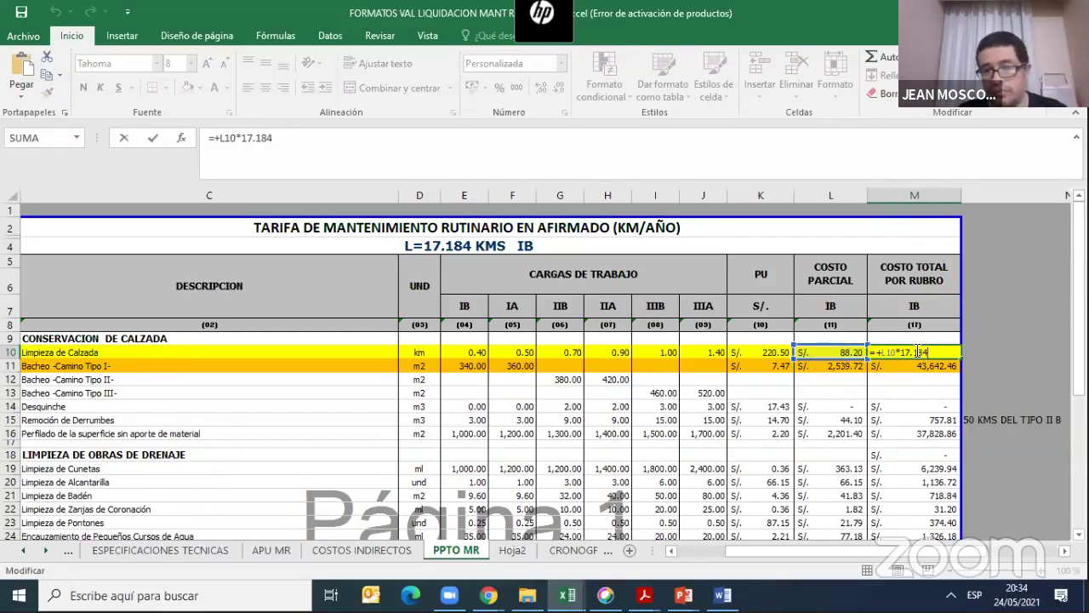
pyautogui.hotkey('ctrl', 'Return')
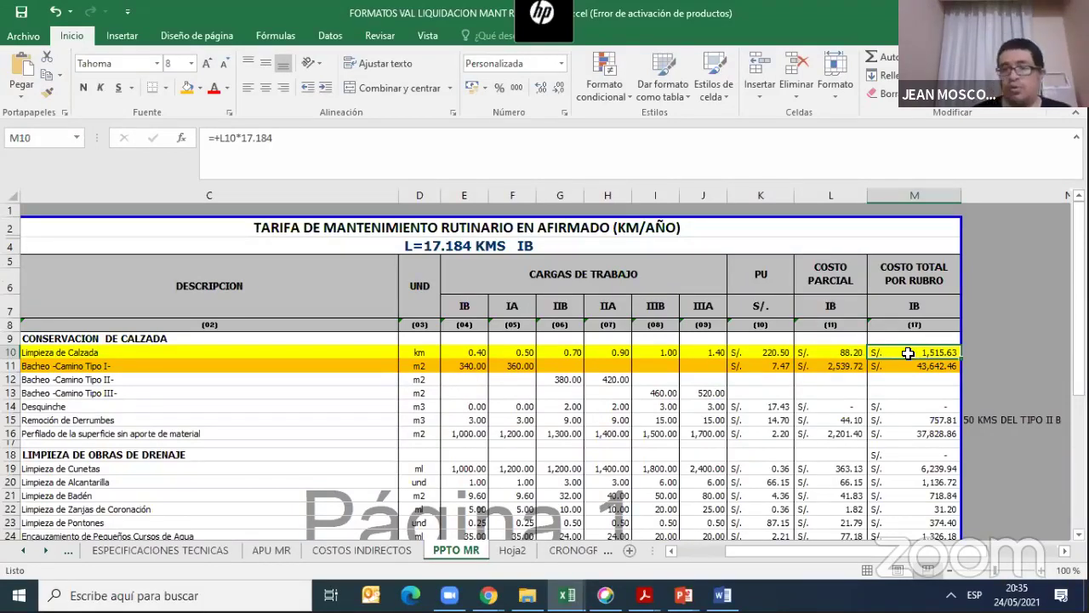
# Examine the Bacheo Camino Tipo I total cost formula in M11 and the workload cells of the three Bacheo rows
pyautogui.click(912, 366)
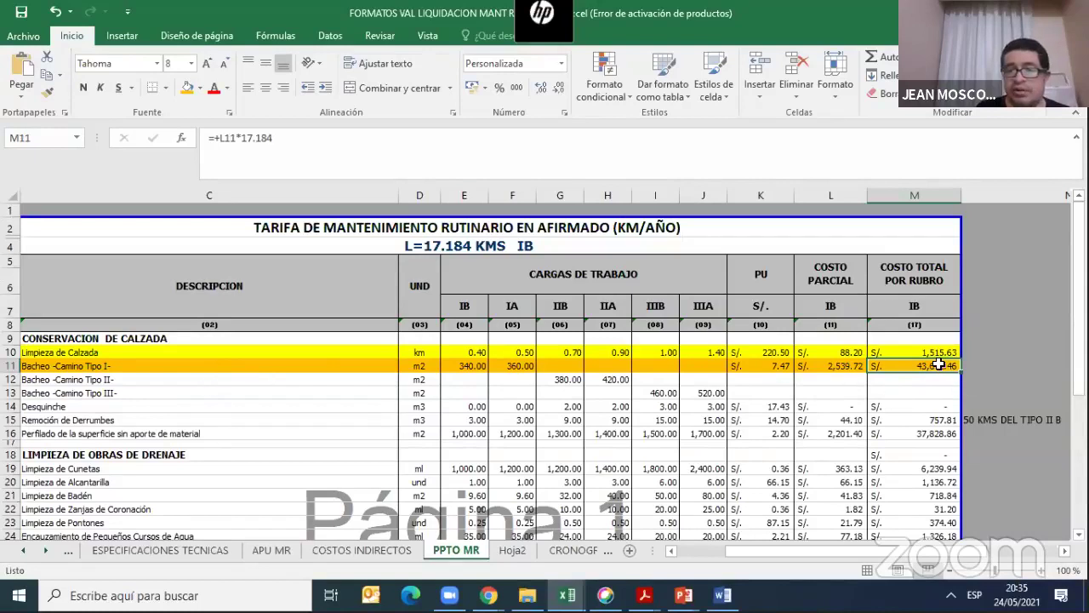
pyautogui.doubleClick(938, 362)
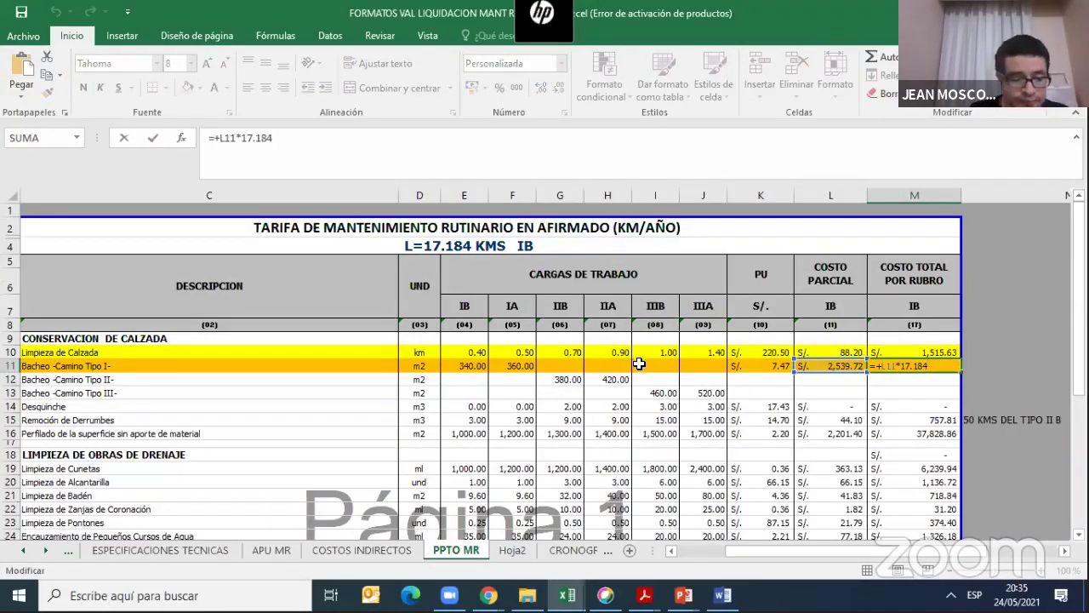
pyautogui.press('Escape')
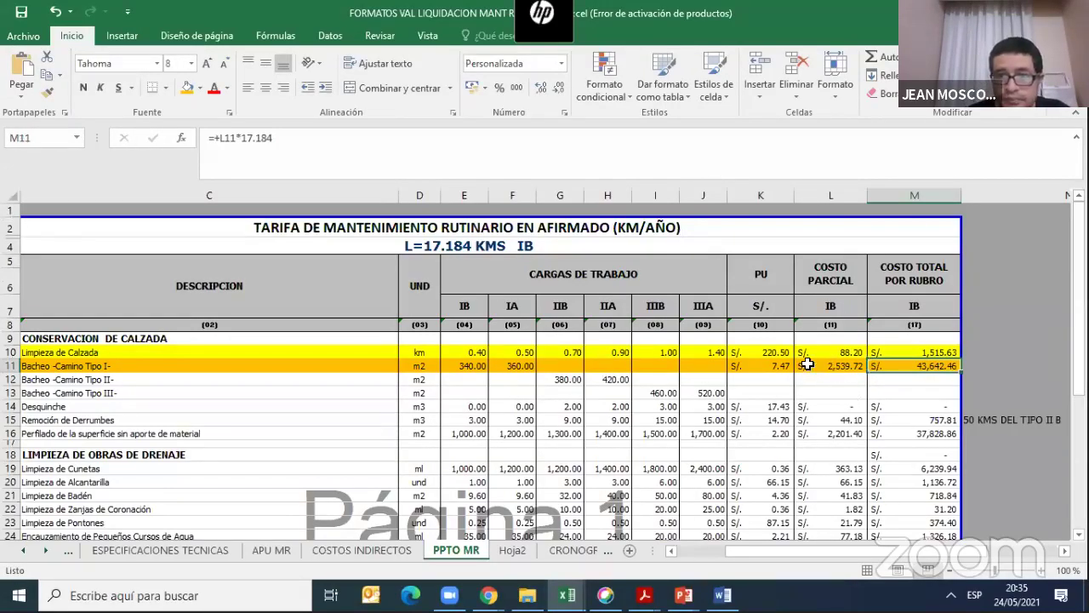
pyautogui.click(473, 364)
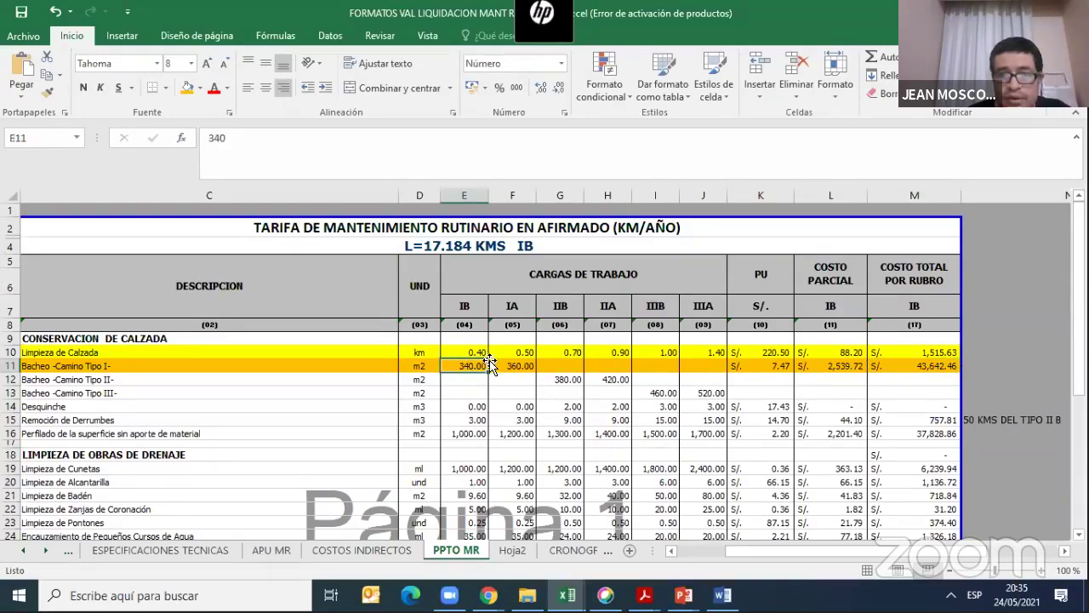
pyautogui.click(571, 385)
pyautogui.click(659, 392)
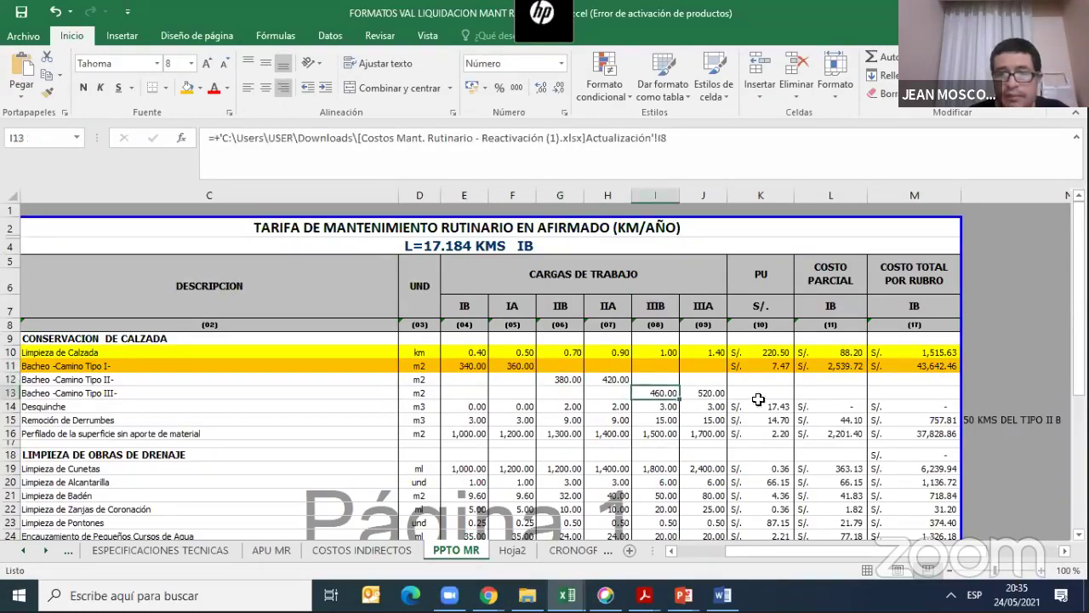
# Trace the Bacheo Camino Tipo I partial cost formula in L11 and recheck how it feeds the total cost in M11
pyautogui.click(840, 364)
pyautogui.doubleClick(840, 364)
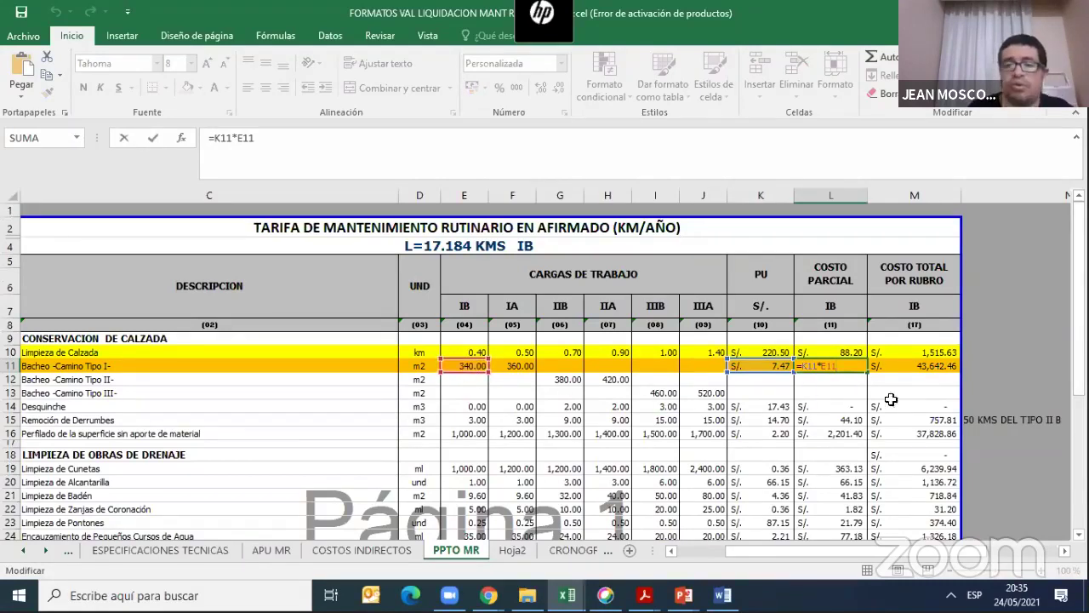
pyautogui.hotkey('ctrl', 'Return')
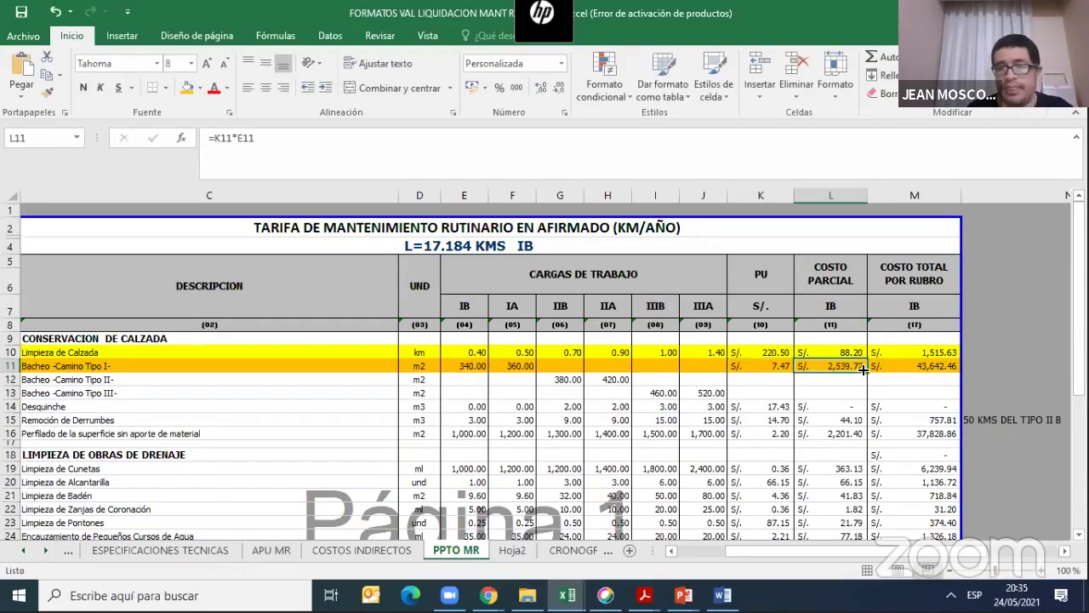
pyautogui.doubleClick(877, 368)
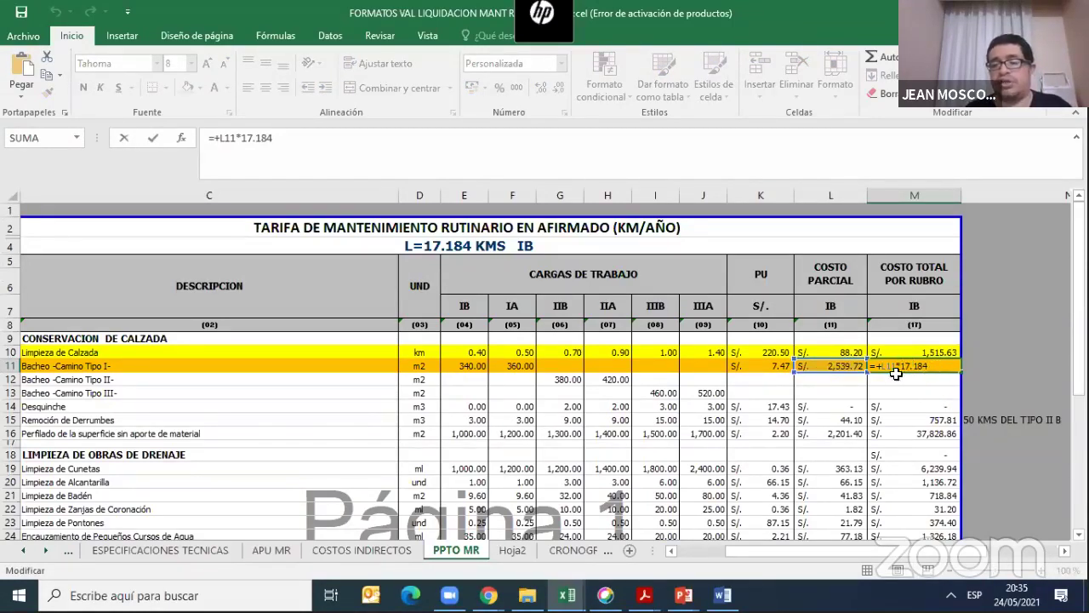
pyautogui.hotkey('ctrl', 'Return')
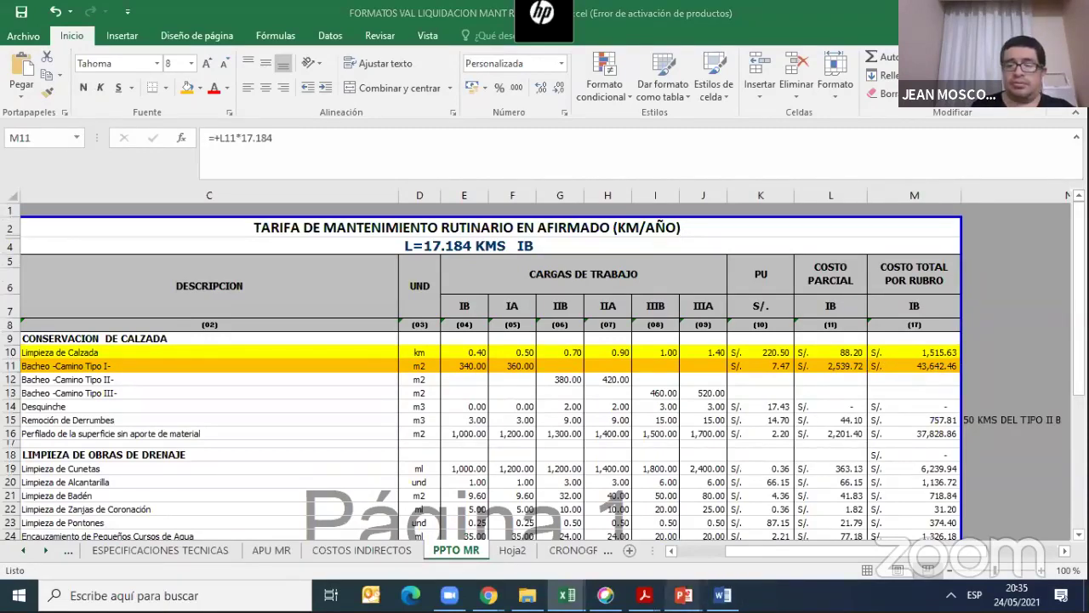
# Switch to the COSTOS Y PRESUPUESTO TOS EN CARRETERAS presentation in PowerPoint and start the slide show at the INDICES CREPCO slide
pyautogui.moveTo(683, 595)
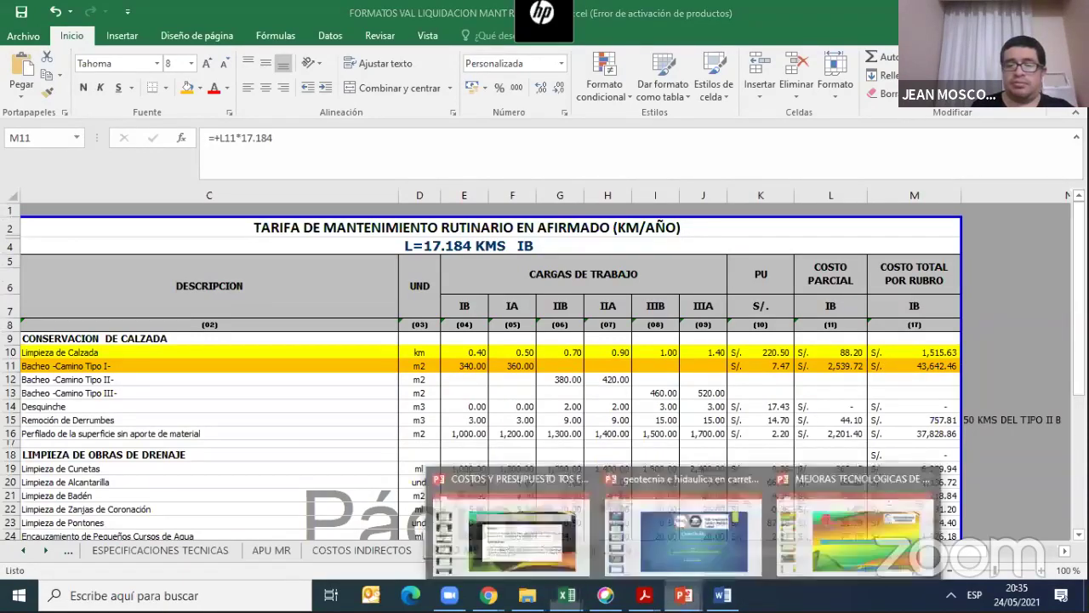
pyautogui.click(536, 559)
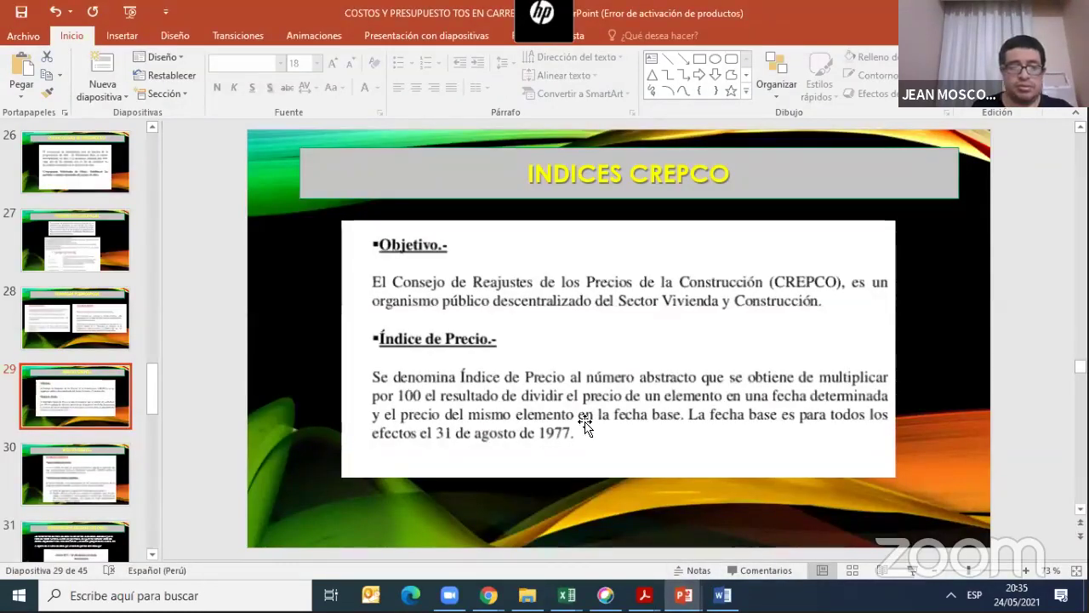
pyautogui.click(909, 569)
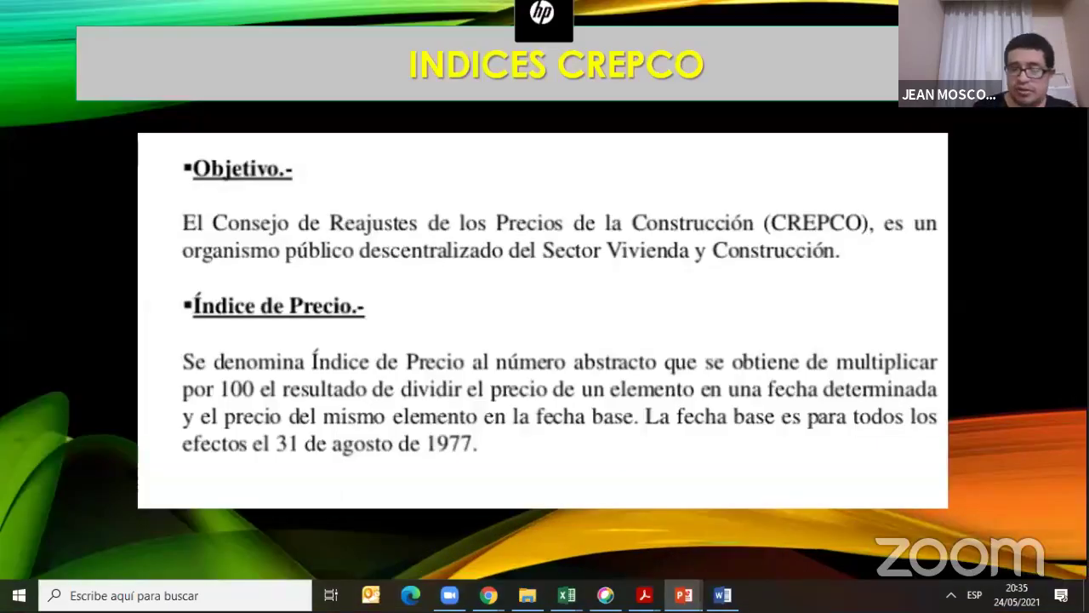
# Present the slides on labour yields, material costs, equipment costs and budget methodologies up to the hourly labour cost table, Cuadro 2-7
pyautogui.press('Right')
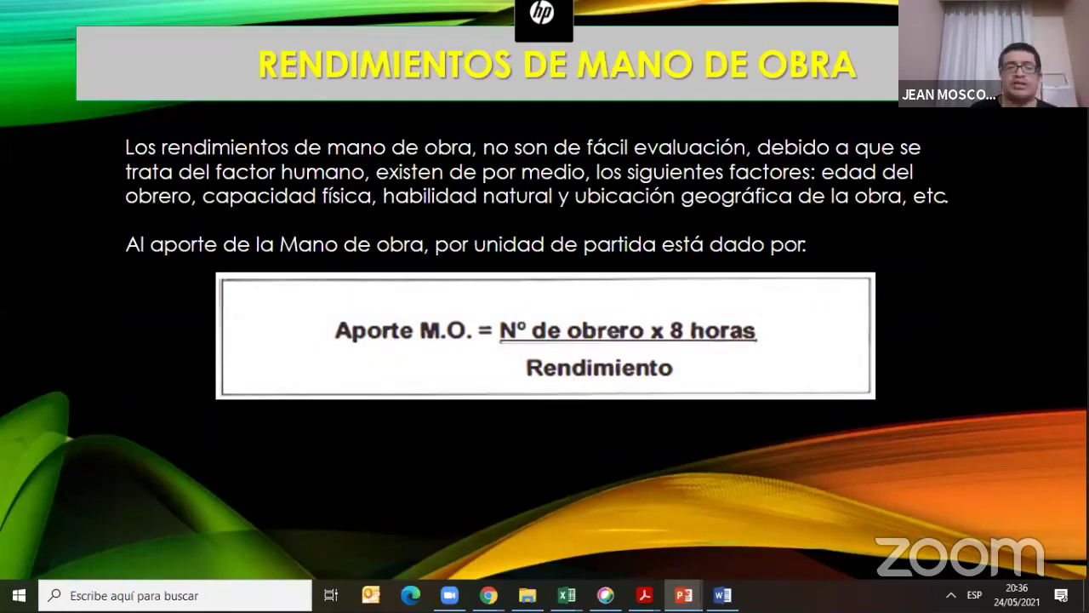
pyautogui.press('Right')
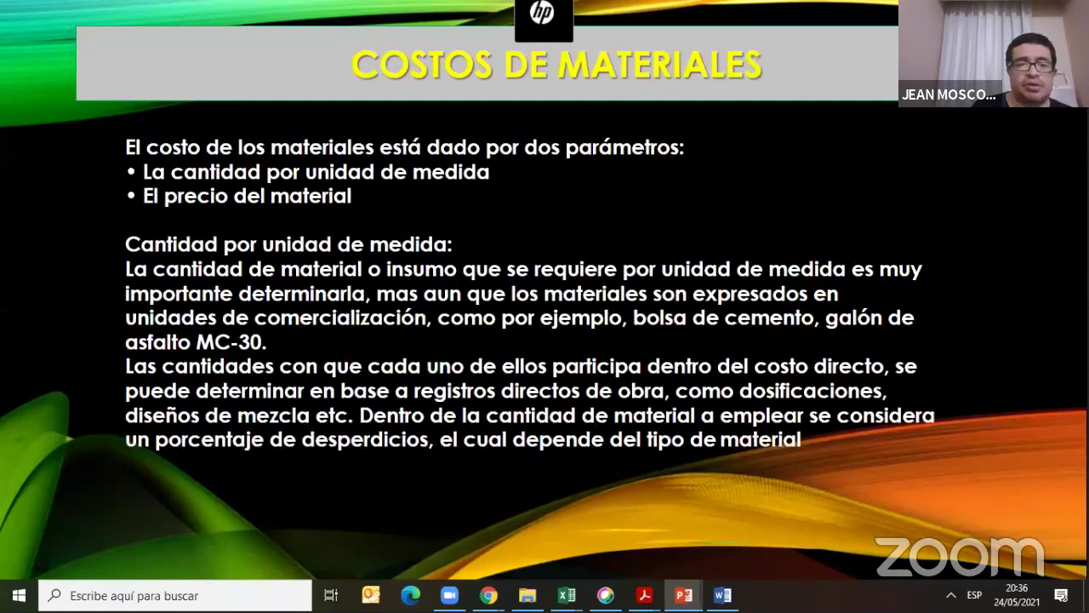
pyautogui.press('Right')
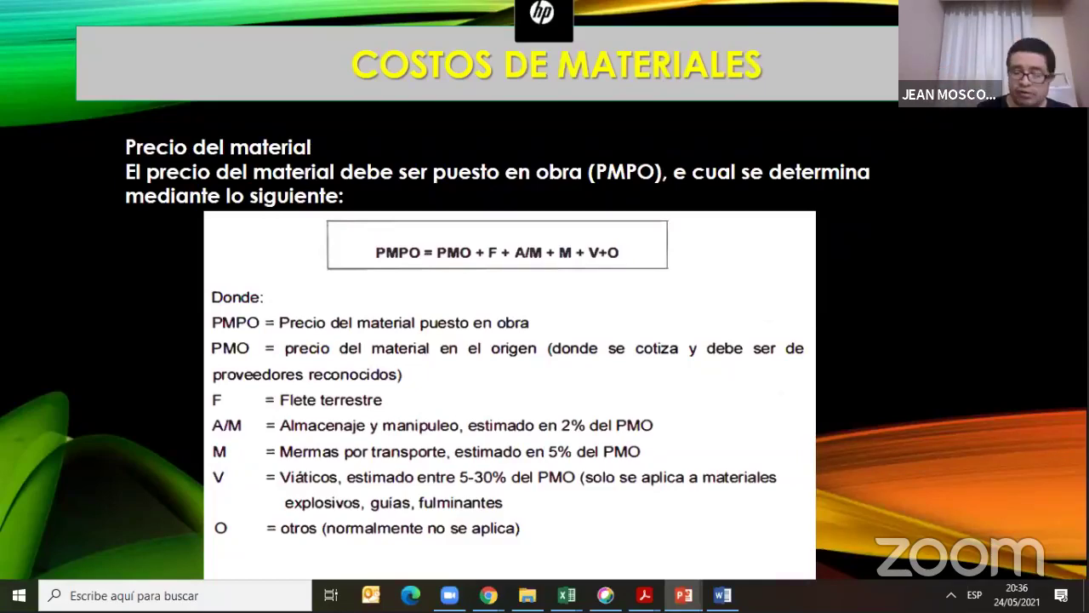
pyautogui.press('Right')
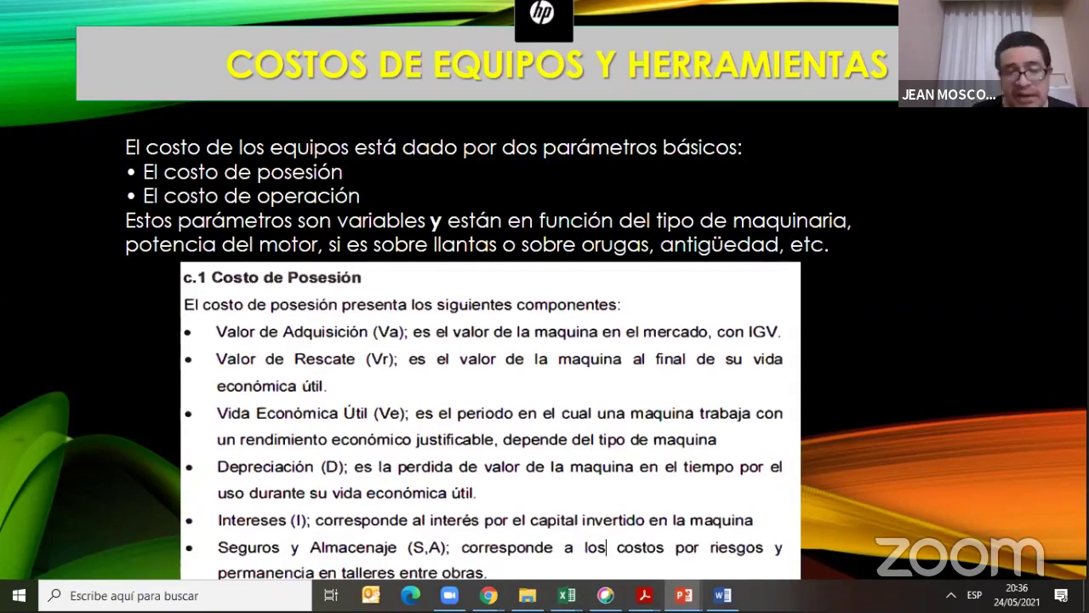
pyautogui.press('Right')
pyautogui.press('Right')
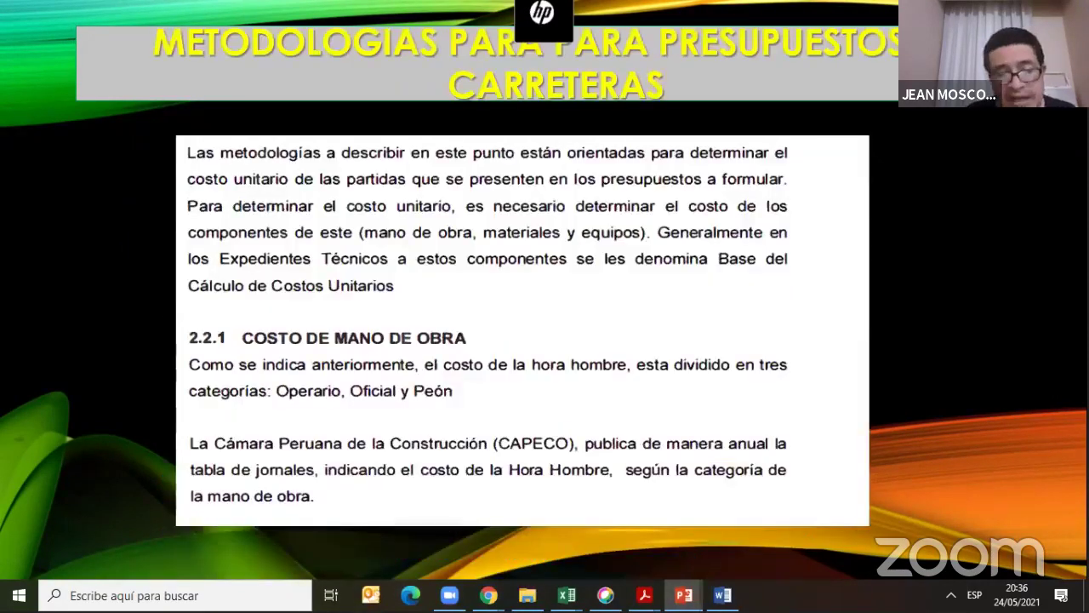
pyautogui.press('Right')
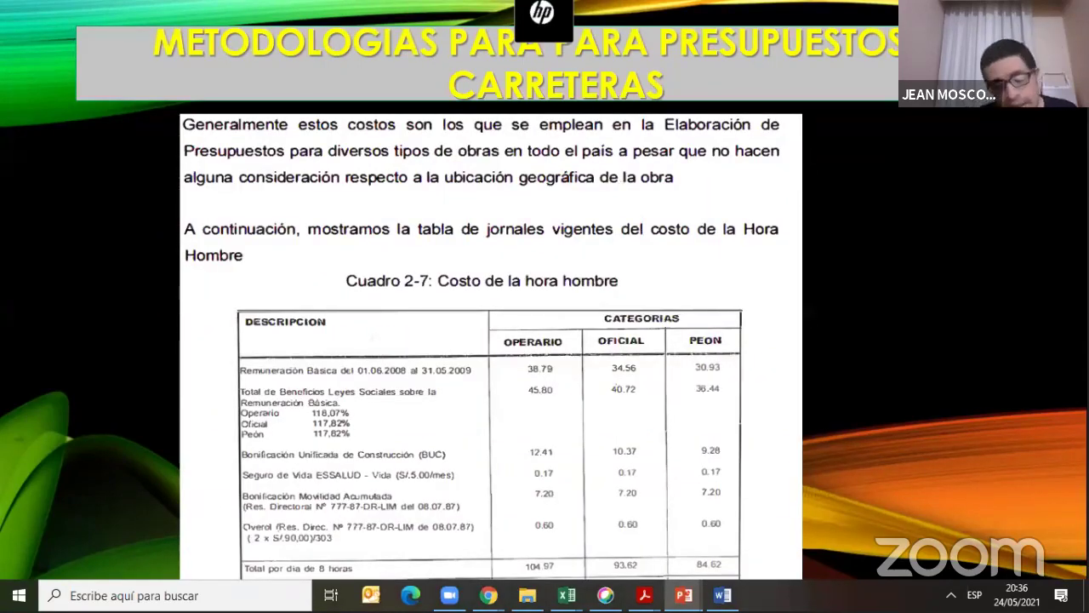
pyautogui.press('Left')
pyautogui.press('Right')
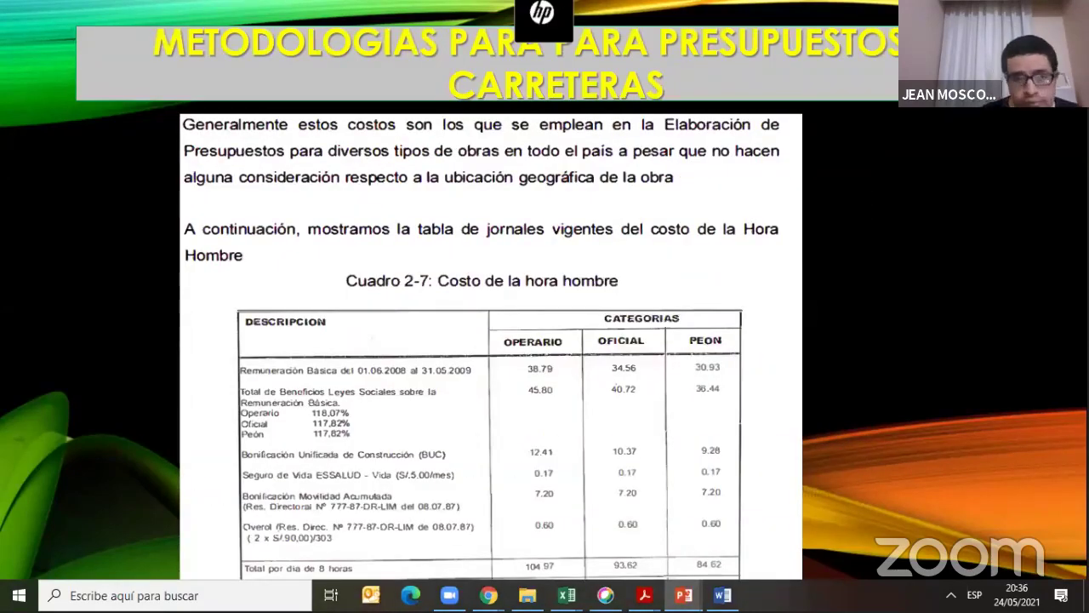
# Present the remaining material cost and EJEMPLO slides to the end of the deck and leave the slide show
pyautogui.press('Right')
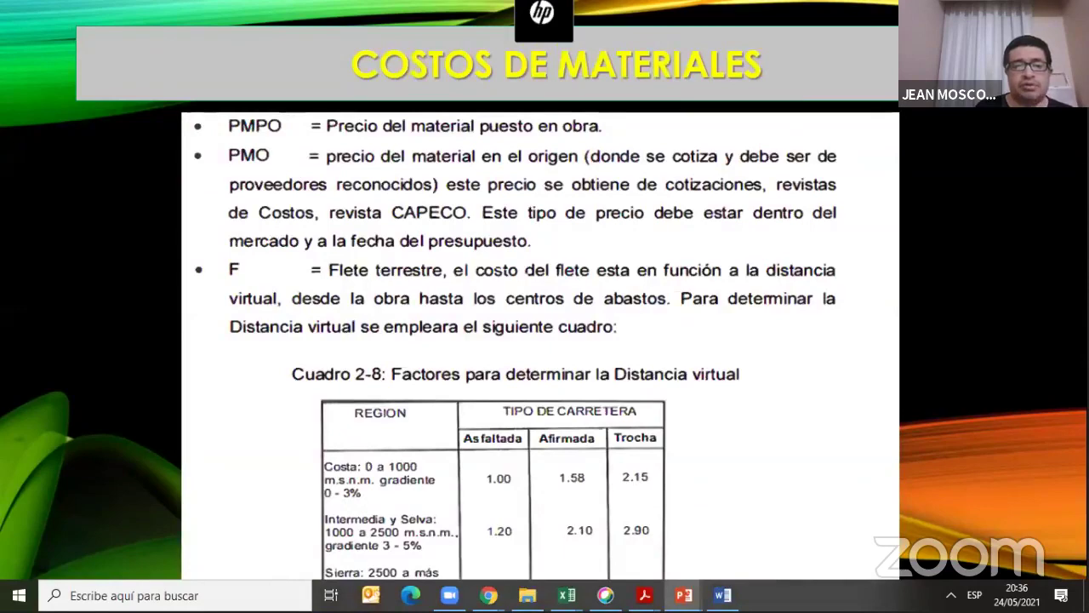
pyautogui.press('Right')
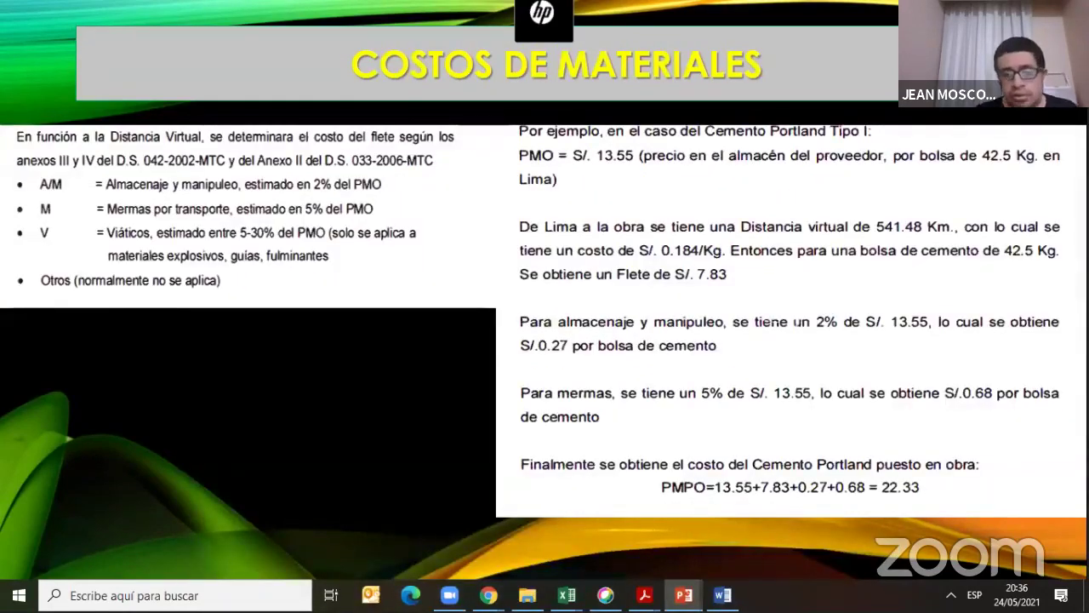
pyautogui.press('Right')
pyautogui.press('Right')
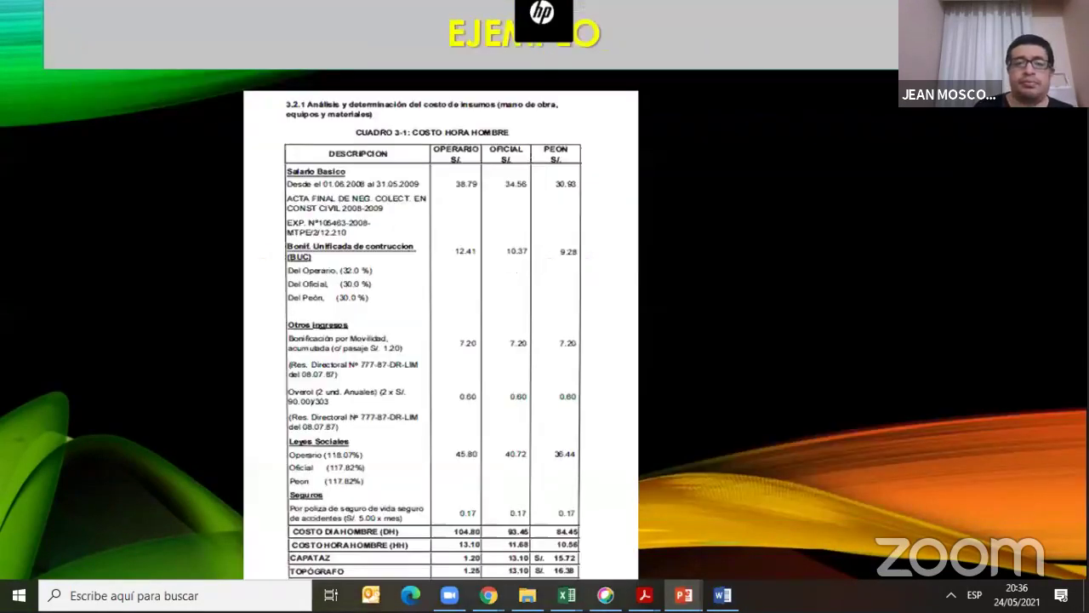
pyautogui.press('Right')
pyautogui.press('Right')
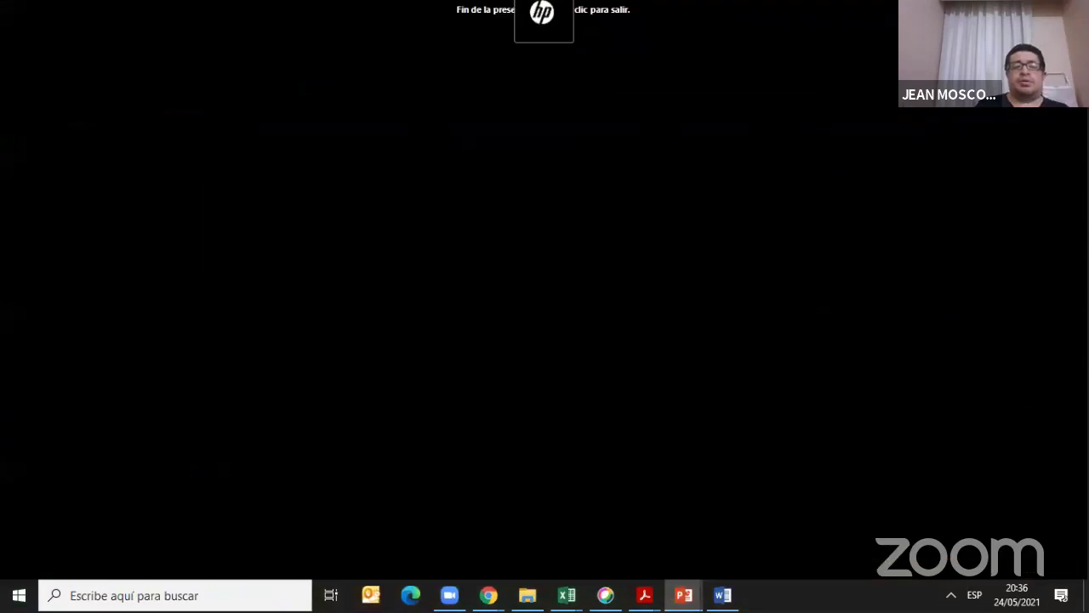
pyautogui.press('Right')
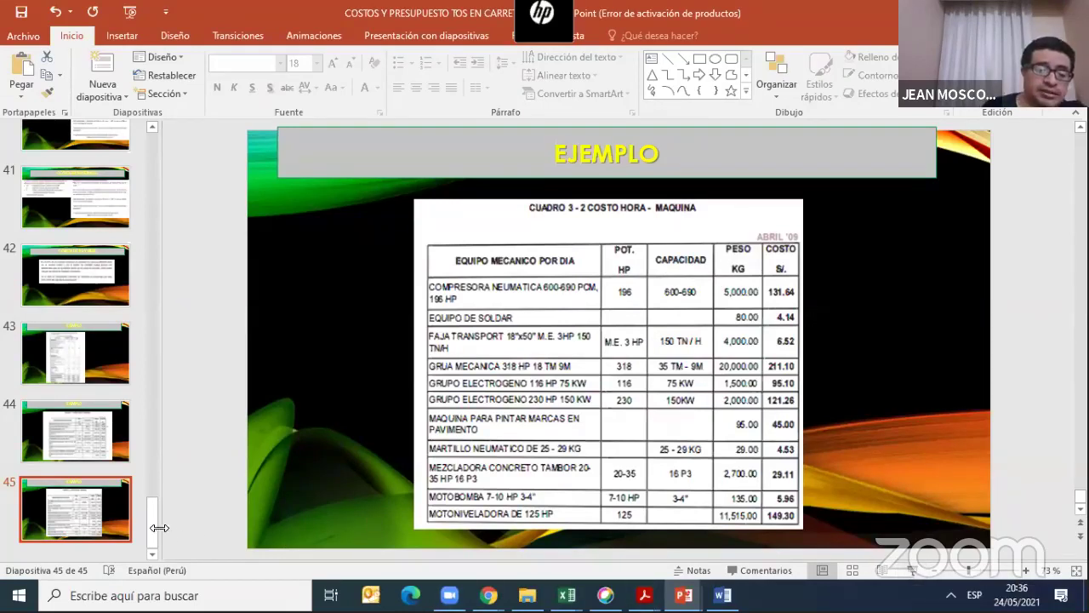
# Return to the title slide, restart the slide show from it and advance to the CURRICULUM VITAE DEL EXPOSITOR slide
pyautogui.moveTo(154, 526); pyautogui.dragTo(172, 97)
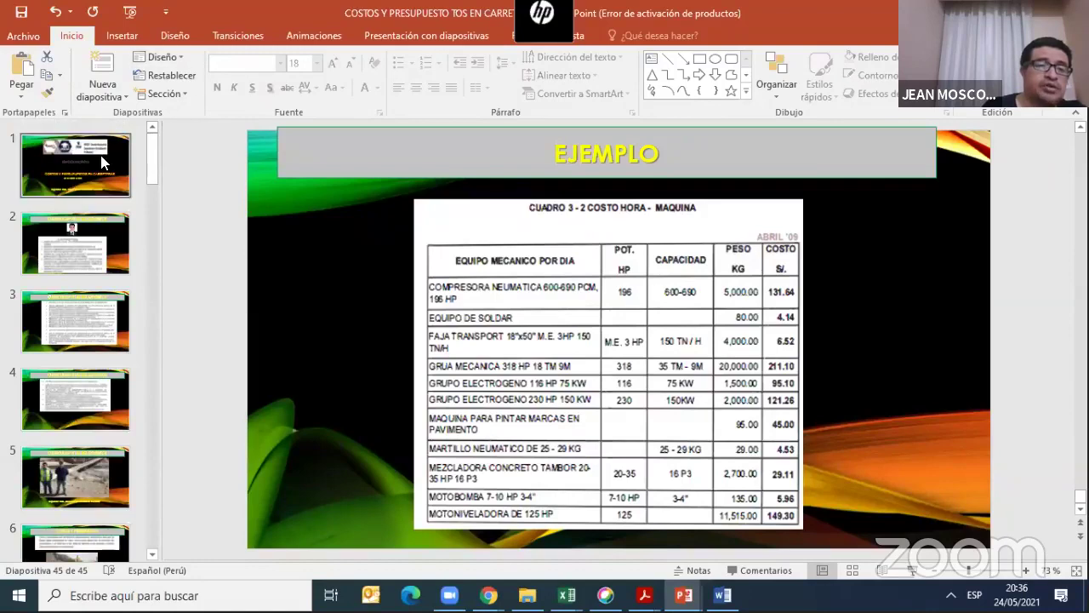
pyautogui.click(102, 153)
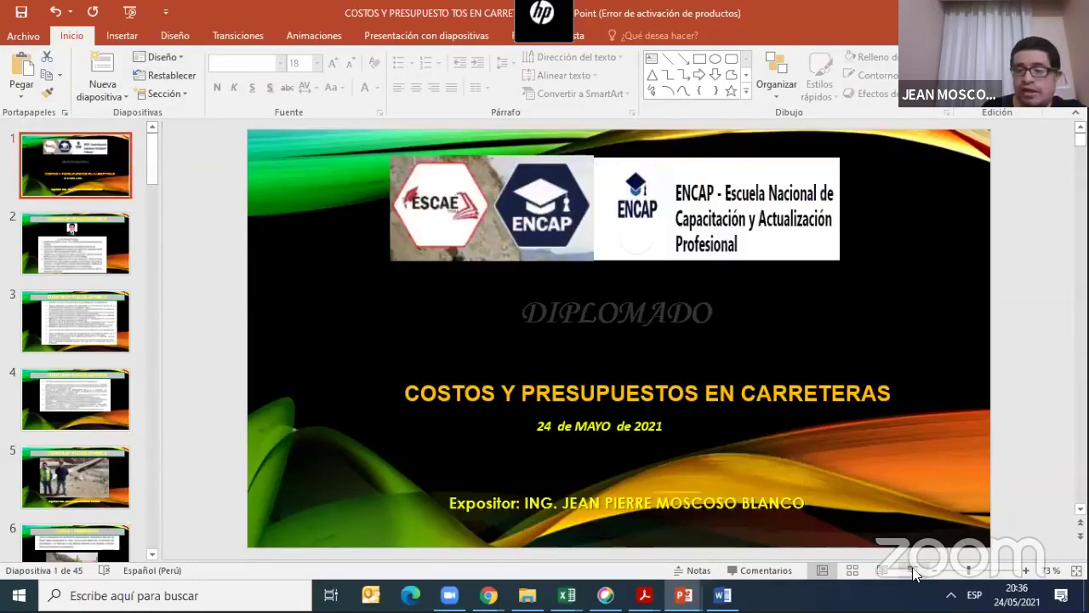
pyautogui.click(912, 570)
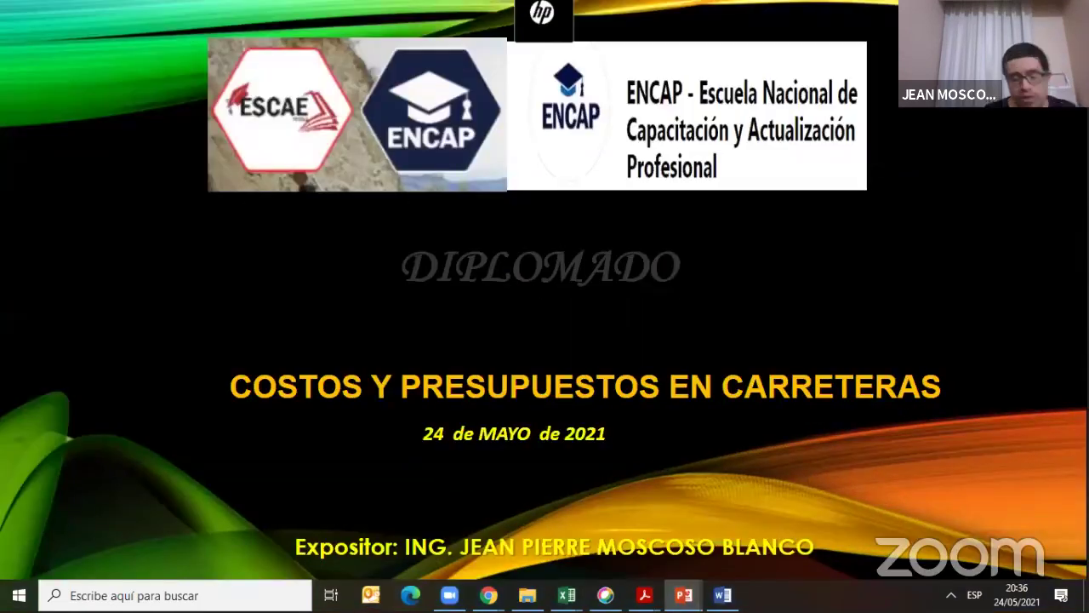
pyautogui.press('Right')
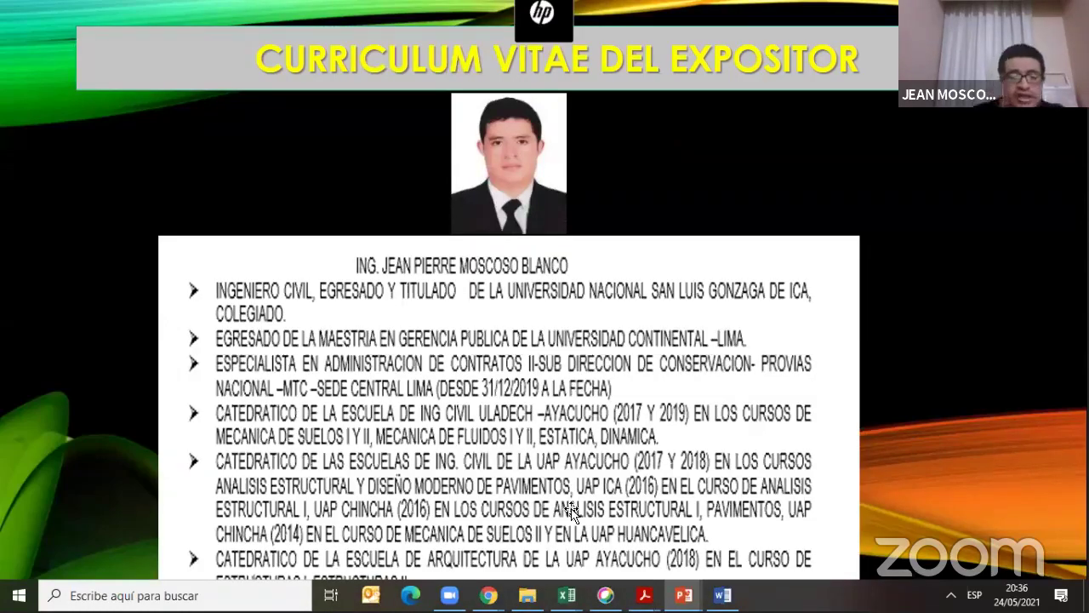
# End the slide show and delete the DIPLOMADO text box from the title slide
pyautogui.press('Escape')
pyautogui.click(97, 170)
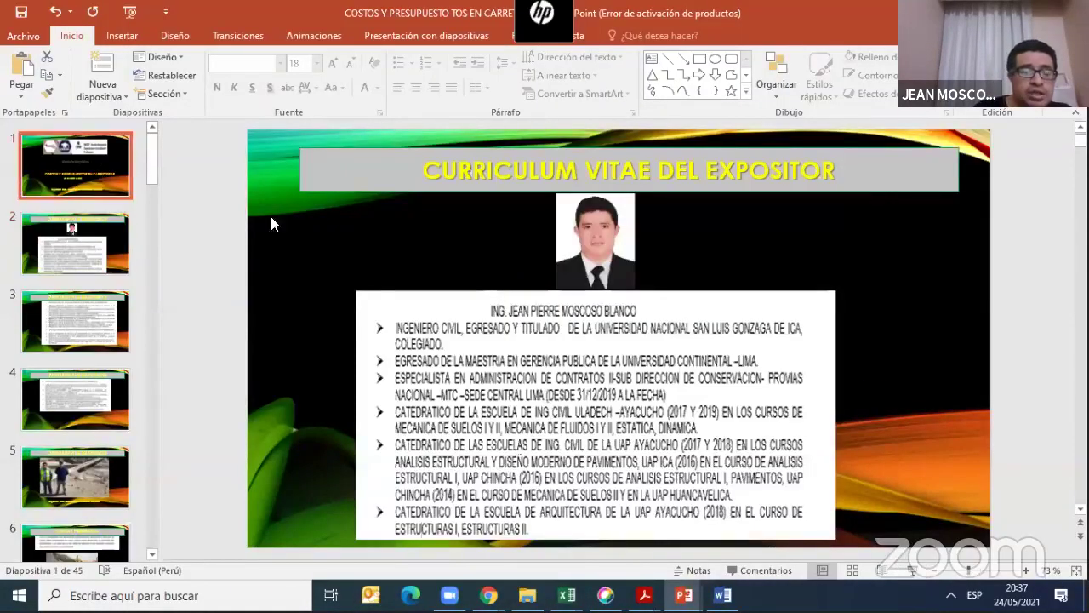
pyautogui.click(644, 393)
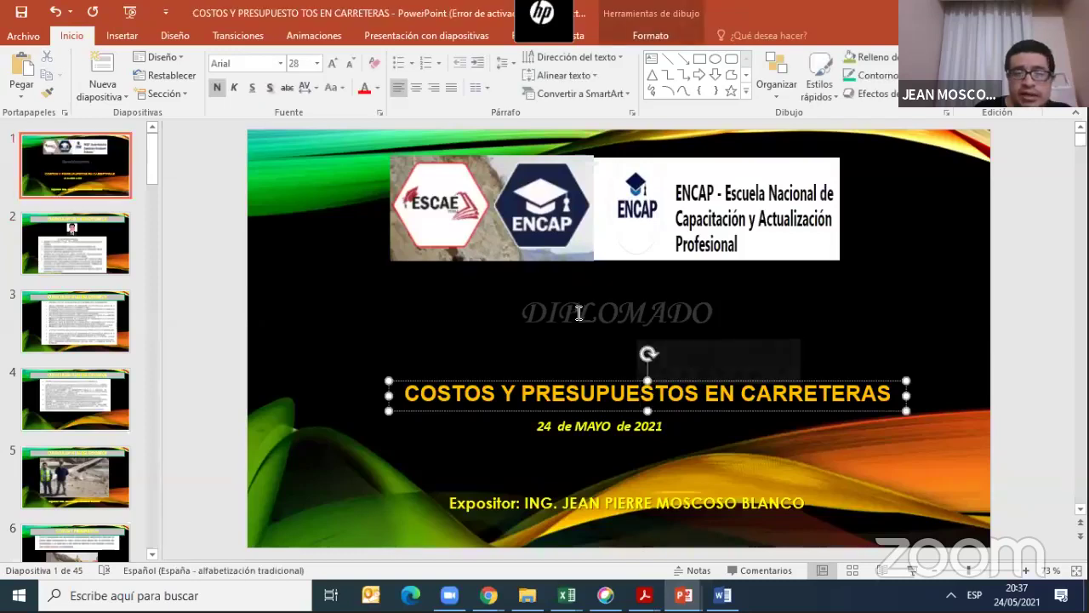
pyautogui.click(579, 314)
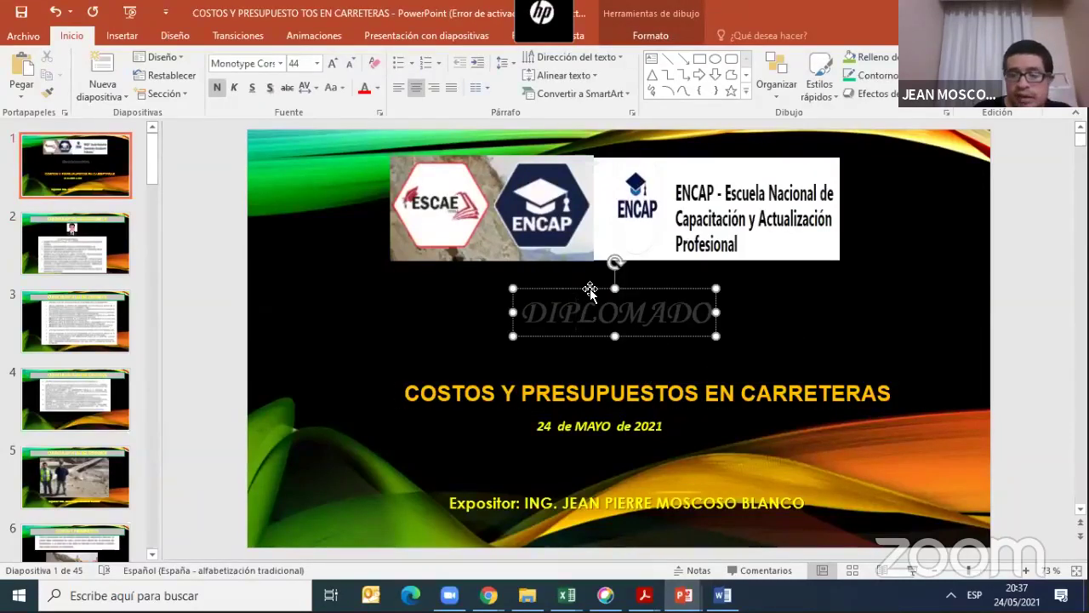
pyautogui.click(590, 290)
pyautogui.press('Delete')
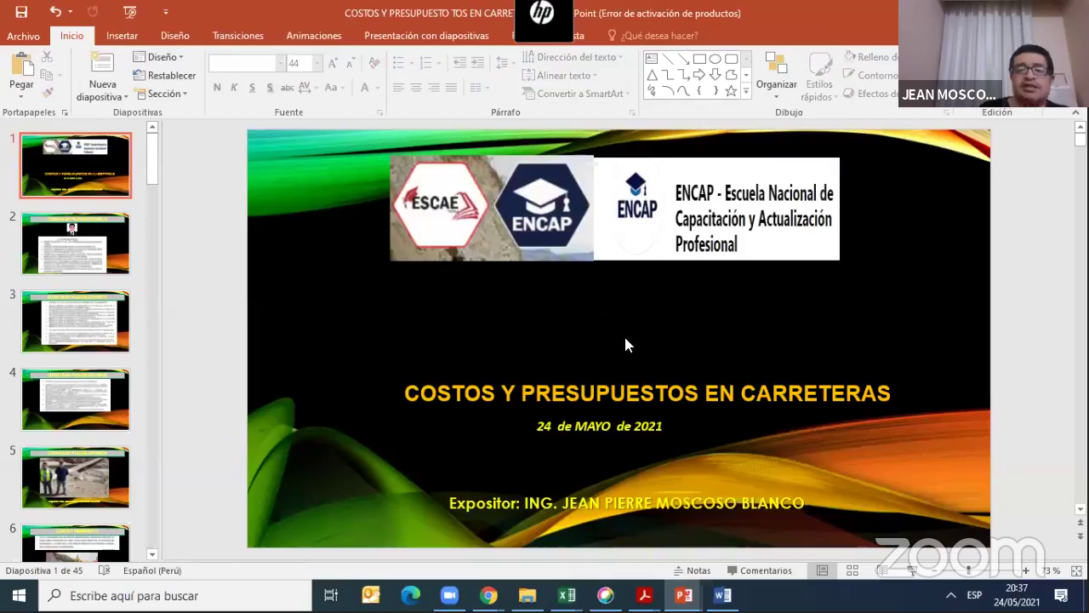